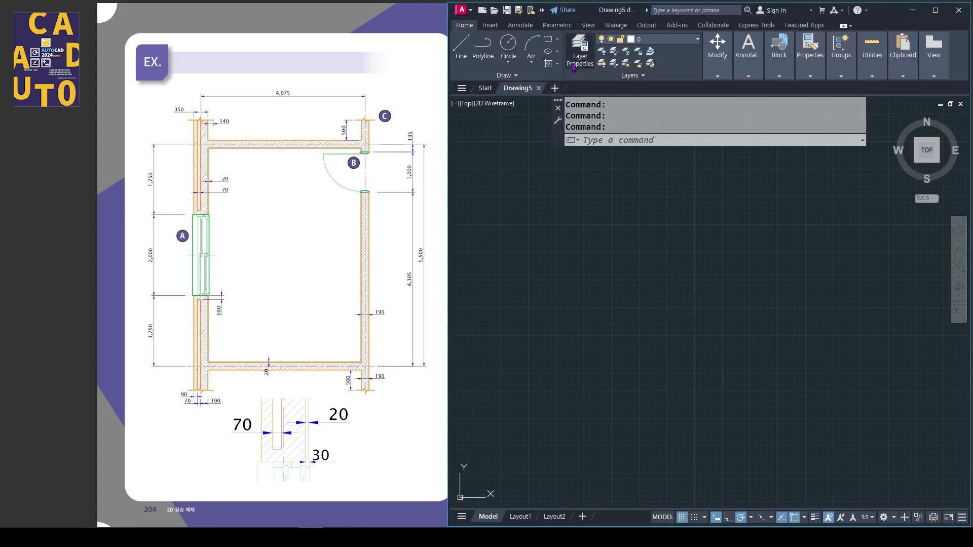
Add five new layers to the drawing in the Layer Properties Manager
{"action": "left_click", "coordinate": [577, 56]}
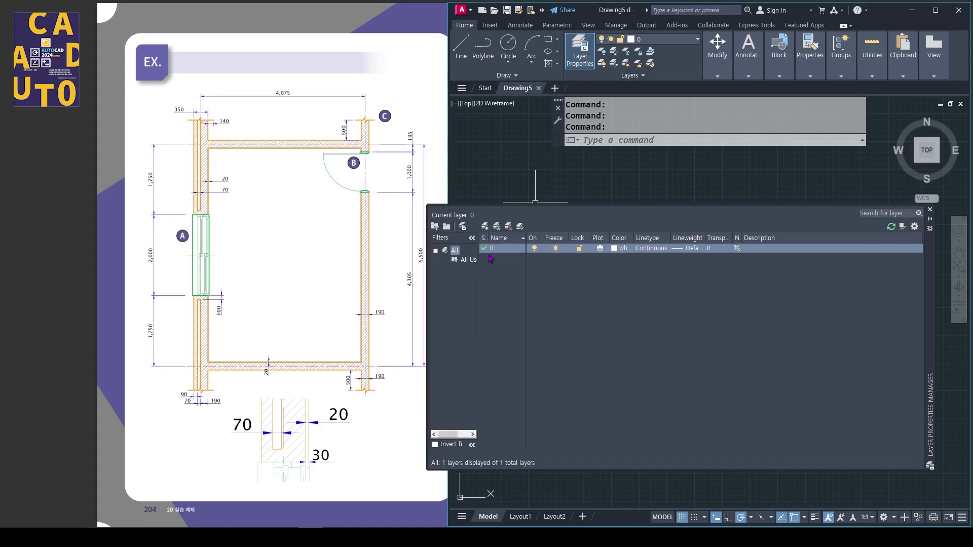
{"action": "left_click", "coordinate": [485, 226]}
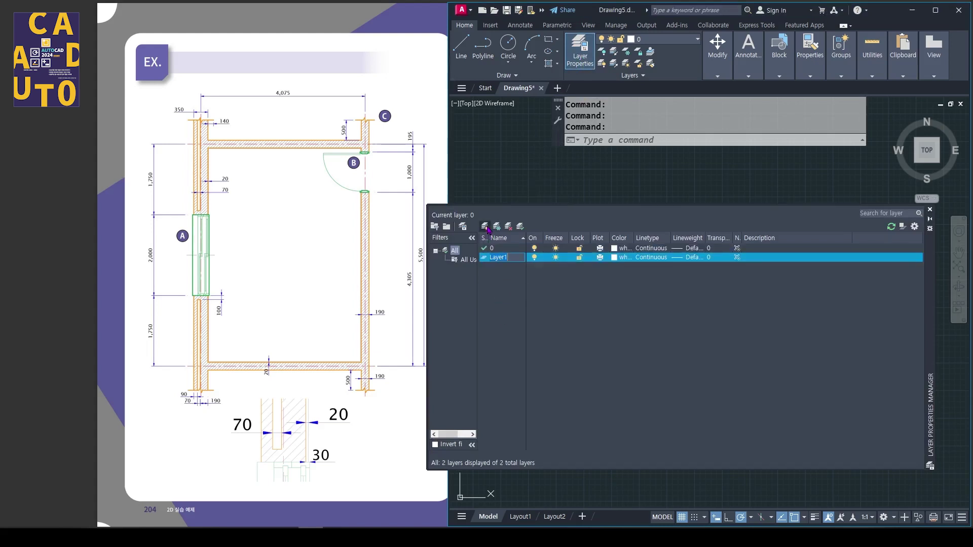
{"action": "left_click", "coordinate": [485, 226]}
{"action": "left_click", "coordinate": [485, 226]}
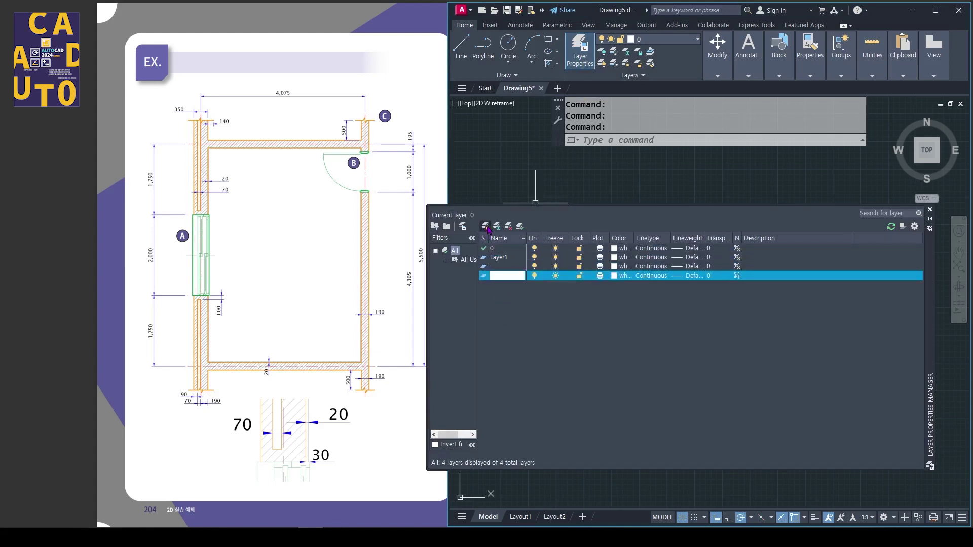
{"action": "left_click", "coordinate": [485, 226]}
{"action": "left_click", "coordinate": [487, 227]}
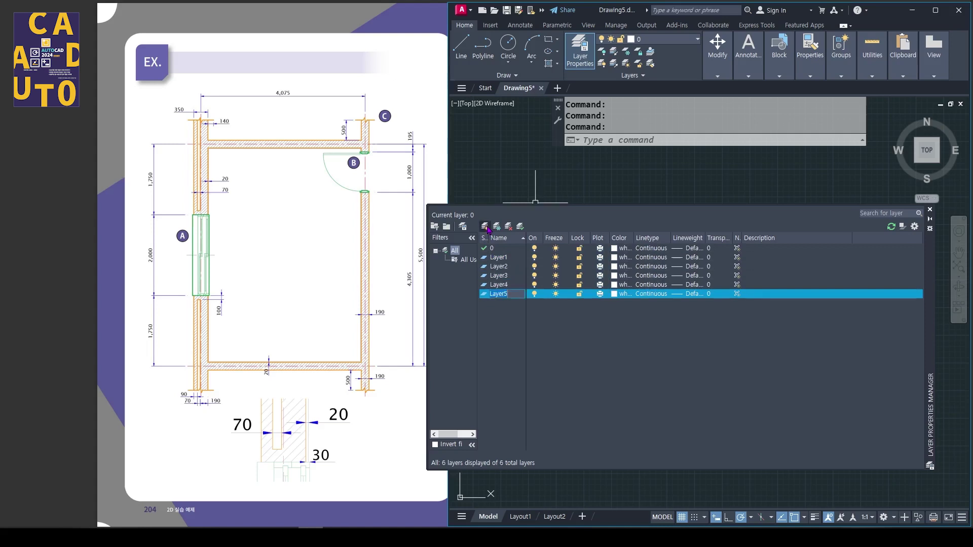
Rename Layer1 as wall and set its color to yellow
{"action": "left_click", "coordinate": [505, 259]}
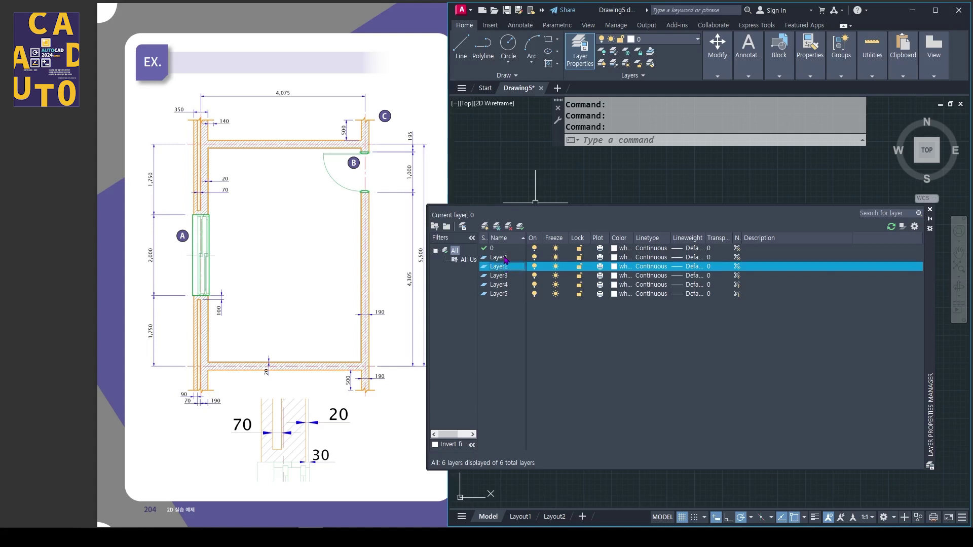
{"action": "right_click", "coordinate": [505, 259]}
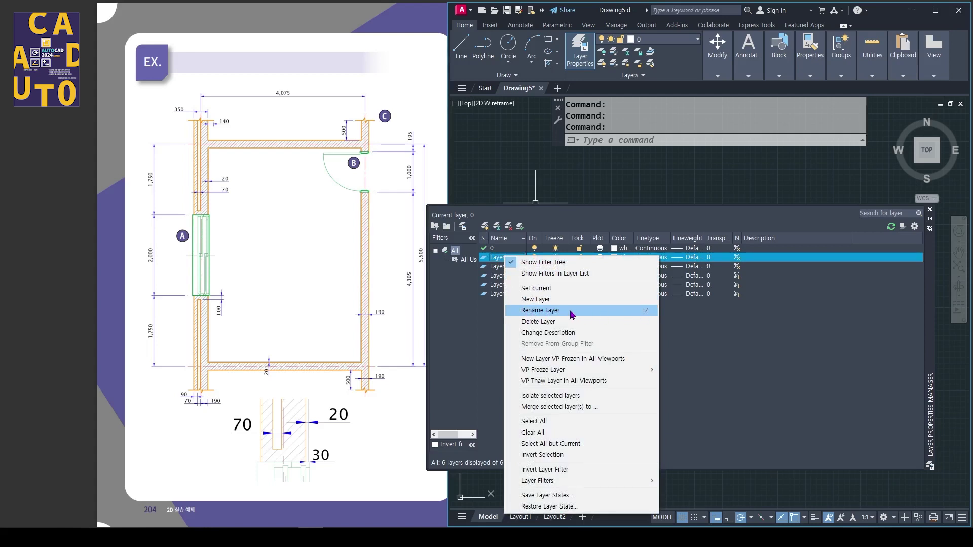
{"action": "left_click", "coordinate": [546, 314]}
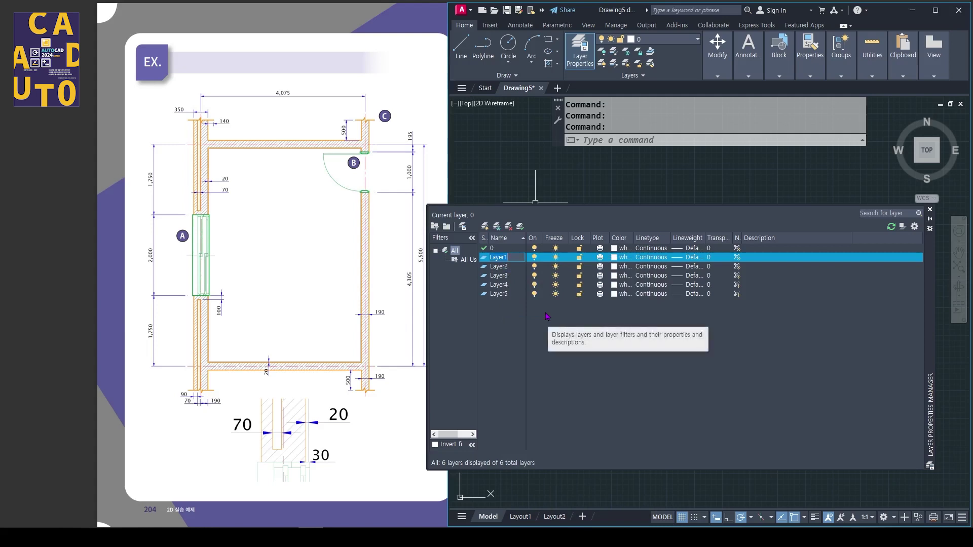
{"action": "type", "text": "wall"}
{"action": "left_click", "coordinate": [615, 257]}
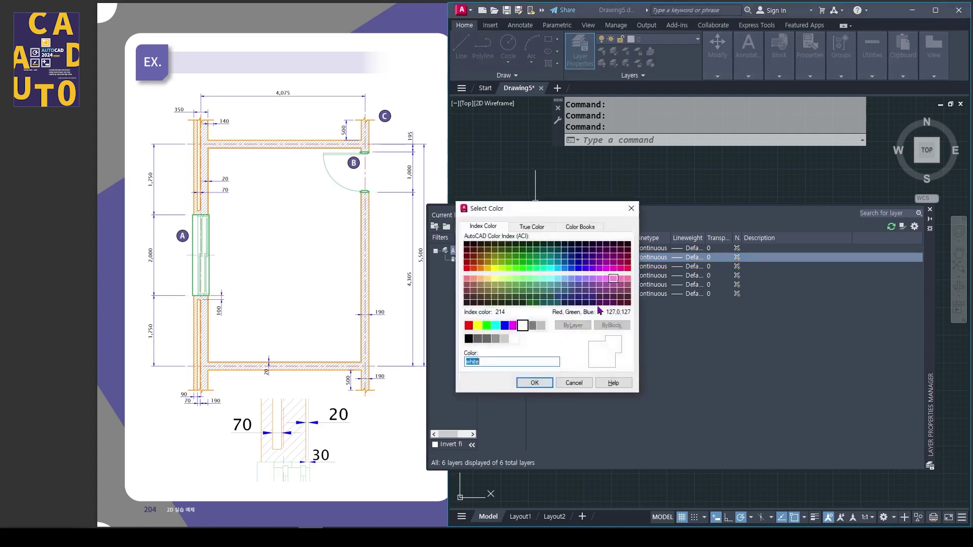
{"action": "left_click", "coordinate": [478, 325]}
{"action": "left_click", "coordinate": [535, 382]}
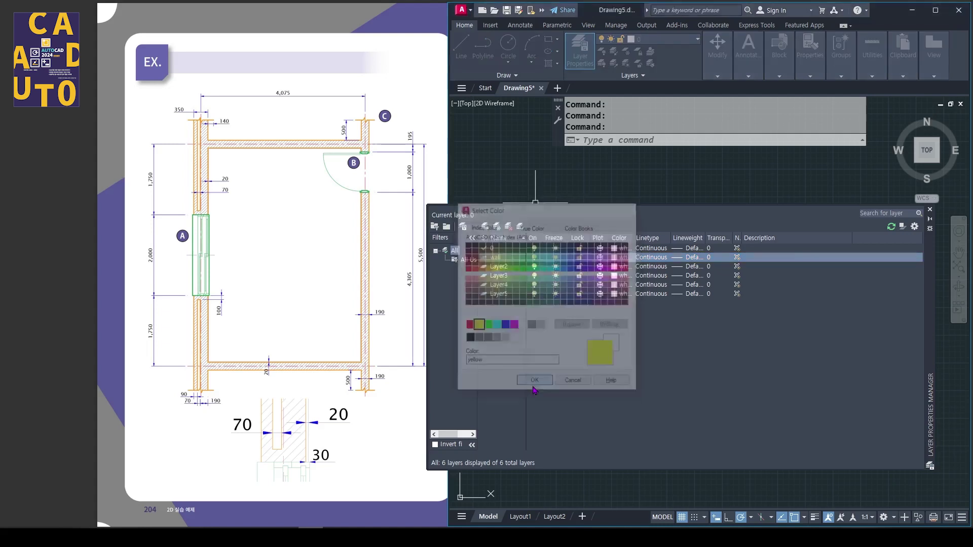
Rename Layer2 as center and set its color to red
{"action": "left_click", "coordinate": [502, 267]}
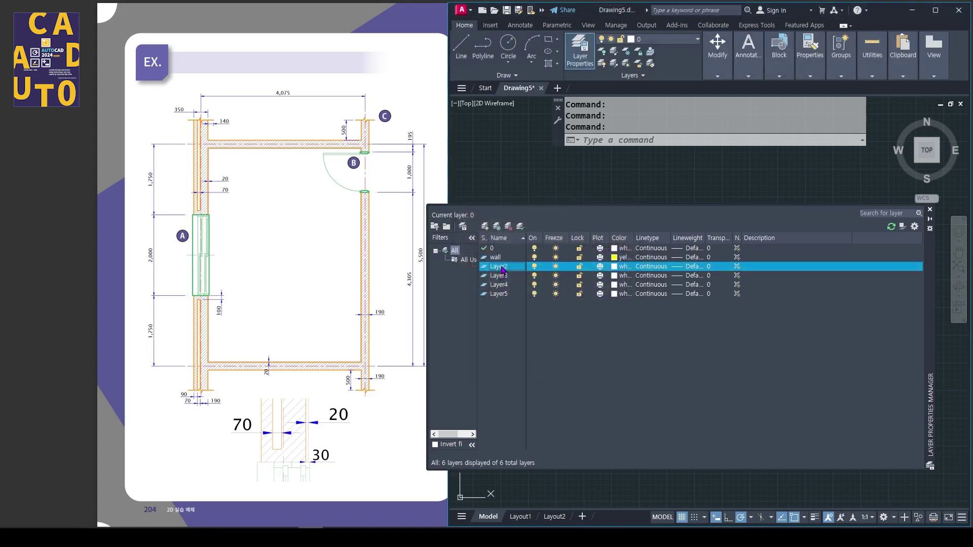
{"action": "left_click", "coordinate": [502, 267]}
{"action": "type", "text": "center"}
{"action": "left_click", "coordinate": [614, 267]}
{"action": "left_click", "coordinate": [469, 325]}
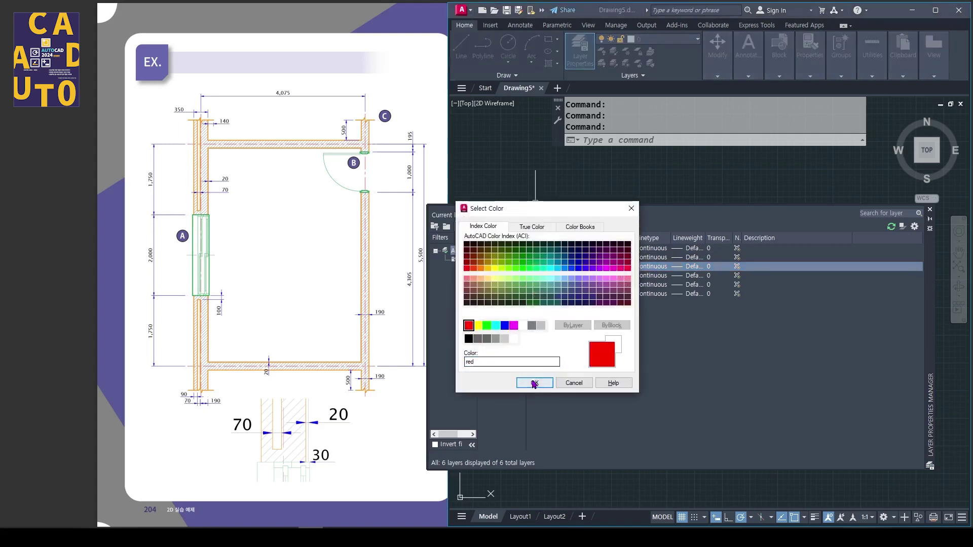
{"action": "left_click", "coordinate": [535, 383]}
Load the CENTER linetype from acadiso.lin and assign it to the center layer
{"action": "left_click", "coordinate": [651, 267]}
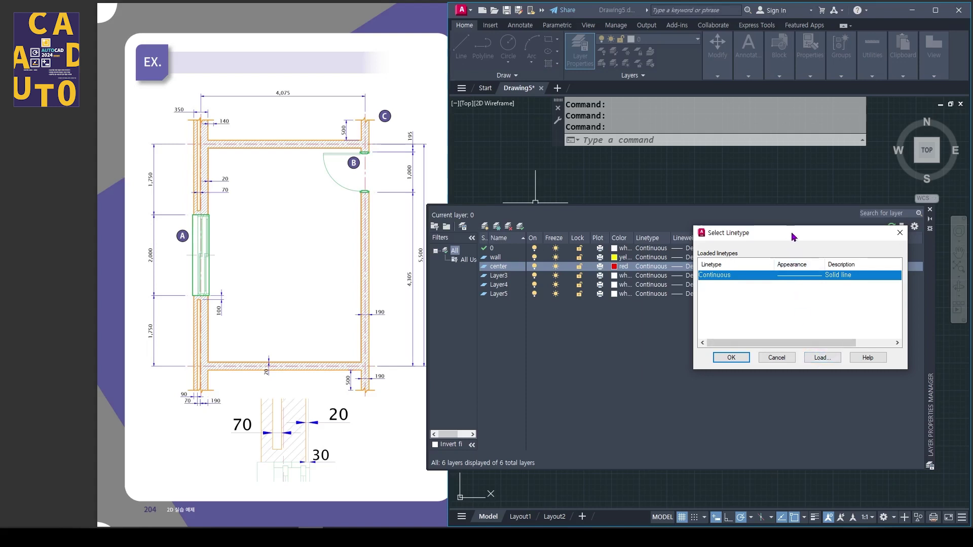
{"action": "left_click", "coordinate": [823, 358]}
{"action": "left_click", "coordinate": [553, 308]}
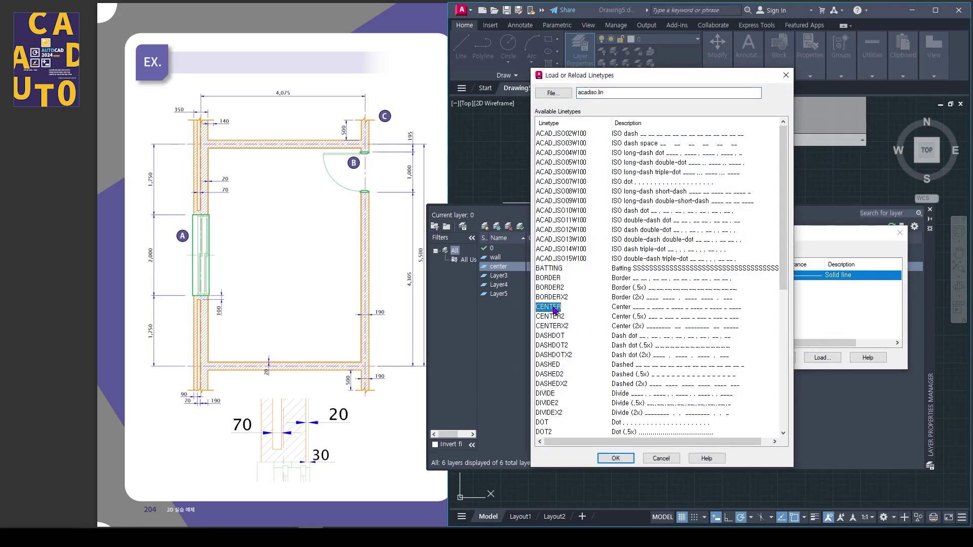
{"action": "left_click", "coordinate": [614, 458]}
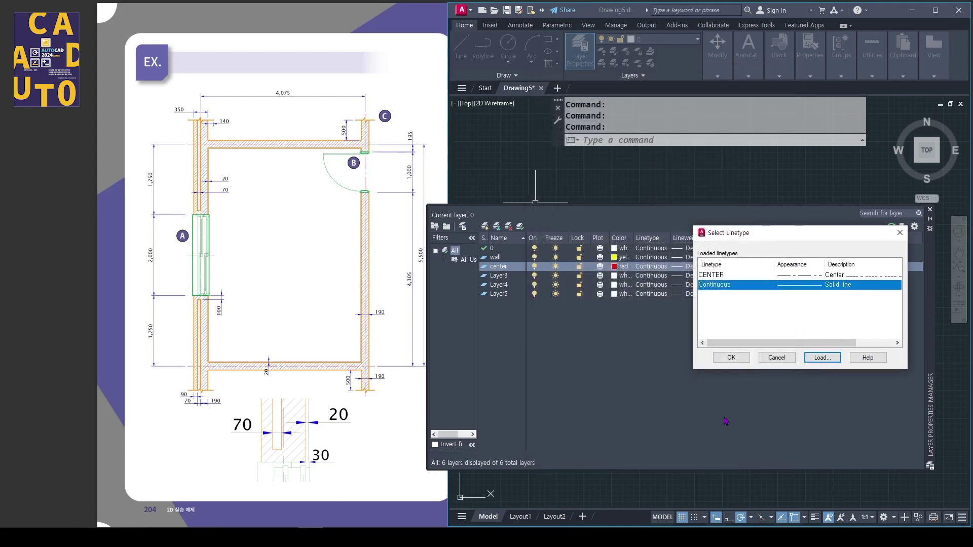
{"action": "left_click", "coordinate": [716, 277]}
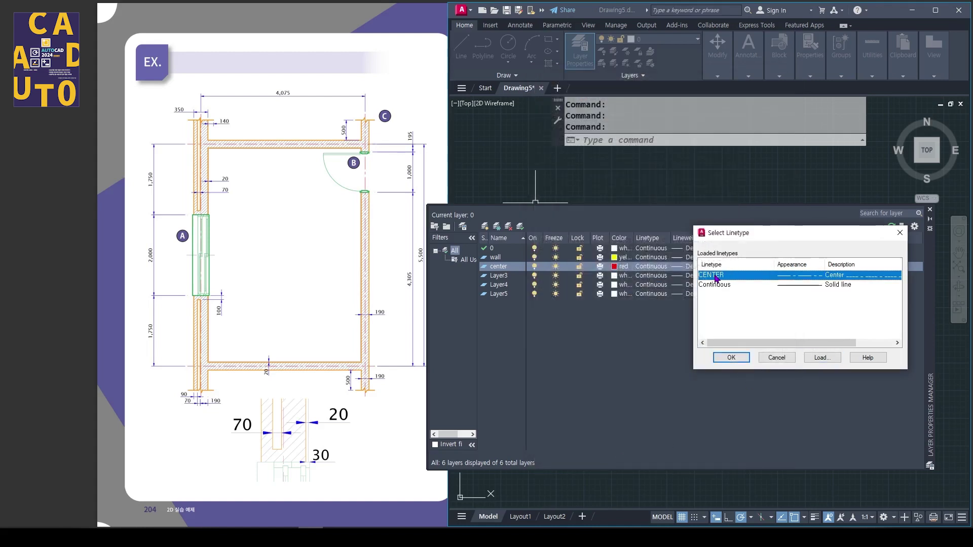
{"action": "left_click", "coordinate": [721, 358]}
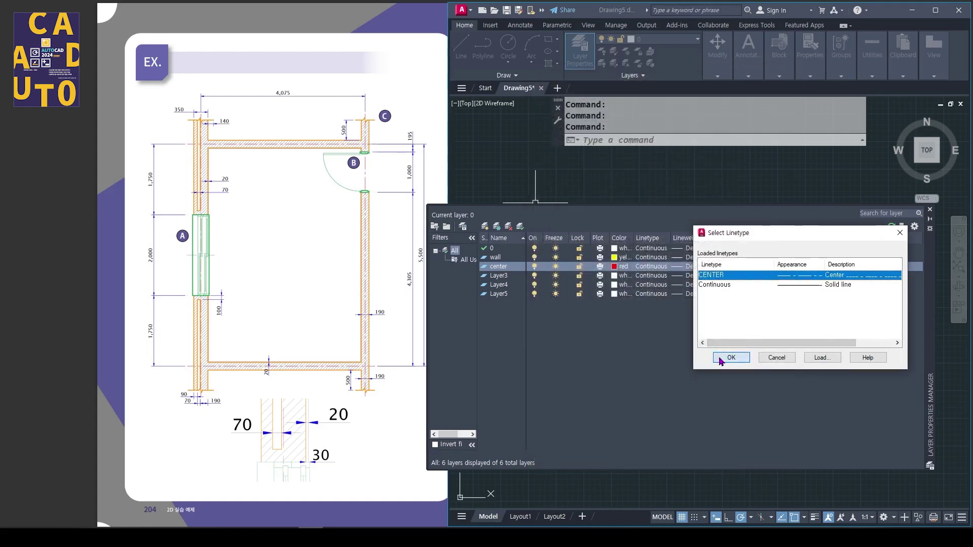
Rename Layer3 as window and set its color to green
{"action": "left_click", "coordinate": [493, 276]}
{"action": "left_click", "coordinate": [494, 277]}
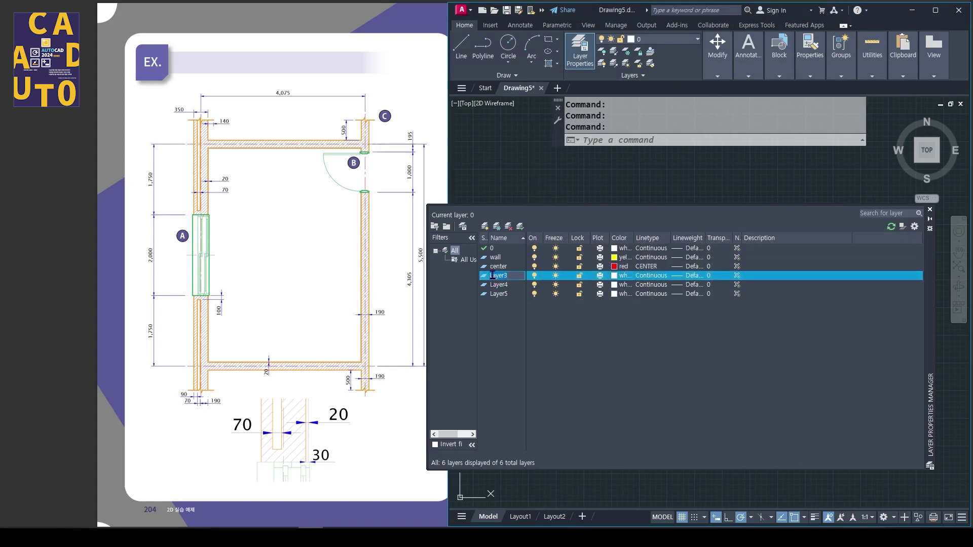
{"action": "type", "text": "window"}
{"action": "left_click", "coordinate": [615, 278]}
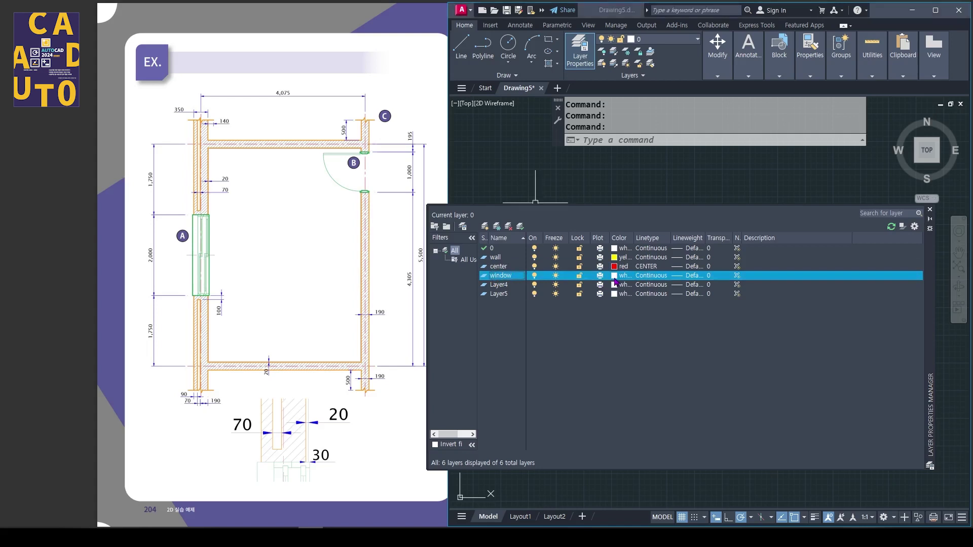
{"action": "left_click", "coordinate": [487, 326]}
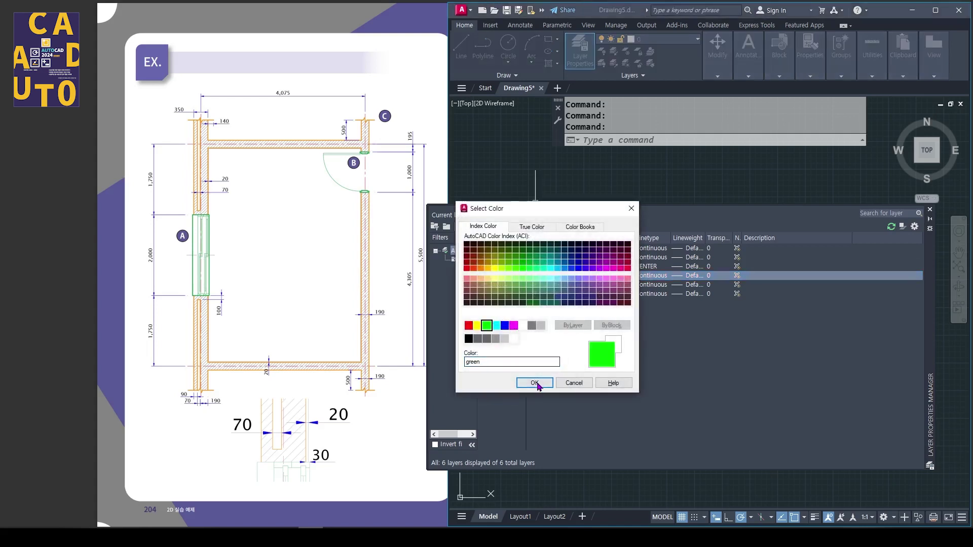
{"action": "left_click", "coordinate": [534, 383]}
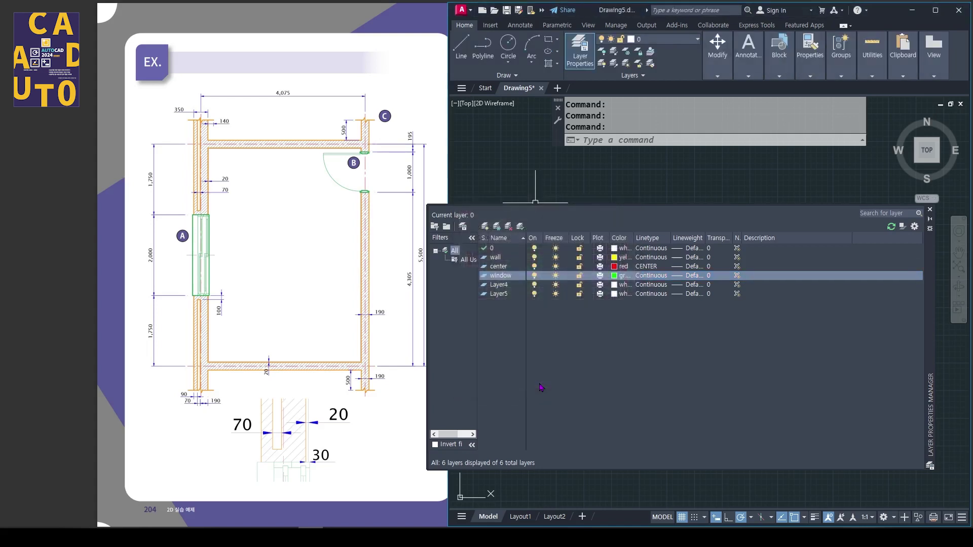
Rename Layer4 as wall_fin and set its color to gray index 8
{"action": "left_click", "coordinate": [500, 286]}
{"action": "left_click", "coordinate": [501, 285]}
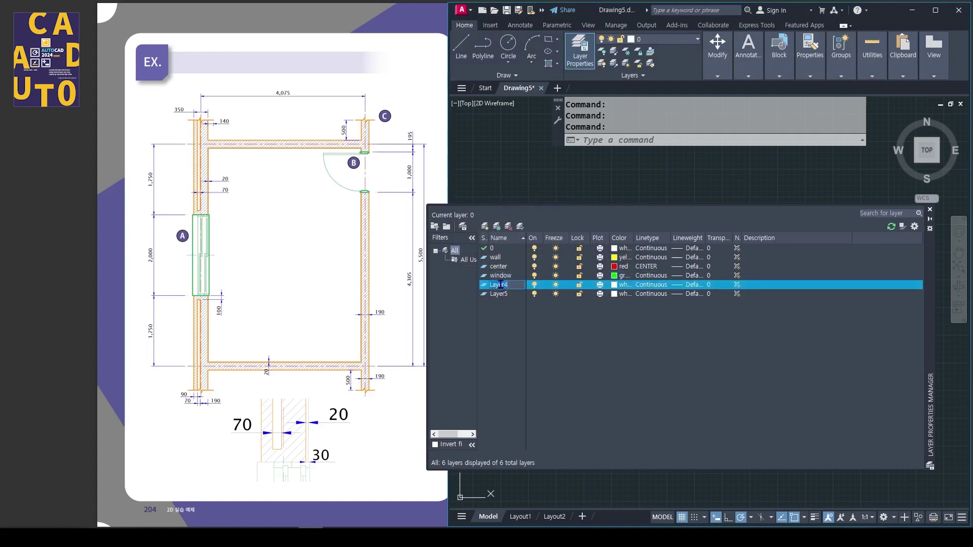
{"action": "type", "text": "wall_gin"}
{"action": "left_click", "coordinate": [615, 285]}
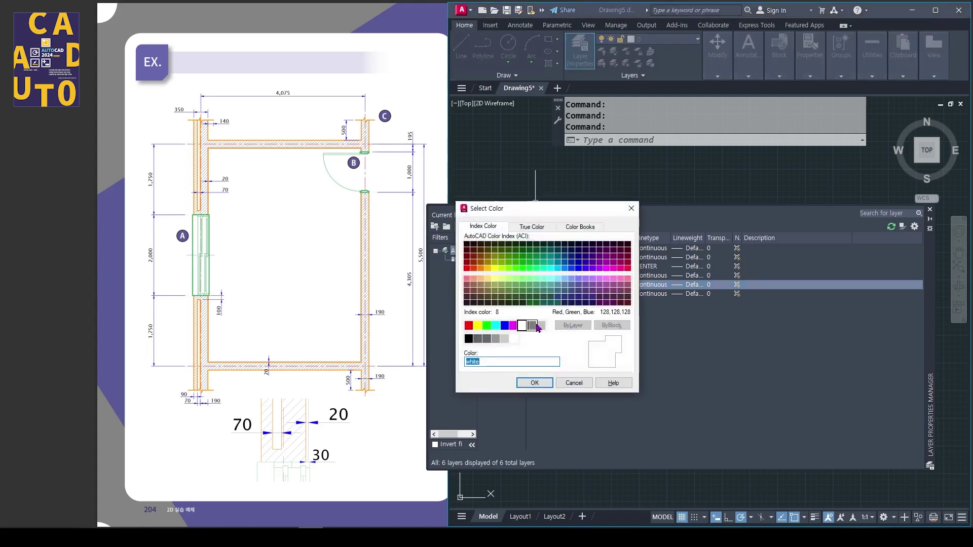
{"action": "left_click", "coordinate": [536, 326]}
{"action": "left_click", "coordinate": [534, 382]}
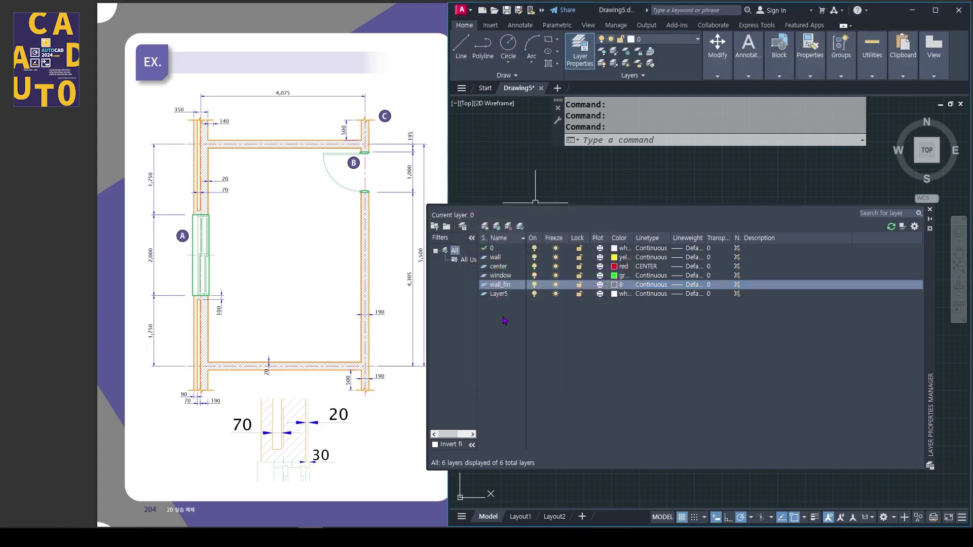
Rename Layer5 as wall_hatch, set its color to gray index 8, and close the layer manager
{"action": "left_click", "coordinate": [500, 295]}
{"action": "left_click", "coordinate": [500, 294]}
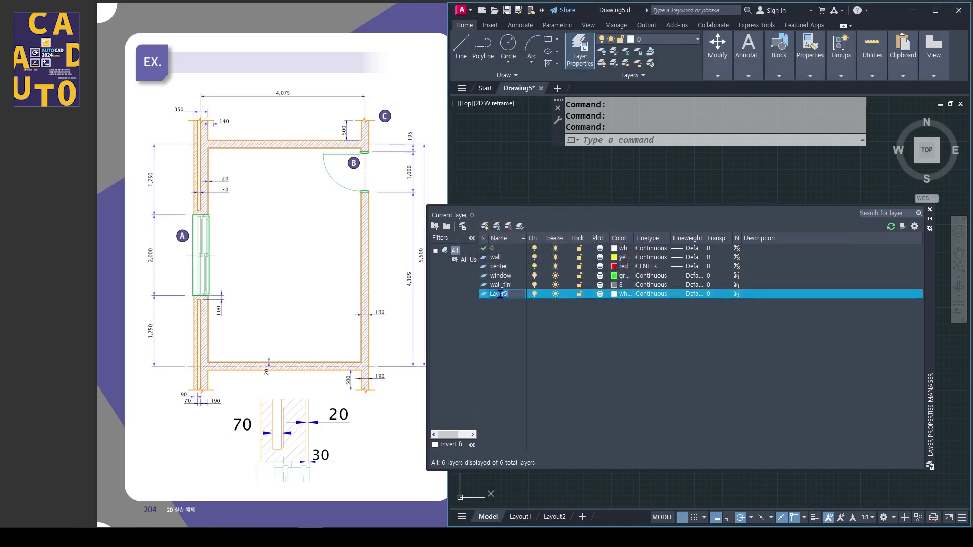
{"action": "type", "text": "wall_hatch"}
{"action": "left_click", "coordinate": [615, 295]}
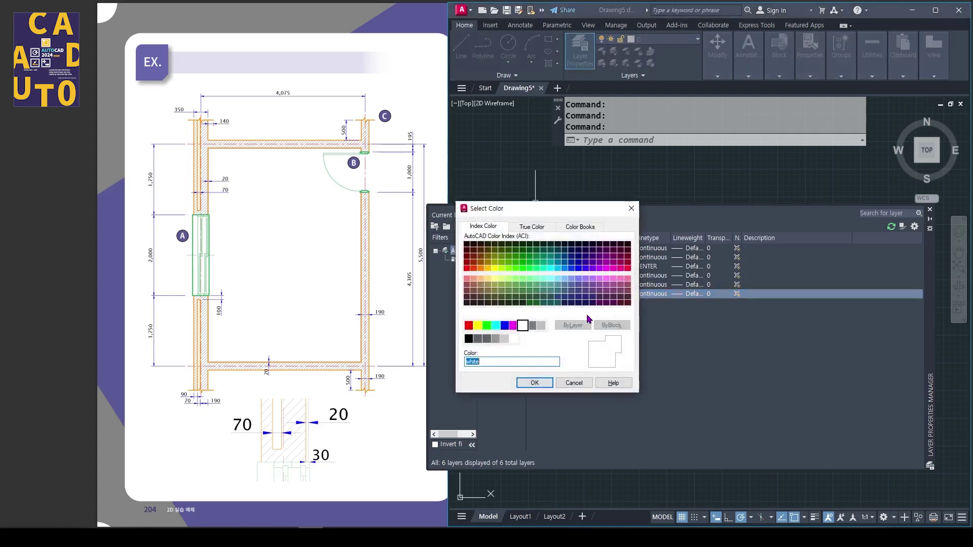
{"action": "left_click", "coordinate": [532, 325]}
{"action": "left_click", "coordinate": [534, 383]}
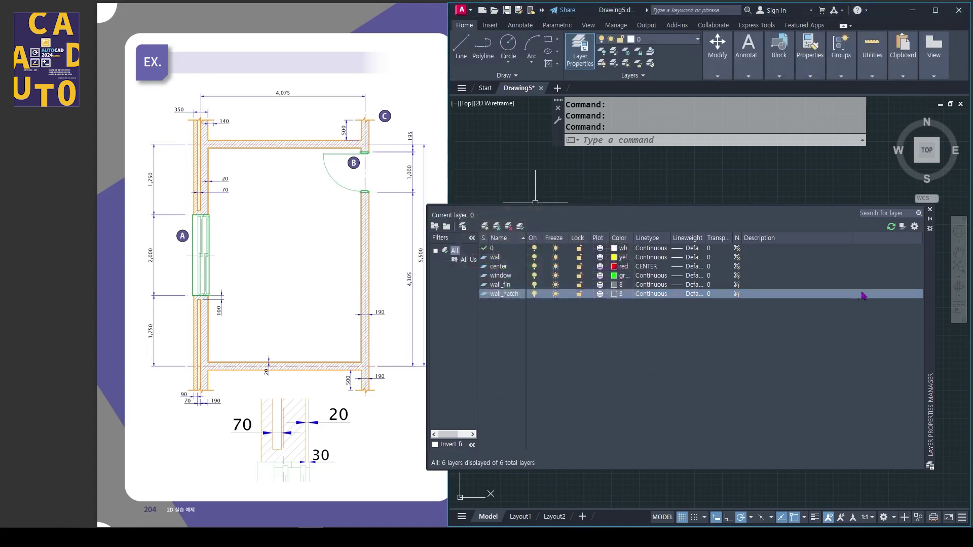
{"action": "left_click", "coordinate": [930, 210]}
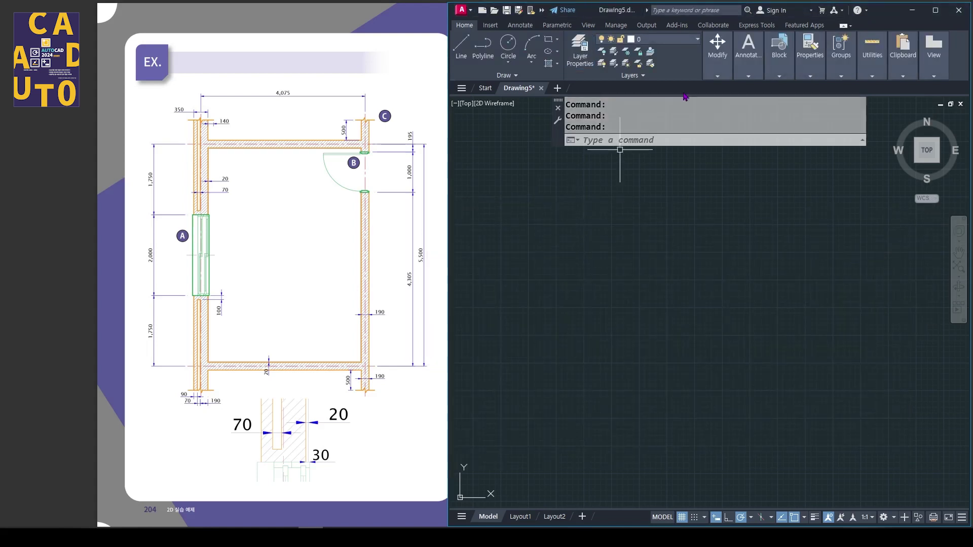
Make center the current layer and draw a rectangle 4075 wide by 5500 high for the room's centerlines
{"action": "left_click", "coordinate": [688, 43]}
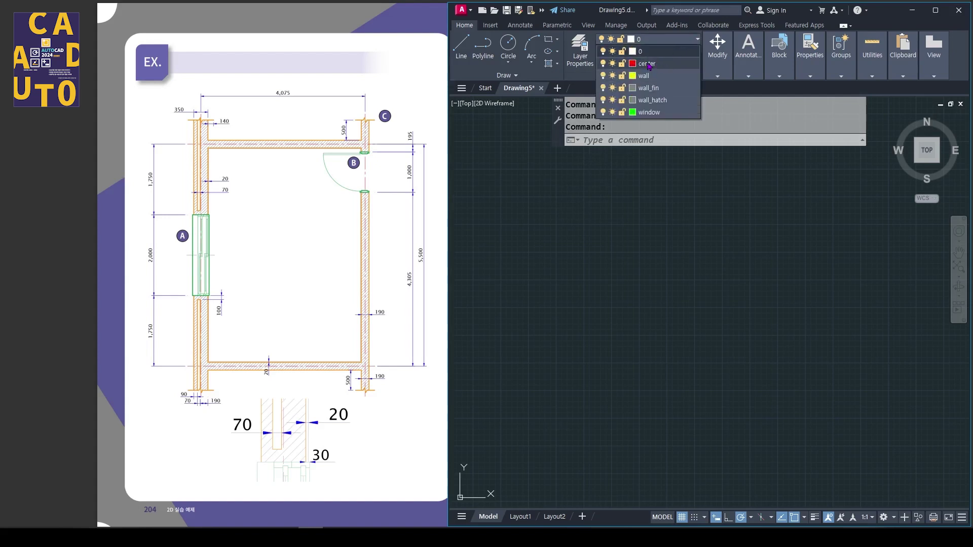
{"action": "left_click", "coordinate": [647, 63]}
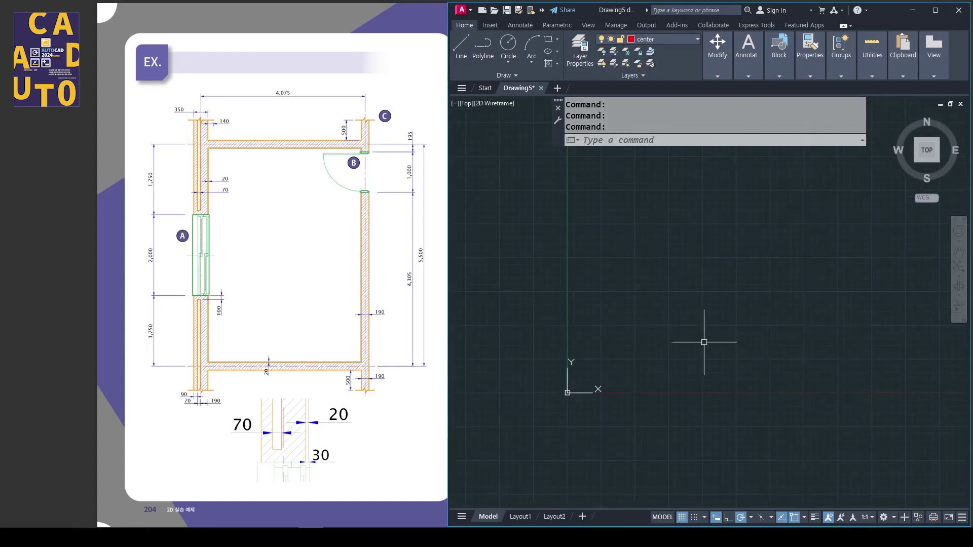
{"action": "middle_click", "coordinate": [634, 393]}
{"action": "middle_click", "coordinate": [635, 394]}
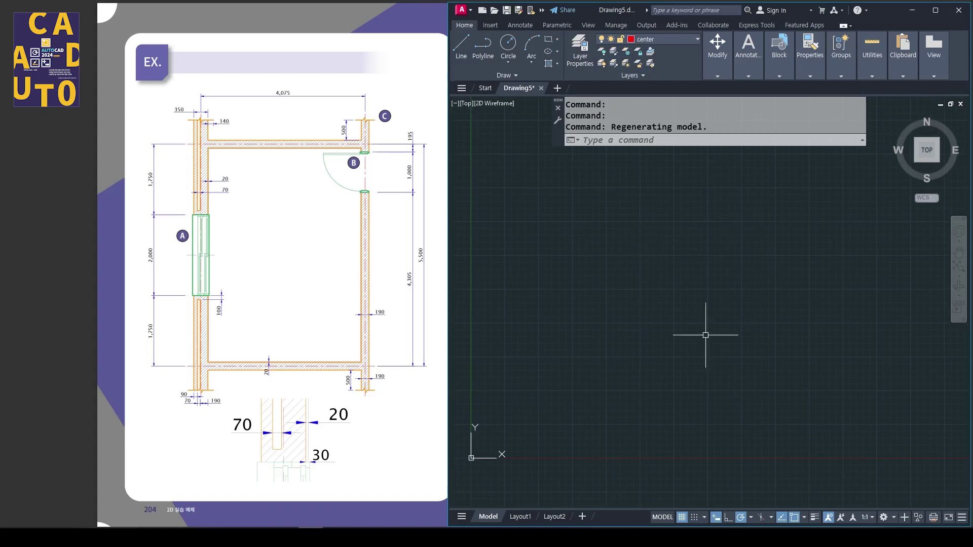
{"action": "middle_click_drag", "start_coordinate": [701, 312], "coordinate": [672, 351]}
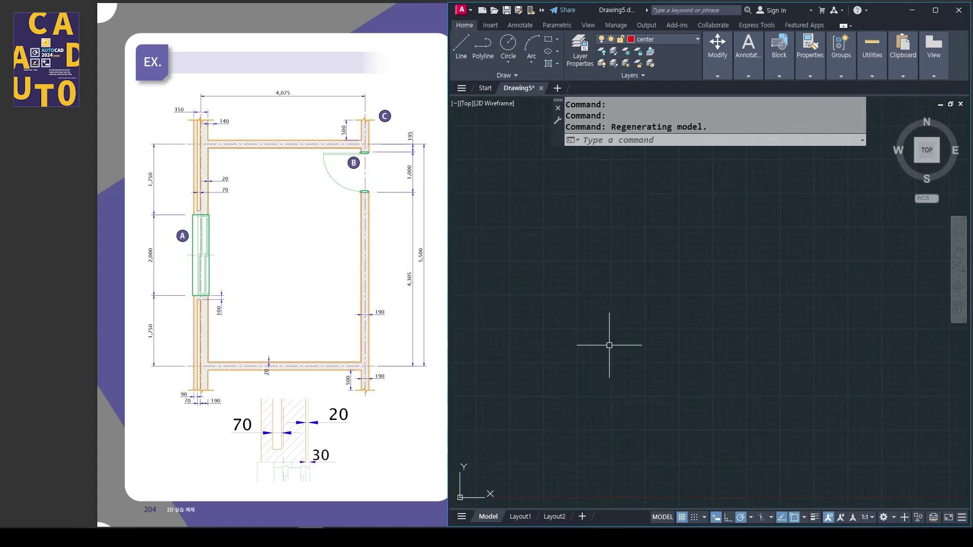
{"action": "type", "text": "re"}
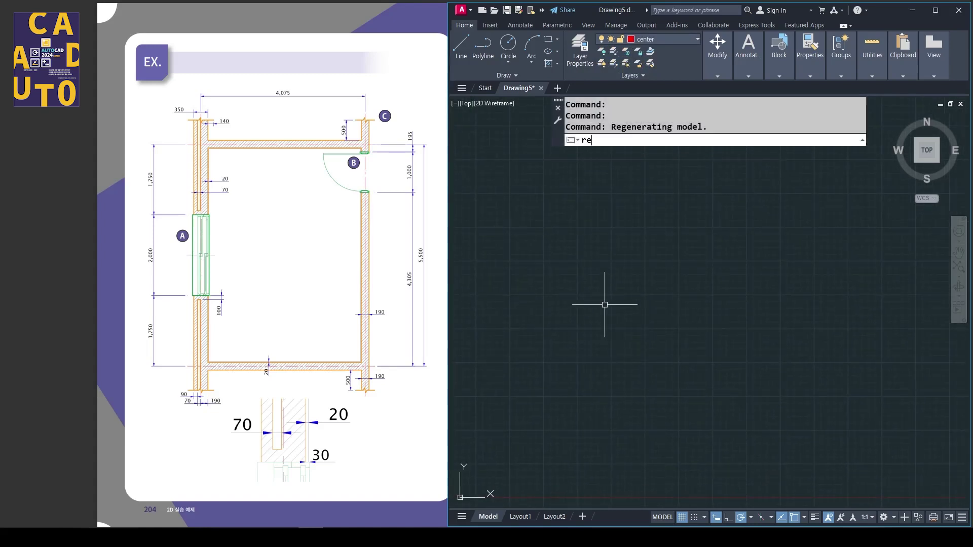
{"action": "type", "text": "c"}
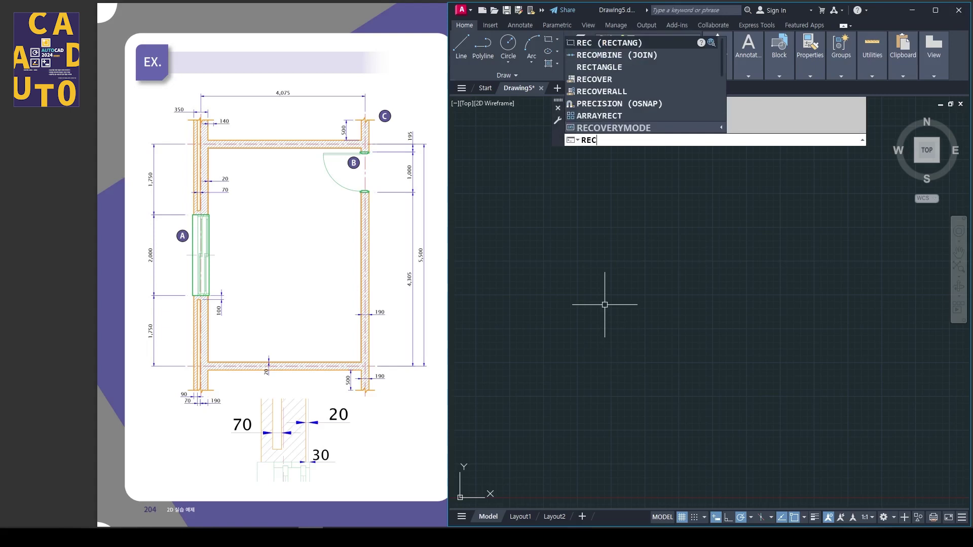
{"action": "key", "text": "Return"}
{"action": "left_click", "coordinate": [603, 394]}
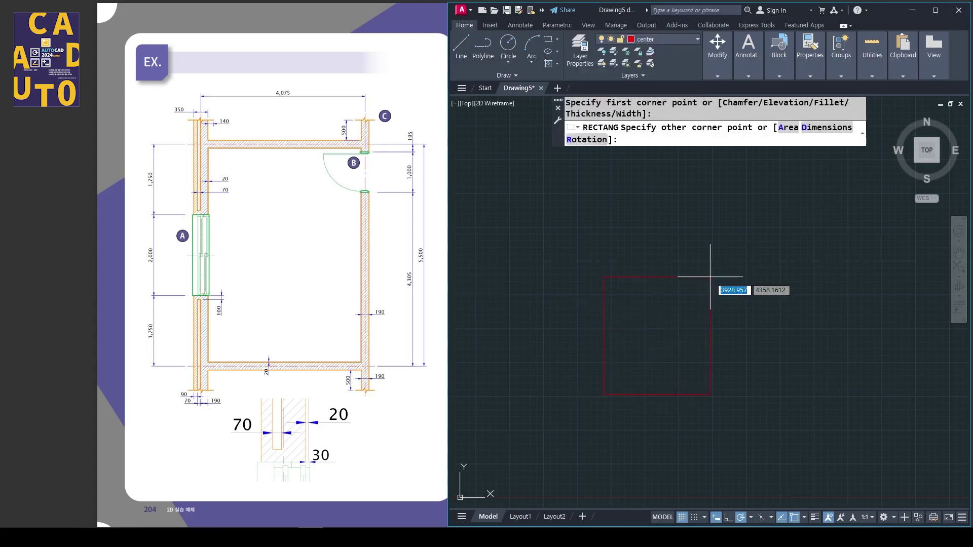
{"action": "middle_click_drag", "start_coordinate": [721, 275], "coordinate": [686, 304]}
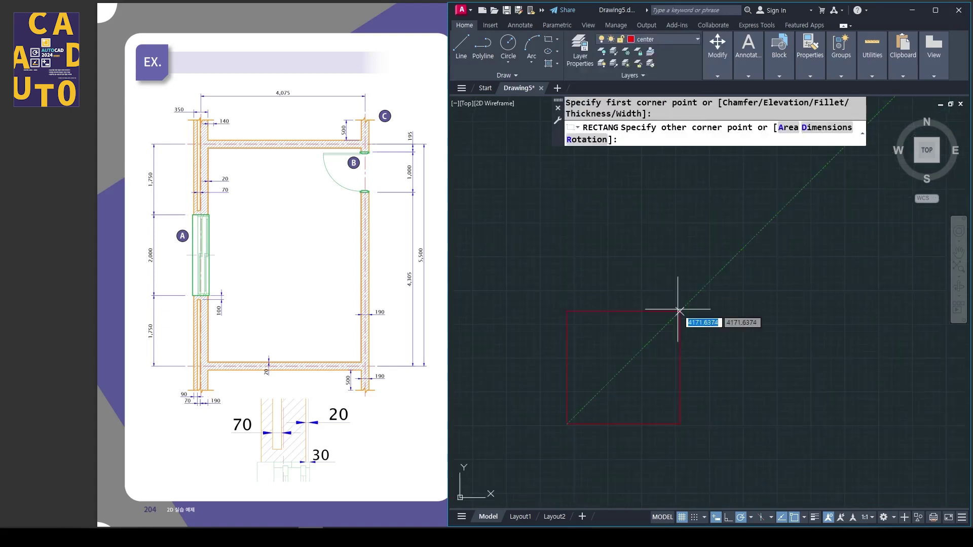
{"action": "type", "text": "4075"}
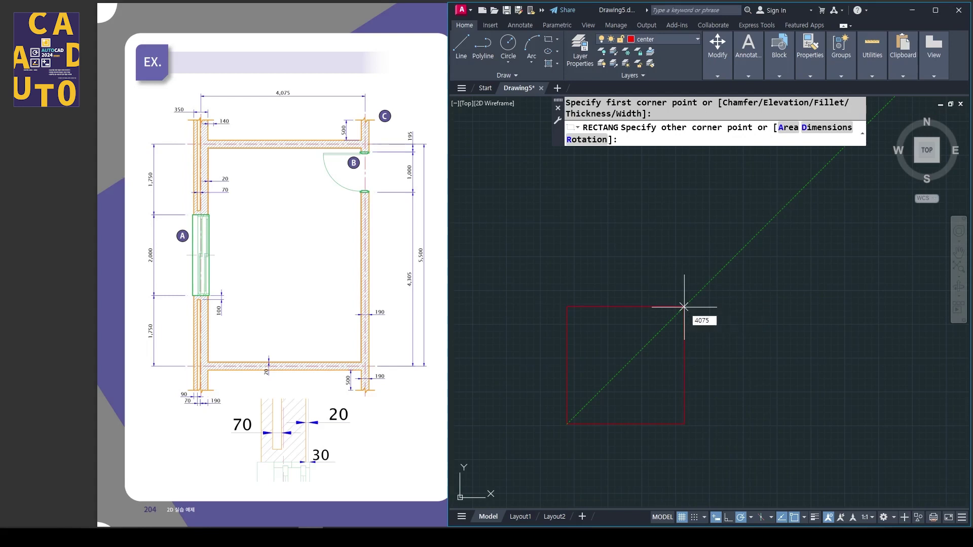
{"action": "key", "text": "Tab"}
{"action": "type", "text": "55"}
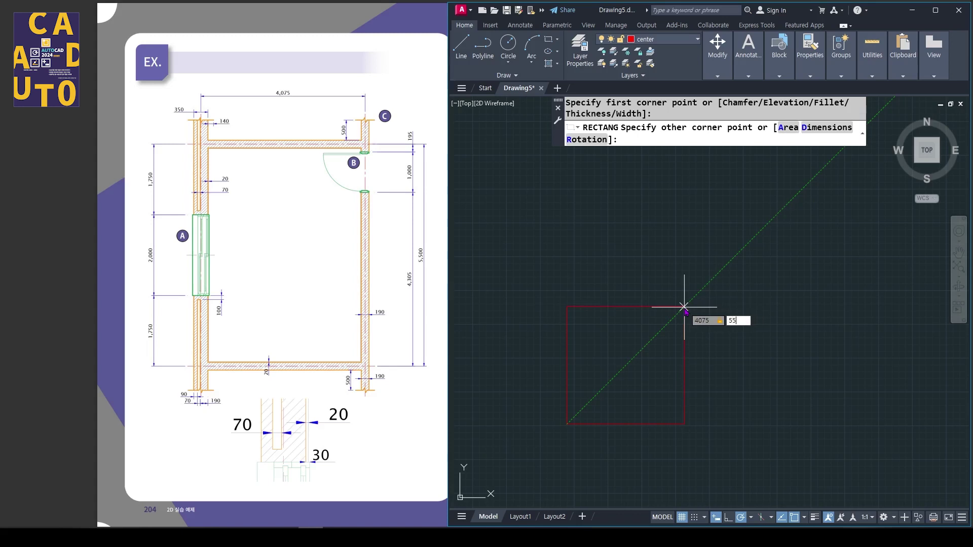
{"action": "key", "text": "Return"}
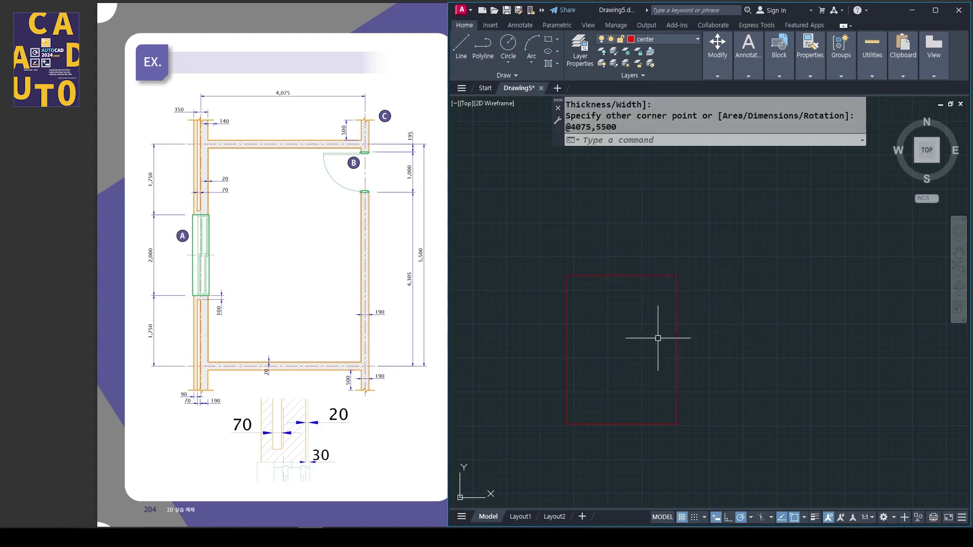
Explode the centerline rectangle into separate lines
{"action": "scroll", "coordinate": [556, 354], "scroll_direction": "up", "scroll_amount": 1}
{"action": "middle_click_drag", "start_coordinate": [556, 354], "coordinate": [582, 314]}
{"action": "left_click", "coordinate": [745, 269]}
{"action": "left_click", "coordinate": [698, 304]}
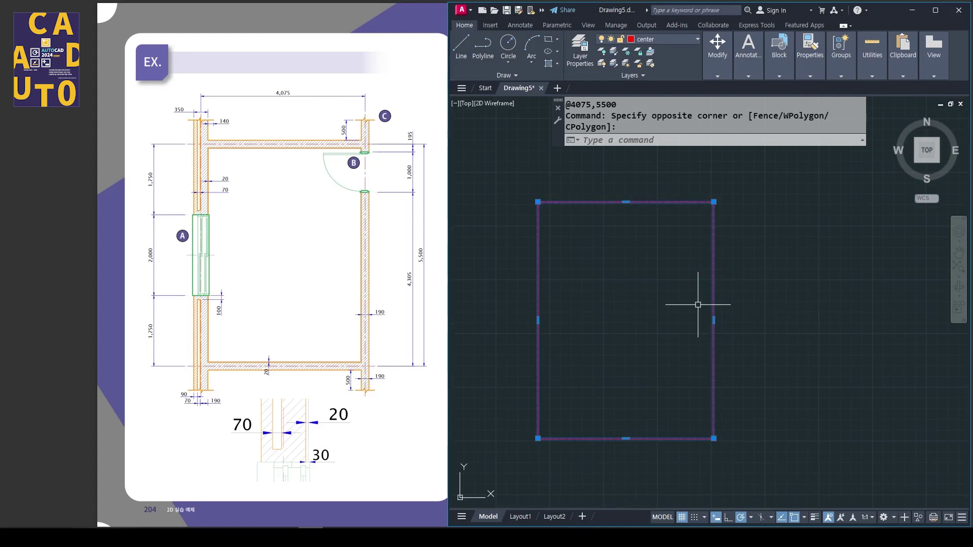
{"action": "type", "text": "x"}
{"action": "key", "text": "Return"}
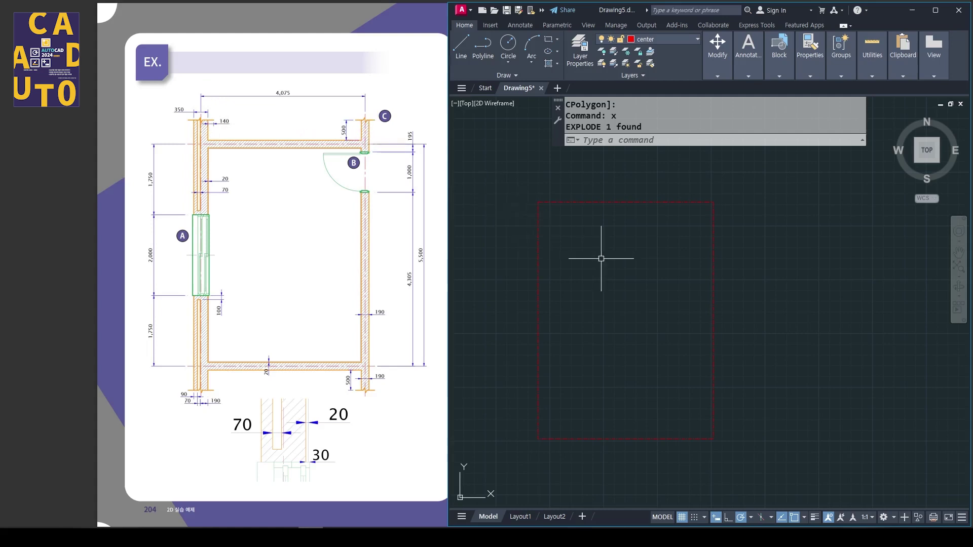
Stretch the upper ends of the two vertical centerlines upward by 500, excluding the top horizontal line
{"action": "middle_click_drag", "start_coordinate": [616, 257], "coordinate": [618, 269]}
{"action": "type", "text": "s"}
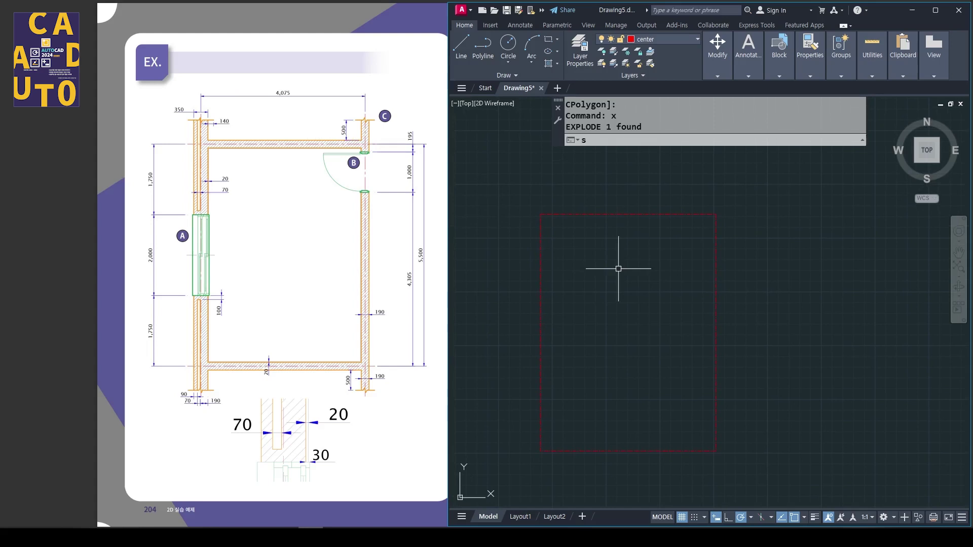
{"action": "key", "text": "Return"}
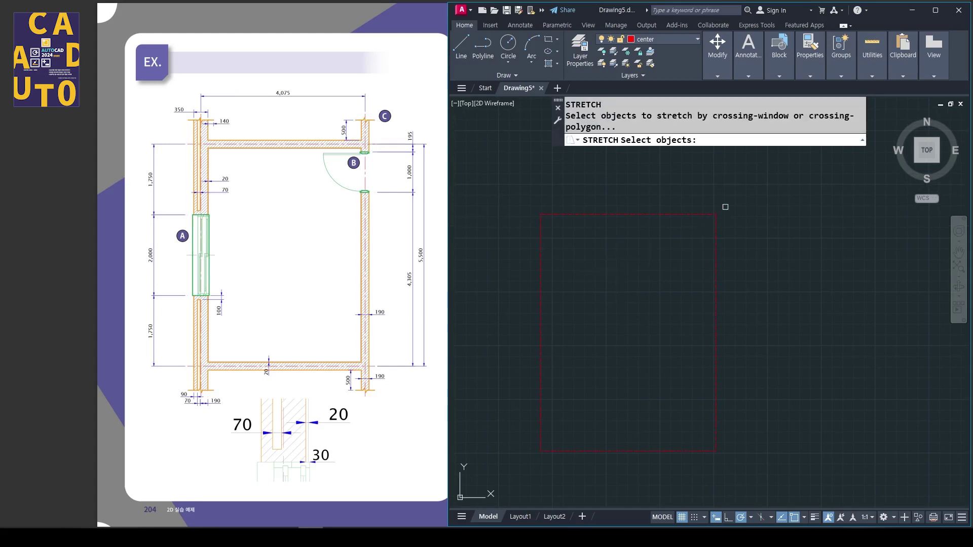
{"action": "left_click", "coordinate": [742, 190]}
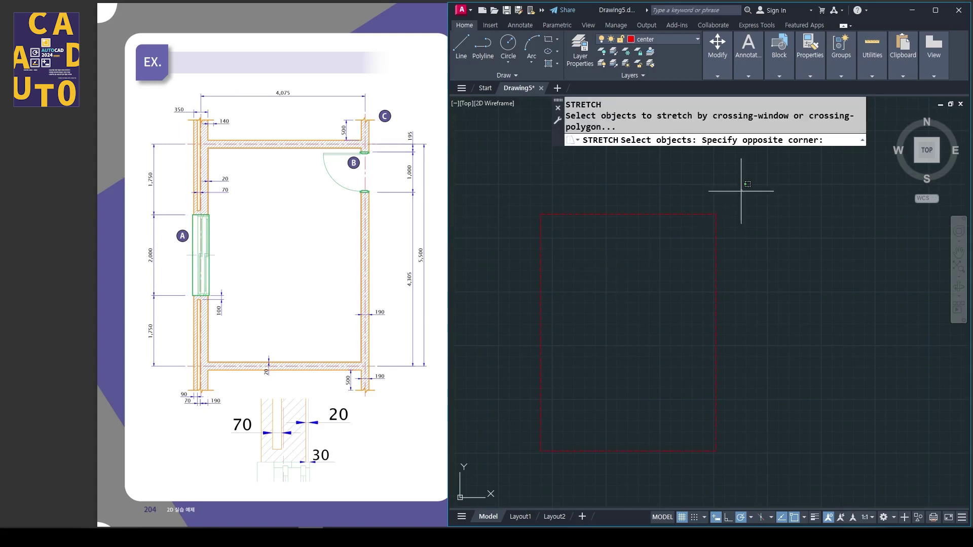
{"action": "left_click", "coordinate": [510, 242]}
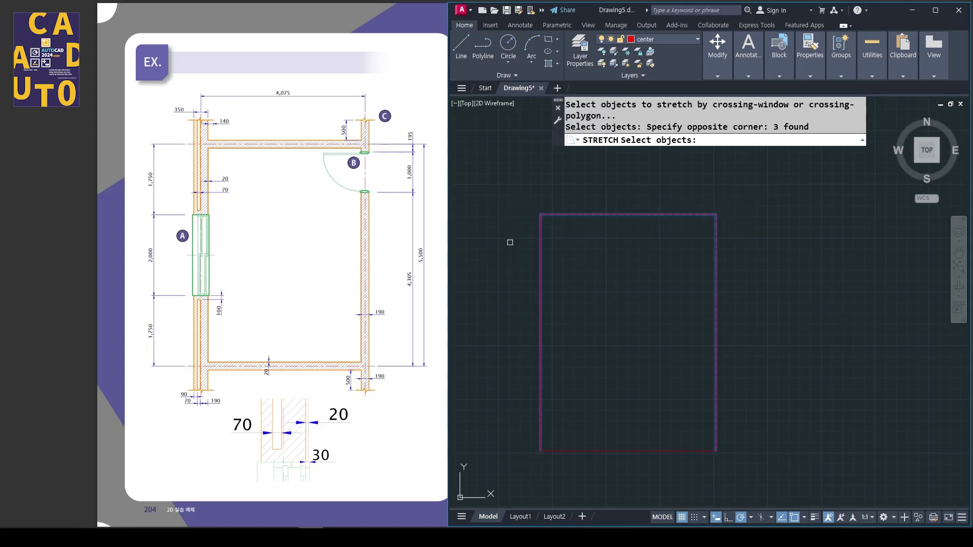
{"action": "left_click", "coordinate": [616, 215], "text": "shift"}
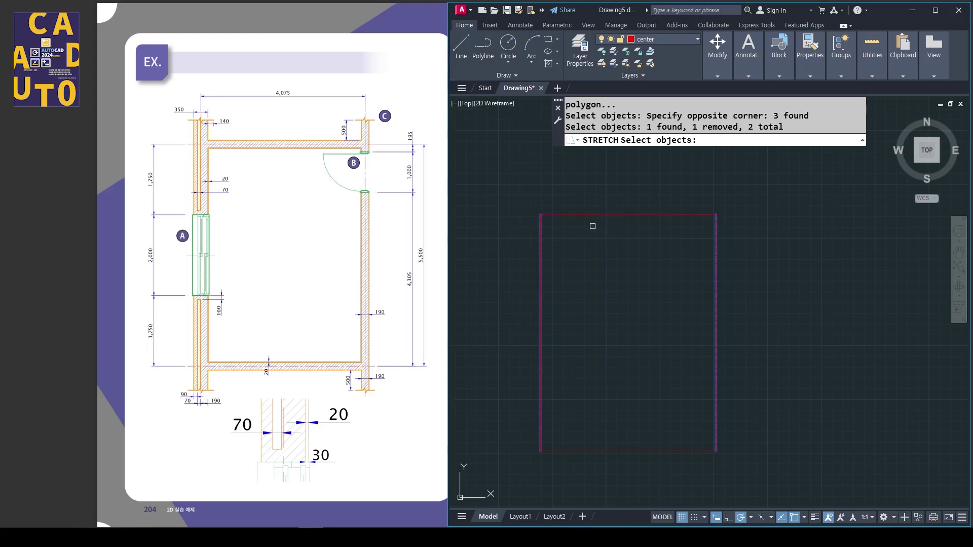
{"action": "key", "text": "Return"}
{"action": "left_click", "coordinate": [517, 223]}
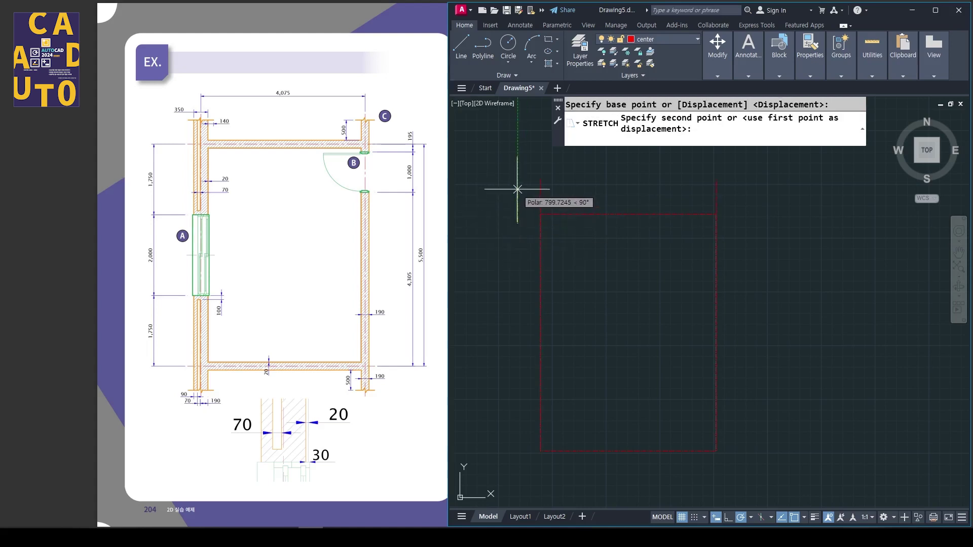
{"action": "type", "text": "500"}
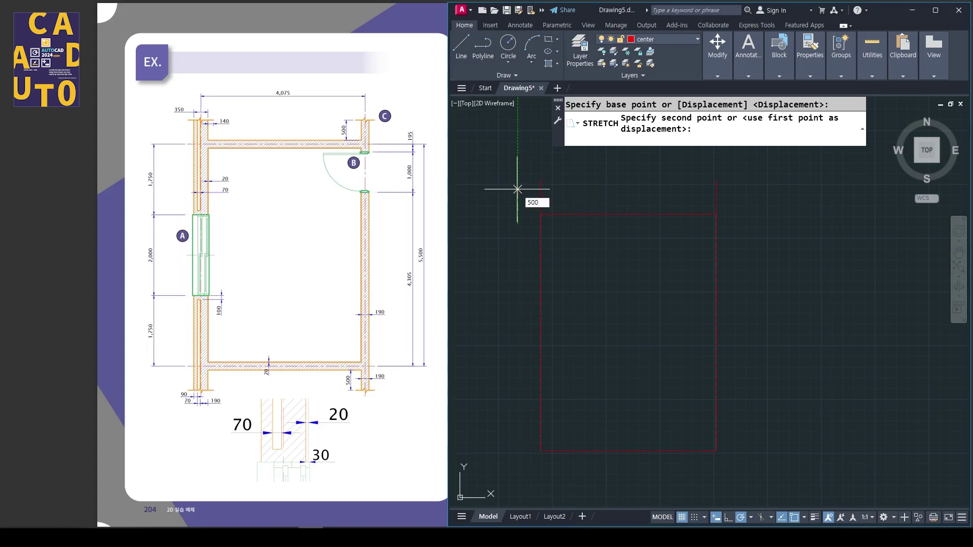
{"action": "key", "text": "Return"}
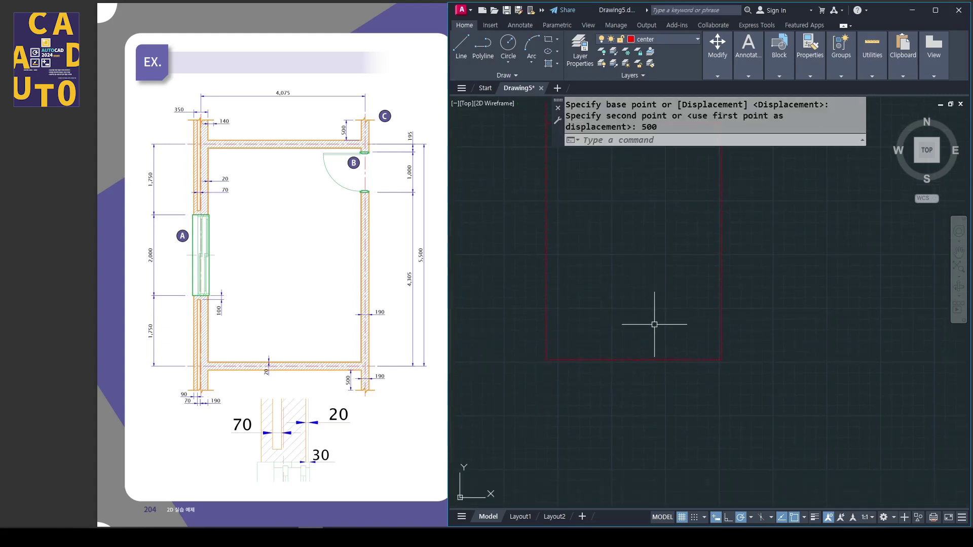
{"action": "key", "text": "Return"}
{"action": "left_click", "coordinate": [764, 339]}
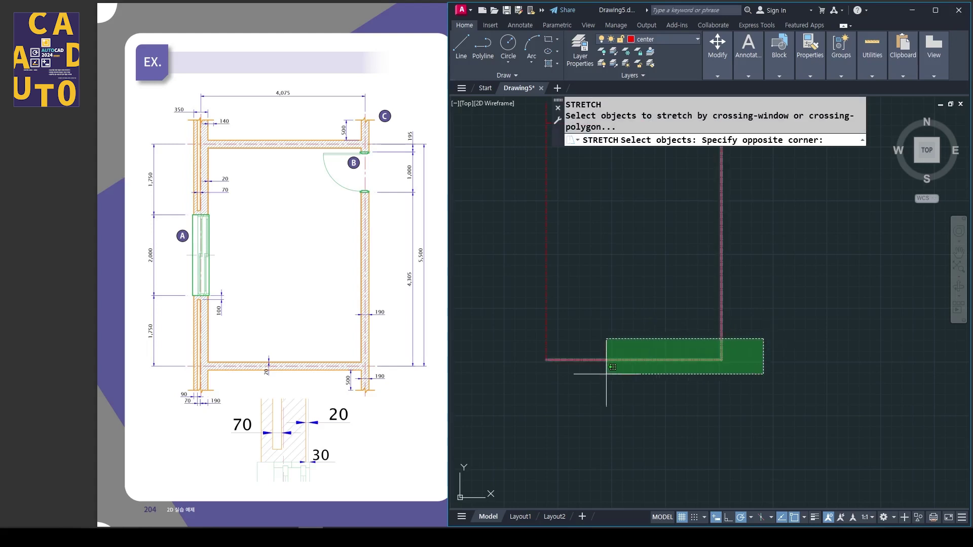
{"action": "left_click", "coordinate": [506, 381]}
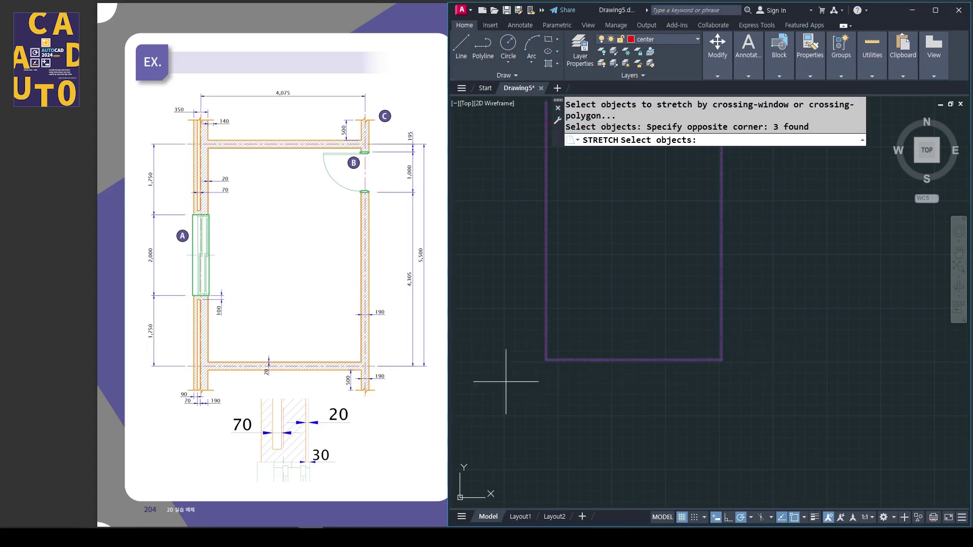
{"action": "key", "text": "Return"}
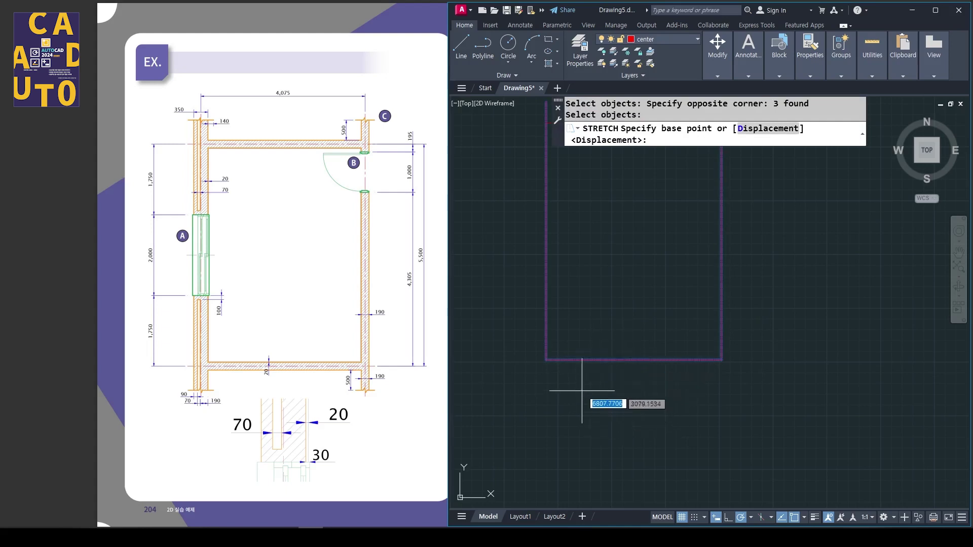
{"action": "key", "text": "Escape"}
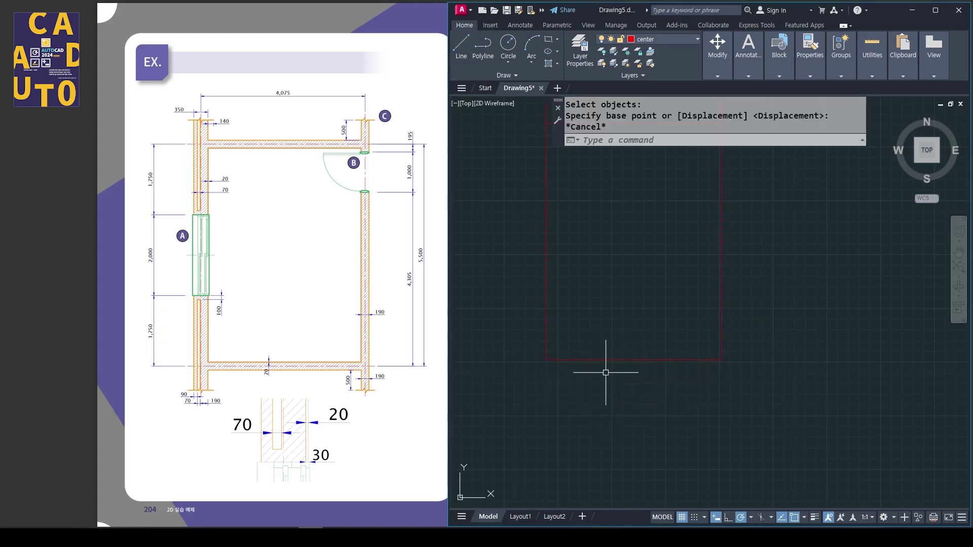
Stretch the lower ends of the two vertical centerlines downward by 500, excluding the bottom horizontal line
{"action": "type", "text": "s"}
{"action": "key", "text": "Return"}
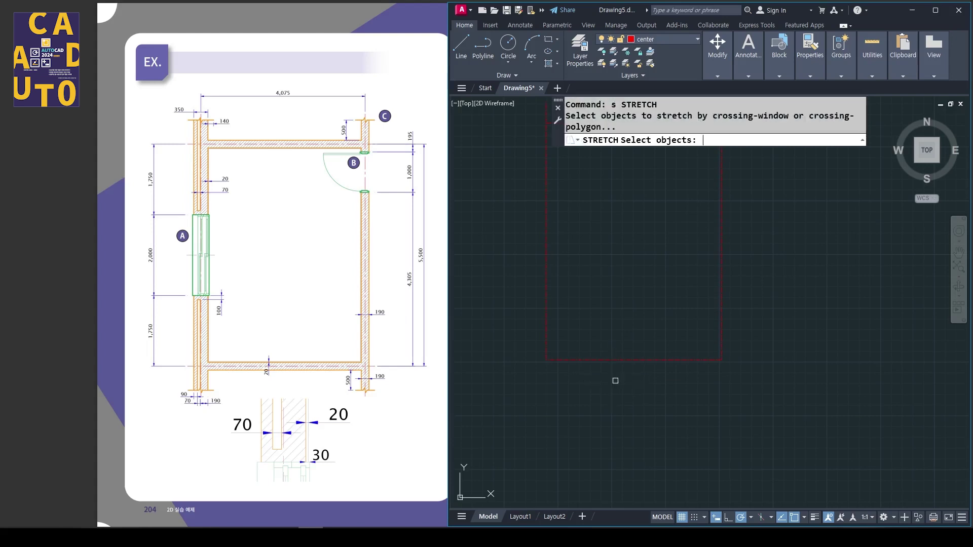
{"action": "left_click", "coordinate": [753, 333]}
{"action": "left_click", "coordinate": [503, 389]}
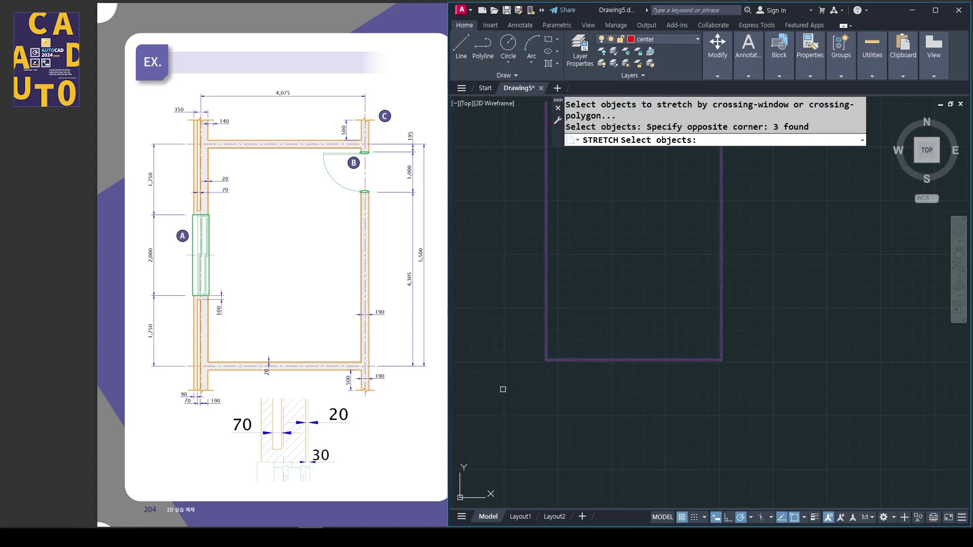
{"action": "left_click", "coordinate": [626, 360], "text": "shift"}
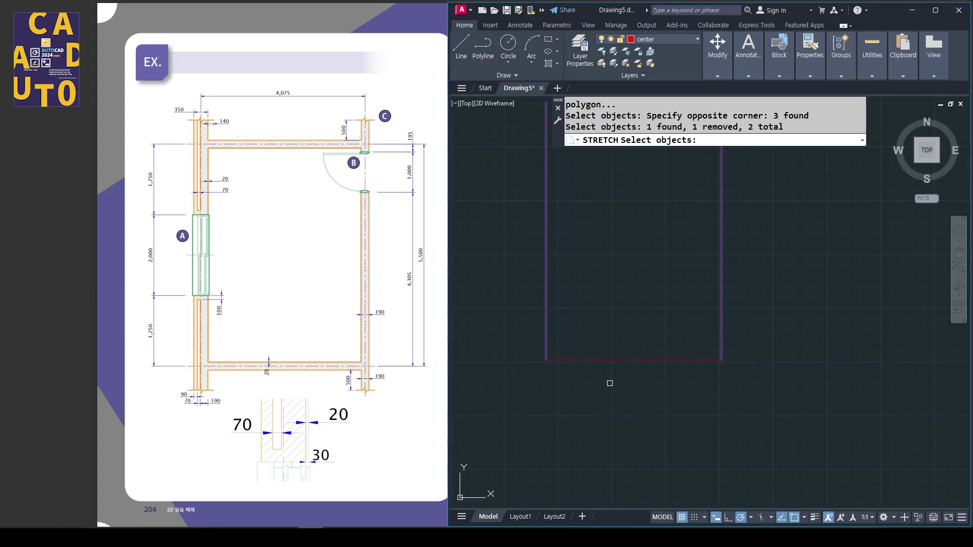
{"action": "key", "text": "Return"}
{"action": "left_click", "coordinate": [546, 361]}
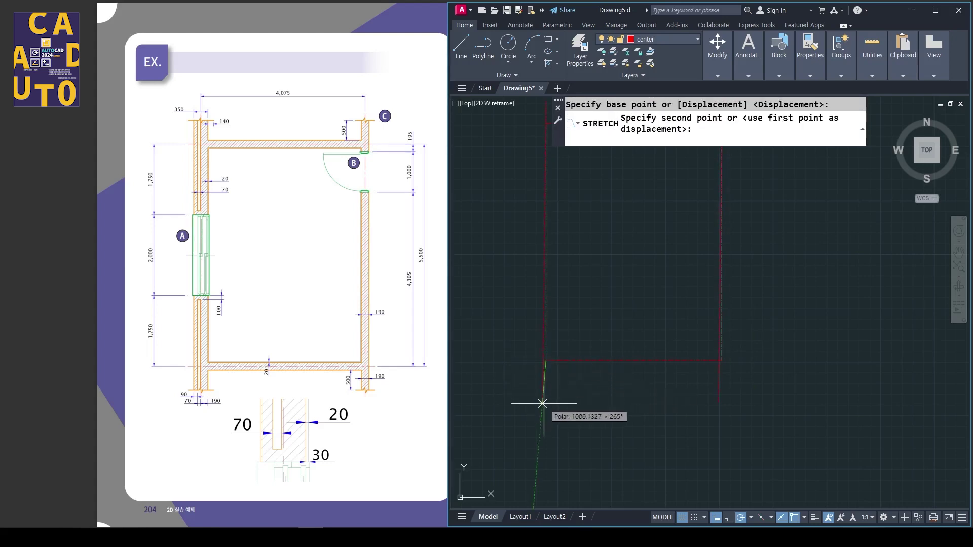
{"action": "type", "text": "500"}
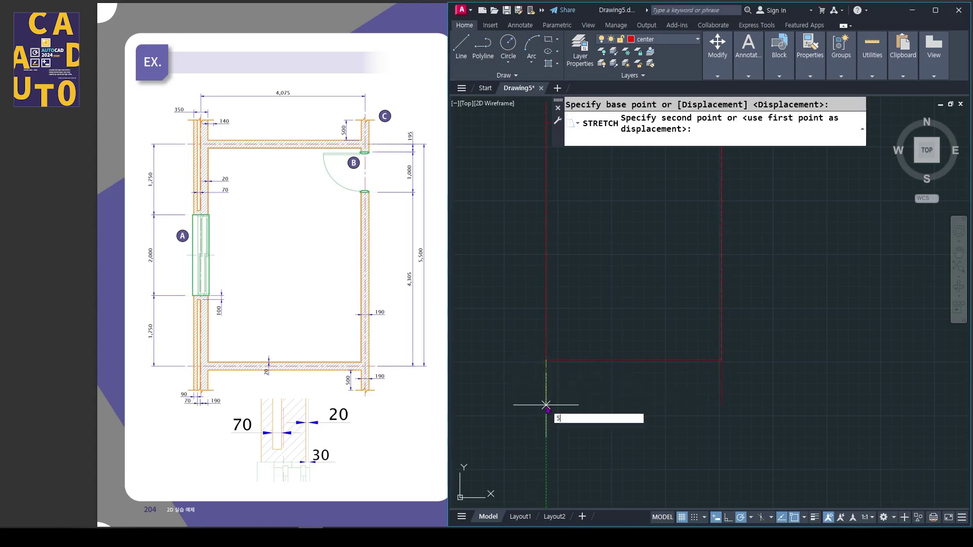
{"action": "key", "text": "Return"}
Make wall the current layer
{"action": "scroll", "coordinate": [621, 313], "scroll_direction": "down", "scroll_amount": 2}
{"action": "middle_click_drag", "start_coordinate": [622, 296], "coordinate": [643, 310]}
{"action": "scroll", "coordinate": [615, 323], "scroll_direction": "up", "scroll_amount": 2}
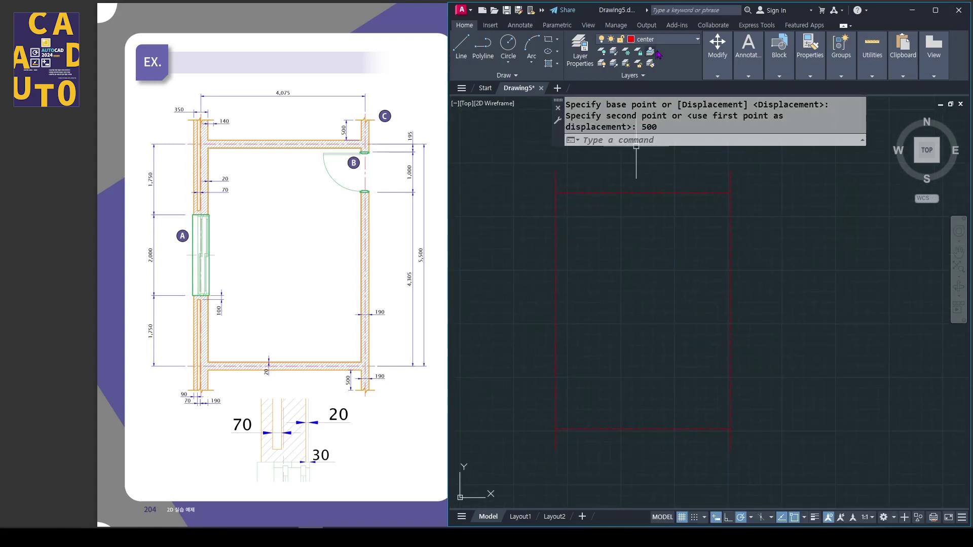
{"action": "left_click", "coordinate": [669, 40]}
{"action": "left_click", "coordinate": [646, 76]}
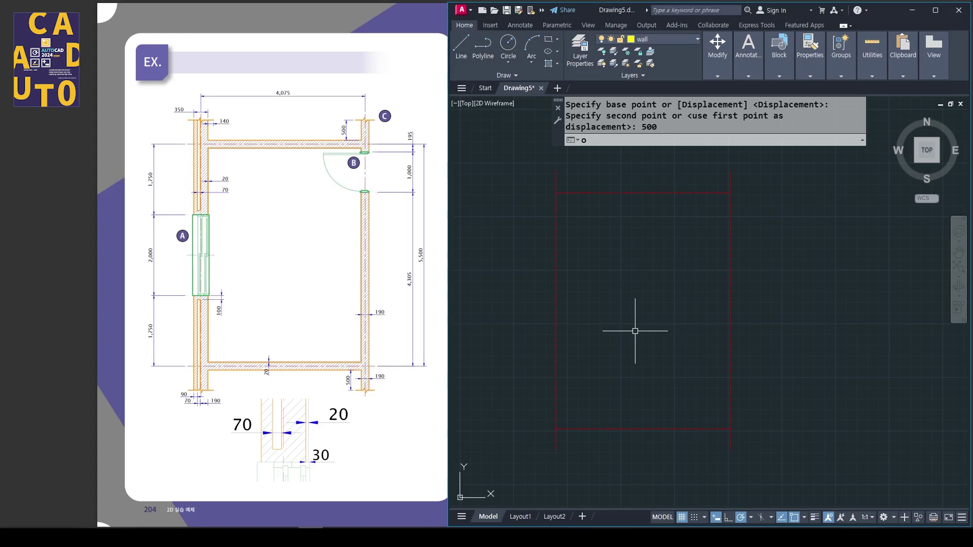
Offset the left vertical centerline by 175 to both sides
{"action": "key", "text": "Return"}
{"action": "type", "text": "175"}
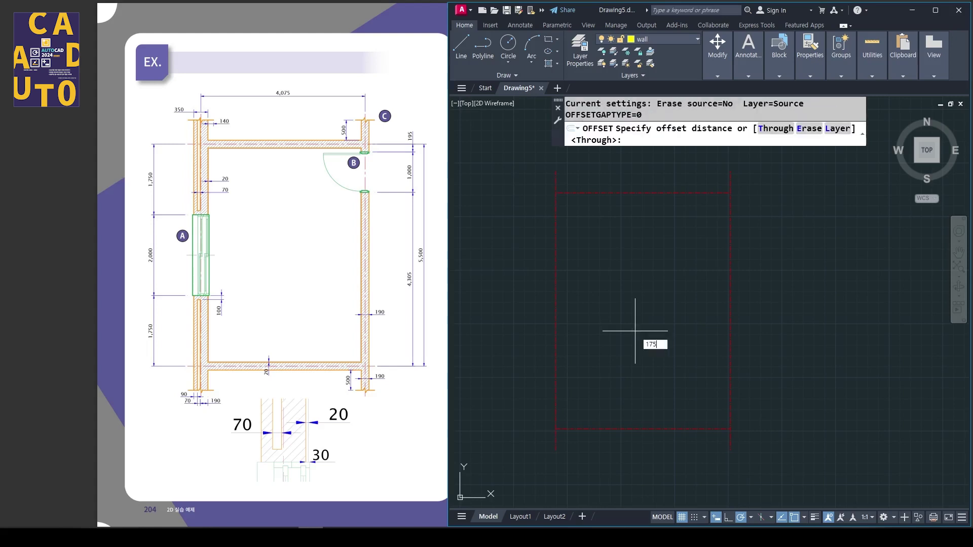
{"action": "key", "text": "Return"}
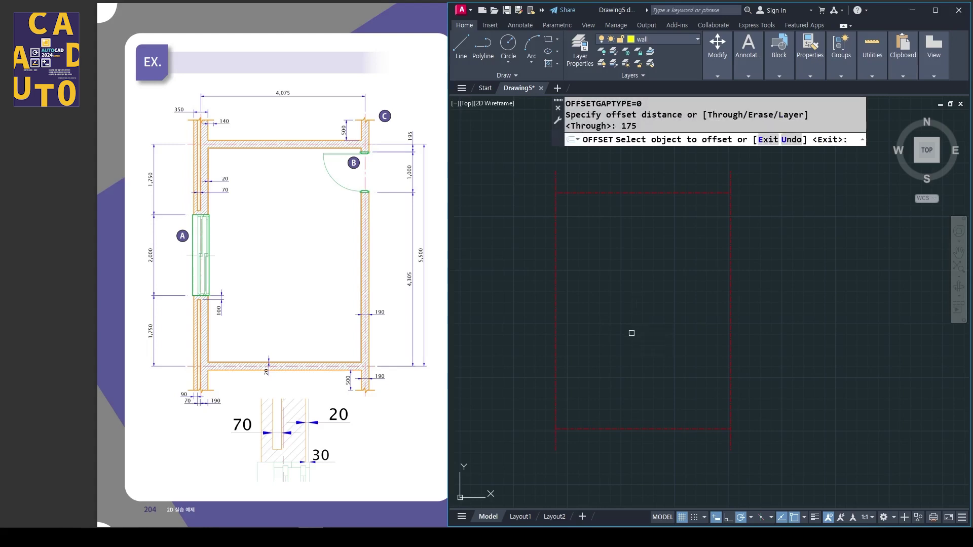
{"action": "left_click", "coordinate": [557, 328]}
{"action": "left_click", "coordinate": [621, 332]}
{"action": "left_click", "coordinate": [556, 344]}
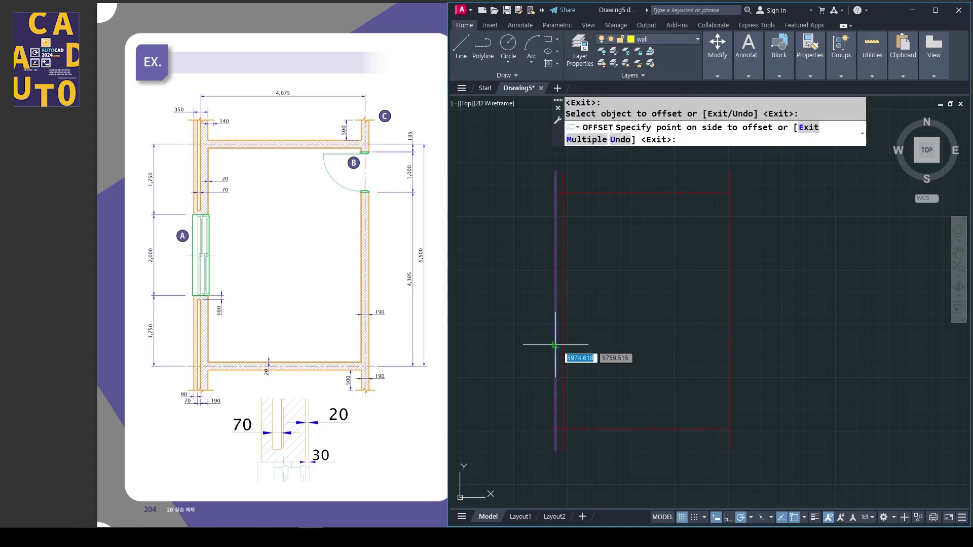
{"action": "left_click", "coordinate": [528, 343]}
{"action": "key", "text": "Return"}
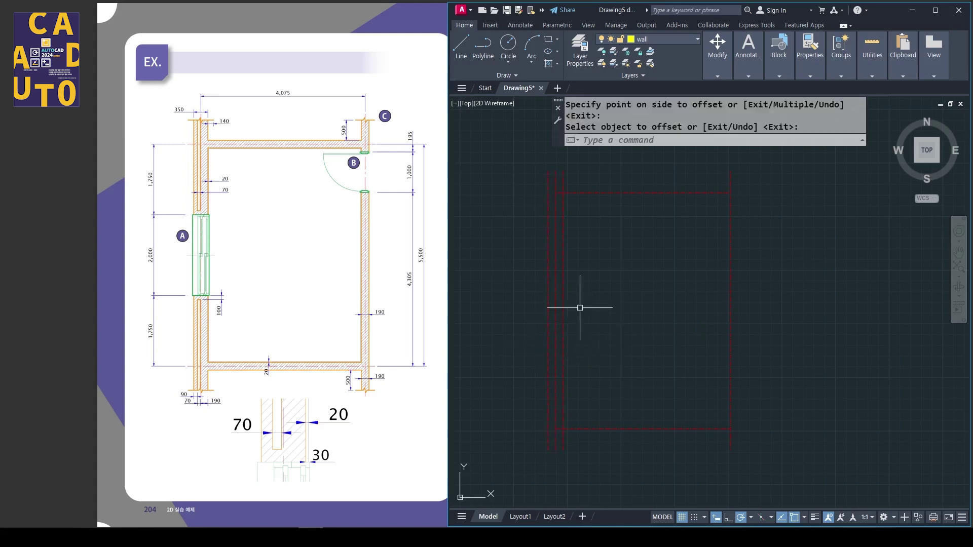
Move the two lines flanking the left centerline to the wall layer
{"action": "left_click", "coordinate": [562, 243]}
{"action": "left_click", "coordinate": [548, 259]}
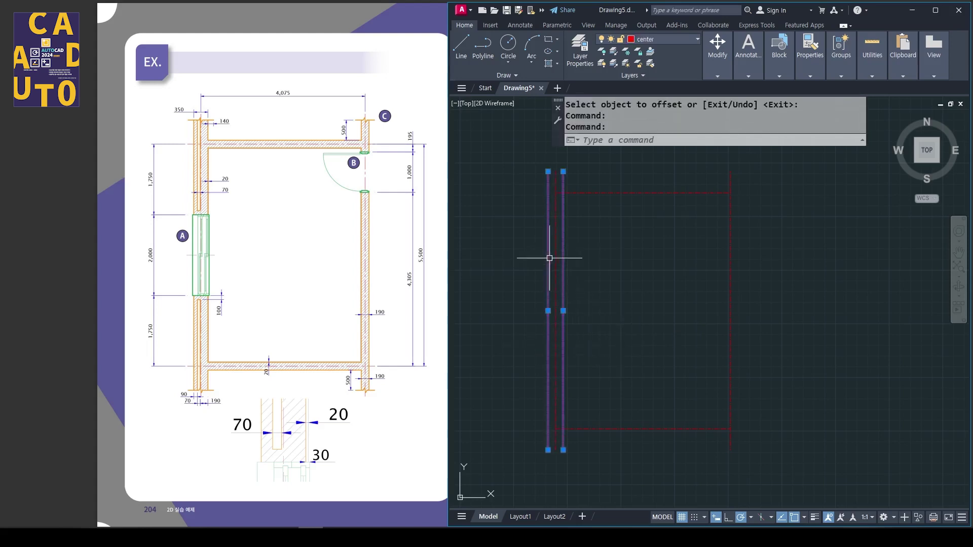
{"action": "left_click", "coordinate": [678, 40]}
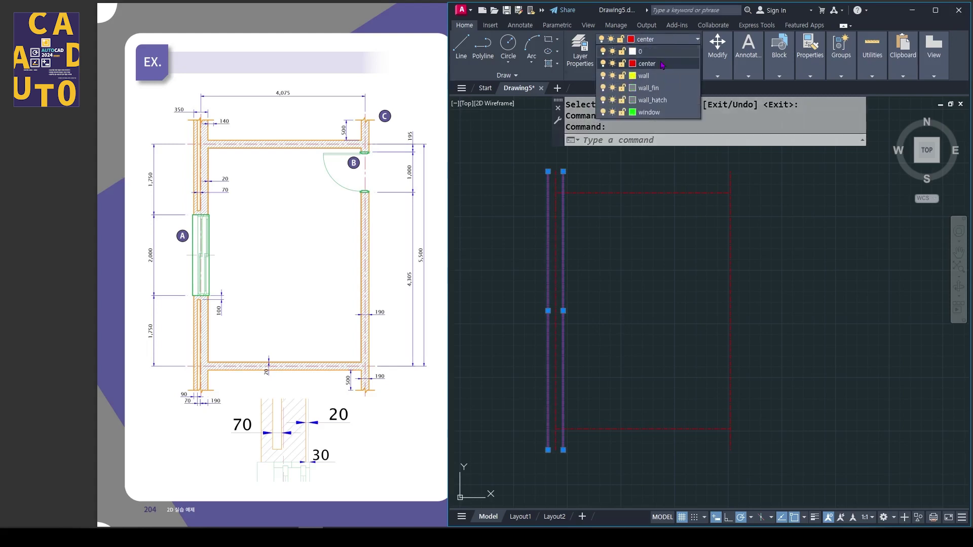
{"action": "left_click", "coordinate": [644, 76]}
{"action": "key", "text": "Escape"}
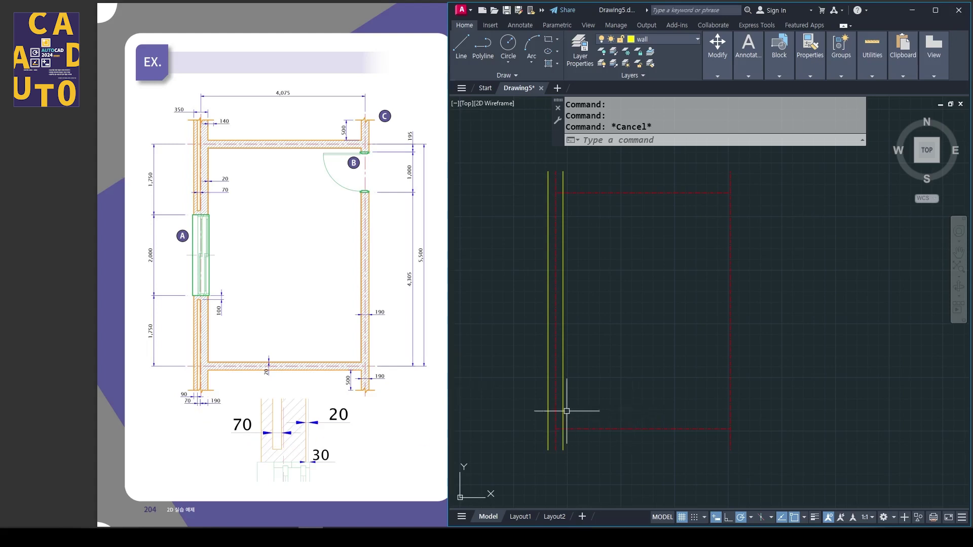
Offset the left wall's inner face line by 190 toward the outside of the room
{"action": "scroll", "coordinate": [565, 400], "scroll_direction": "up", "scroll_amount": 5}
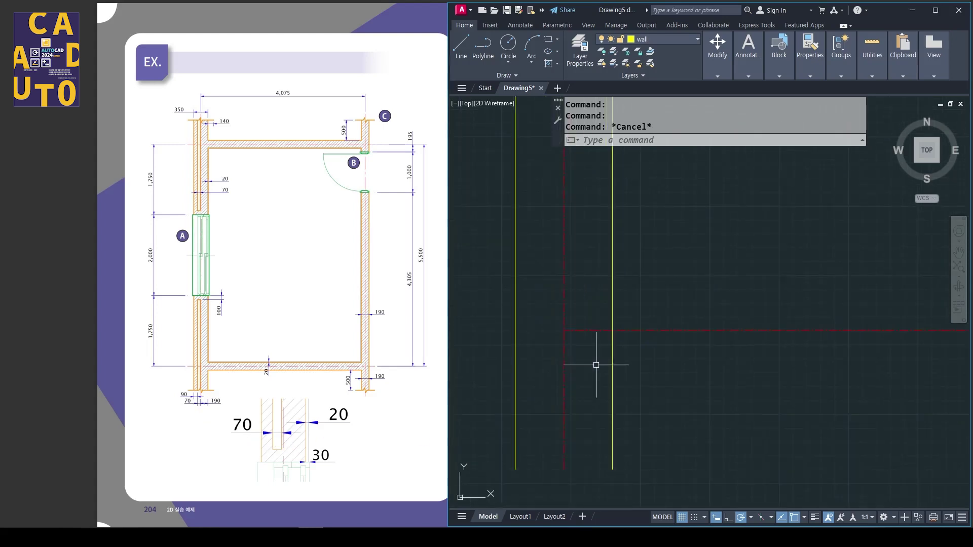
{"action": "key", "text": "Return"}
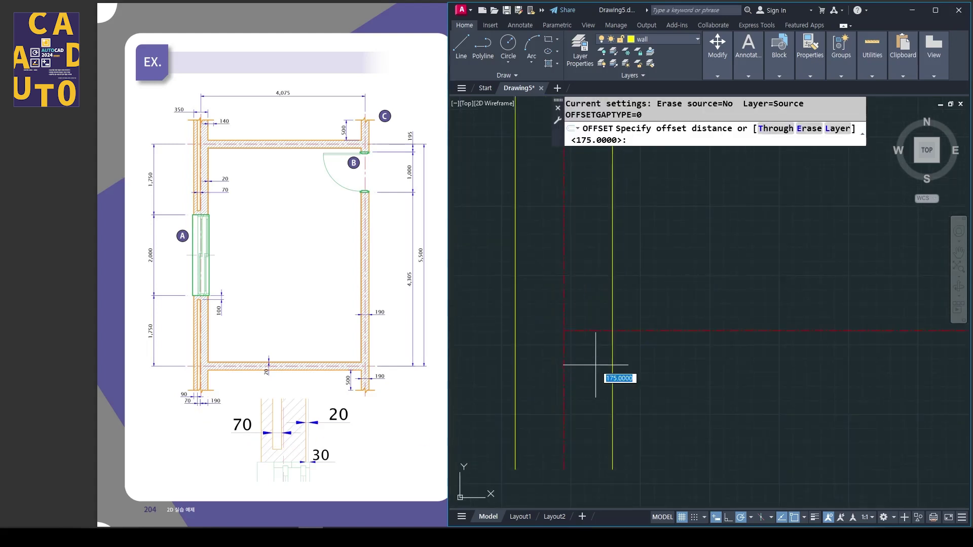
{"action": "type", "text": "190"}
{"action": "key", "text": "Return"}
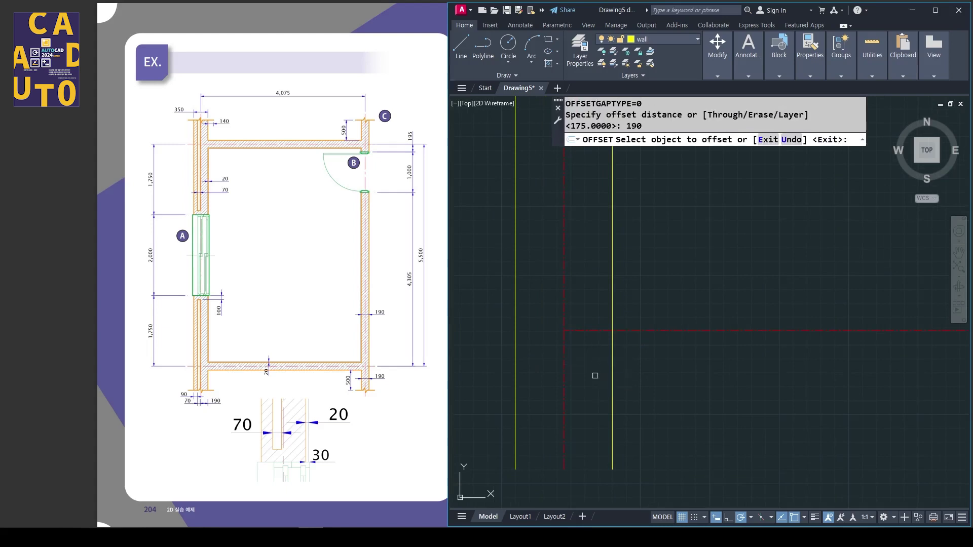
{"action": "left_click", "coordinate": [613, 367]}
{"action": "left_click", "coordinate": [557, 363]}
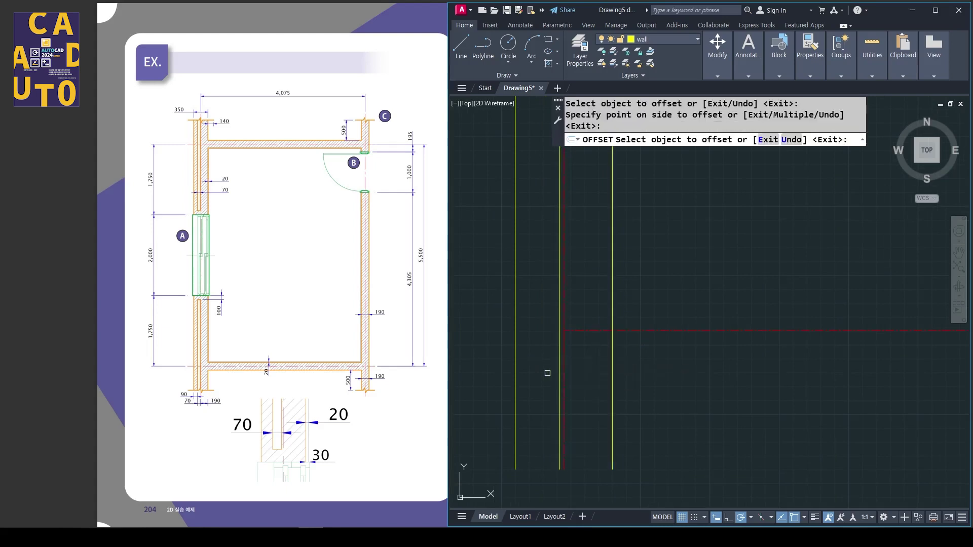
{"action": "scroll", "coordinate": [532, 401], "scroll_direction": "up", "scroll_amount": 2}
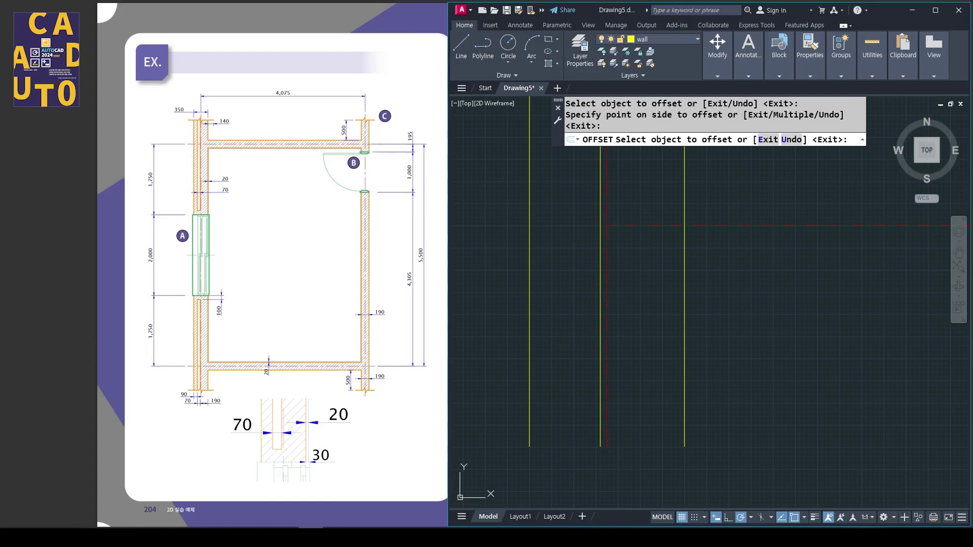
{"action": "key", "text": "Return"}
Offset the left wall's middle line by 70 toward the wall's outer face
{"action": "key", "text": "Return"}
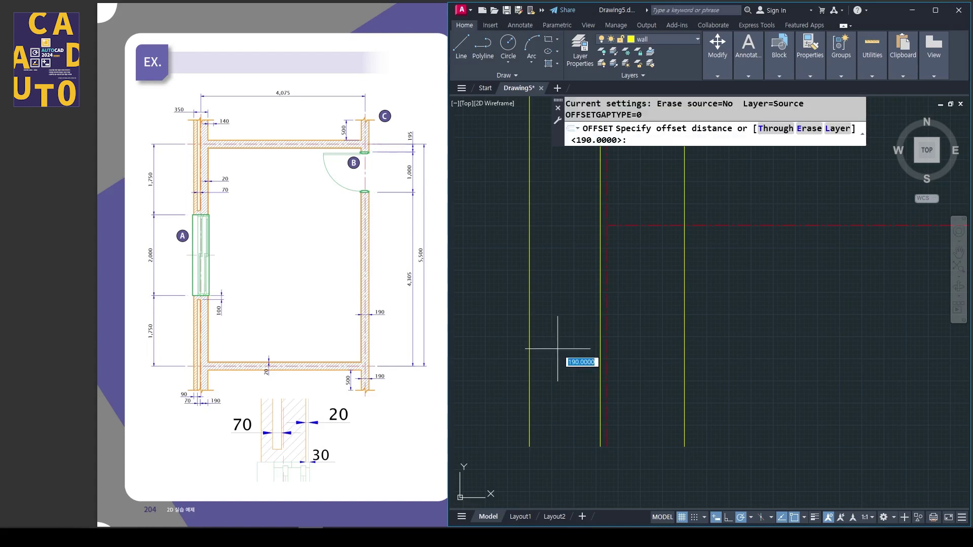
{"action": "type", "text": "70"}
{"action": "key", "text": "Return"}
{"action": "left_click", "coordinate": [599, 358]}
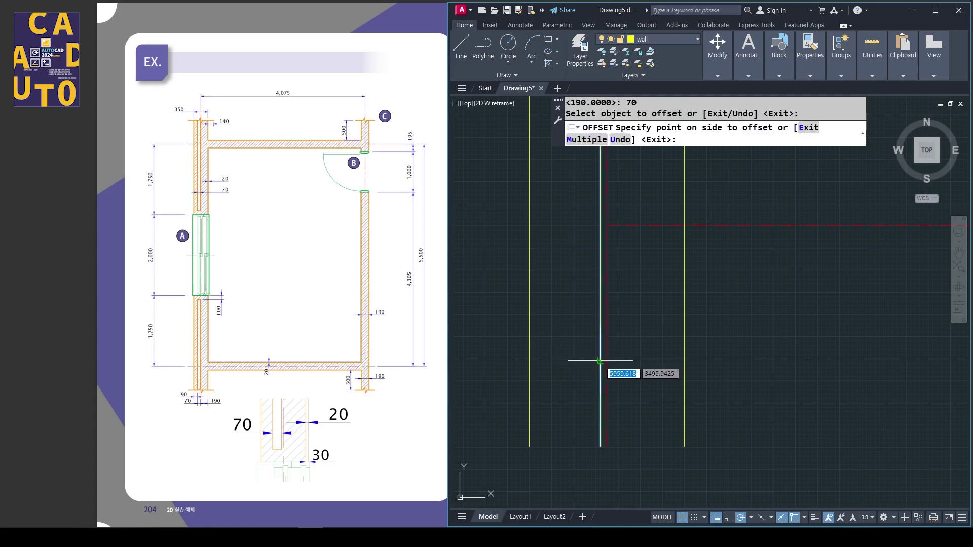
{"action": "left_click", "coordinate": [569, 347]}
{"action": "scroll", "coordinate": [568, 346], "scroll_direction": "down", "scroll_amount": 3}
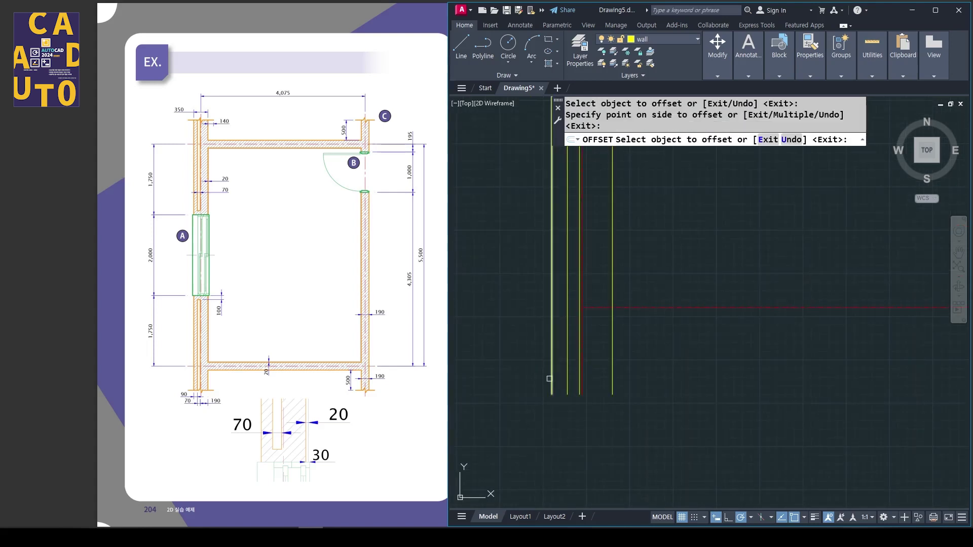
{"action": "key", "text": "Return"}
Start a multiline with Zero justification and a scale of 190 for the remaining walls
{"action": "scroll", "coordinate": [662, 325], "scroll_direction": "down", "scroll_amount": 5}
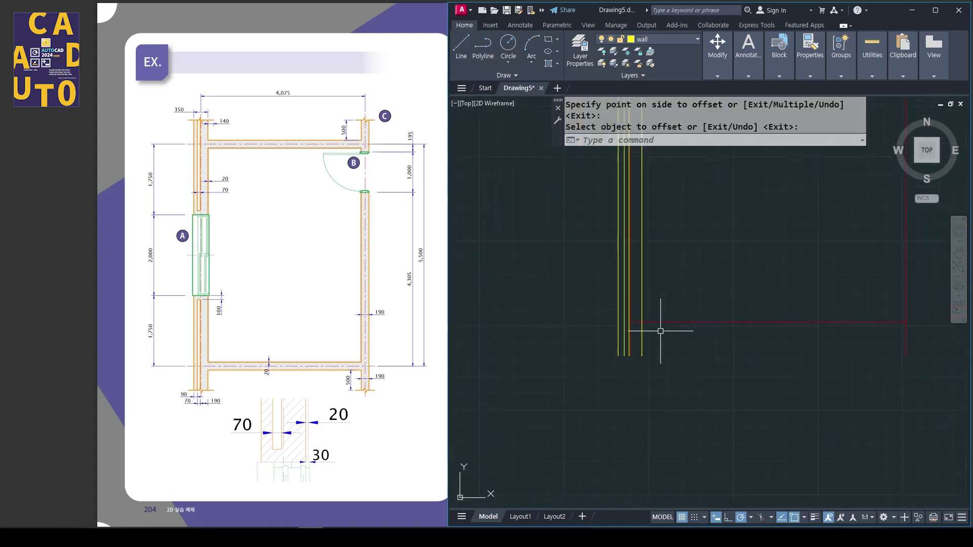
{"action": "middle_click_drag", "start_coordinate": [678, 288], "coordinate": [646, 352]}
{"action": "scroll", "coordinate": [673, 255], "scroll_direction": "up", "scroll_amount": 3}
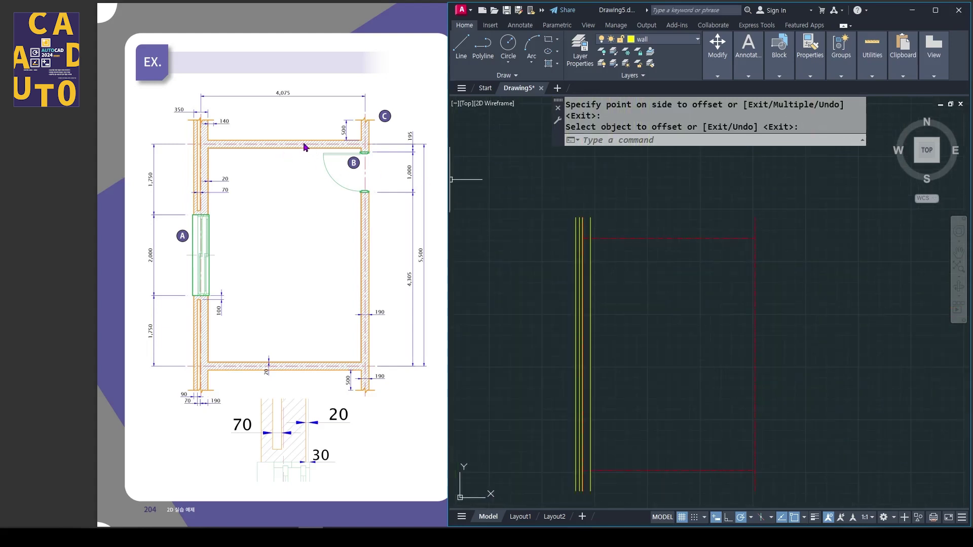
{"action": "middle_click_drag", "start_coordinate": [643, 315], "coordinate": [632, 285]}
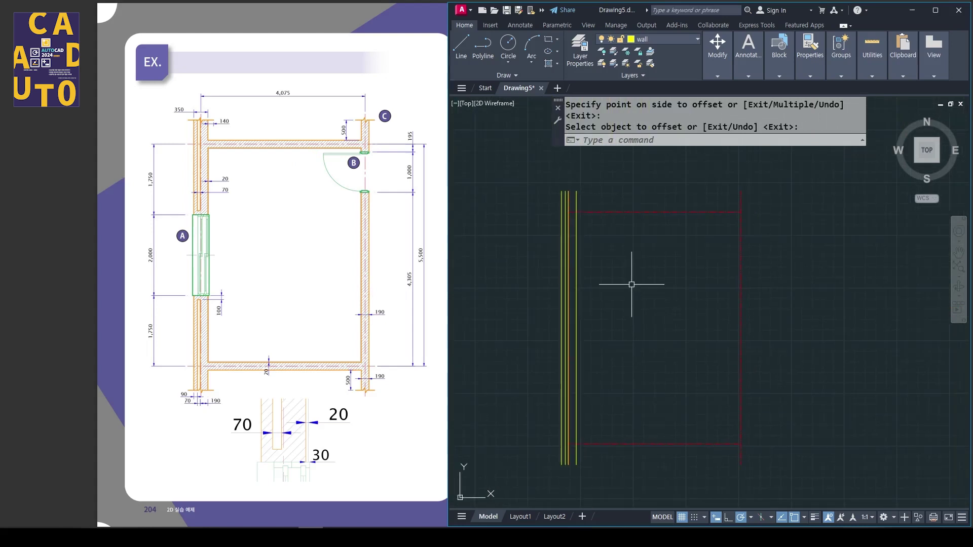
{"action": "type", "text": "l"}
{"action": "key", "text": "Return"}
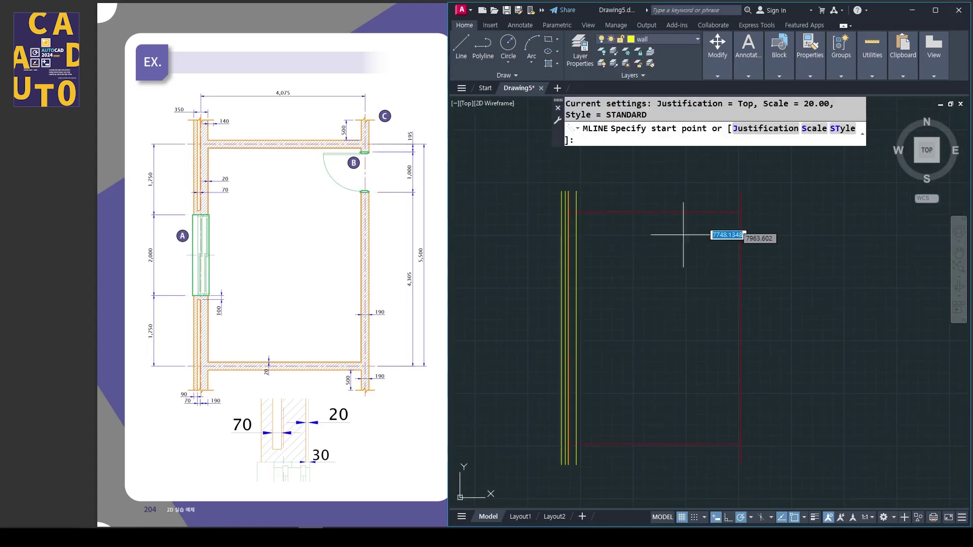
{"action": "left_click", "coordinate": [760, 130]}
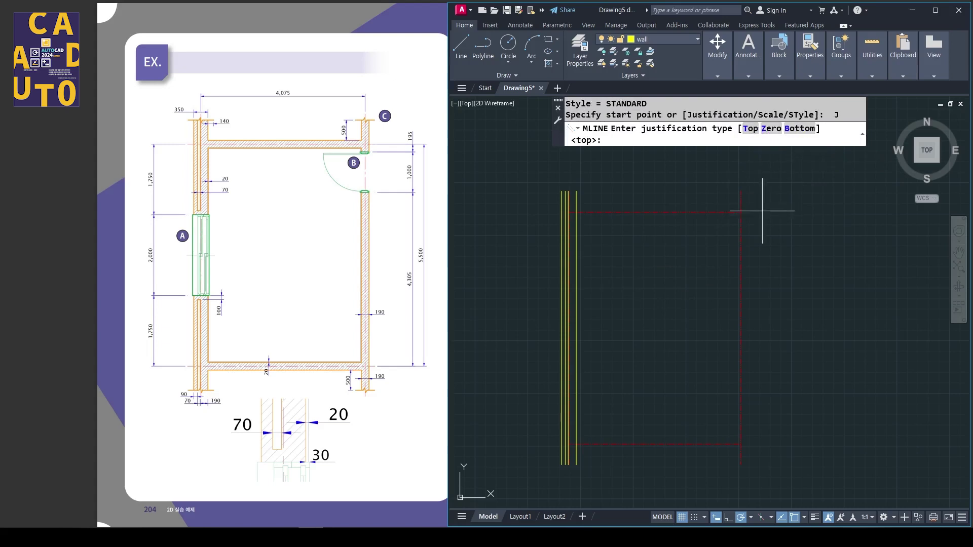
{"action": "left_click", "coordinate": [778, 133]}
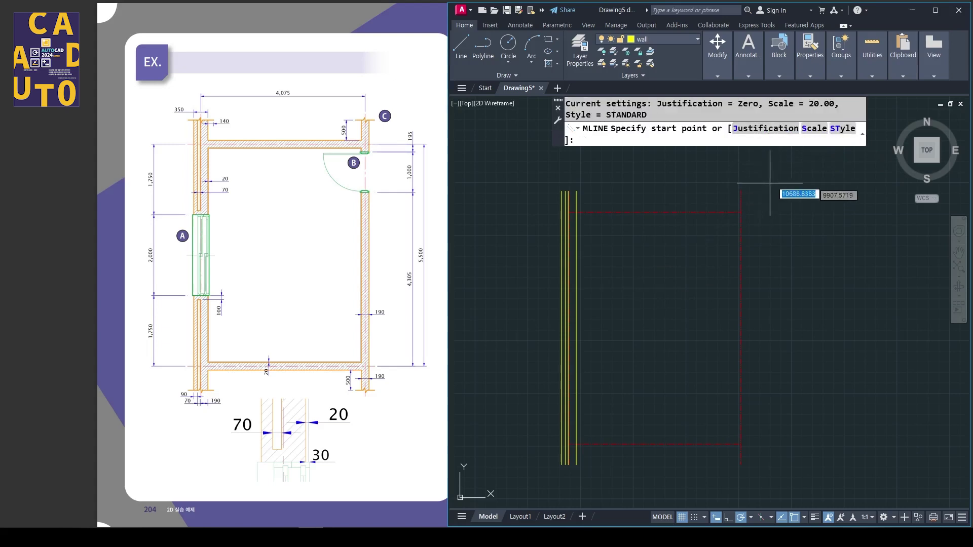
{"action": "left_click", "coordinate": [814, 129]}
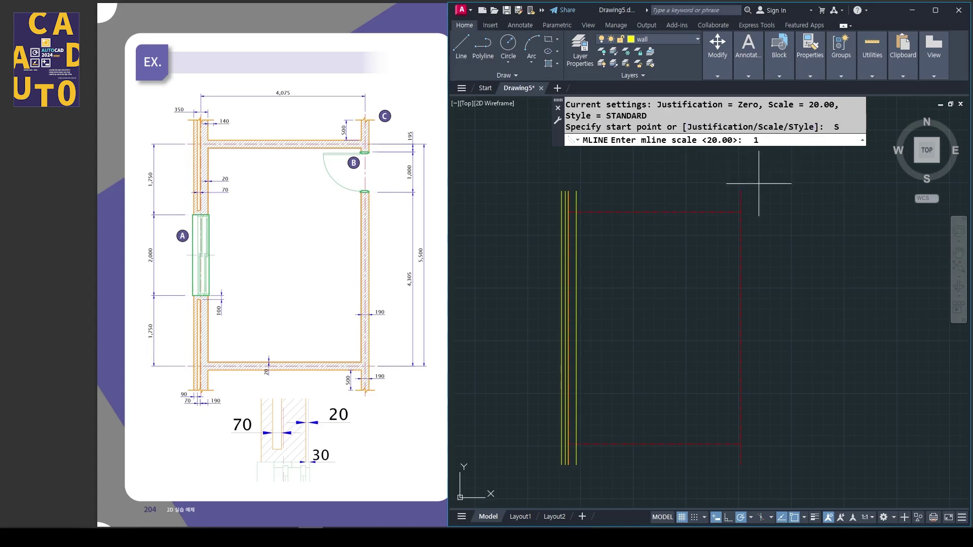
{"action": "key", "text": "Return"}
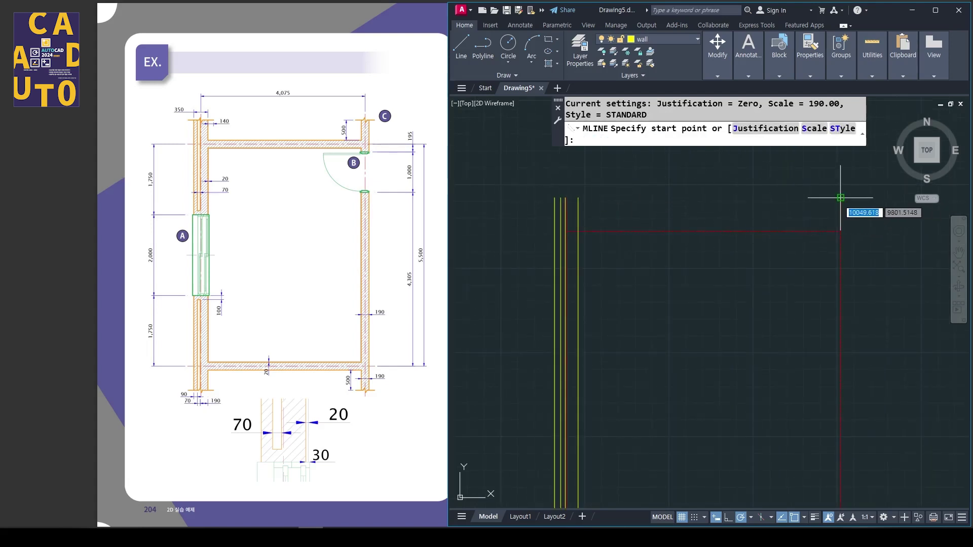
Draw the right wall as a multiline from the upper to the lower end of the right centerline
{"action": "left_click", "coordinate": [843, 207]}
{"action": "scroll", "coordinate": [786, 269], "scroll_direction": "down", "scroll_amount": 3}
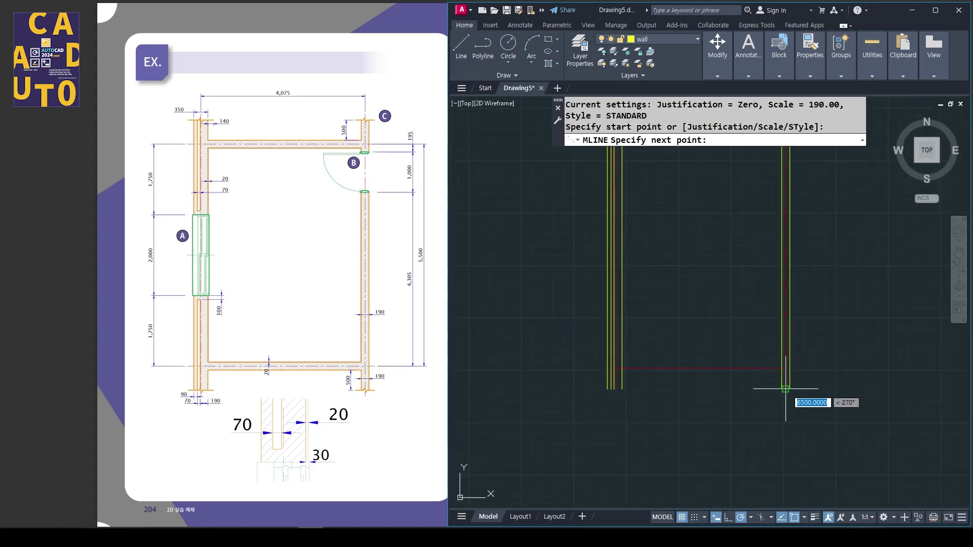
{"action": "left_click", "coordinate": [785, 389]}
{"action": "key", "text": "Return"}
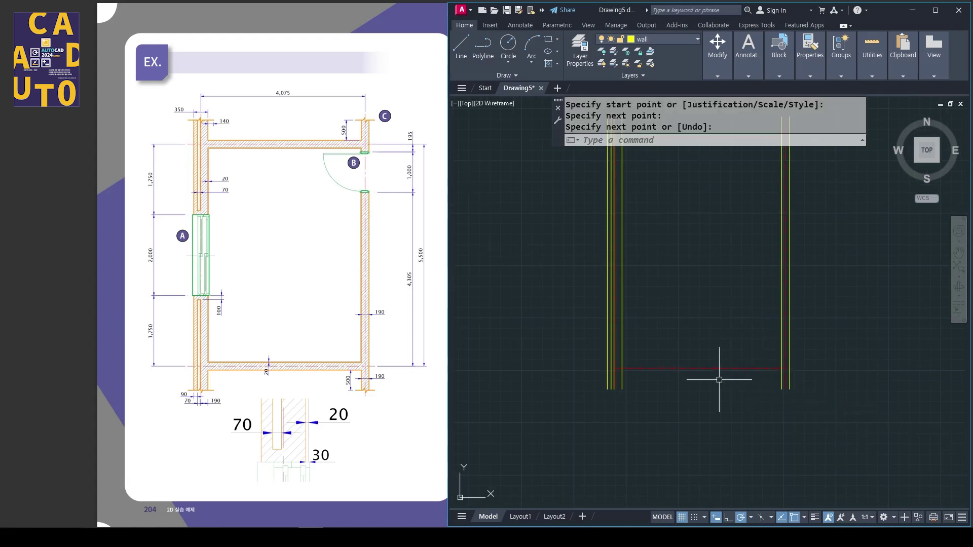
Draw the bottom wall as a multiline along the bottom centerline, between the inner faces of the left and right walls
{"action": "scroll", "coordinate": [715, 378], "scroll_direction": "up", "scroll_amount": 3}
{"action": "key", "text": "Return"}
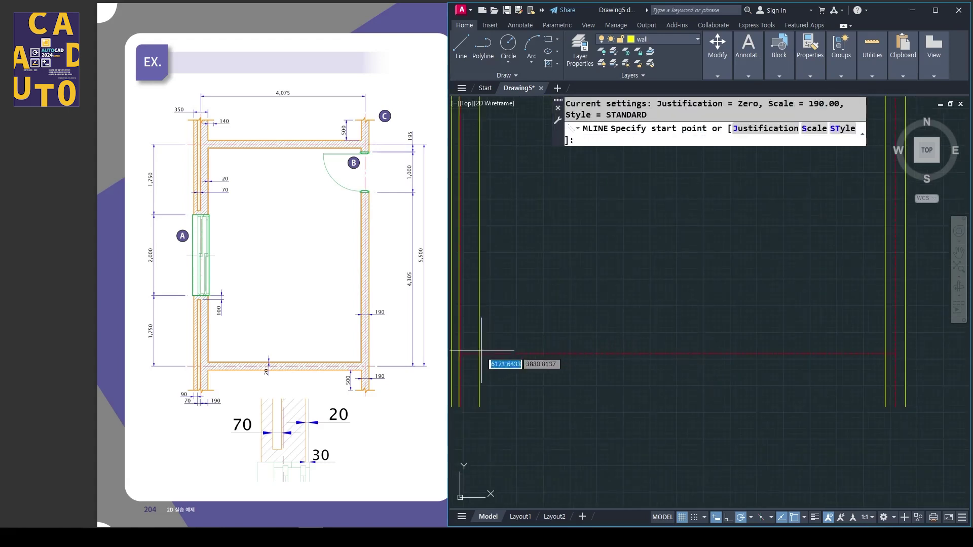
{"action": "left_click", "coordinate": [479, 353]}
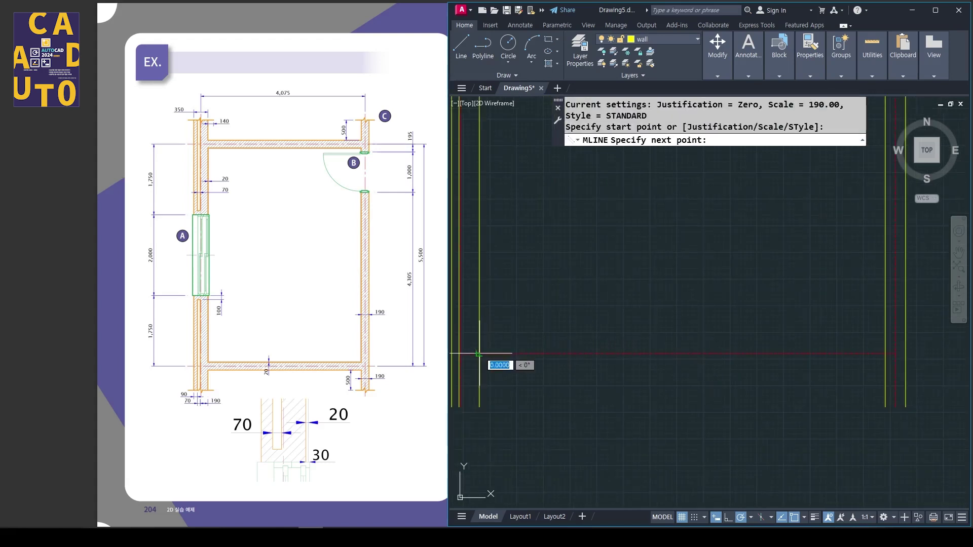
{"action": "left_click", "coordinate": [884, 353]}
{"action": "key", "text": "Return"}
Draw the top wall as a multiline along the top centerline, between the inner faces of the left and right walls
{"action": "scroll", "coordinate": [733, 306], "scroll_direction": "down", "scroll_amount": 2}
{"action": "scroll", "coordinate": [699, 329], "scroll_direction": "down", "scroll_amount": 2}
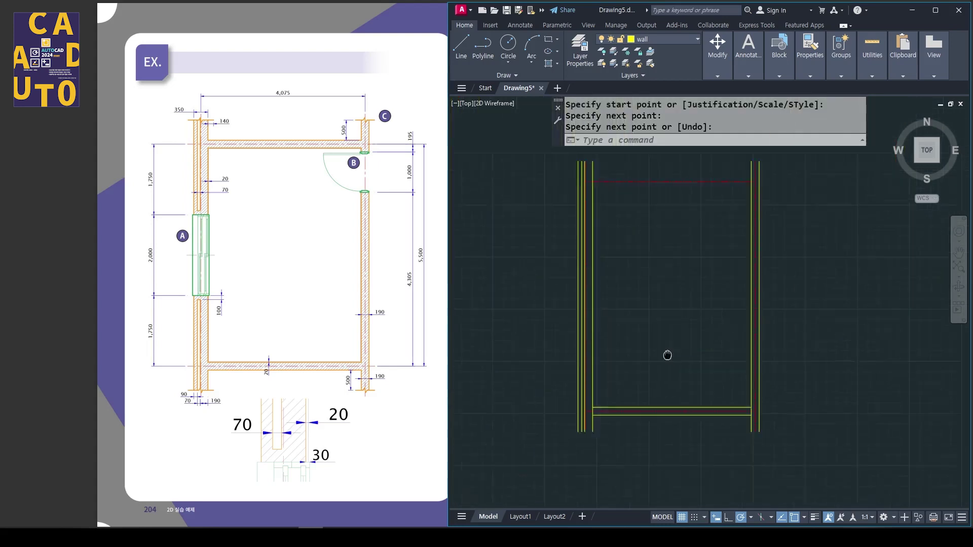
{"action": "scroll", "coordinate": [604, 206], "scroll_direction": "up", "scroll_amount": 2}
{"action": "key", "text": "Return"}
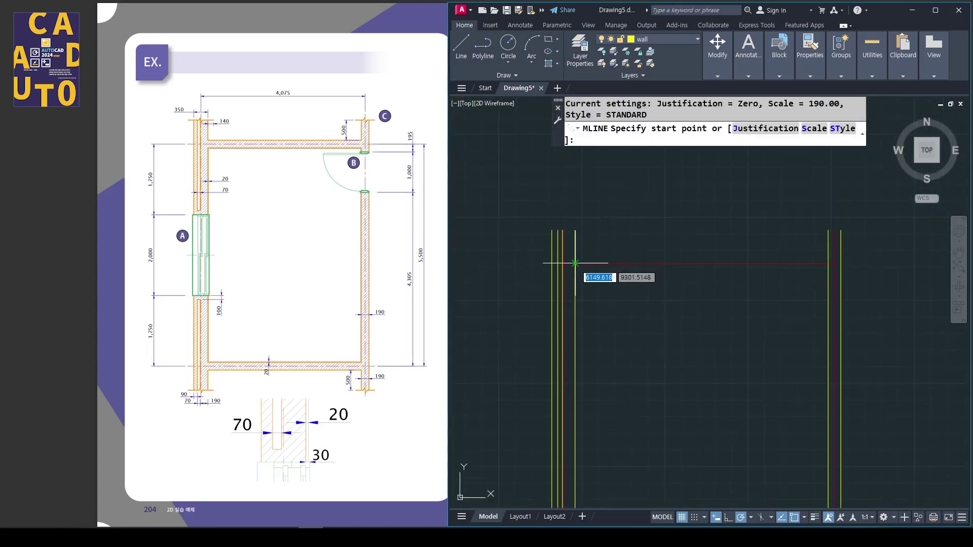
{"action": "left_click", "coordinate": [575, 264]}
{"action": "left_click", "coordinate": [827, 263]}
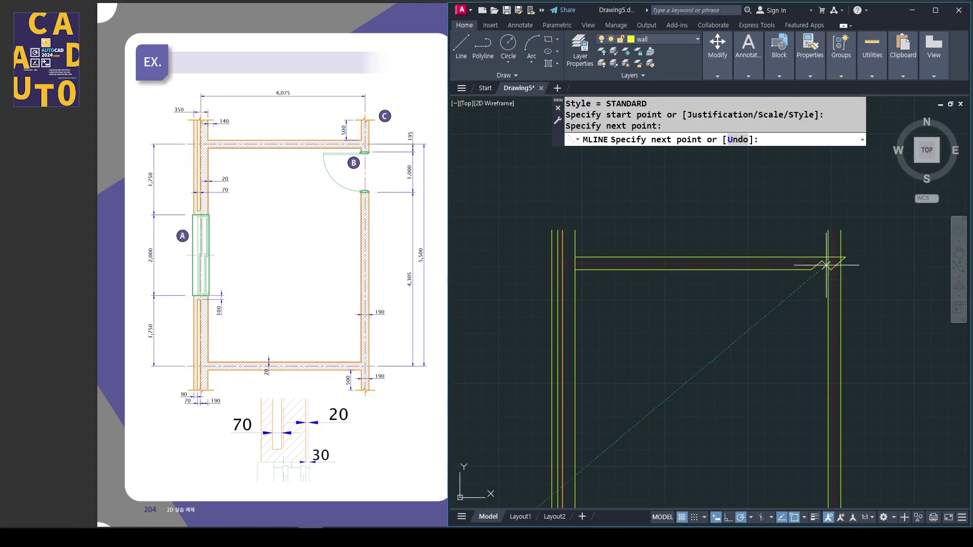
{"action": "key", "text": "Return"}
{"action": "scroll", "coordinate": [701, 307], "scroll_direction": "down", "scroll_amount": 2}
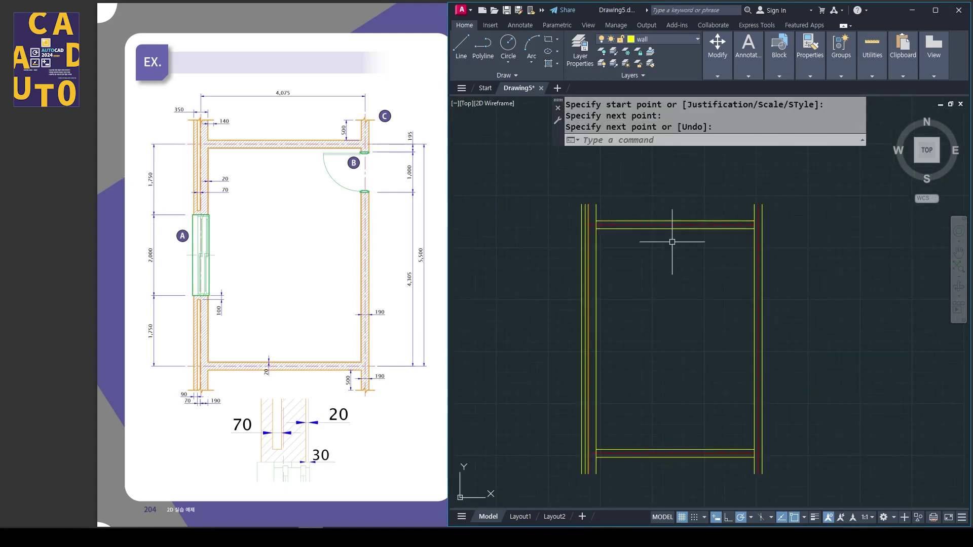
Look at the multiline edit tools for the right wall, and close them without choosing one
{"action": "double_click", "coordinate": [753, 251]}
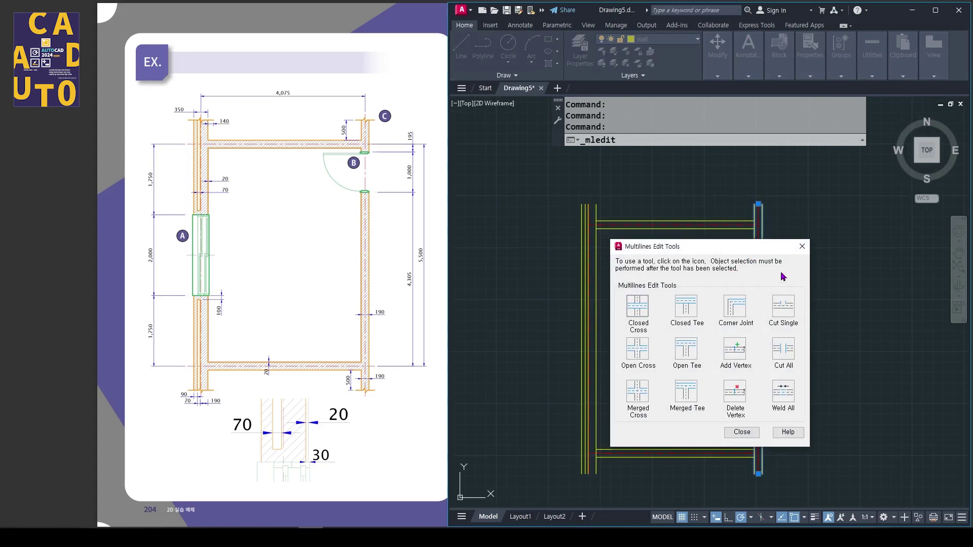
{"action": "left_click", "coordinate": [802, 246]}
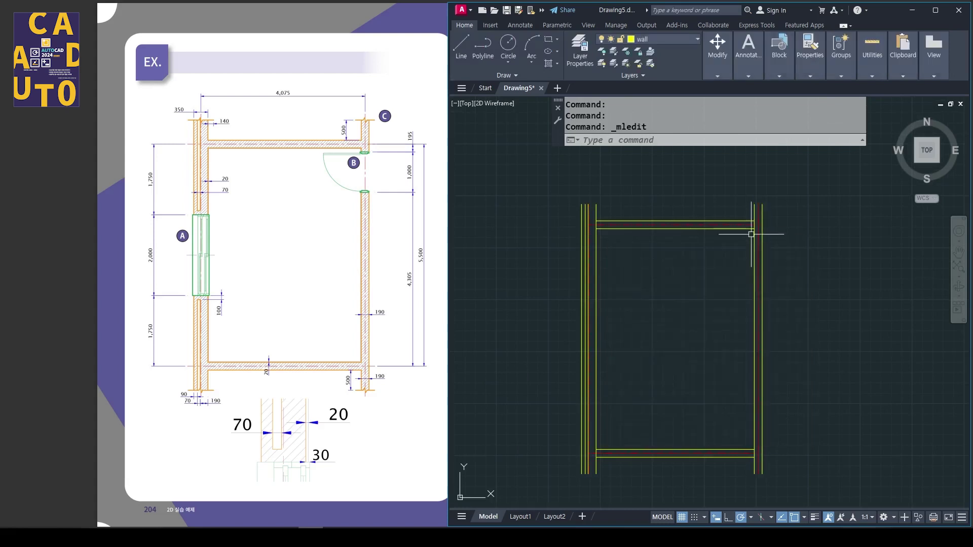
Explode the right, top and bottom wall multilines into separate lines
{"action": "left_click", "coordinate": [779, 193]}
{"action": "left_click", "coordinate": [657, 465]}
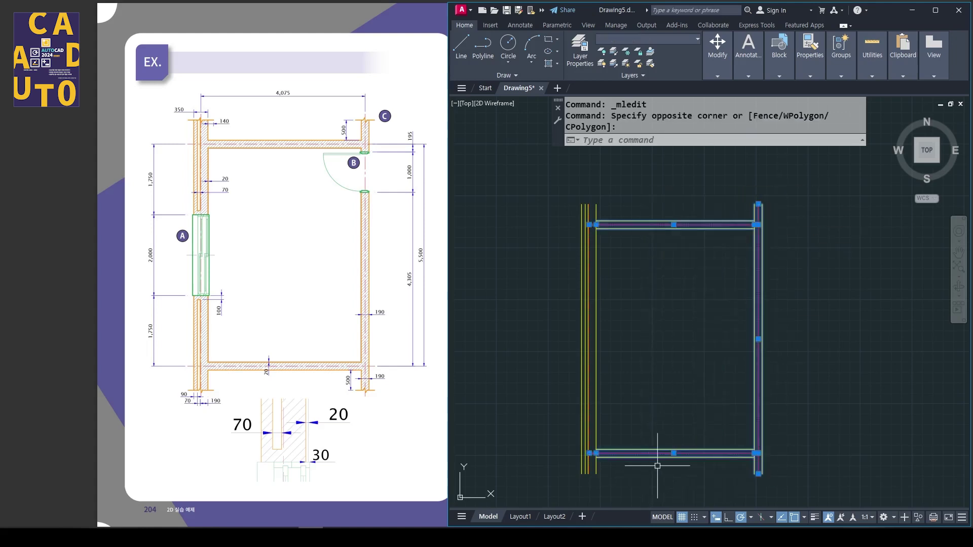
{"action": "type", "text": "x"}
{"action": "key", "text": "Return"}
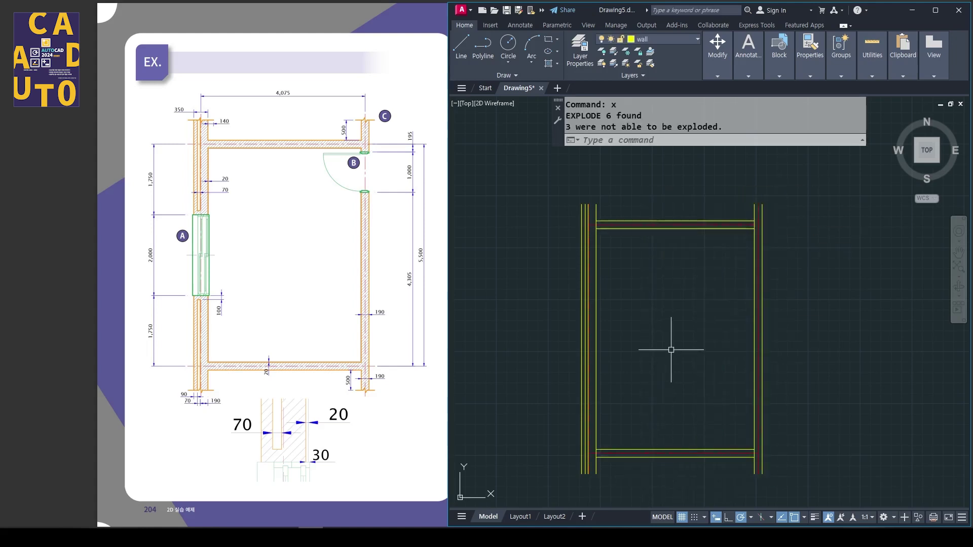
Turn off the center layer to hide the centerlines
{"action": "scroll", "coordinate": [769, 245], "scroll_direction": "up", "scroll_amount": 8}
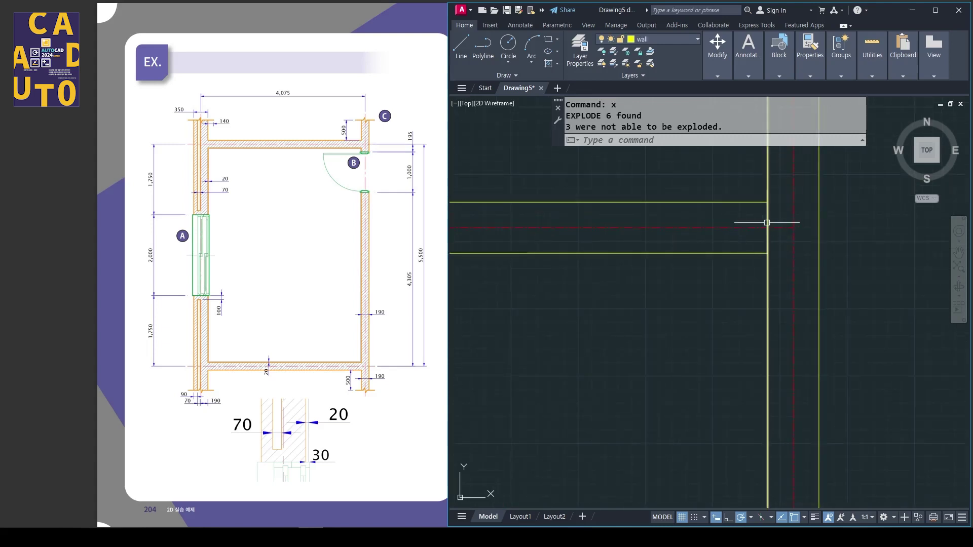
{"action": "scroll", "coordinate": [767, 222], "scroll_direction": "down", "scroll_amount": 6}
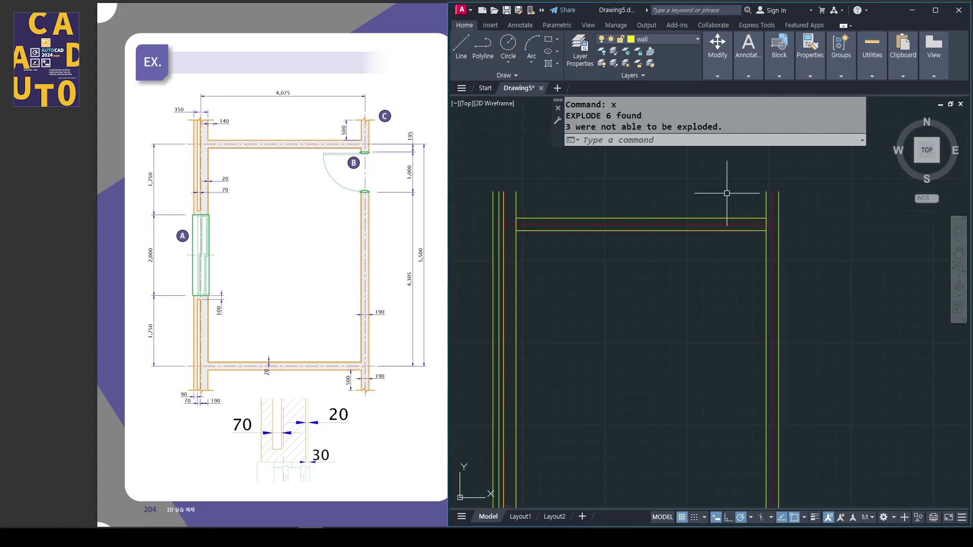
{"action": "left_click", "coordinate": [674, 41]}
{"action": "left_click", "coordinate": [603, 64]}
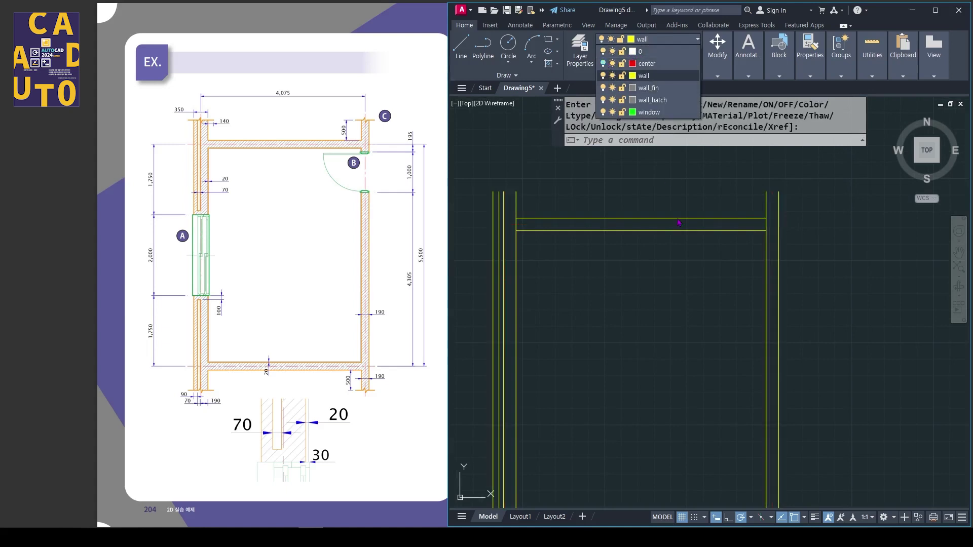
{"action": "scroll", "coordinate": [676, 254], "scroll_direction": "down", "scroll_amount": 8}
{"action": "scroll", "coordinate": [685, 254], "scroll_direction": "up", "scroll_amount": 8}
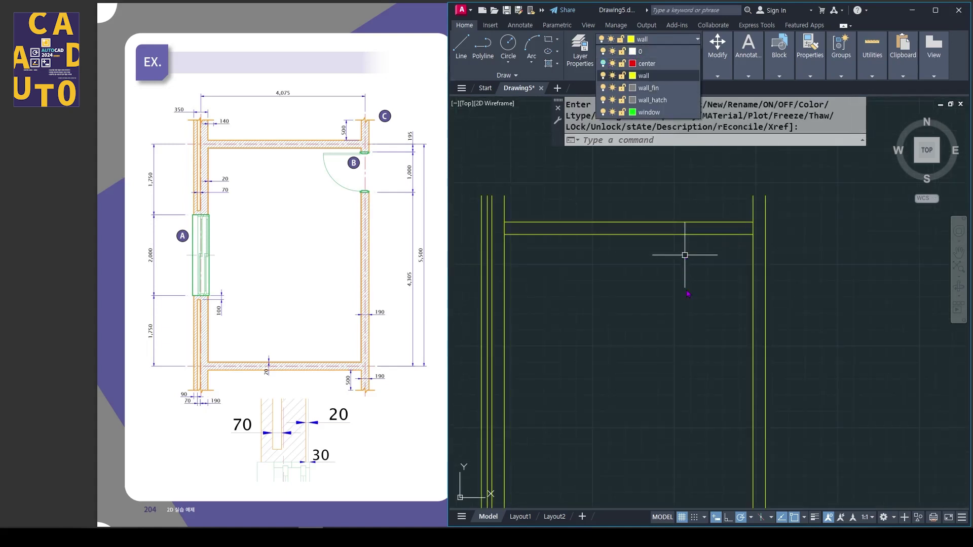
{"action": "left_click", "coordinate": [685, 255]}
Trim the side walls' inner face lines where the top wall meets them
{"action": "type", "text": "tr"}
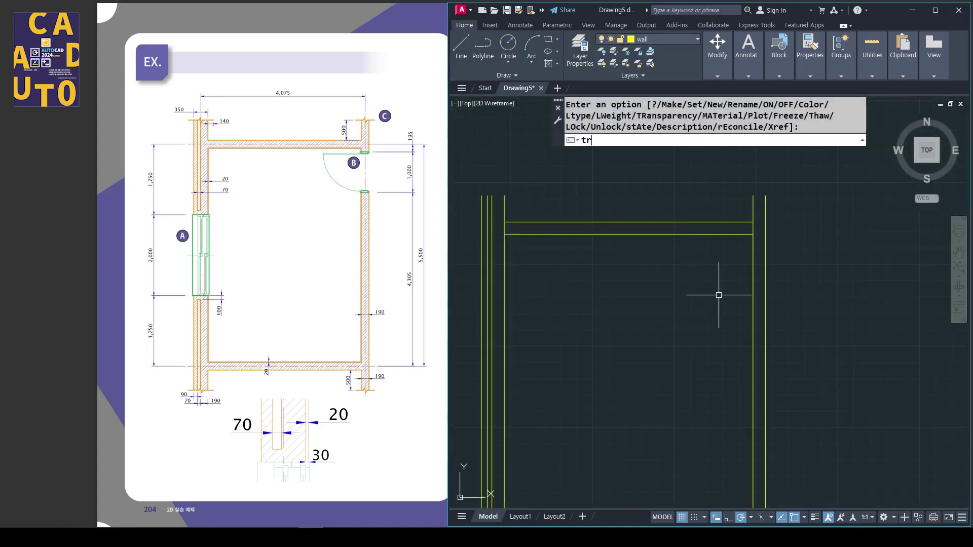
{"action": "key", "text": "Return"}
{"action": "left_click", "coordinate": [687, 234]}
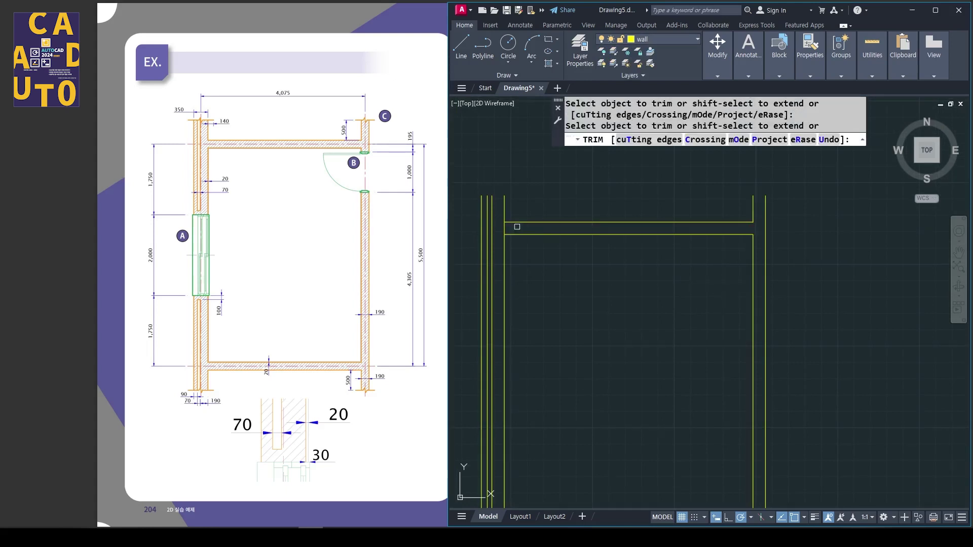
Trim the side walls' inner face lines where the bottom wall meets them
{"action": "scroll", "coordinate": [571, 266], "scroll_direction": "down", "scroll_amount": 3}
{"action": "scroll", "coordinate": [679, 391], "scroll_direction": "up", "scroll_amount": 4}
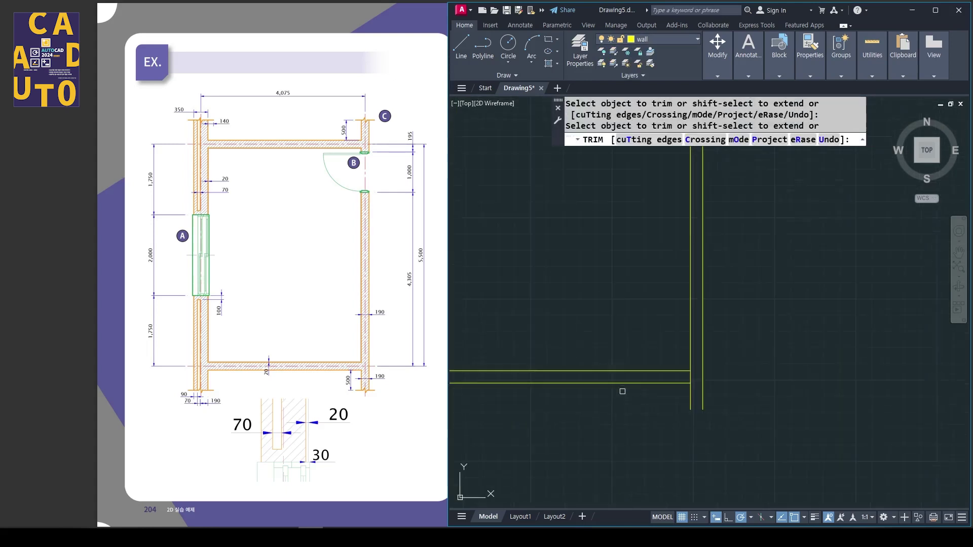
{"action": "left_click", "coordinate": [688, 378]}
{"action": "left_click", "coordinate": [695, 378]}
{"action": "left_click", "coordinate": [663, 378]}
{"action": "middle_click_drag", "start_coordinate": [549, 370], "coordinate": [721, 350]}
{"action": "left_click", "coordinate": [612, 357]}
{"action": "scroll", "coordinate": [695, 262], "scroll_direction": "down", "scroll_amount": 2}
{"action": "middle_click_drag", "start_coordinate": [695, 263], "coordinate": [653, 398]}
{"action": "key", "text": "Return"}
{"action": "middle_click_drag", "start_coordinate": [653, 329], "coordinate": [650, 312]}
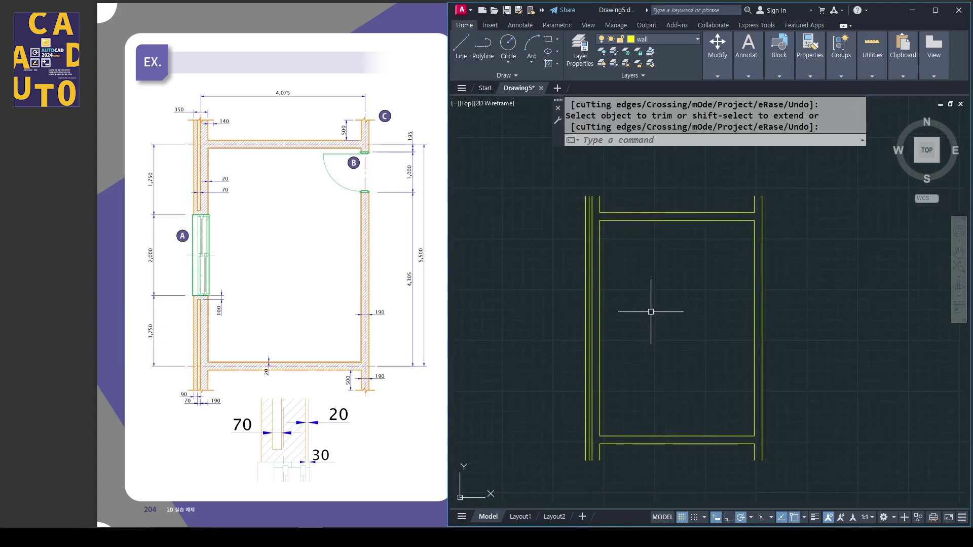
Turn the center layer back on to show the centerlines
{"action": "left_click", "coordinate": [672, 40]}
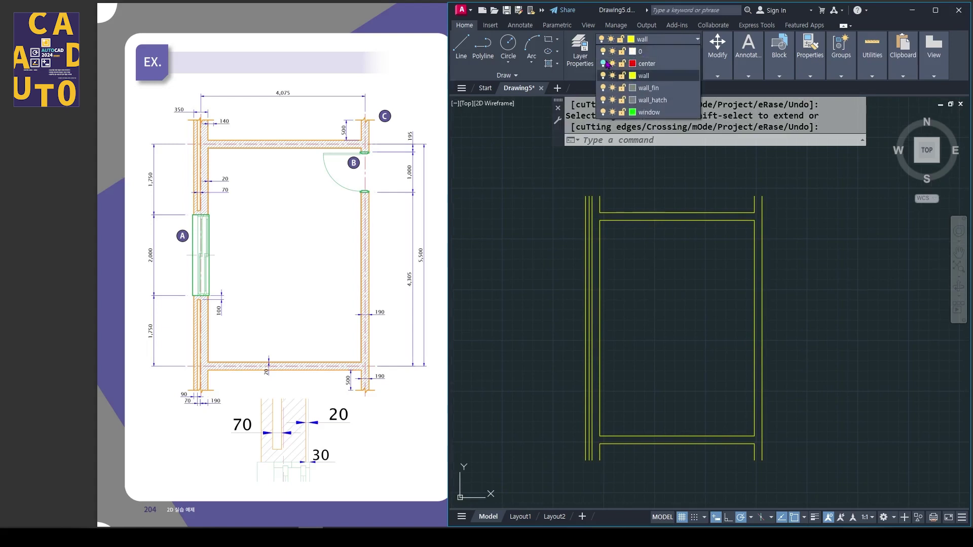
{"action": "left_click", "coordinate": [605, 63]}
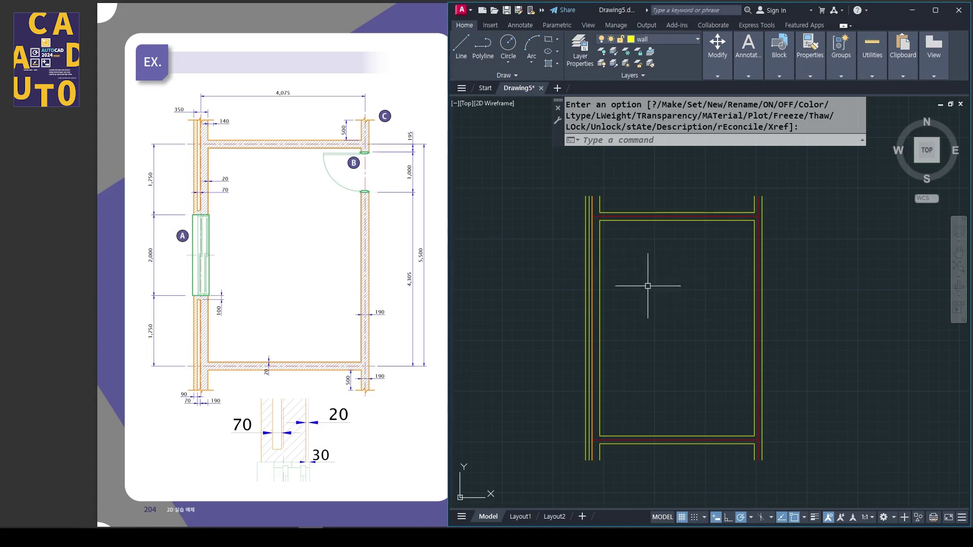
{"action": "middle_click_drag", "start_coordinate": [648, 286], "coordinate": [636, 283]}
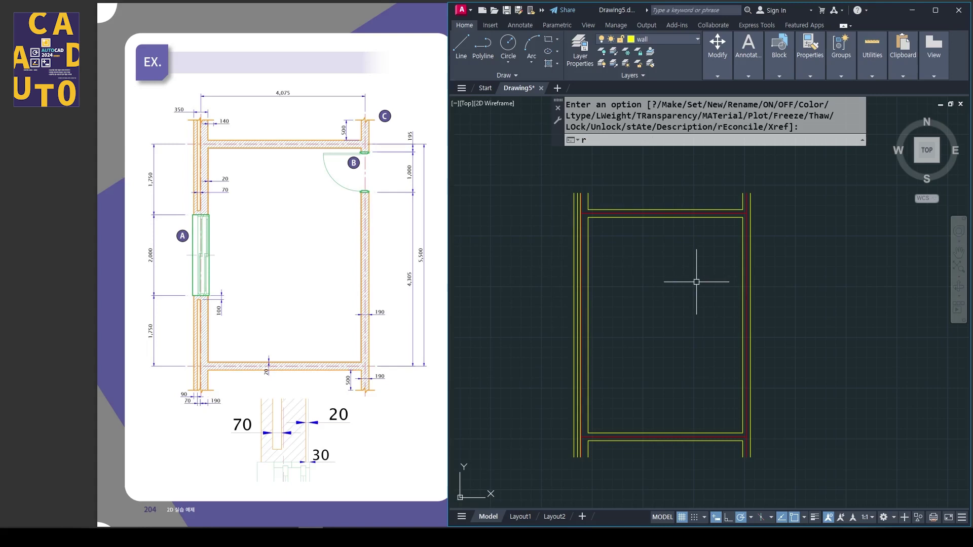
Draw a rectangle from the upper end of the left wall's outer line to the lower end of the right wall's outer line
{"action": "type", "text": "ec"}
{"action": "key", "text": "Return"}
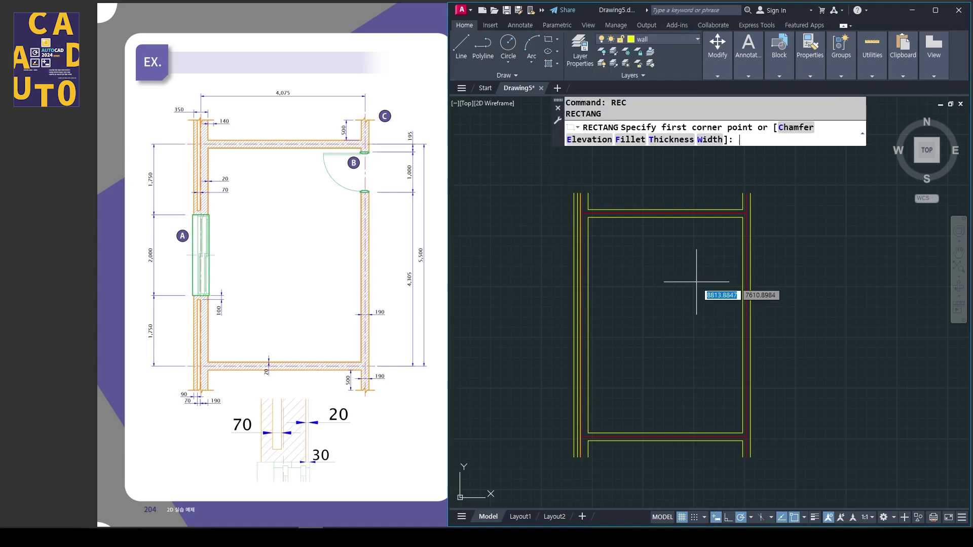
{"action": "left_click", "coordinate": [575, 193]}
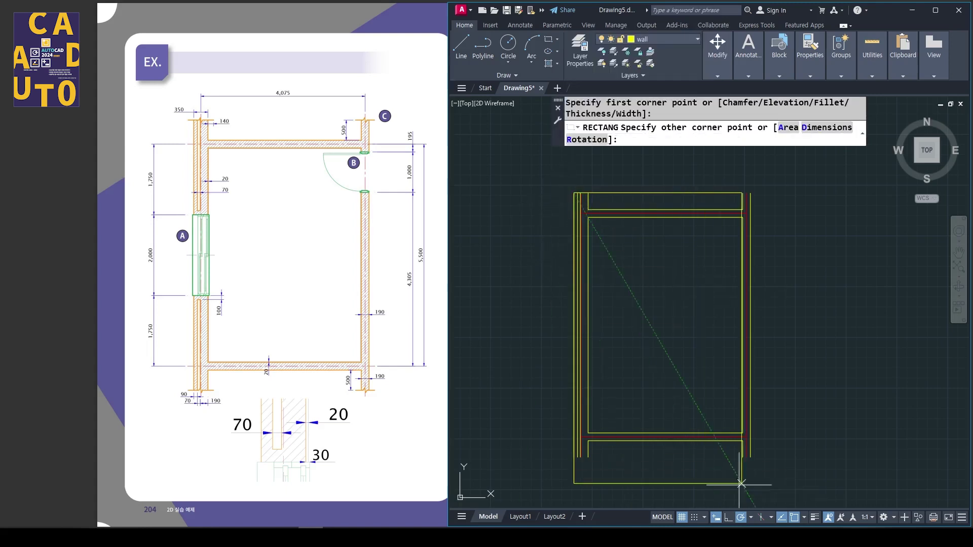
{"action": "left_click", "coordinate": [750, 457]}
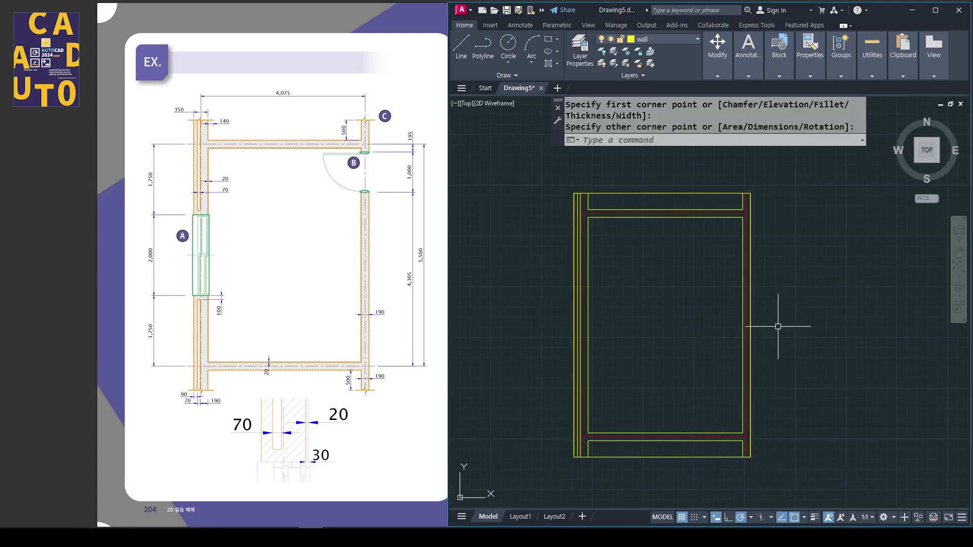
Offset the rectangle around the walls outward by 200 and erase the original rectangle
{"action": "middle_click_drag", "start_coordinate": [778, 326], "coordinate": [756, 326]}
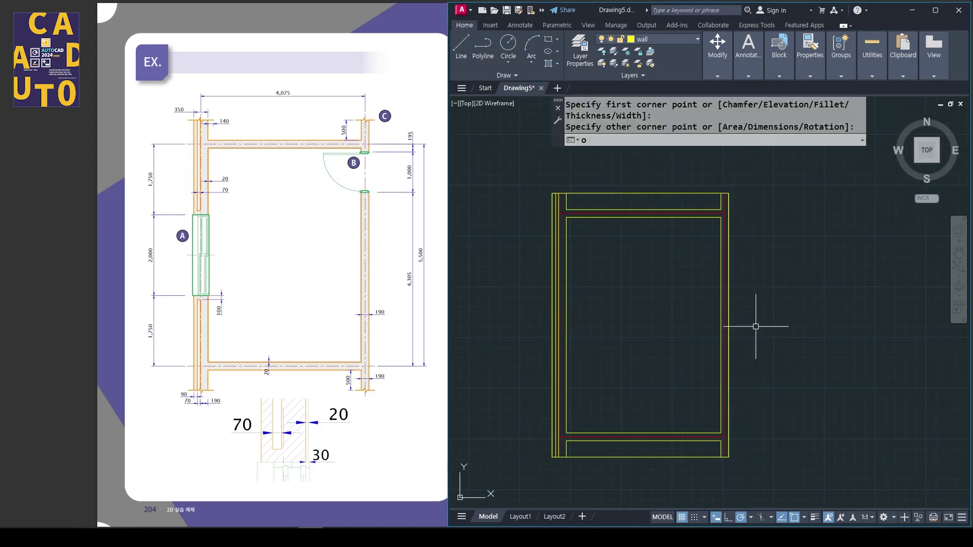
{"action": "type", "text": "o"}
{"action": "key", "text": "Return"}
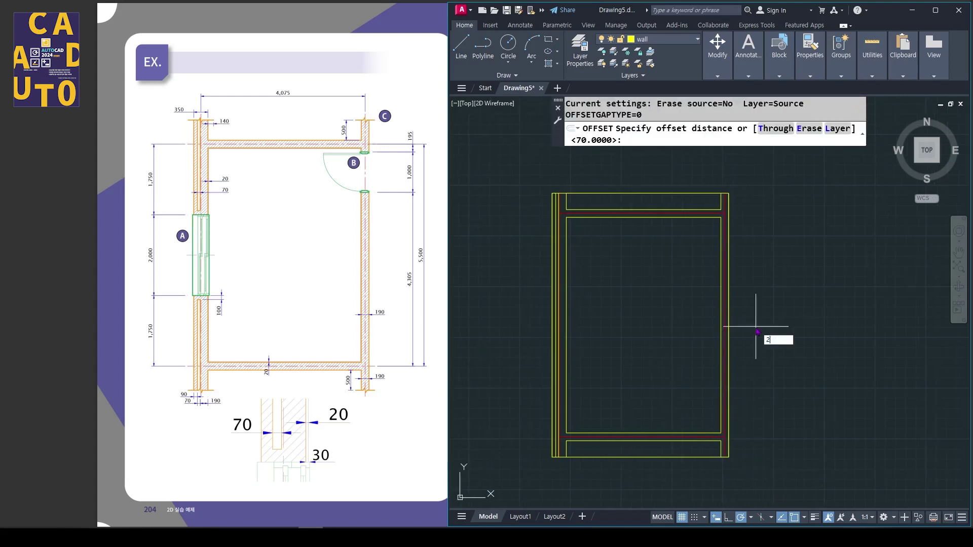
{"action": "type", "text": "200"}
{"action": "key", "text": "Return"}
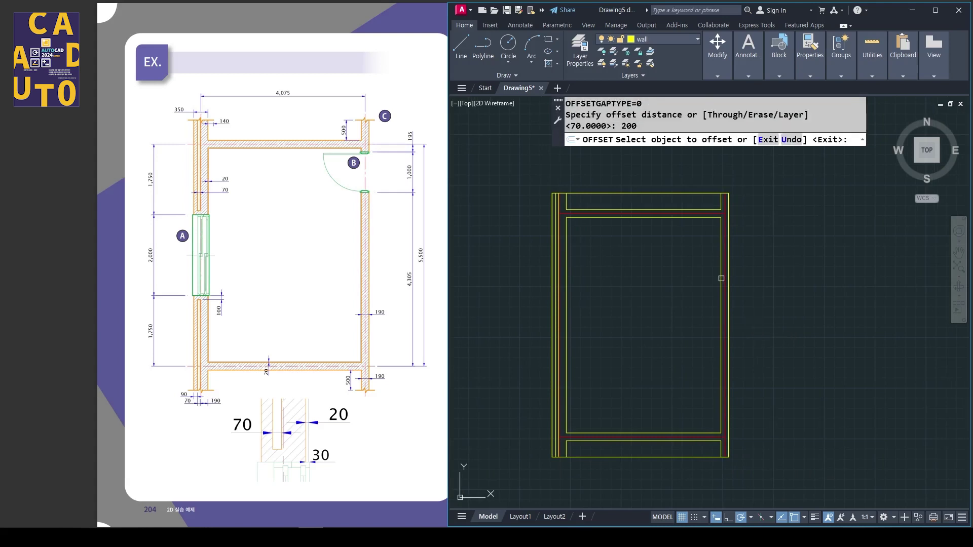
{"action": "left_click", "coordinate": [672, 193]}
{"action": "left_click", "coordinate": [676, 176]}
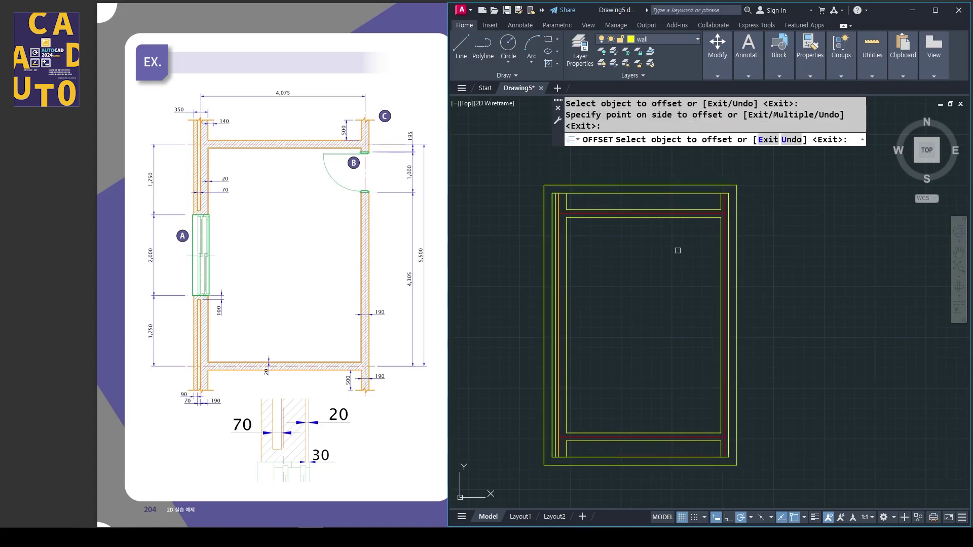
{"action": "key", "text": "Return"}
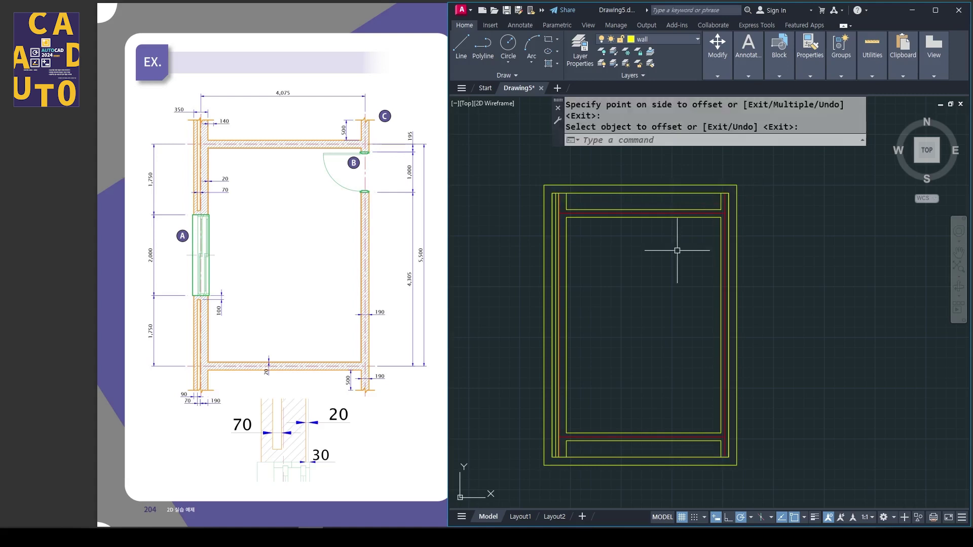
{"action": "left_click", "coordinate": [650, 193]}
{"action": "key", "text": "Delete"}
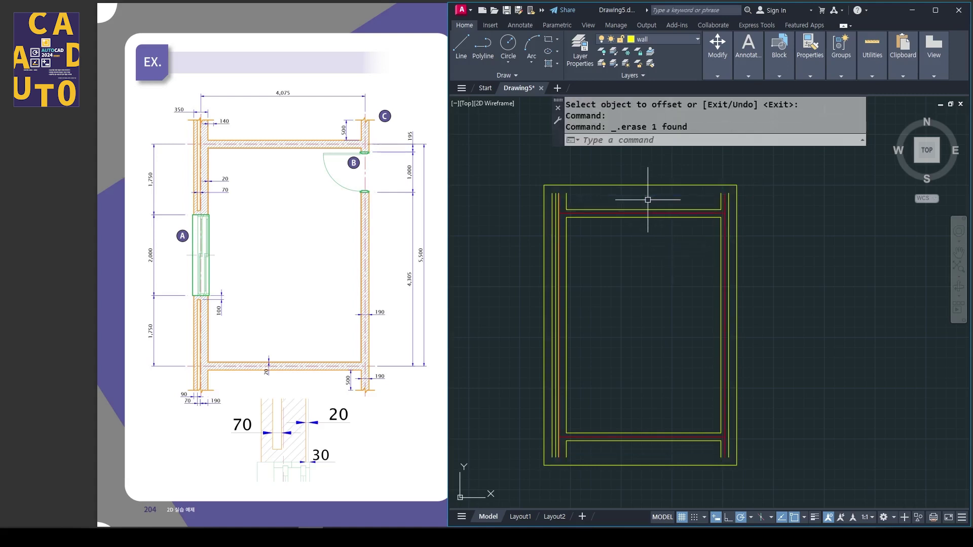
Using the outer rectangle as boundary, extend the side centerlines' upper ends and both ends of the top centerline
{"action": "left_click", "coordinate": [587, 184]}
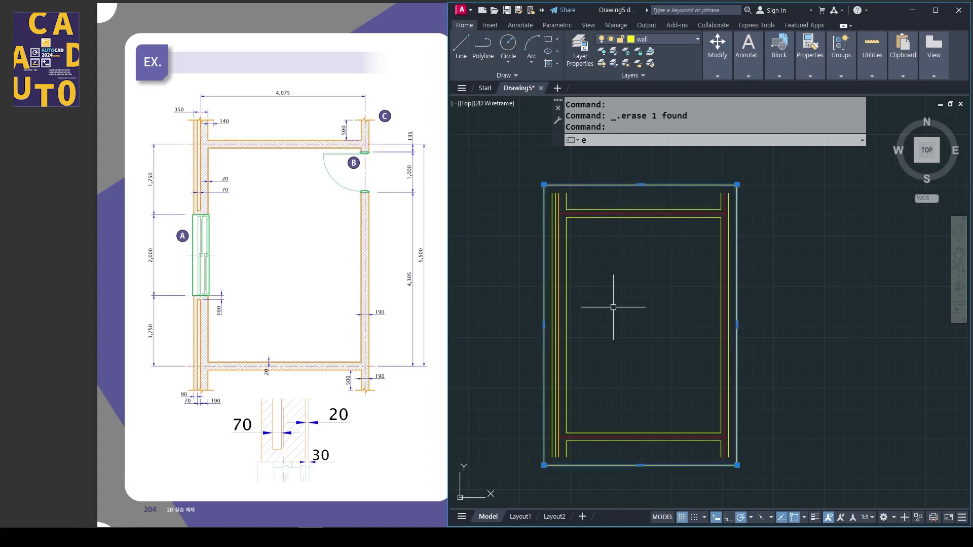
{"action": "type", "text": "x"}
{"action": "key", "text": "Return"}
{"action": "scroll", "coordinate": [728, 199], "scroll_direction": "up", "scroll_amount": 4}
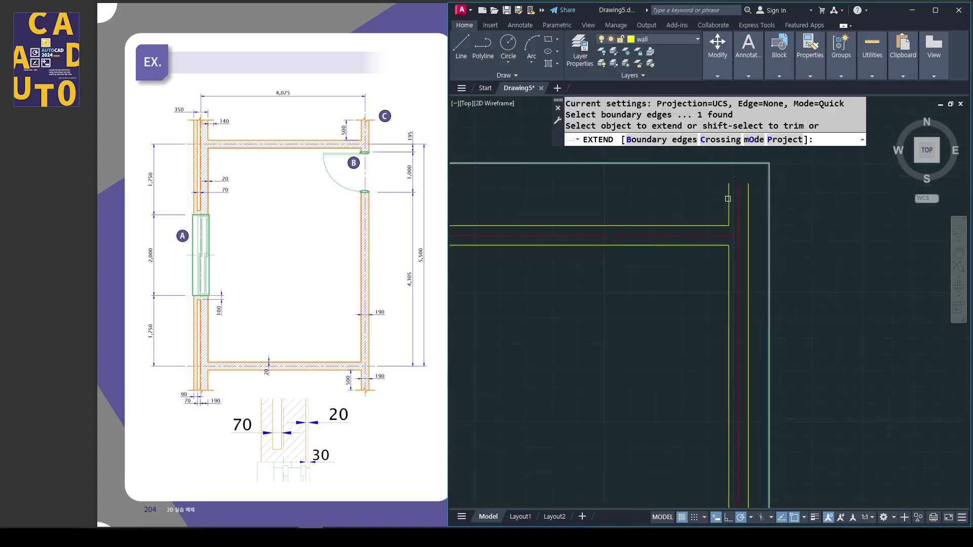
{"action": "left_click", "coordinate": [737, 190]}
{"action": "left_click", "coordinate": [729, 232]}
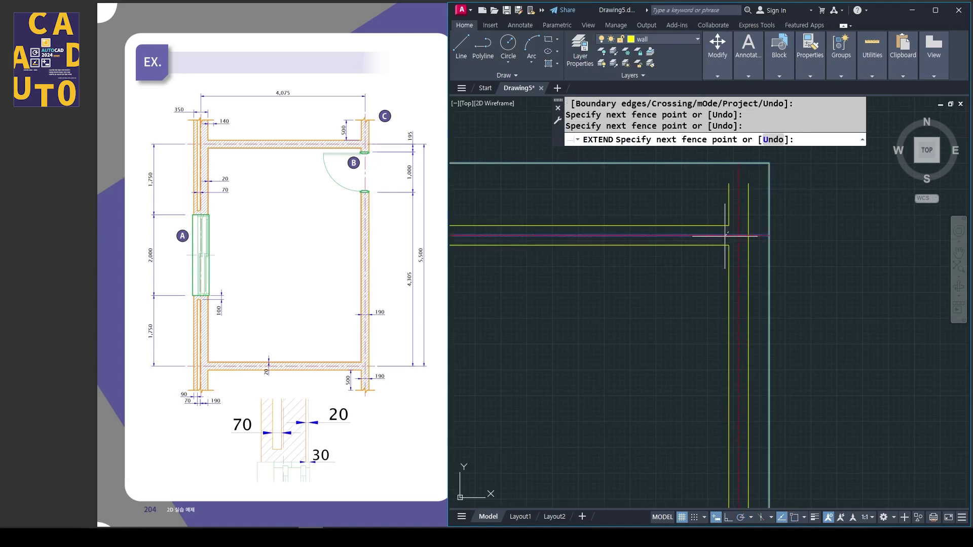
{"action": "key", "text": "Return"}
{"action": "scroll", "coordinate": [534, 213], "scroll_direction": "down", "scroll_amount": 4}
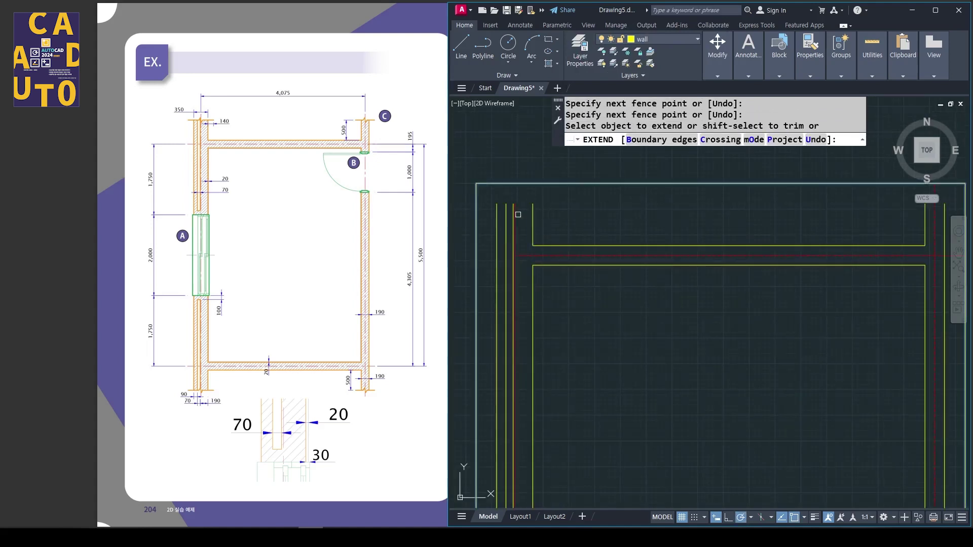
{"action": "left_click", "coordinate": [516, 217]}
Extend the side centerlines' lower ends and both ends of the bottom centerline to the outer rectangle
{"action": "scroll", "coordinate": [535, 244], "scroll_direction": "down", "scroll_amount": 5}
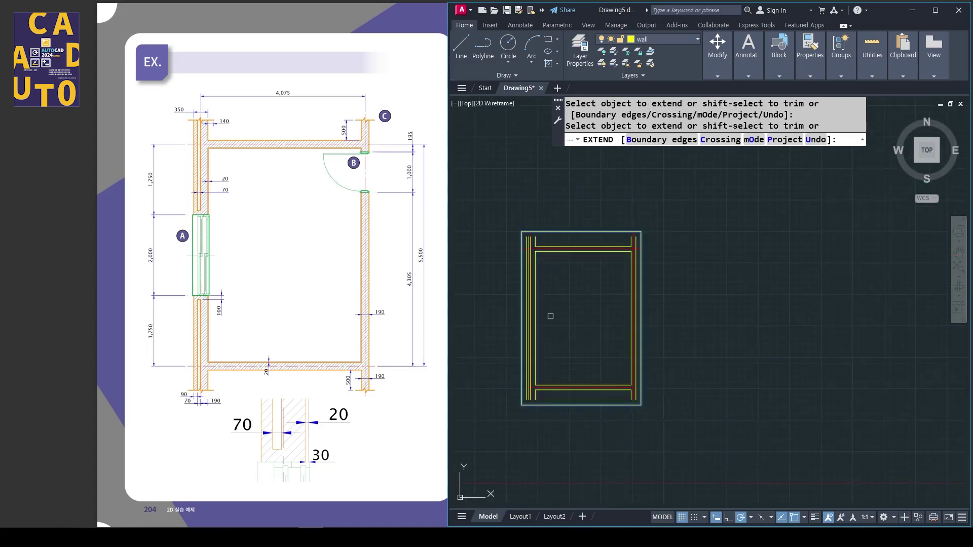
{"action": "scroll", "coordinate": [544, 377], "scroll_direction": "up", "scroll_amount": 5}
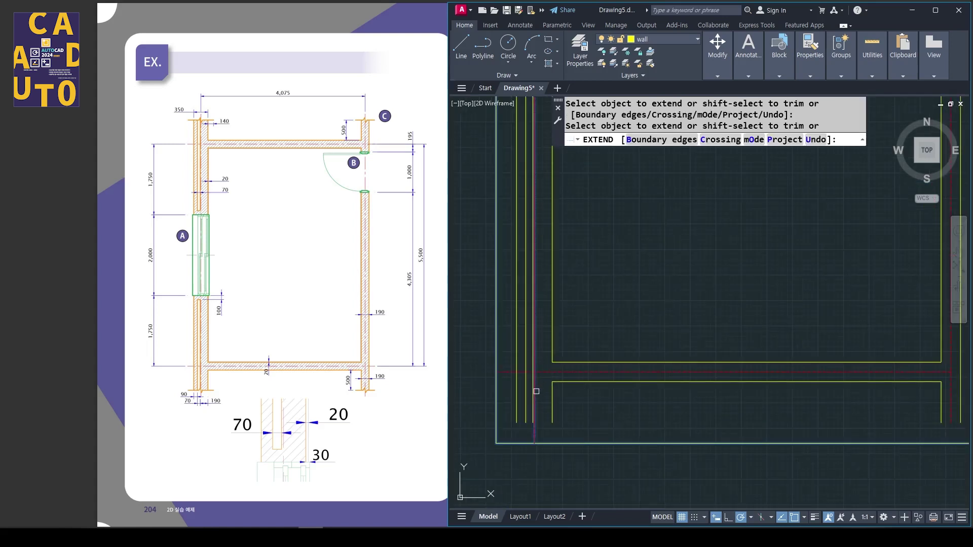
{"action": "scroll", "coordinate": [583, 375], "scroll_direction": "down", "scroll_amount": 5}
{"action": "scroll", "coordinate": [650, 369], "scroll_direction": "up", "scroll_amount": 5}
{"action": "left_click", "coordinate": [651, 367]}
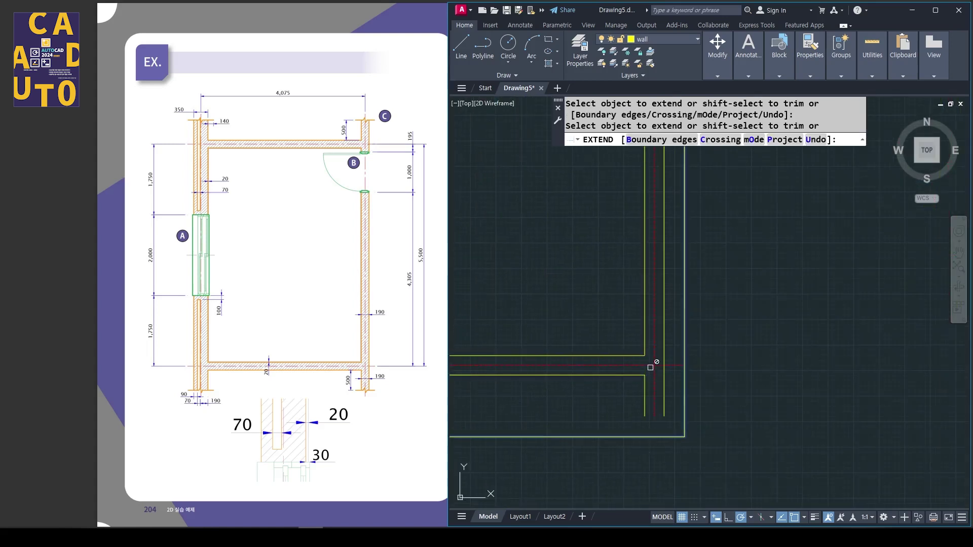
{"action": "left_click", "coordinate": [654, 370]}
{"action": "scroll", "coordinate": [704, 367], "scroll_direction": "down", "scroll_amount": 6}
{"action": "key", "text": "space"}
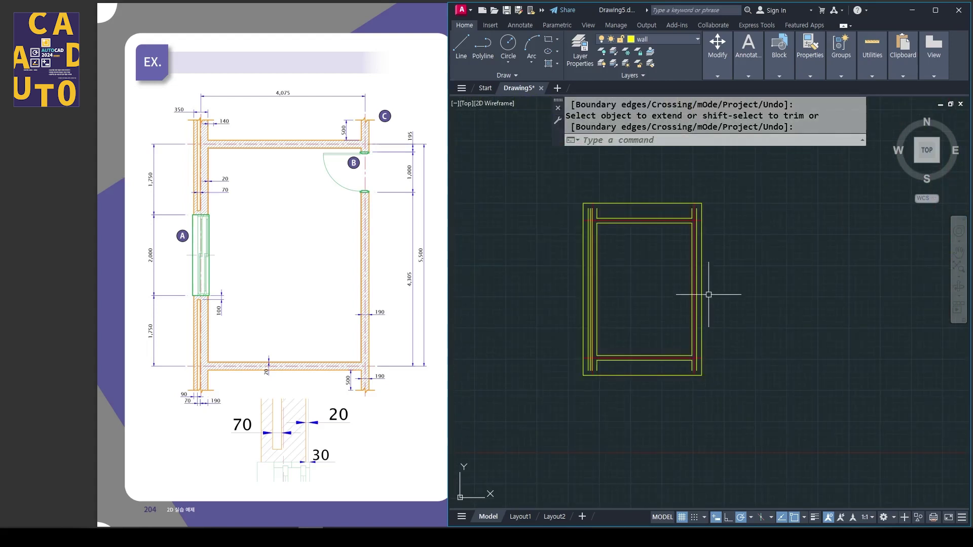
Erase the outer rectangle used as the extension boundary
{"action": "left_click", "coordinate": [701, 279]}
{"action": "key", "text": "Delete"}
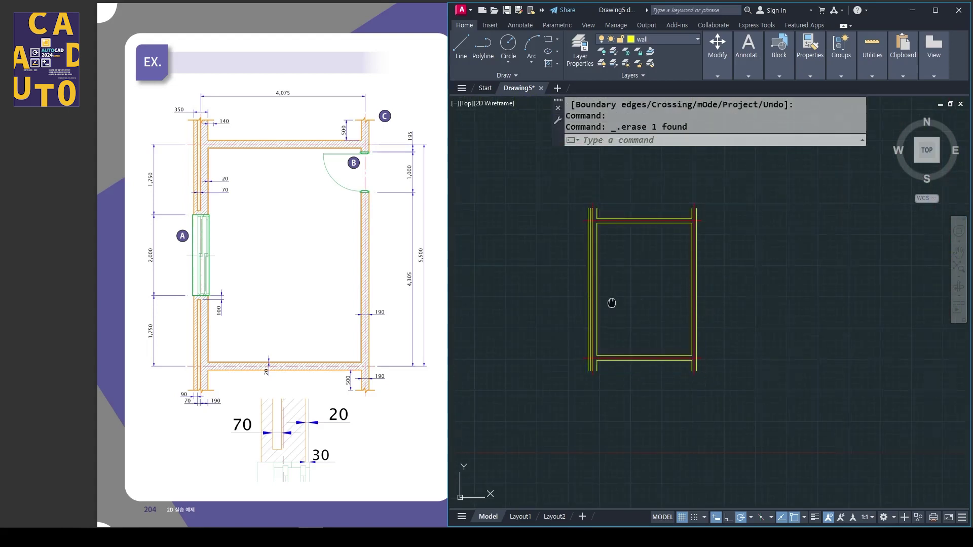
{"action": "scroll", "coordinate": [583, 271], "scroll_direction": "up", "scroll_amount": 2}
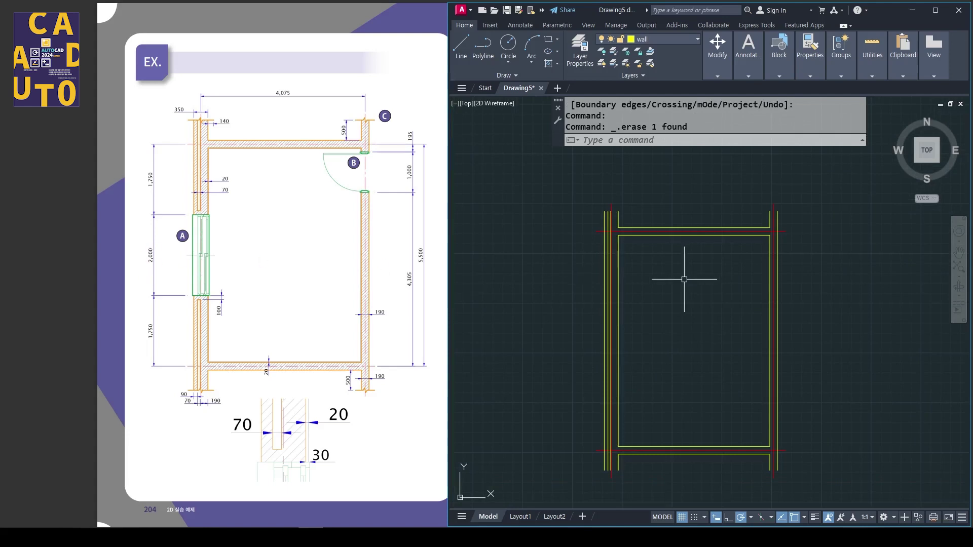
Offset the top centerline 1750 downward to mark the window opening's upper edge
{"action": "type", "text": "o"}
{"action": "key", "text": "Return"}
{"action": "type", "text": "1"}
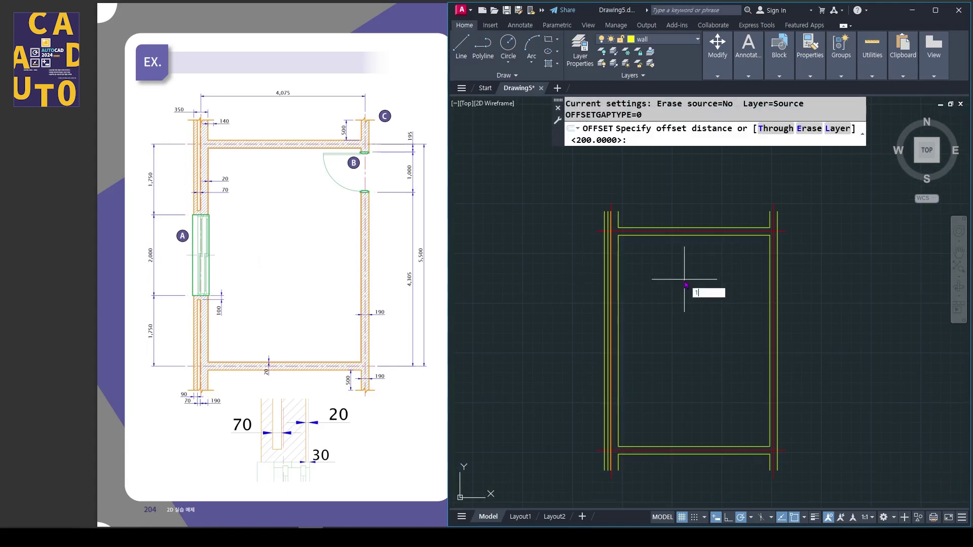
{"action": "type", "text": "750"}
{"action": "key", "text": "Return"}
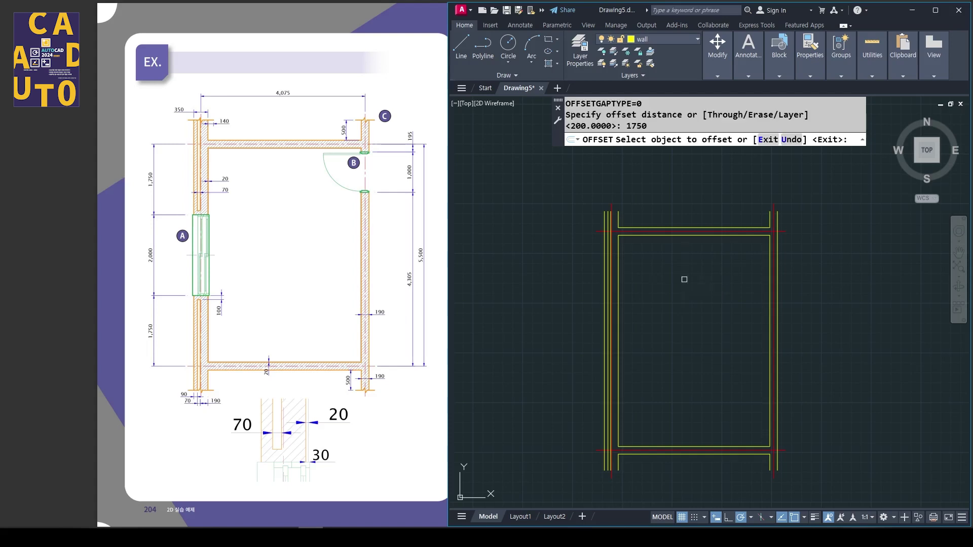
{"action": "left_click", "coordinate": [597, 232]}
{"action": "left_click", "coordinate": [591, 311]}
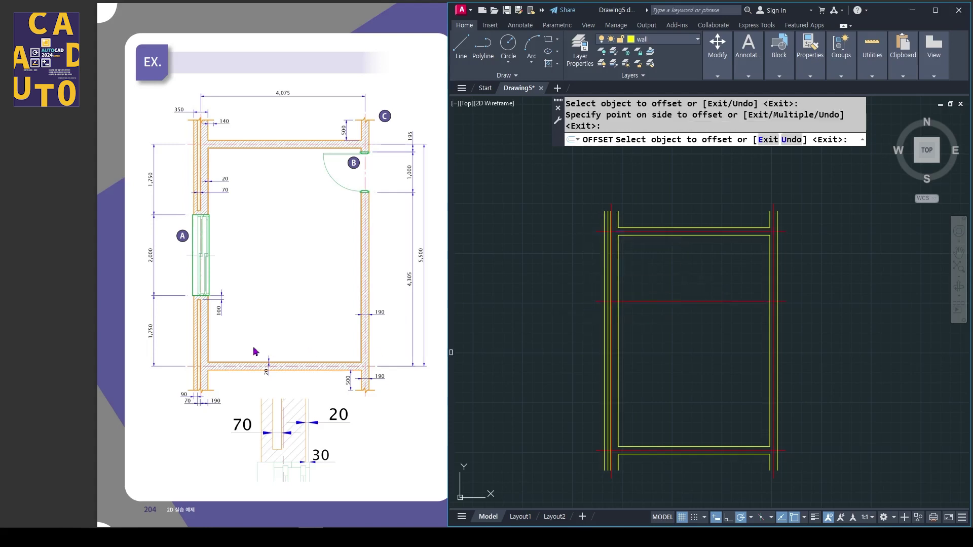
Offset the bottom centerline 1750 upward to mark the window opening's lower edge
{"action": "left_click", "coordinate": [596, 450]}
{"action": "left_click", "coordinate": [587, 397]}
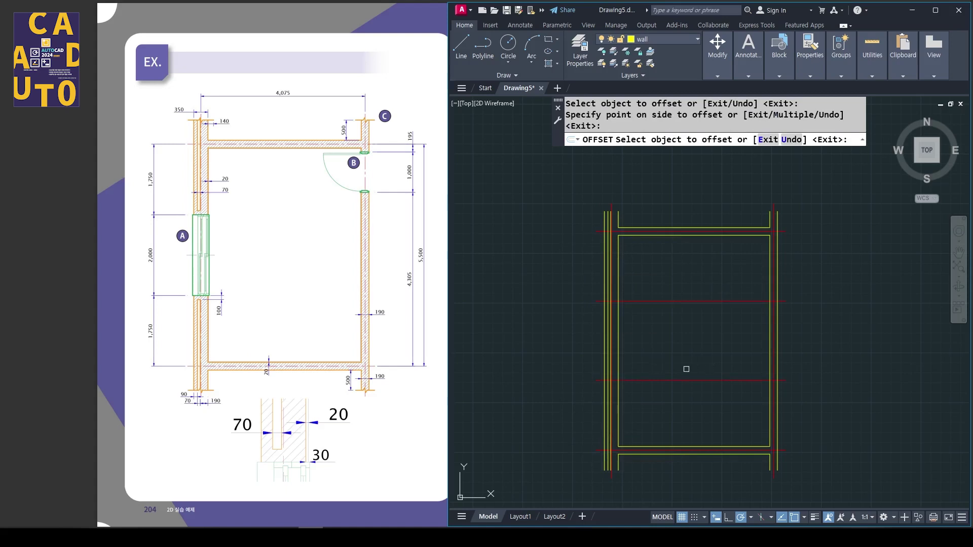
{"action": "key", "text": "Return"}
Trim both window edge lines back to the left wall's inner face, using the wall lines as cutting edges
{"action": "scroll", "coordinate": [664, 354], "scroll_direction": "up", "scroll_amount": 2}
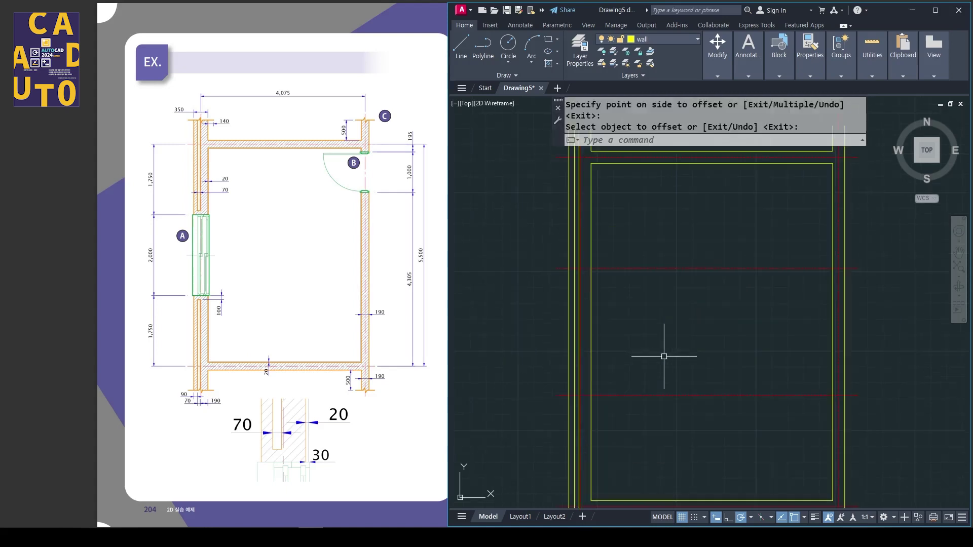
{"action": "left_click", "coordinate": [624, 252]}
{"action": "left_click", "coordinate": [510, 424]}
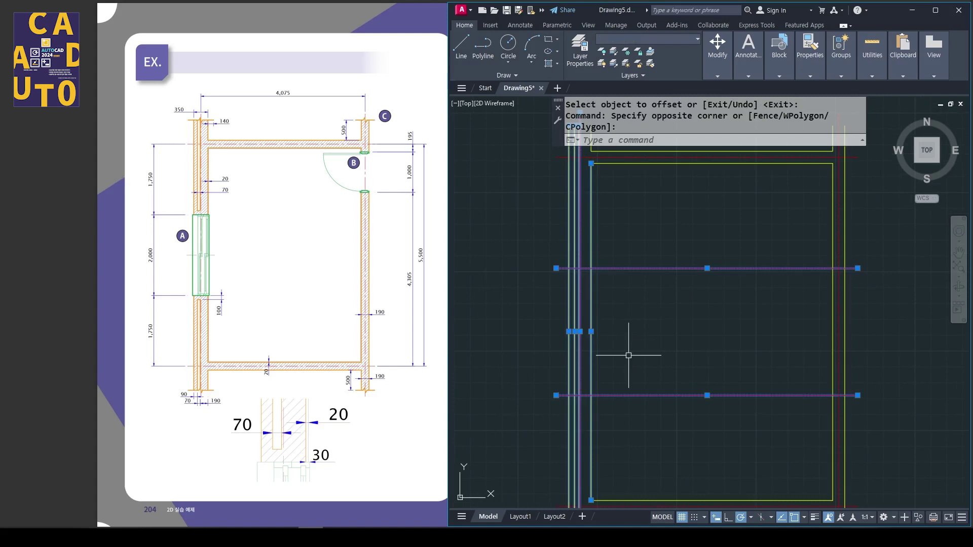
{"action": "type", "text": "tr"}
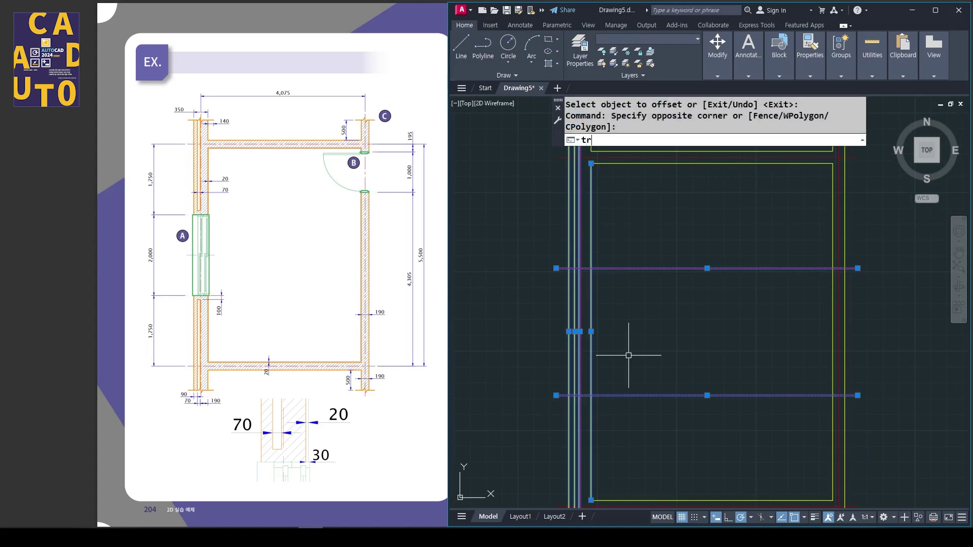
{"action": "key", "text": "Return"}
{"action": "left_click_drag", "start_coordinate": [643, 254], "coordinate": [627, 417]}
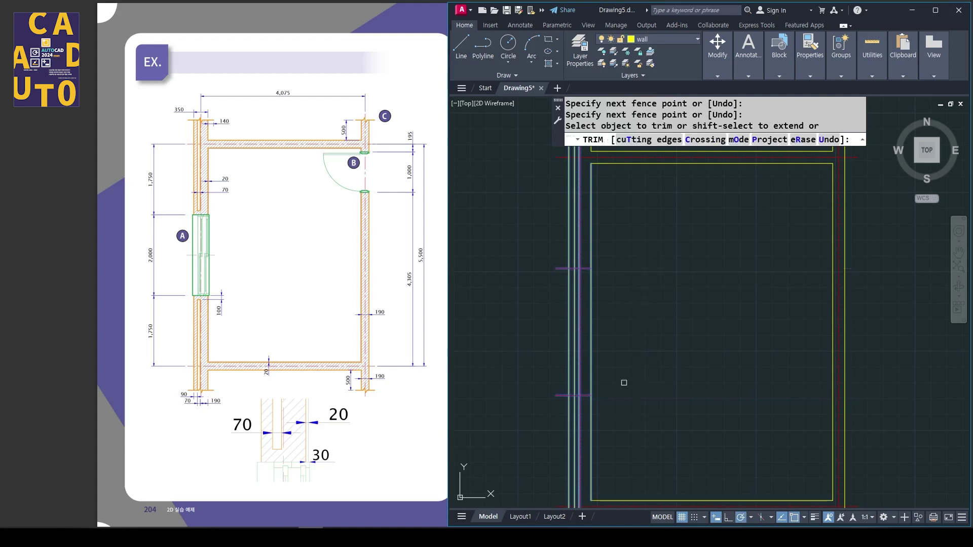
Trim the left wall's lines between the two window edges and the edge lines' outer overhangs, keeping the centerline
{"action": "left_click", "coordinate": [592, 316]}
{"action": "left_click", "coordinate": [569, 309]}
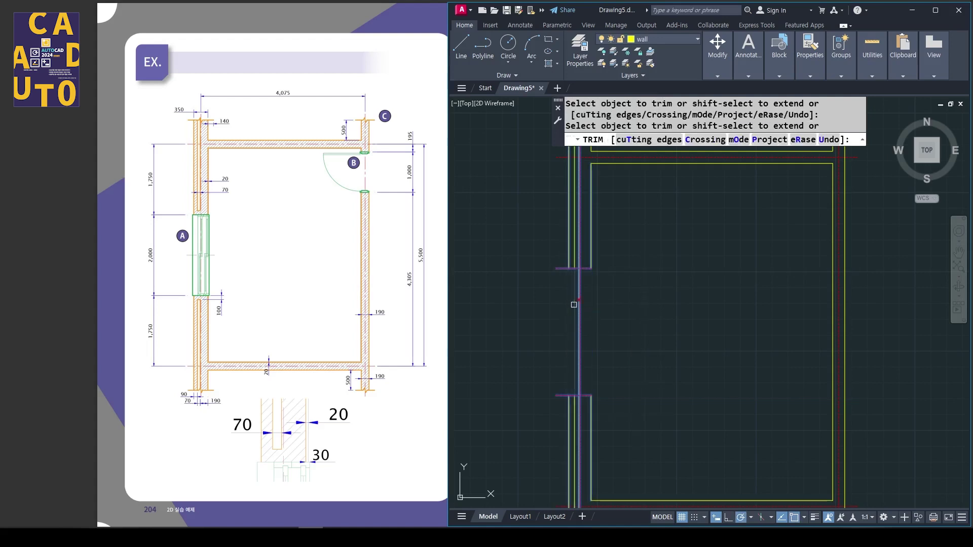
{"action": "left_click", "coordinate": [574, 306]}
{"action": "scroll", "coordinate": [573, 304], "scroll_direction": "up", "scroll_amount": 2}
{"action": "left_click", "coordinate": [580, 304]}
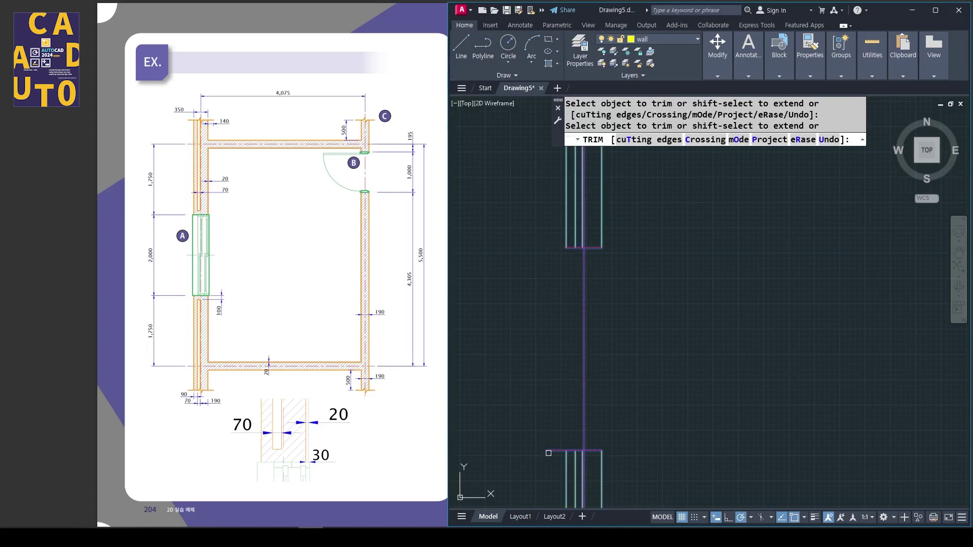
{"action": "key", "text": "Escape"}
{"action": "scroll", "coordinate": [659, 355], "scroll_direction": "down", "scroll_amount": 5}
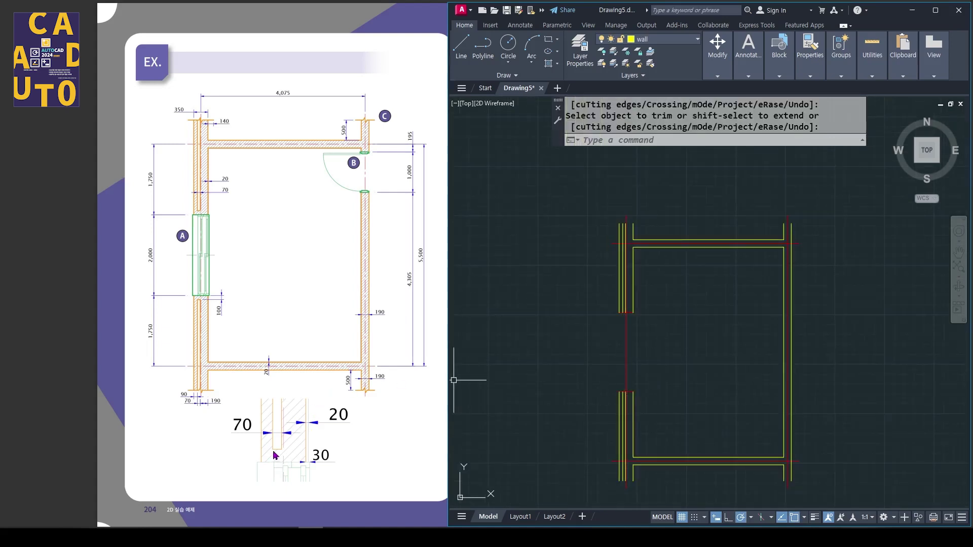
Offset the window opening's upper edge line 100 upward into the left wall
{"action": "scroll", "coordinate": [627, 310], "scroll_direction": "up", "scroll_amount": 10}
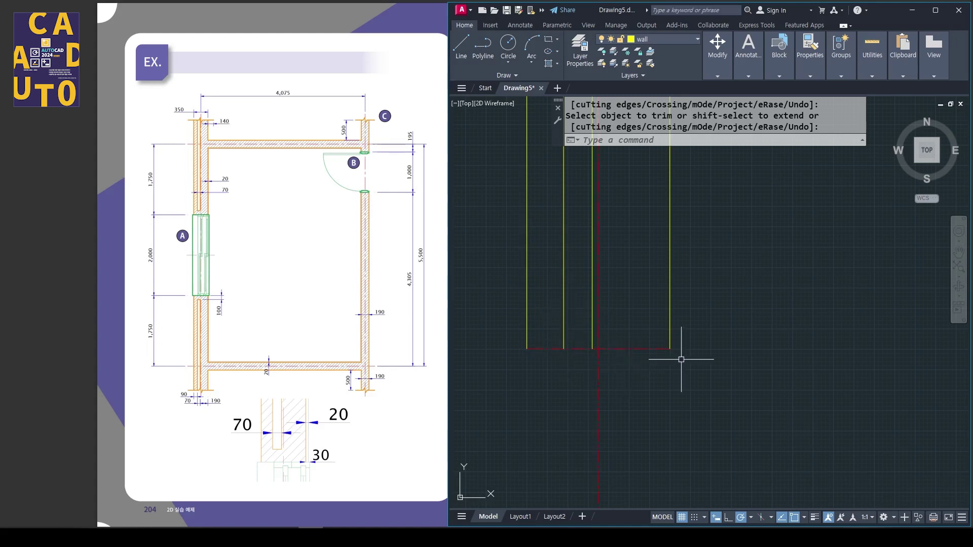
{"action": "type", "text": "o"}
{"action": "key", "text": "space"}
{"action": "type", "text": "100"}
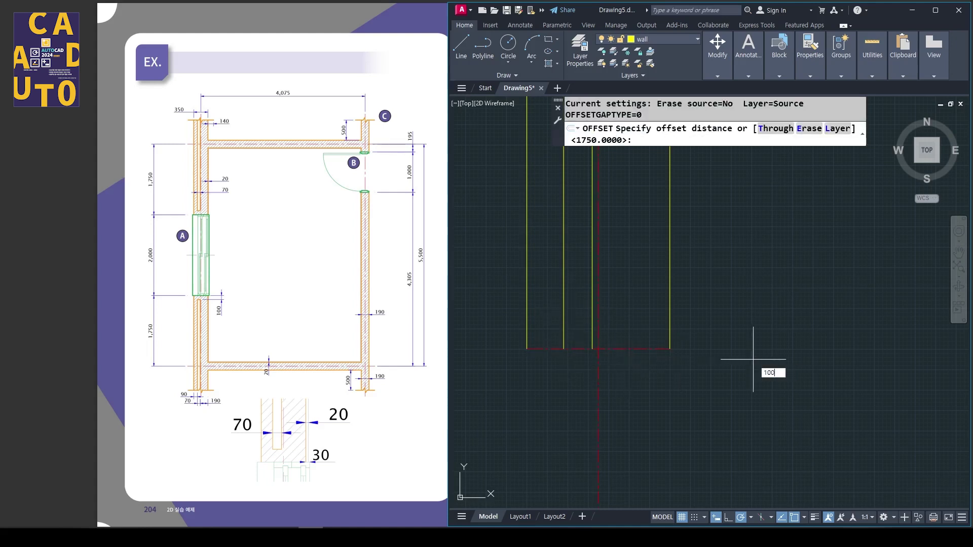
{"action": "key", "text": "Return"}
{"action": "left_click", "coordinate": [638, 348]}
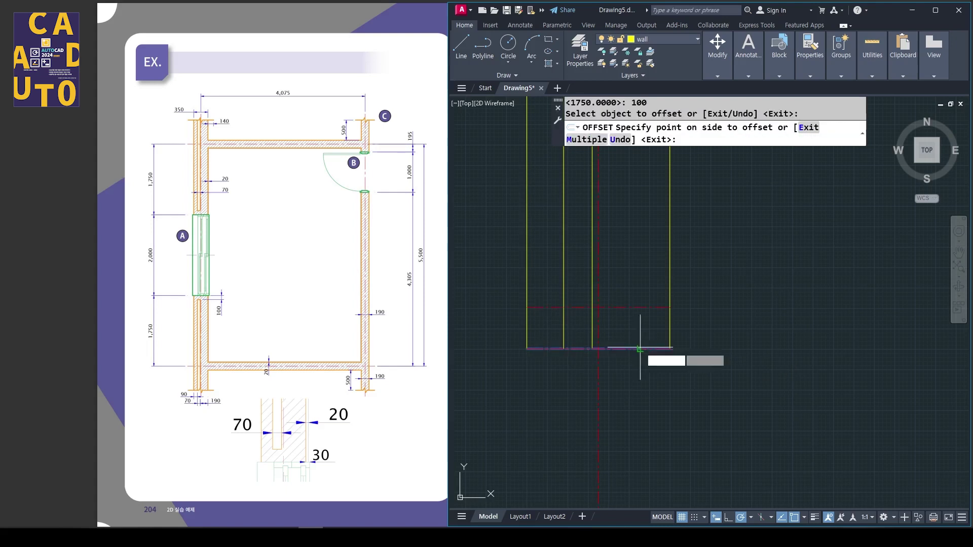
{"action": "left_click", "coordinate": [630, 320]}
Offset the window opening's lower edge line 100 downward into the left wall
{"action": "scroll", "coordinate": [629, 320], "scroll_direction": "down", "scroll_amount": 4}
{"action": "middle_click_drag", "start_coordinate": [627, 408], "coordinate": [608, 282]}
{"action": "middle_click_drag", "start_coordinate": [622, 477], "coordinate": [616, 392]}
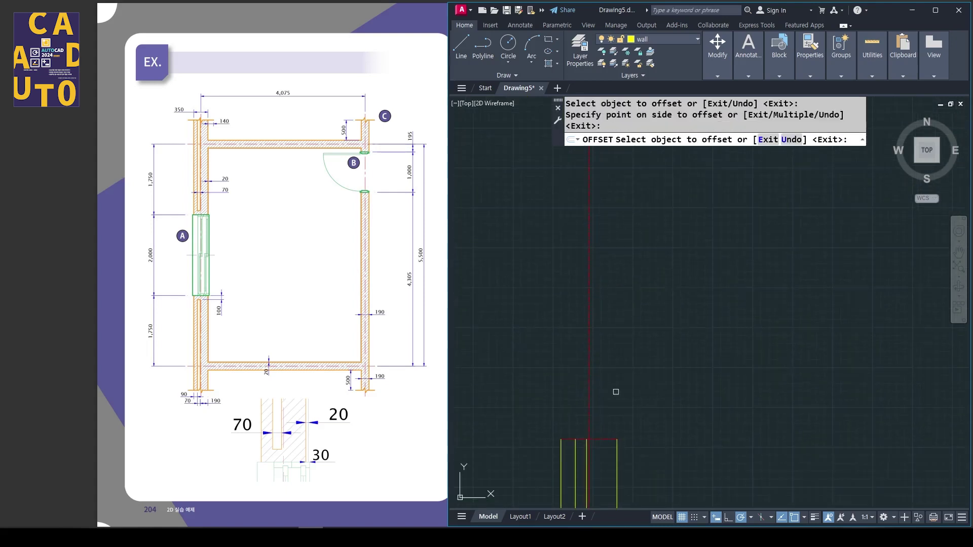
{"action": "left_click", "coordinate": [603, 439]}
{"action": "left_click", "coordinate": [605, 460]}
{"action": "key", "text": "Return"}
{"action": "scroll", "coordinate": [634, 353], "scroll_direction": "down", "scroll_amount": 2}
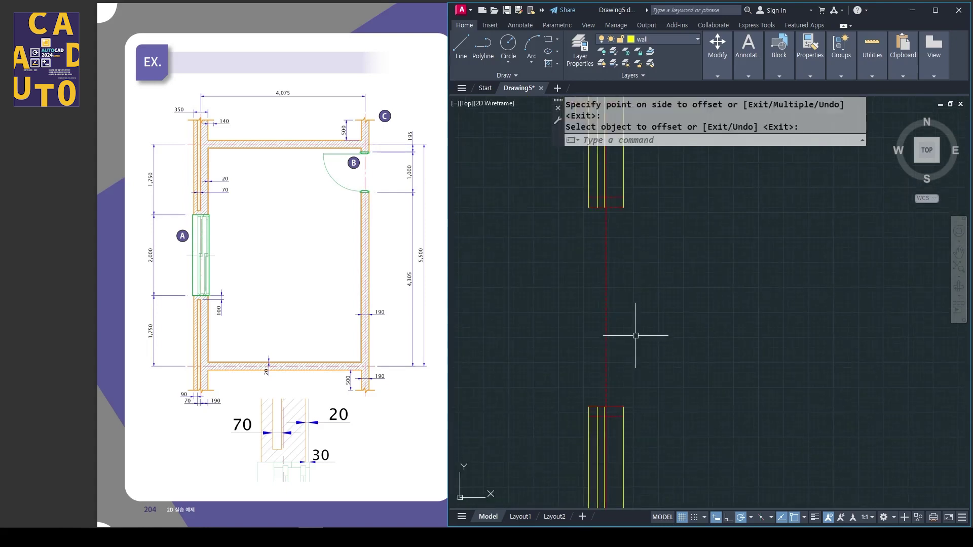
Fillet the offset line above the window opening with the two inner wall lines to close the cavity with square corners
{"action": "middle_click_drag", "start_coordinate": [609, 196], "coordinate": [605, 279]}
{"action": "scroll", "coordinate": [604, 276], "scroll_direction": "up", "scroll_amount": 6}
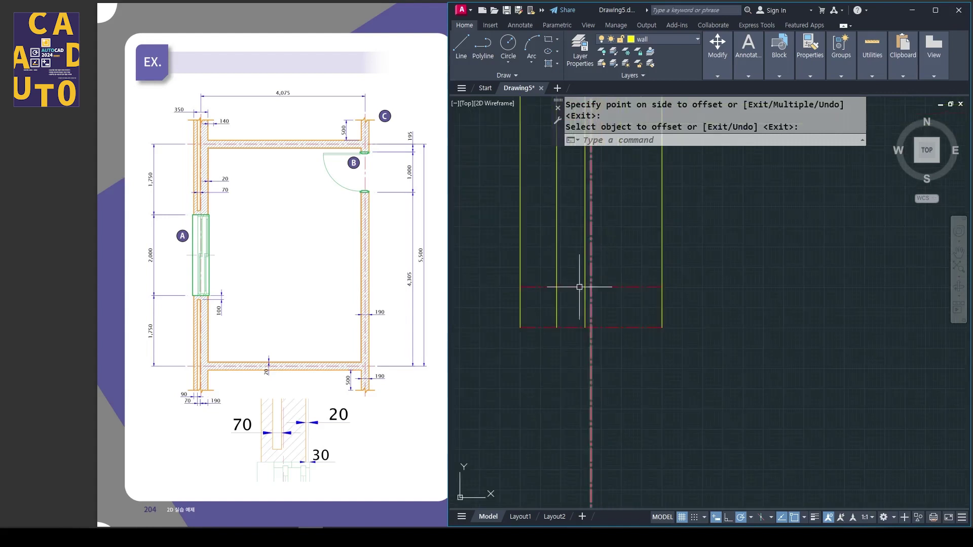
{"action": "scroll", "coordinate": [573, 273], "scroll_direction": "up", "scroll_amount": 2}
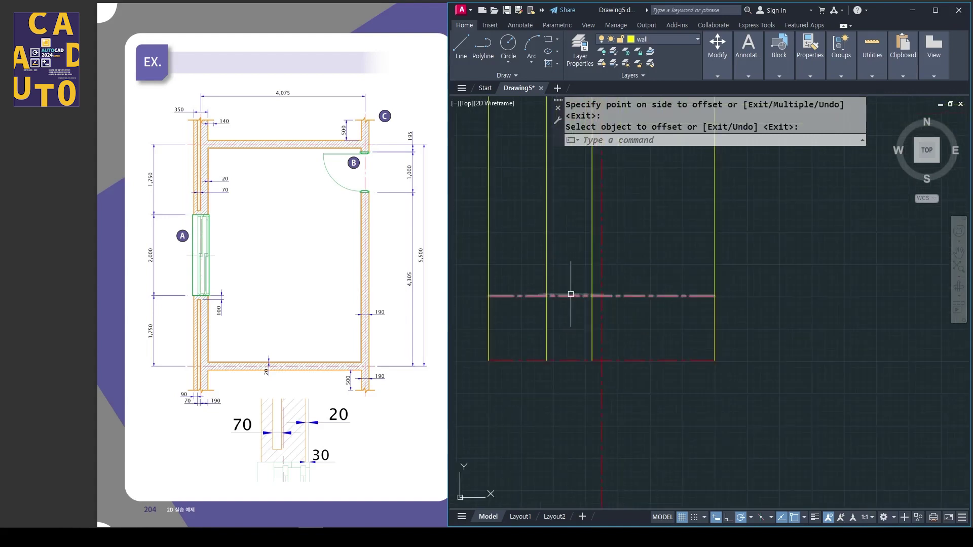
{"action": "scroll", "coordinate": [558, 285], "scroll_direction": "up", "scroll_amount": 2}
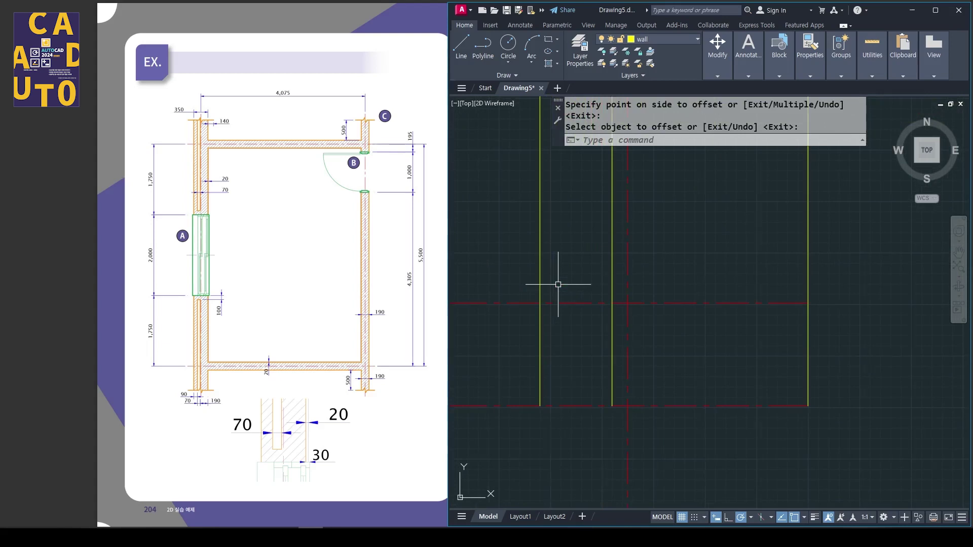
{"action": "middle_click_drag", "start_coordinate": [558, 285], "coordinate": [635, 286]}
{"action": "type", "text": "f"}
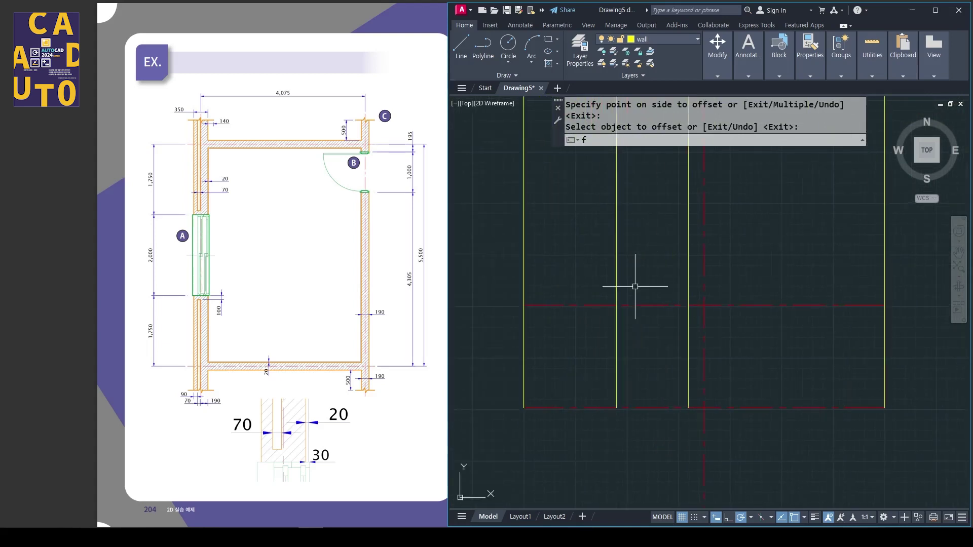
{"action": "key", "text": "Return"}
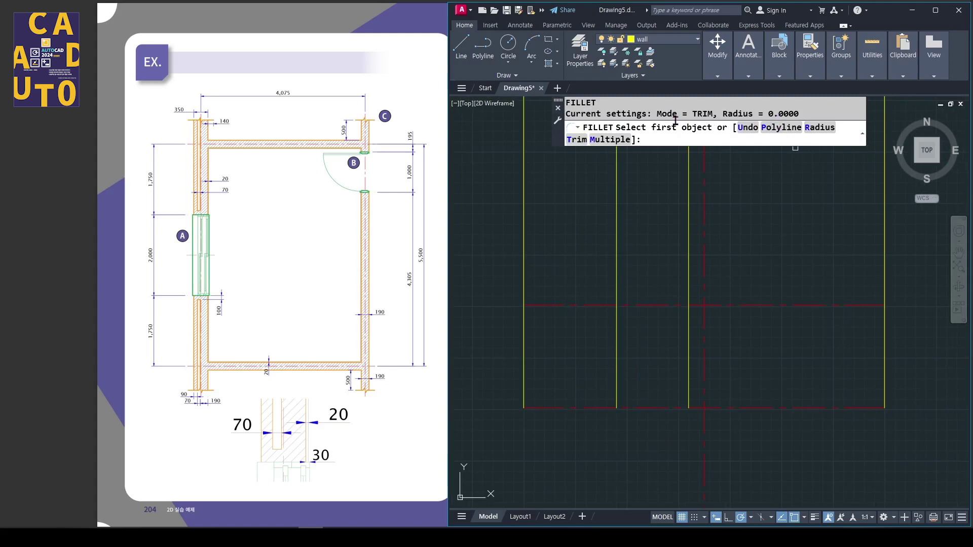
{"action": "scroll", "coordinate": [636, 296], "scroll_direction": "up", "scroll_amount": 2}
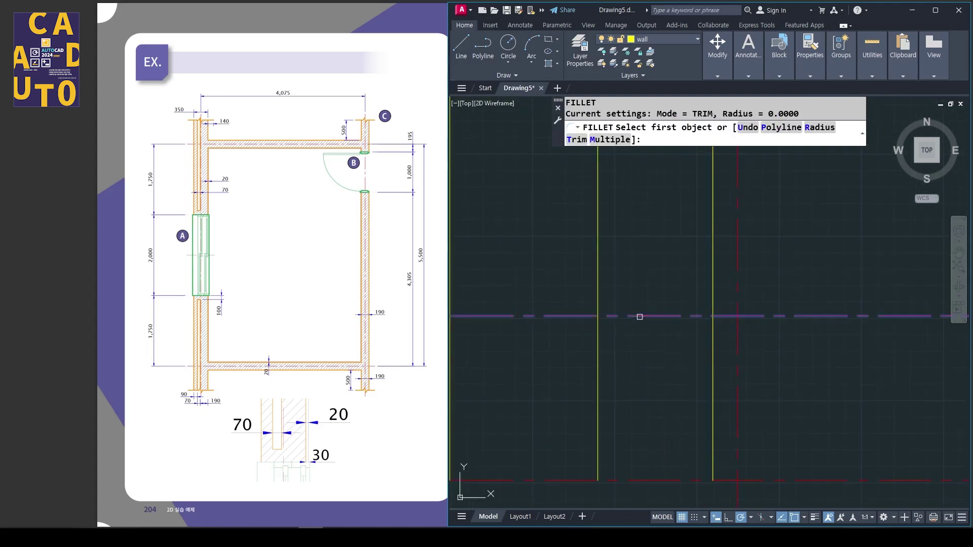
{"action": "left_click", "coordinate": [639, 317]}
{"action": "left_click", "coordinate": [596, 275]}
{"action": "scroll", "coordinate": [610, 325], "scroll_direction": "down", "scroll_amount": 2}
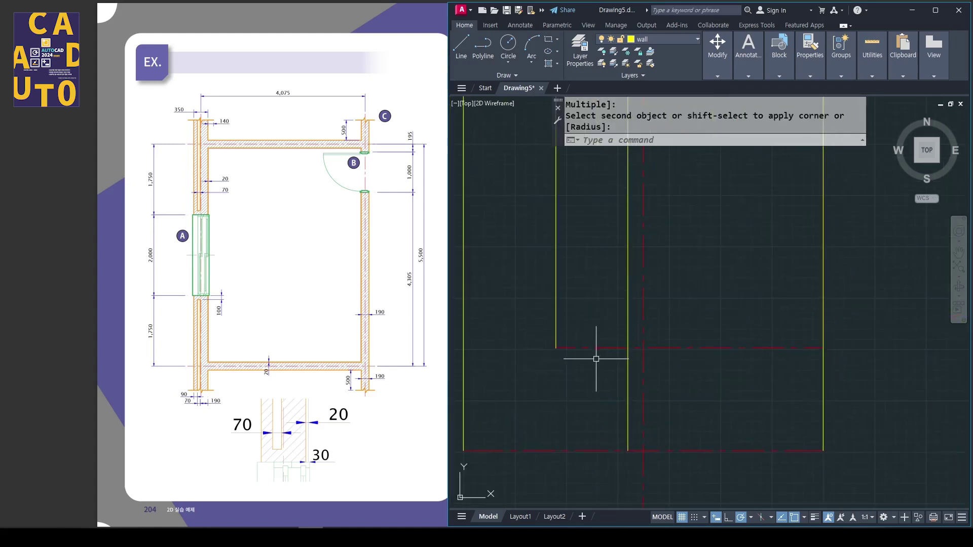
{"action": "key", "text": "Return"}
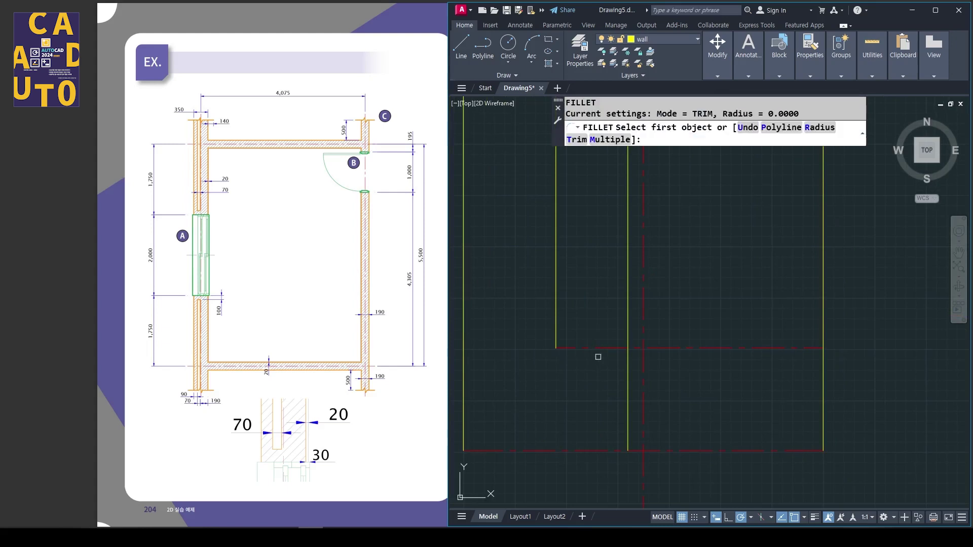
{"action": "left_click", "coordinate": [596, 348]}
{"action": "left_click", "coordinate": [629, 325]}
Fillet the offset line below the window opening with the two inner wall lines to close the lower cavity squarely
{"action": "scroll", "coordinate": [576, 413], "scroll_direction": "up", "scroll_amount": 5}
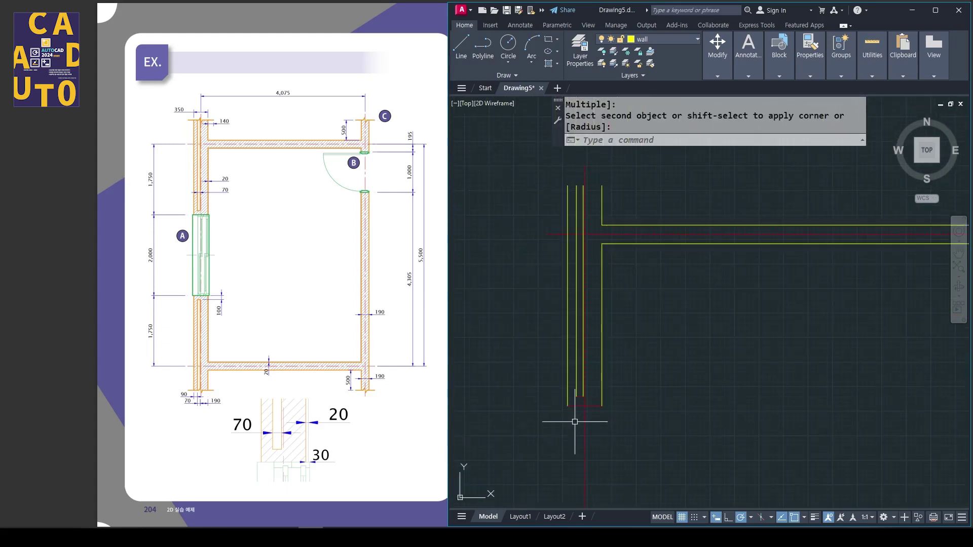
{"action": "middle_click_drag", "start_coordinate": [586, 443], "coordinate": [582, 319]}
{"action": "scroll", "coordinate": [582, 327], "scroll_direction": "up", "scroll_amount": 3}
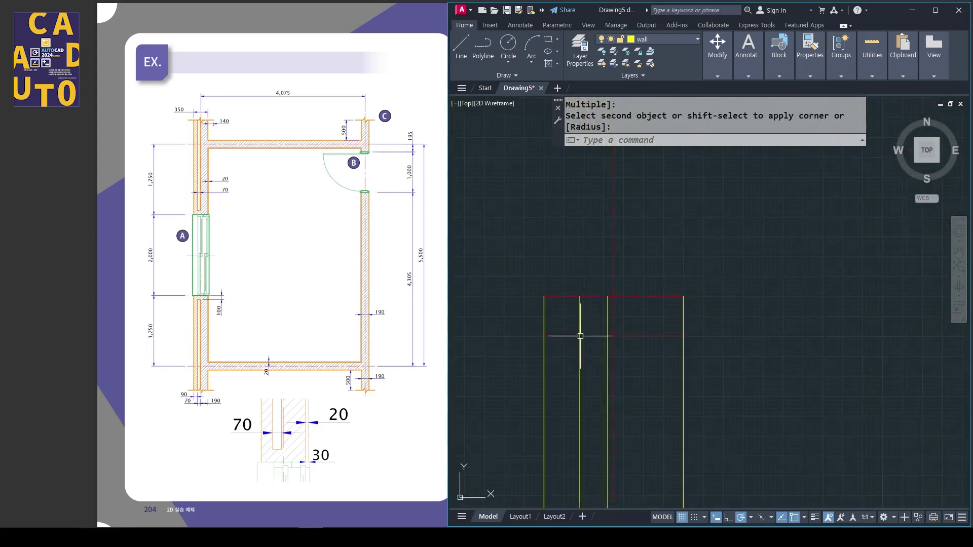
{"action": "key", "text": "Return"}
{"action": "left_click", "coordinate": [589, 337]}
{"action": "left_click", "coordinate": [581, 344]}
{"action": "scroll", "coordinate": [593, 345], "scroll_direction": "up", "scroll_amount": 4}
{"action": "key", "text": "Return"}
{"action": "left_click", "coordinate": [612, 324]}
{"action": "left_click", "coordinate": [630, 336]}
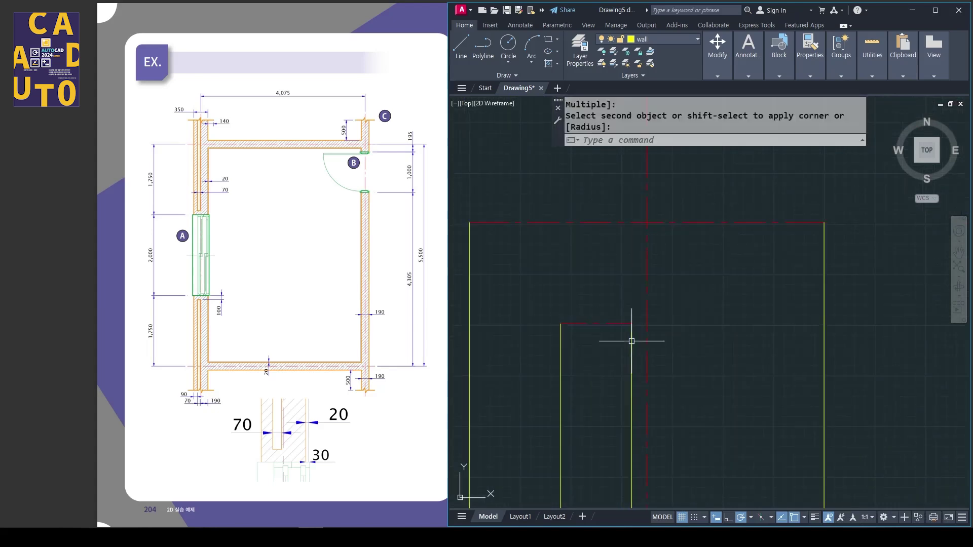
Match the wall line's properties onto the wall end line and cavity end line above the window opening
{"action": "scroll", "coordinate": [603, 341], "scroll_direction": "down", "scroll_amount": 4}
{"action": "scroll", "coordinate": [627, 341], "scroll_direction": "down", "scroll_amount": 3}
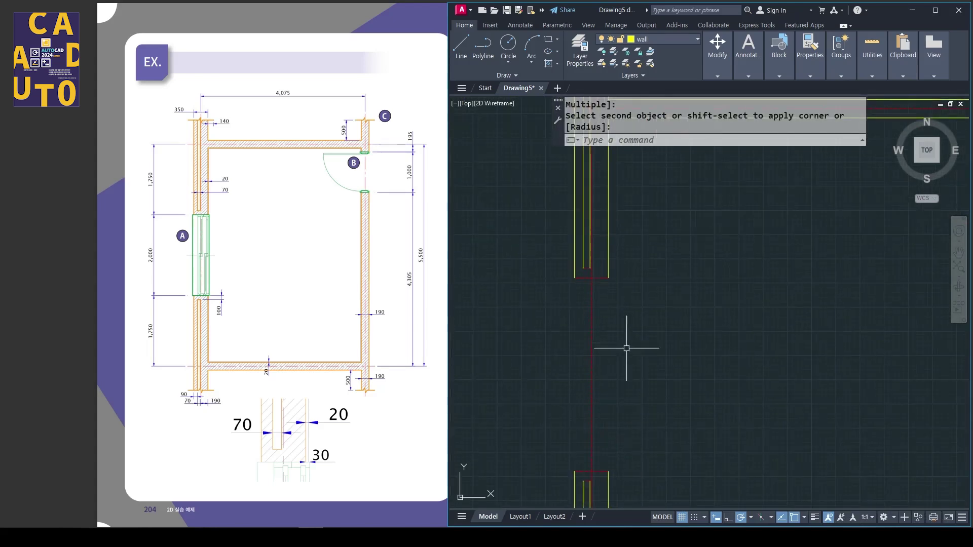
{"action": "scroll", "coordinate": [589, 260], "scroll_direction": "up", "scroll_amount": 4}
{"action": "scroll", "coordinate": [559, 295], "scroll_direction": "up", "scroll_amount": 2}
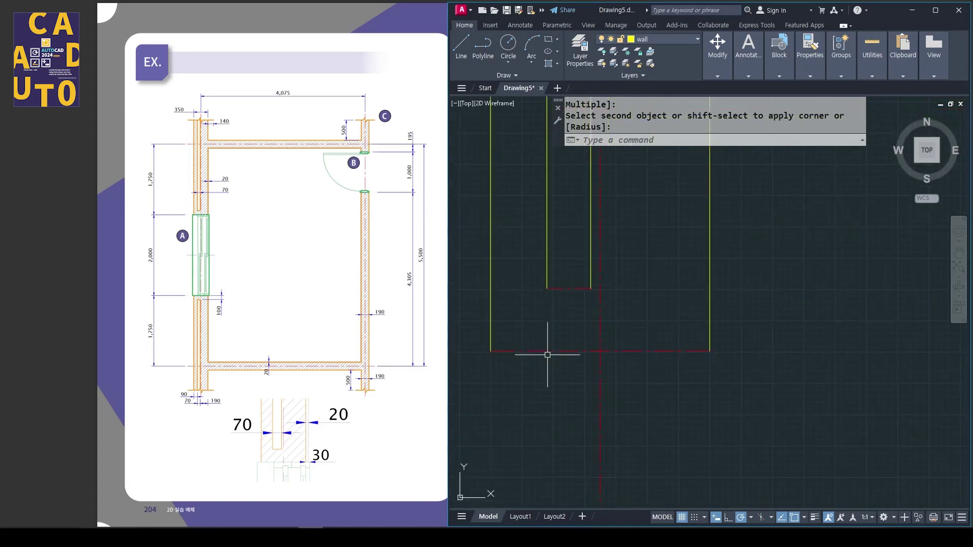
{"action": "scroll", "coordinate": [675, 373], "scroll_direction": "down", "scroll_amount": 2}
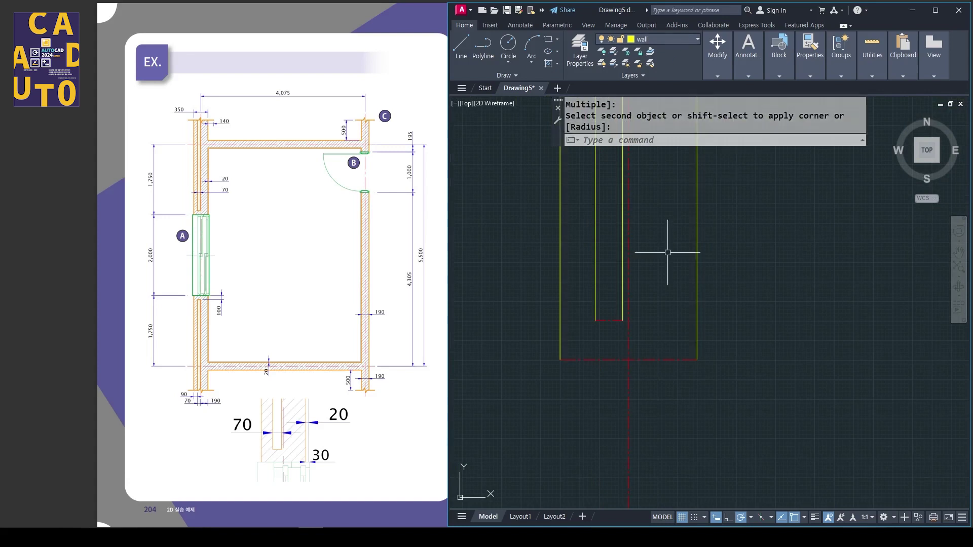
{"action": "middle_click_drag", "start_coordinate": [656, 315], "coordinate": [651, 341]}
{"action": "type", "text": "ma"}
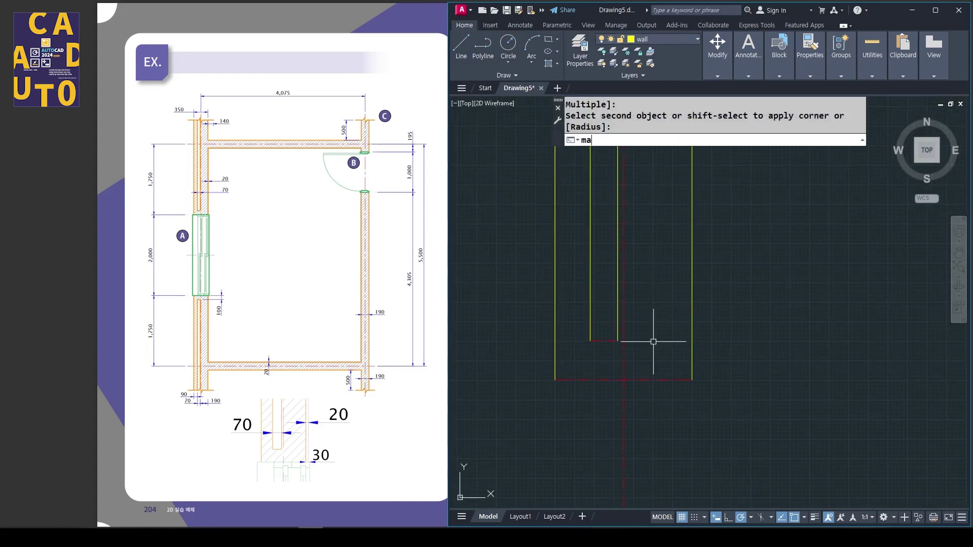
{"action": "key", "text": "Return"}
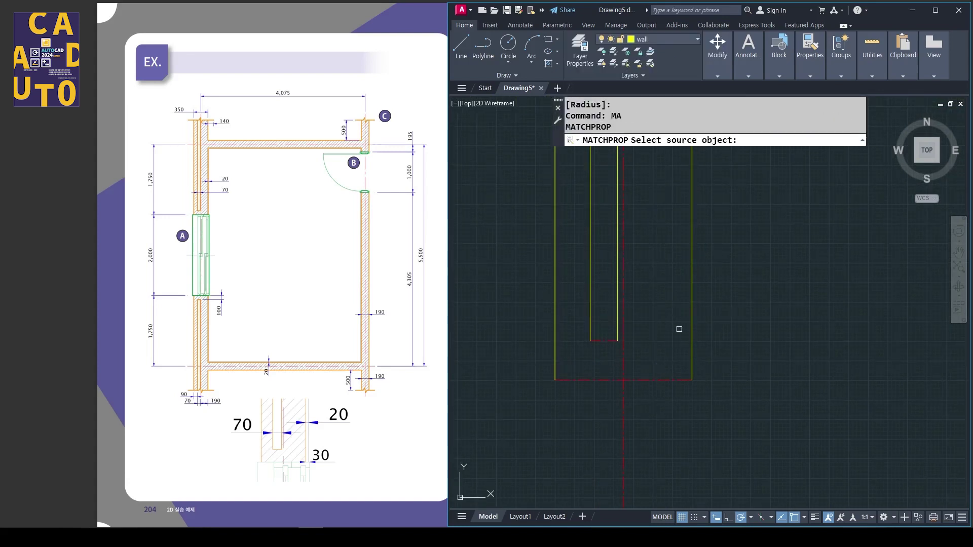
{"action": "left_click", "coordinate": [693, 304]}
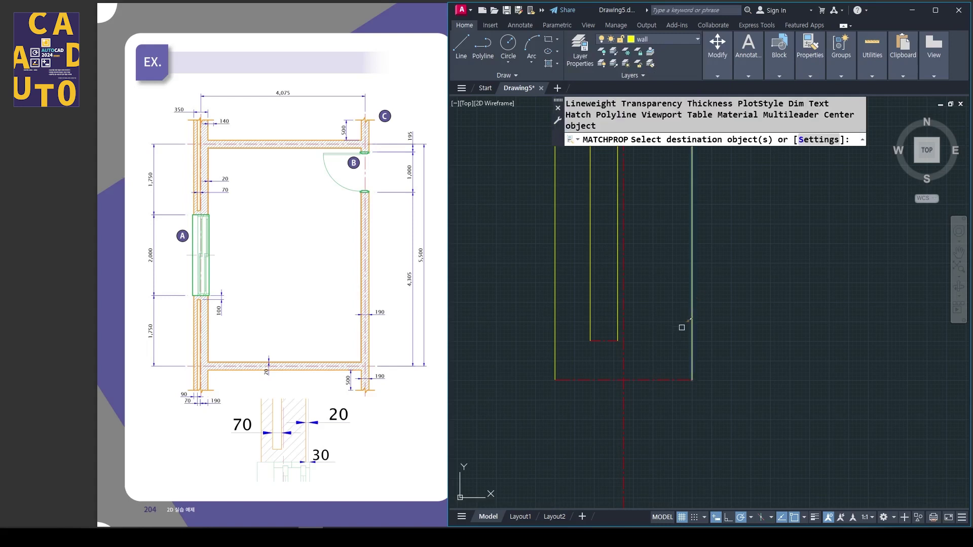
{"action": "left_click", "coordinate": [513, 319]}
{"action": "left_click", "coordinate": [694, 431]}
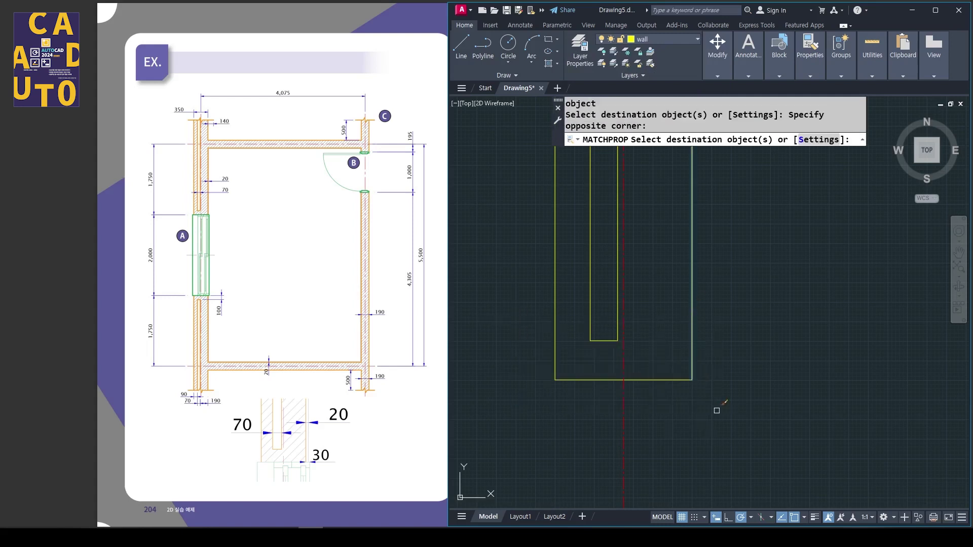
Apply the same wall line properties to the wall end line and cavity end line below the window opening
{"action": "scroll", "coordinate": [674, 338], "scroll_direction": "up", "scroll_amount": 5}
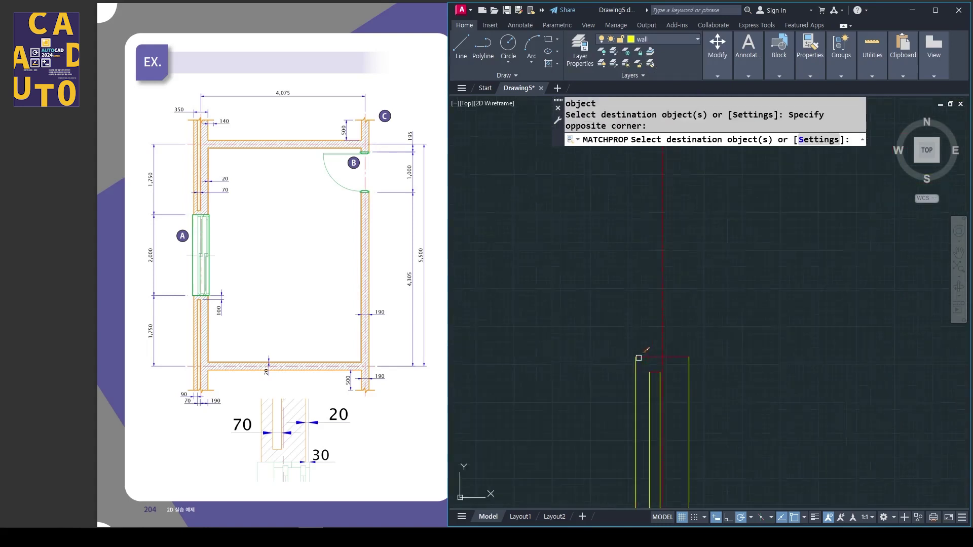
{"action": "left_click", "coordinate": [622, 340]}
{"action": "left_click", "coordinate": [716, 385]}
{"action": "scroll", "coordinate": [708, 345], "scroll_direction": "up", "scroll_amount": 4}
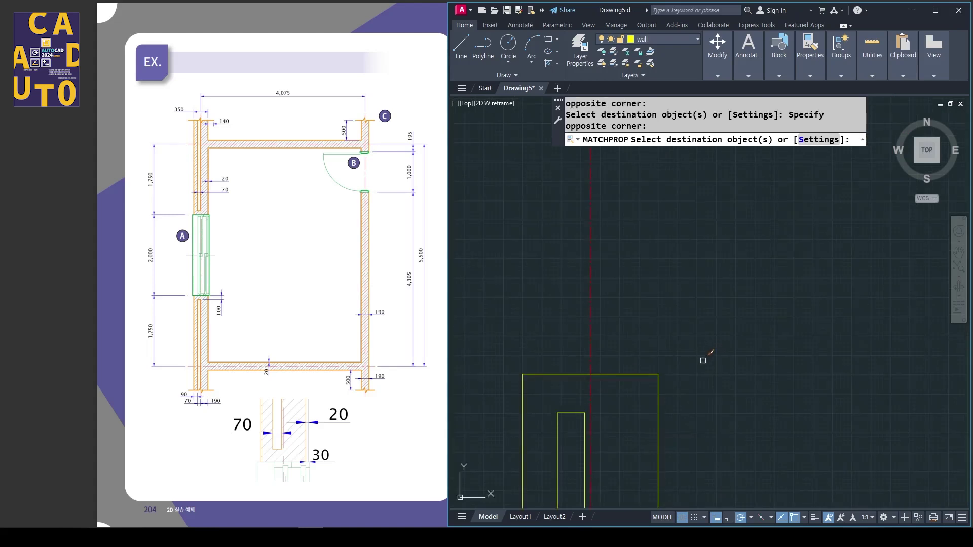
{"action": "key", "text": "Return"}
{"action": "scroll", "coordinate": [701, 358], "scroll_direction": "down", "scroll_amount": 8}
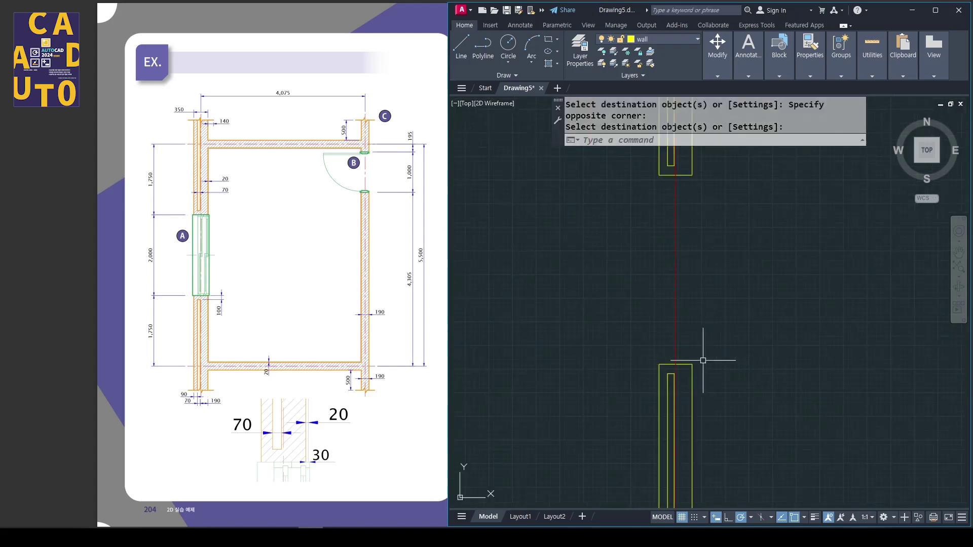
{"action": "mouse_move", "coordinate": [701, 358]}
{"action": "middle_mouse_down"}
{"action": "mouse_move", "coordinate": [710, 371]}
{"action": "mouse_move", "coordinate": [642, 388]}
{"action": "middle_mouse_up"}
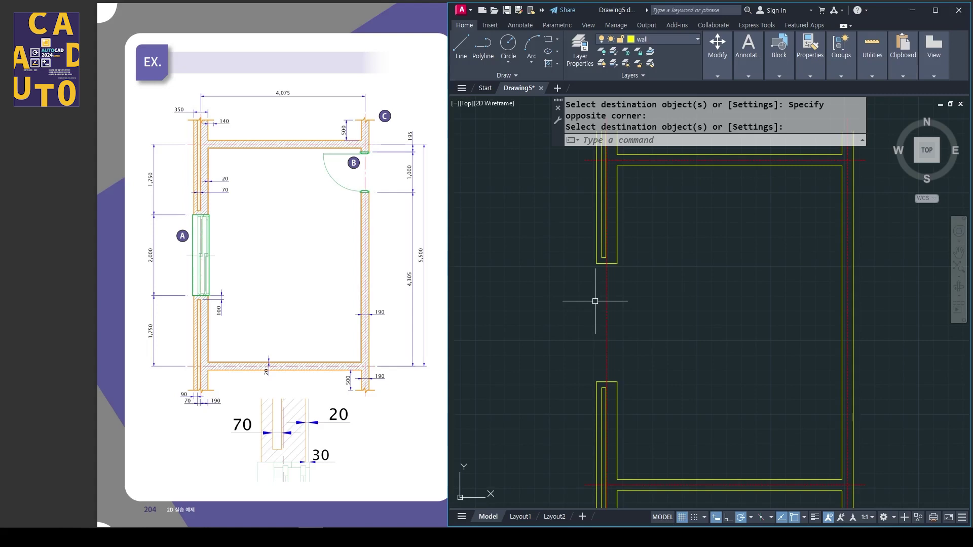
Bring up the detail A window image beside the drawing and make the window layer current
{"action": "middle_click_drag", "start_coordinate": [586, 319], "coordinate": [707, 314]}
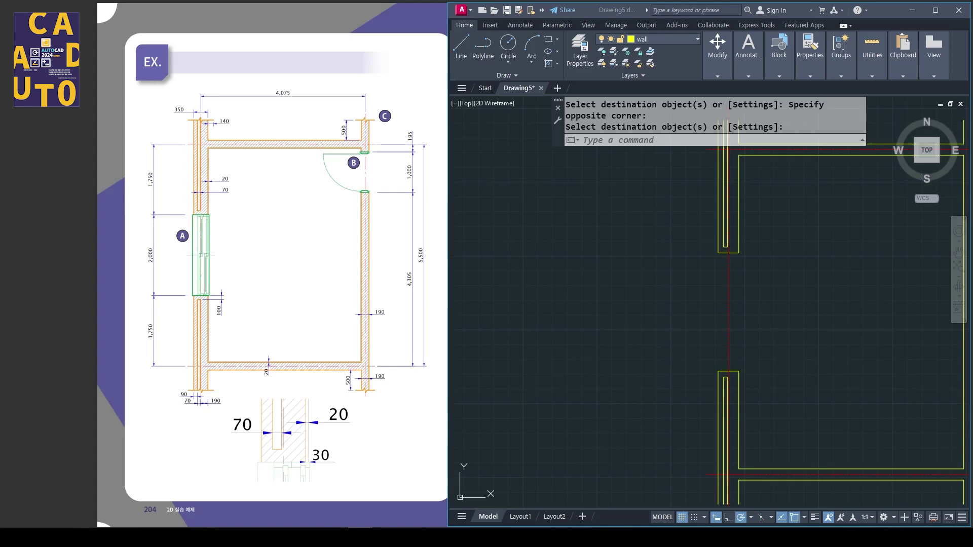
{"action": "left_click_drag", "start_coordinate": [0, 45], "coordinate": [368, 16]}
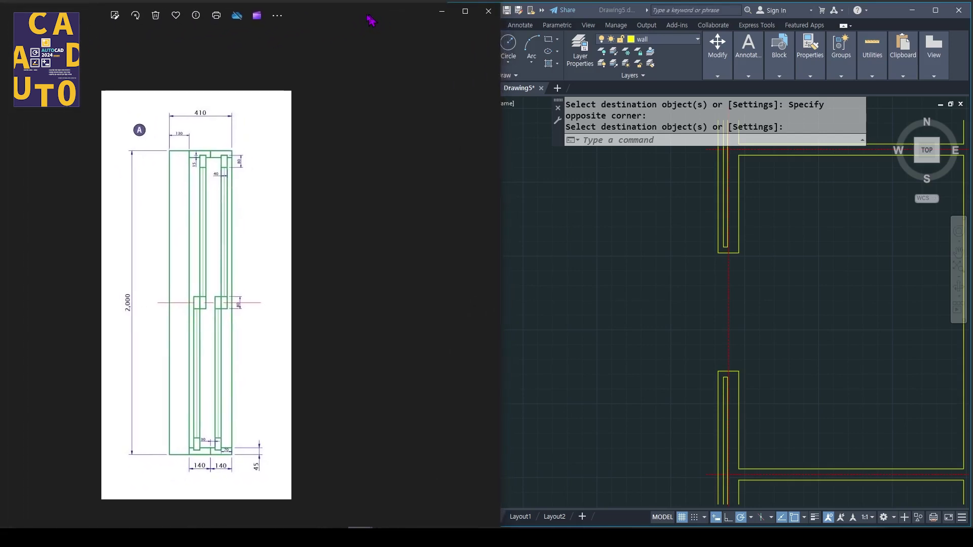
{"action": "left_click_drag", "start_coordinate": [498, 177], "coordinate": [448, 178]}
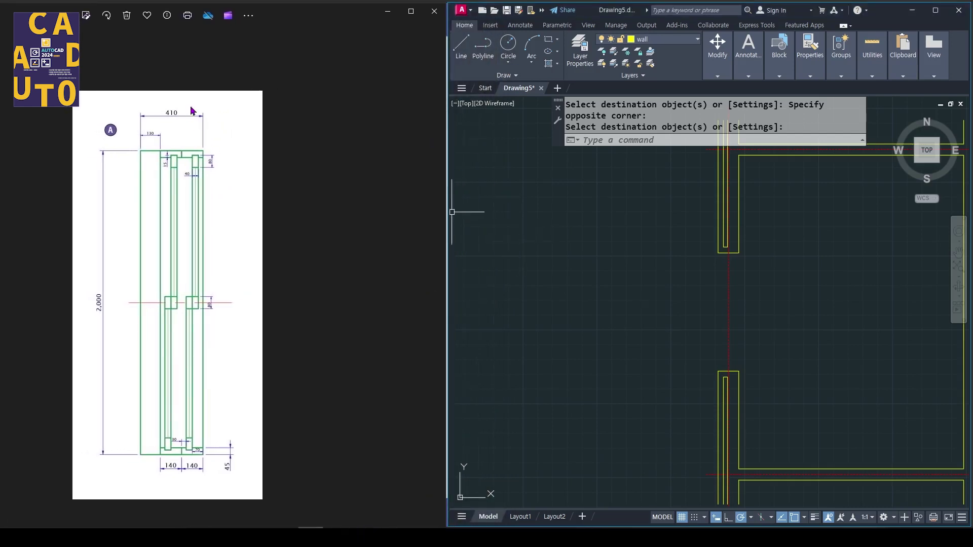
{"action": "left_click", "coordinate": [659, 39]}
{"action": "left_click", "coordinate": [649, 112]}
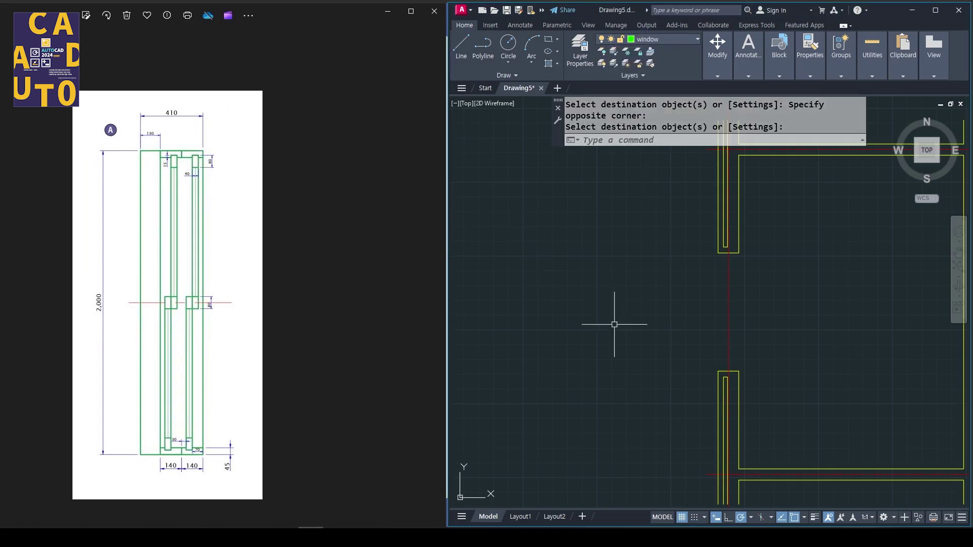
Draw a 410 by 2000 rectangle for the window outline in the empty space left of the wall opening
{"action": "type", "text": "rec"}
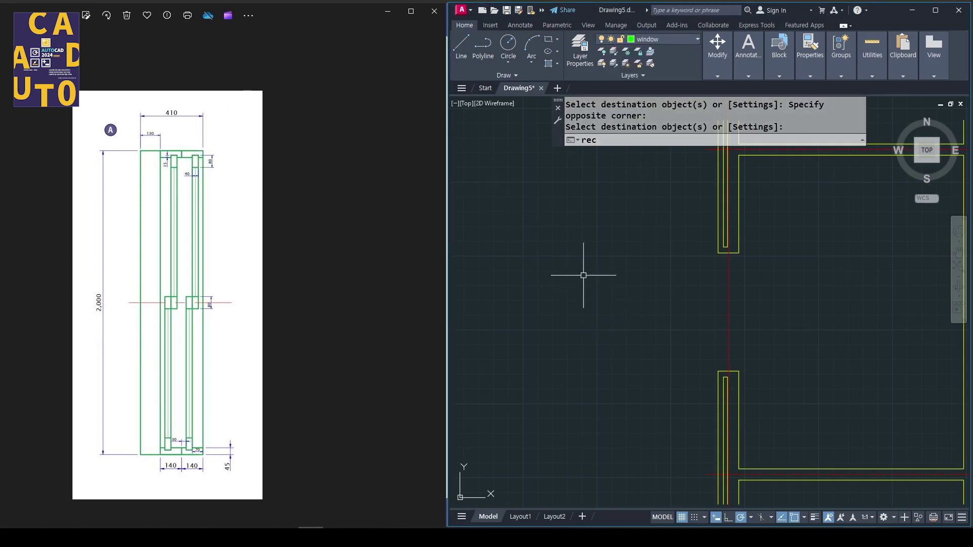
{"action": "key", "text": "Return"}
{"action": "left_click", "coordinate": [539, 410]}
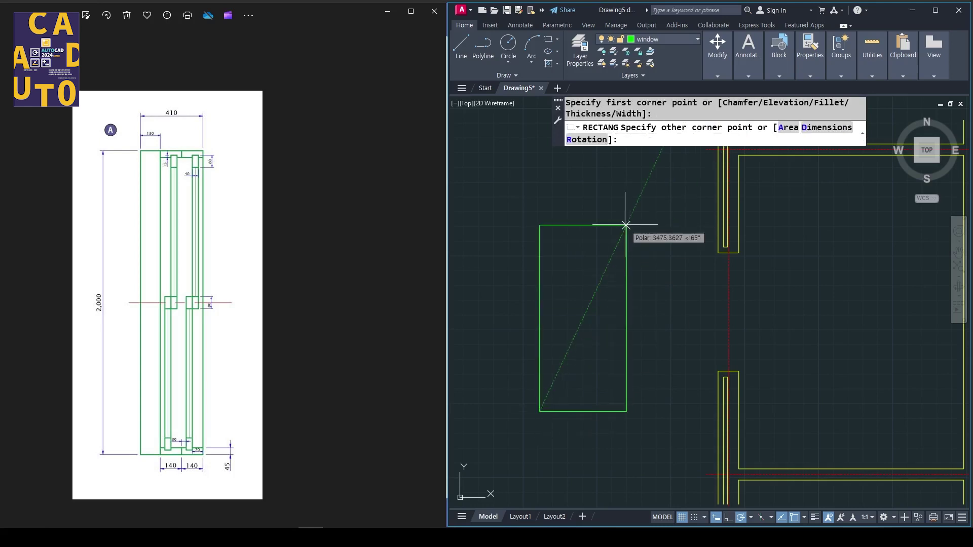
{"action": "type", "text": "4"}
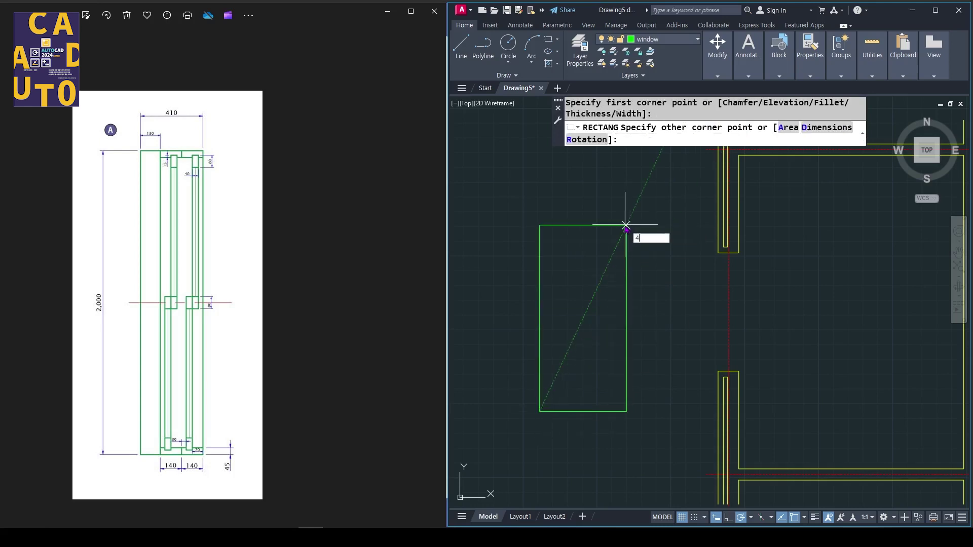
{"action": "type", "text": "10"}
{"action": "key", "text": "Tab"}
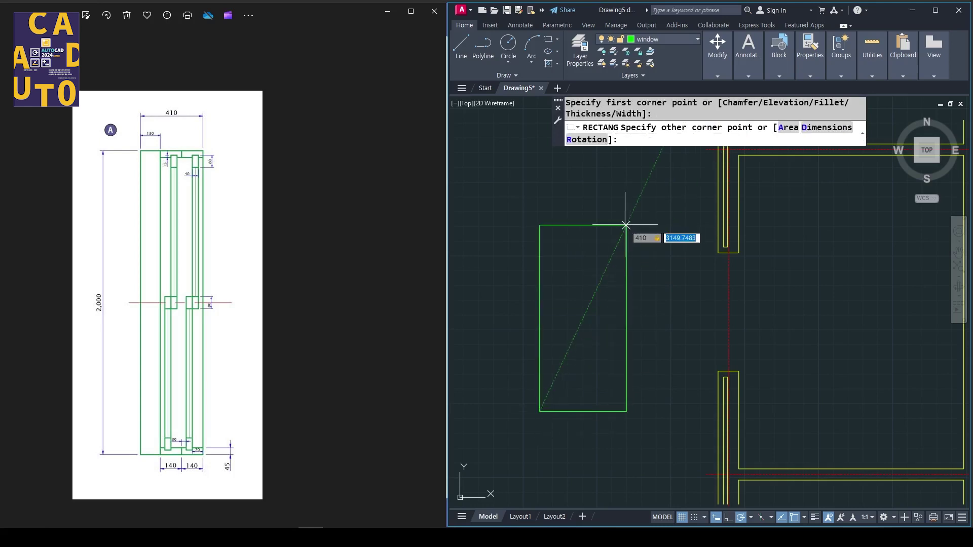
{"action": "type", "text": "2000"}
{"action": "key", "text": "Return"}
Explode the window outline rectangle into separate lines
{"action": "scroll", "coordinate": [593, 272], "scroll_direction": "up", "scroll_amount": 3}
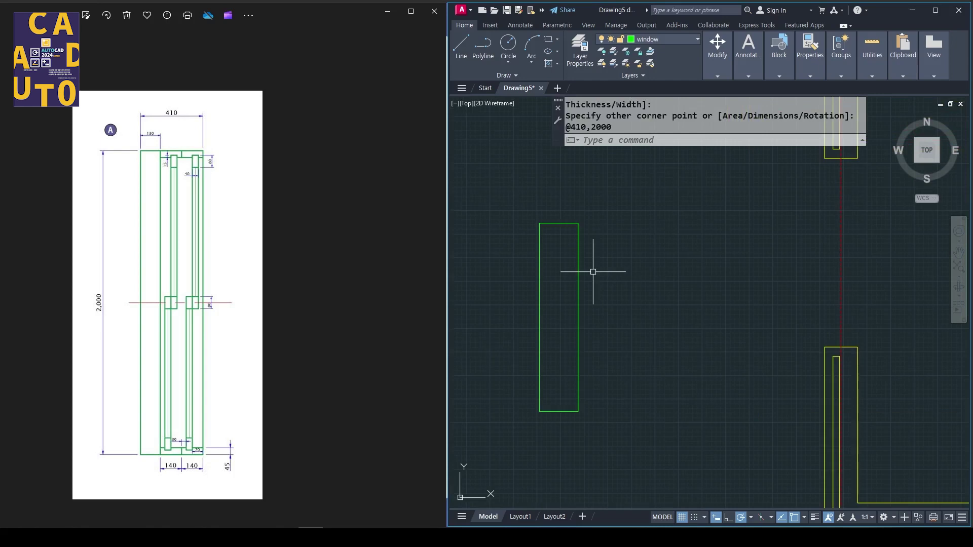
{"action": "middle_click_drag", "start_coordinate": [591, 274], "coordinate": [640, 261]}
{"action": "left_click", "coordinate": [645, 243]}
{"action": "left_click", "coordinate": [618, 272]}
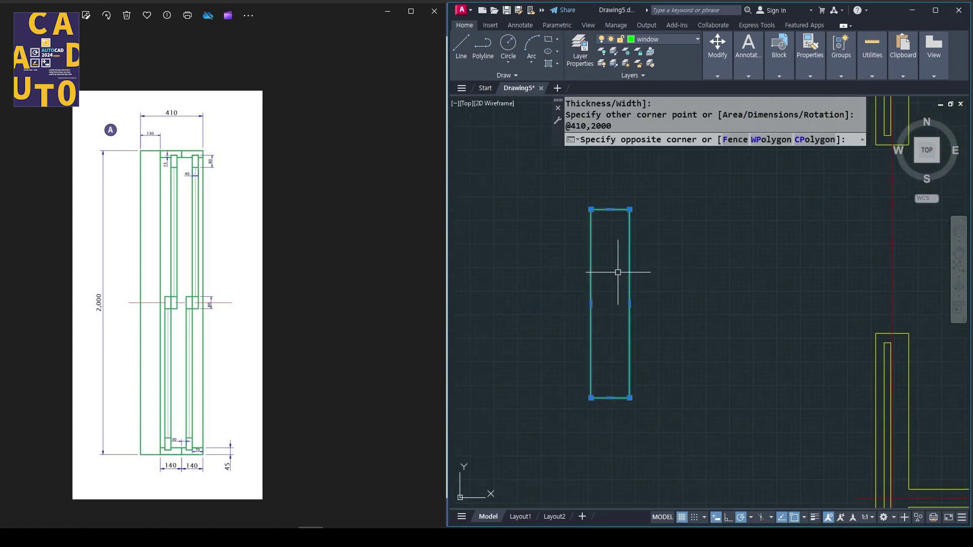
{"action": "left_click", "coordinate": [619, 272]}
{"action": "type", "text": "x"}
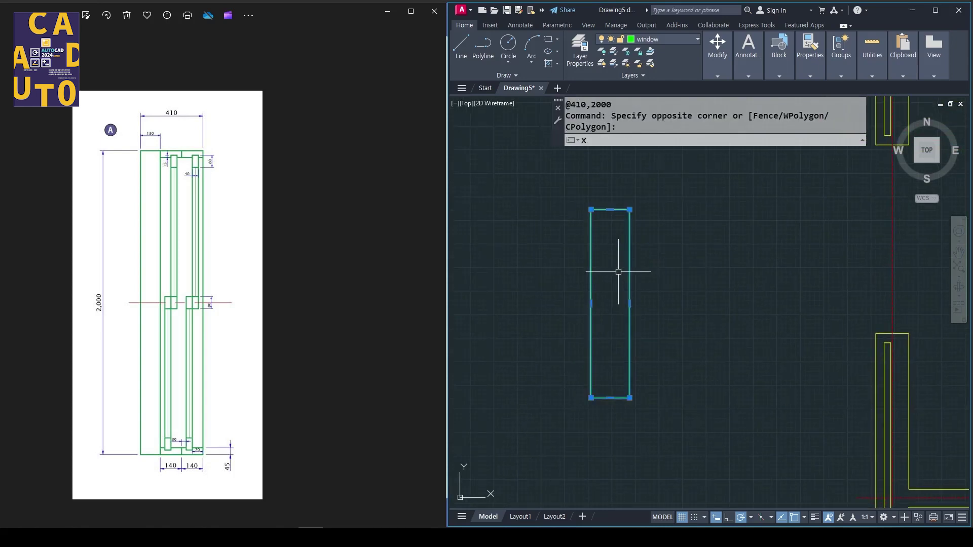
{"action": "key", "text": "Return"}
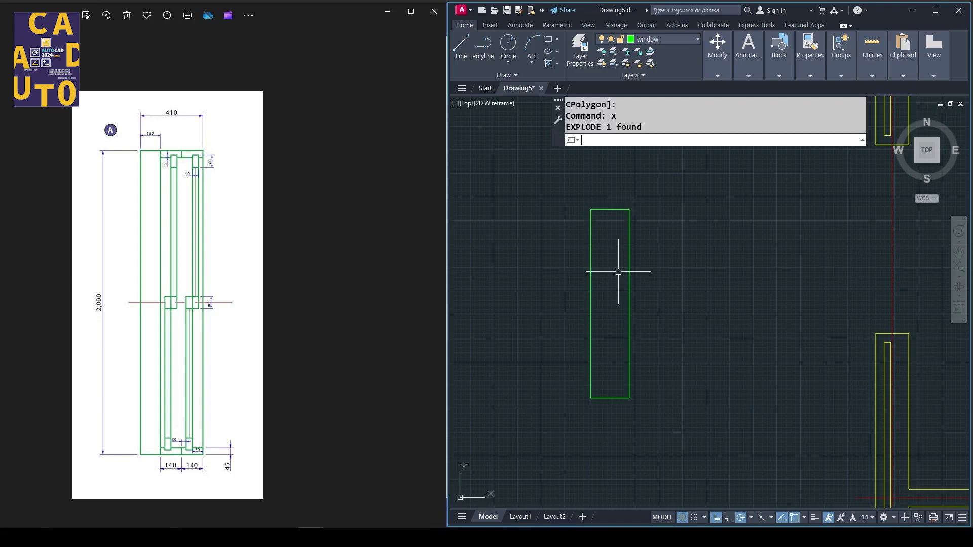
Offset the window outline's left edge 130 toward the inside
{"action": "type", "text": "o"}
{"action": "key", "text": "Return"}
{"action": "type", "text": "1"}
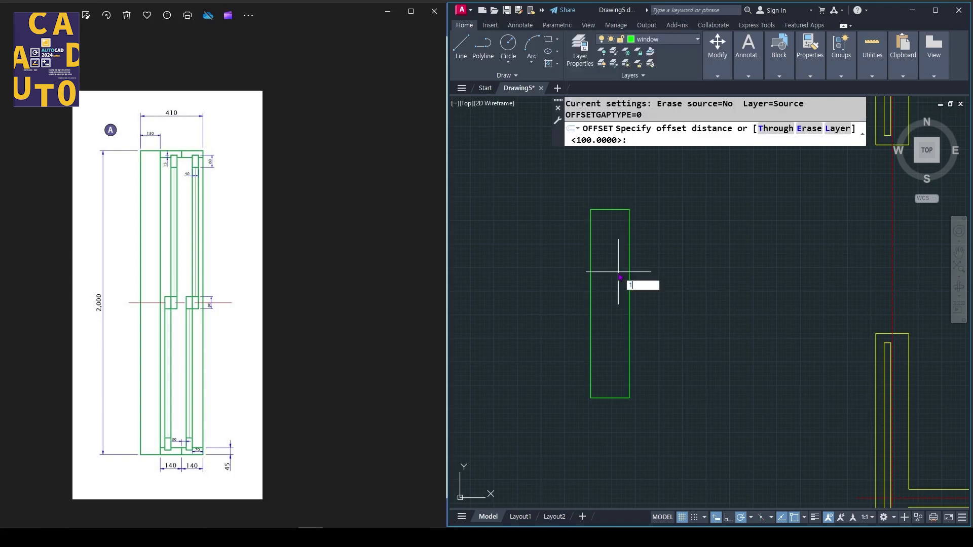
{"action": "type", "text": "30"}
{"action": "key", "text": "Return"}
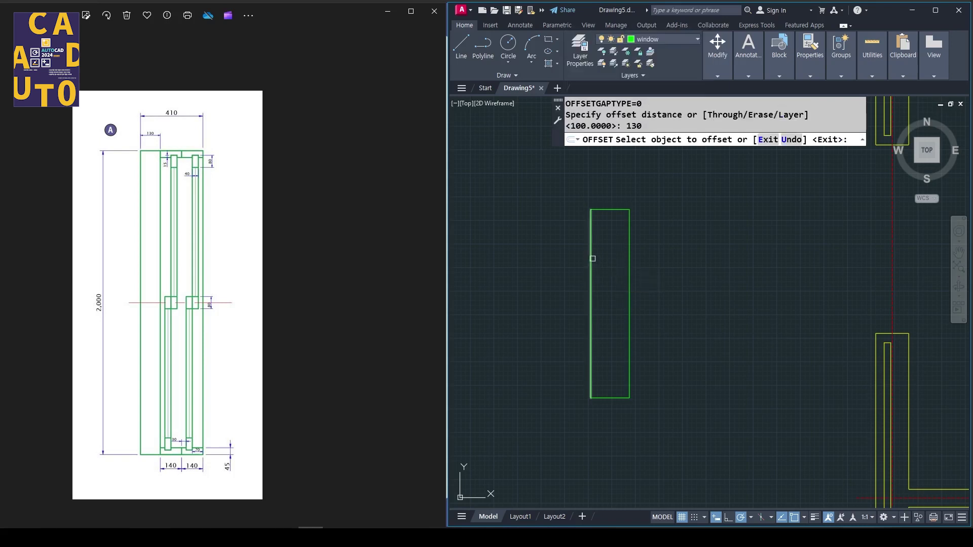
{"action": "left_click", "coordinate": [590, 258]}
{"action": "left_click", "coordinate": [612, 260]}
{"action": "key", "text": "Return"}
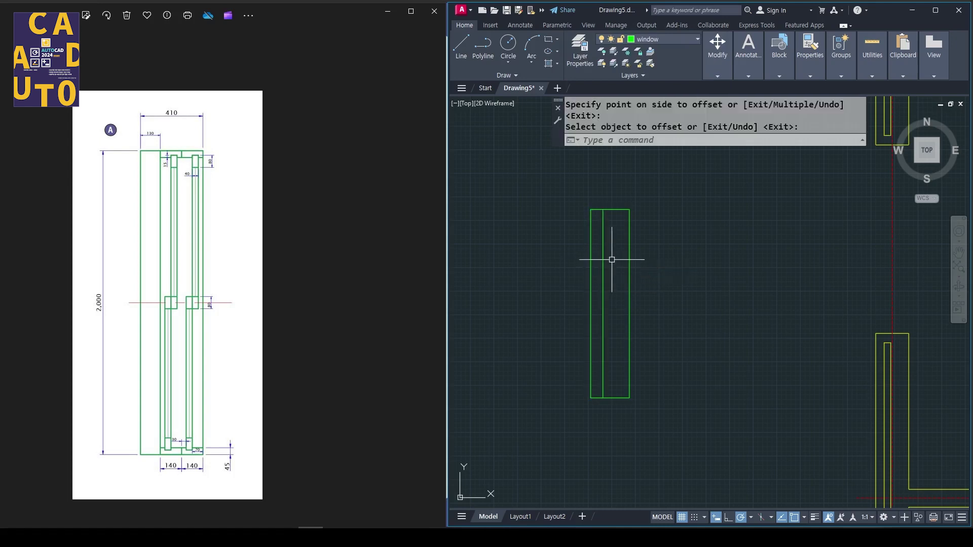
Draw a frame rectangle 140 long and 45 wide inside the window outline, starting from its upper-right corner
{"action": "scroll", "coordinate": [615, 256], "scroll_direction": "up", "scroll_amount": 6}
{"action": "scroll", "coordinate": [615, 256], "scroll_direction": "up", "scroll_amount": 2}
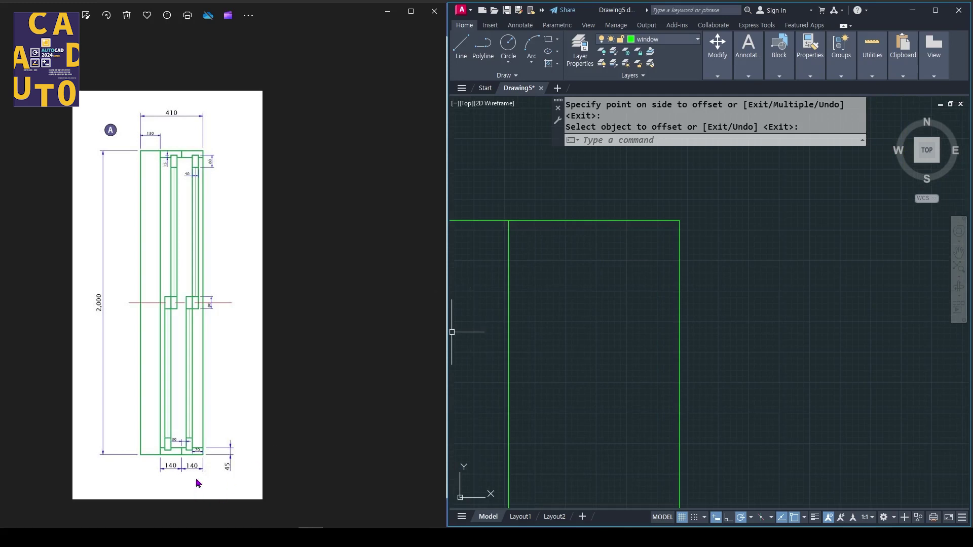
{"action": "type", "text": "REC"}
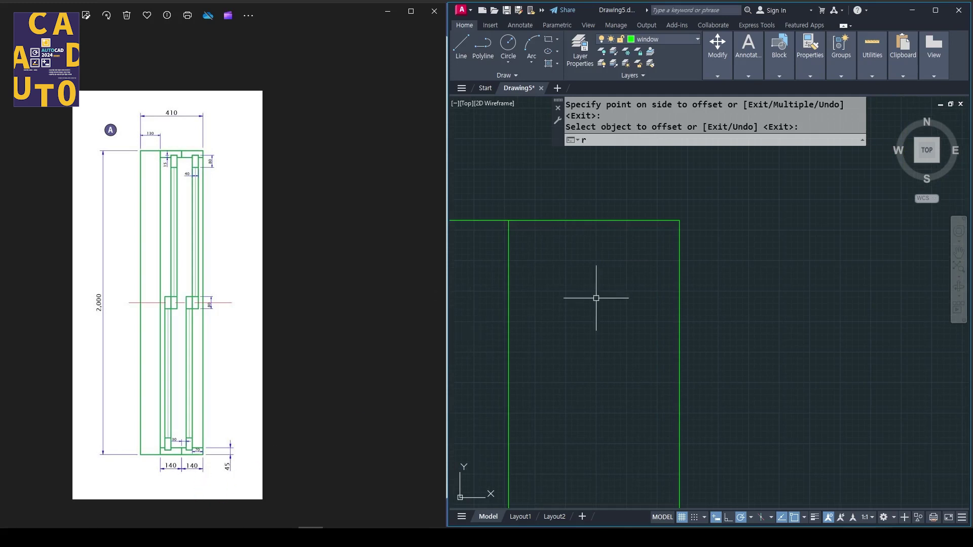
{"action": "key", "text": "Return"}
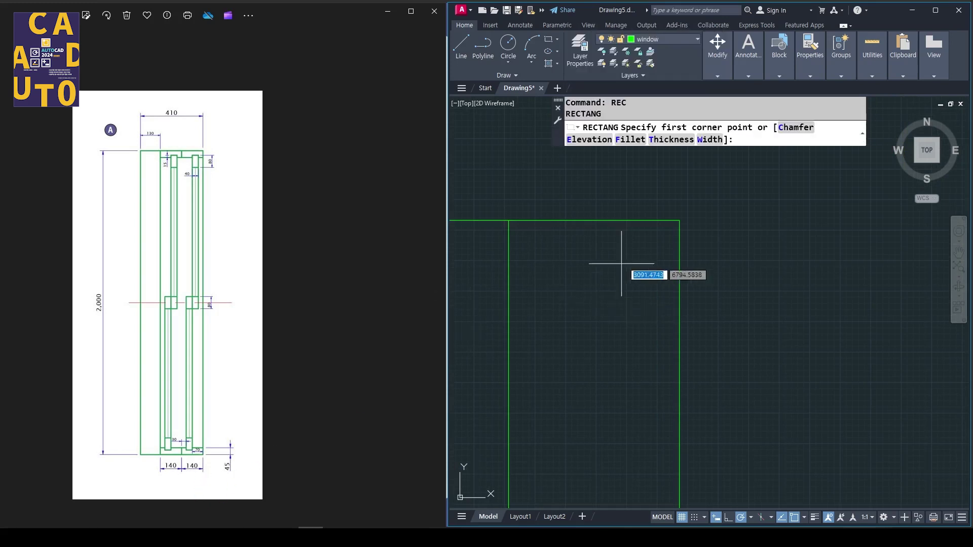
{"action": "left_click", "coordinate": [679, 221]}
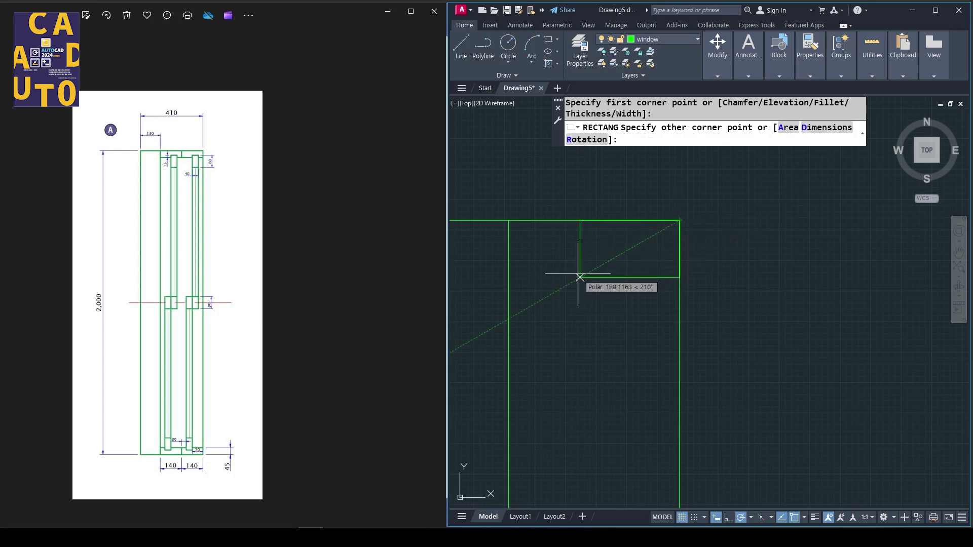
{"action": "right_click", "coordinate": [595, 265]}
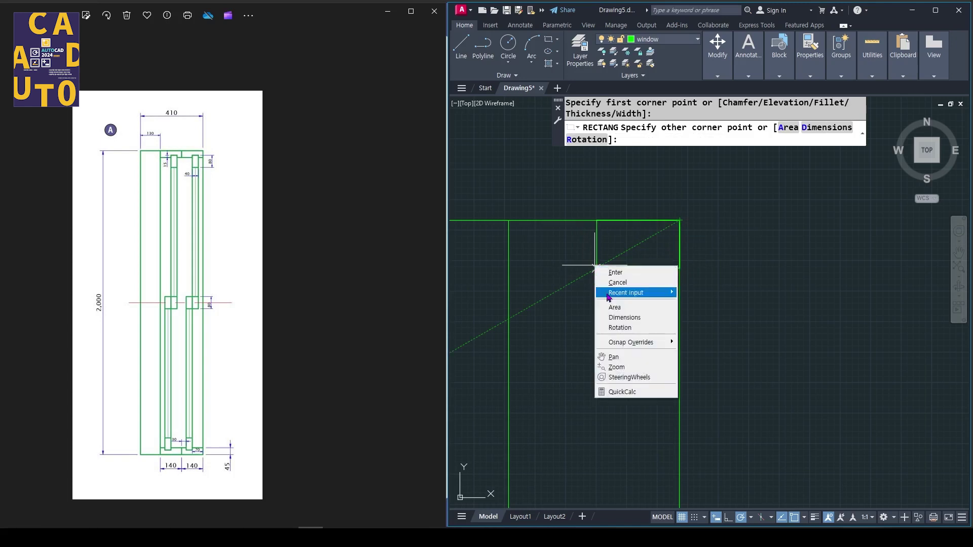
{"action": "left_click", "coordinate": [617, 319]}
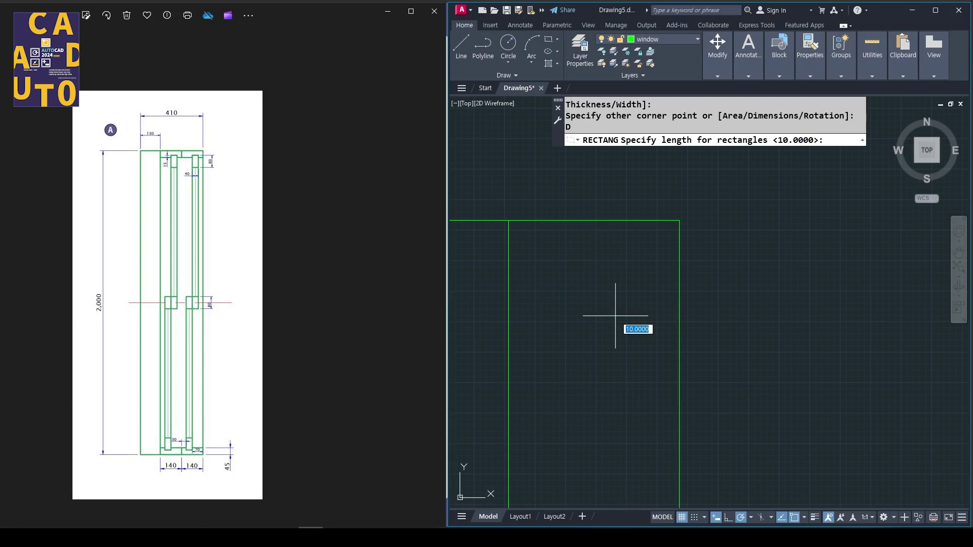
{"action": "type", "text": "140"}
{"action": "key", "text": "Return"}
{"action": "type", "text": "4"}
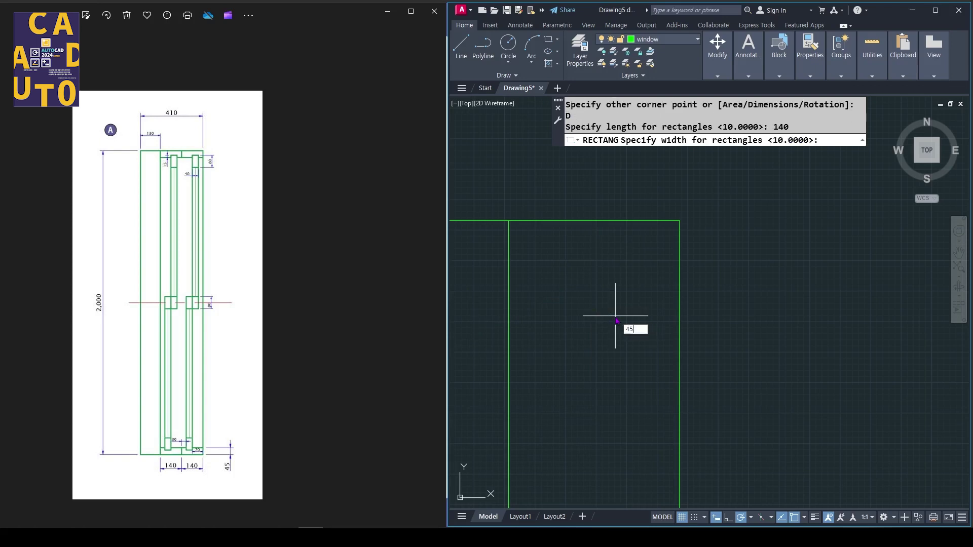
{"action": "type", "text": "5"}
{"action": "key", "text": "Return"}
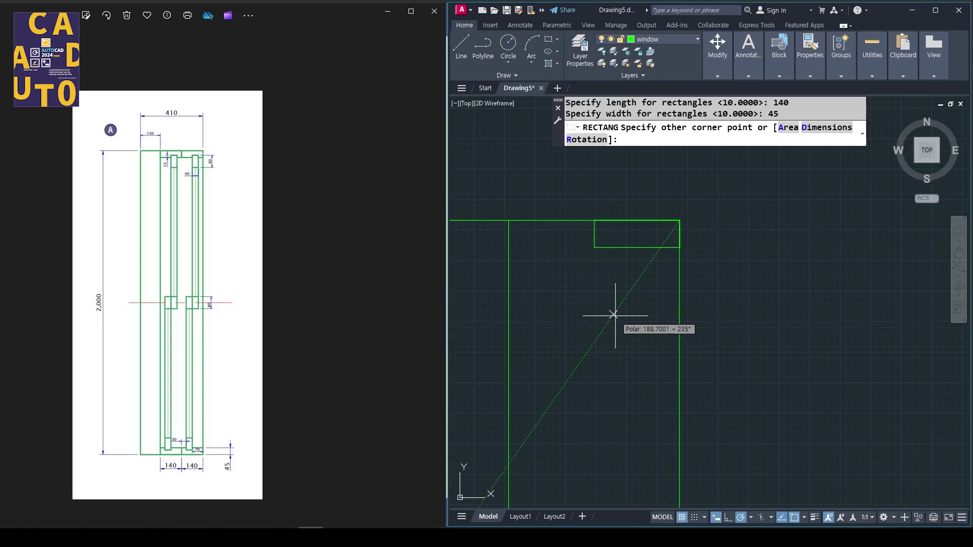
{"action": "left_click", "coordinate": [613, 315]}
Explode the small frame rectangle in the window's upper-right corner
{"action": "scroll", "coordinate": [655, 270], "scroll_direction": "up", "scroll_amount": 2}
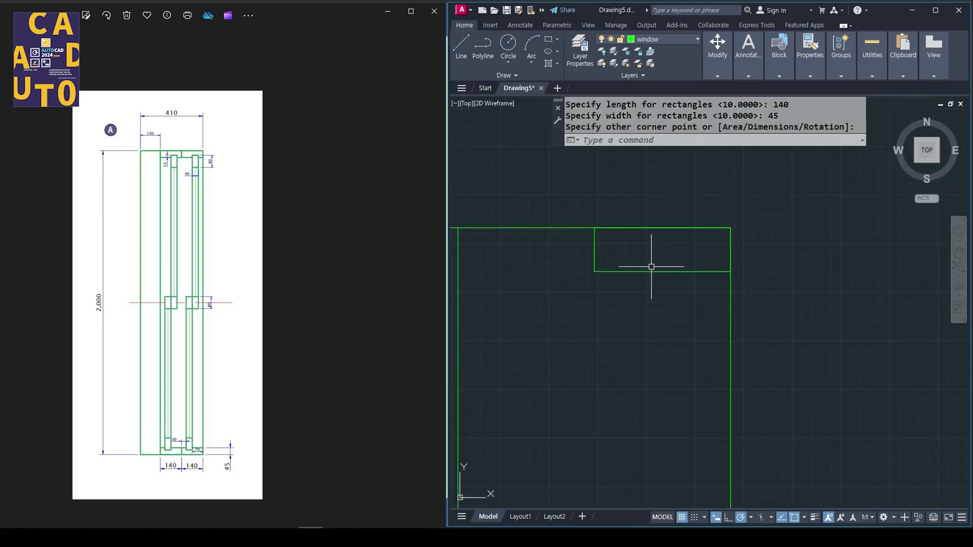
{"action": "left_click", "coordinate": [654, 259]}
{"action": "left_click", "coordinate": [629, 284]}
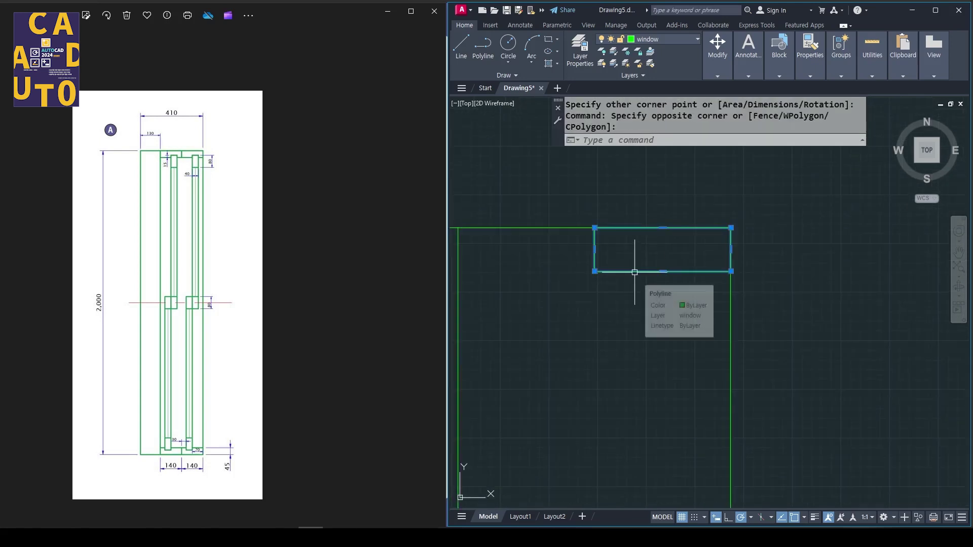
{"action": "key", "text": "Return"}
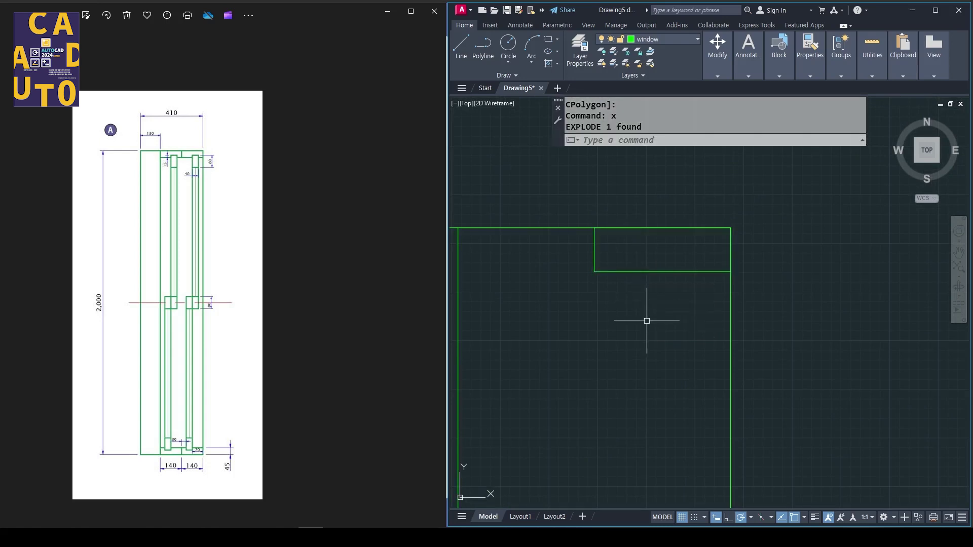
Offset the small frame's right edge 30 toward the inside
{"action": "type", "text": "o"}
{"action": "key", "text": "Return"}
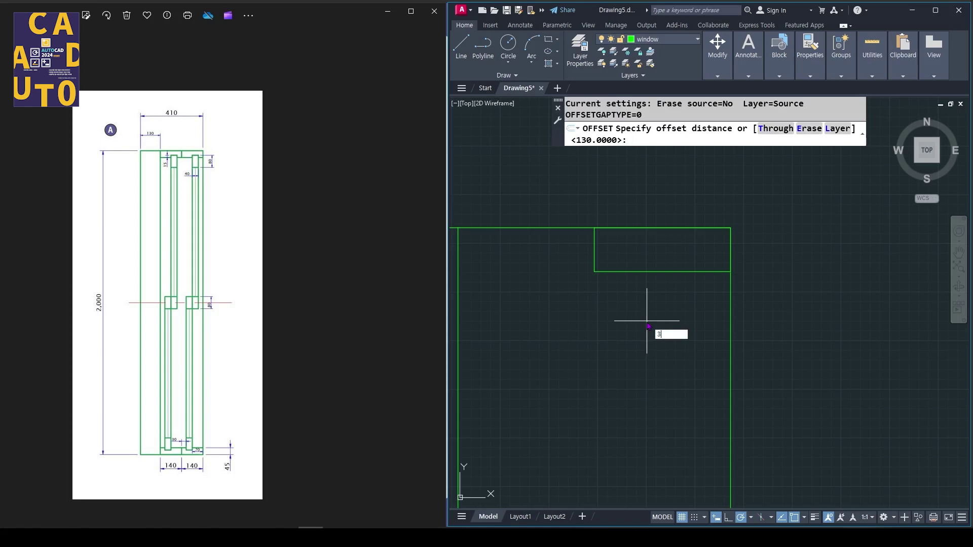
{"action": "key", "text": "Return"}
{"action": "left_click", "coordinate": [730, 254]}
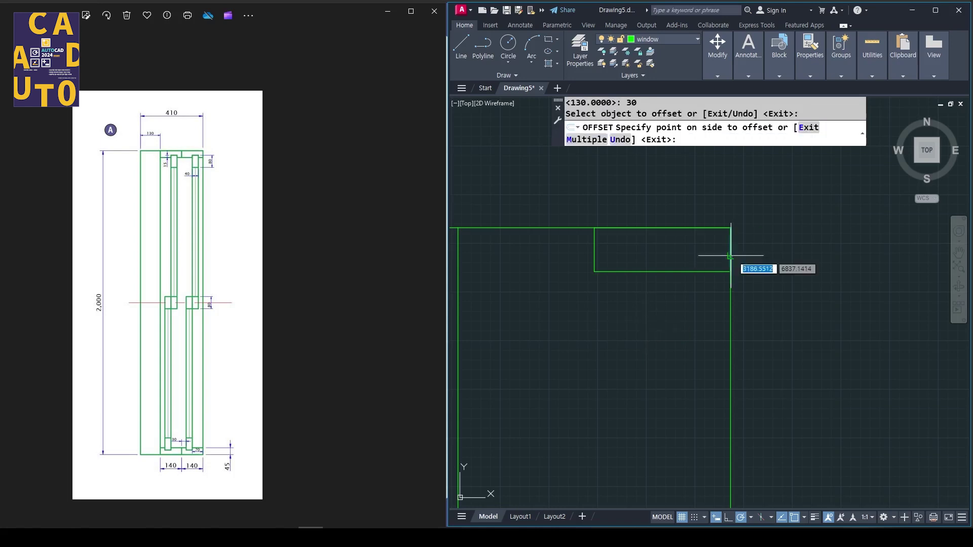
{"action": "left_click", "coordinate": [699, 259]}
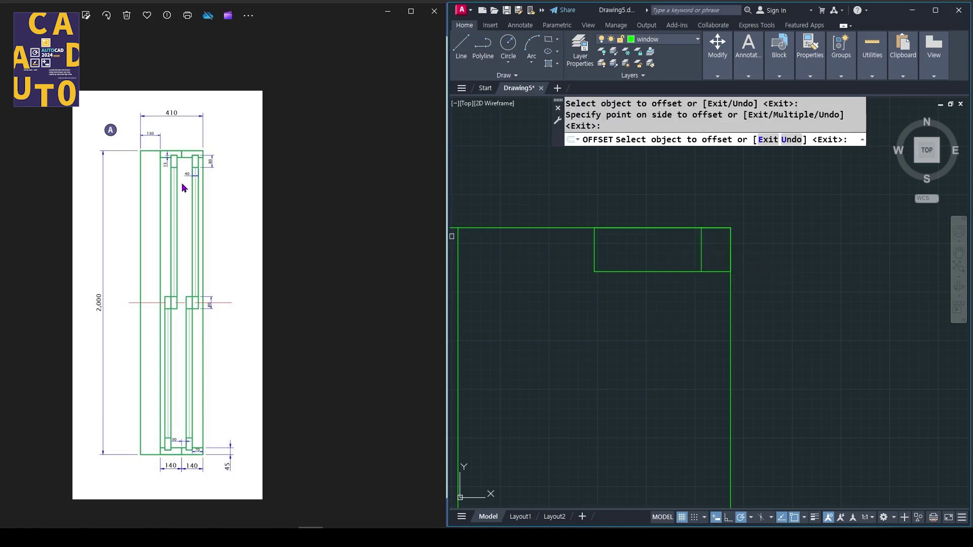
{"action": "key", "text": "Return"}
Offset the new vertical line inside the small frame 40 to the left to set the sash width
{"action": "key", "text": "Return"}
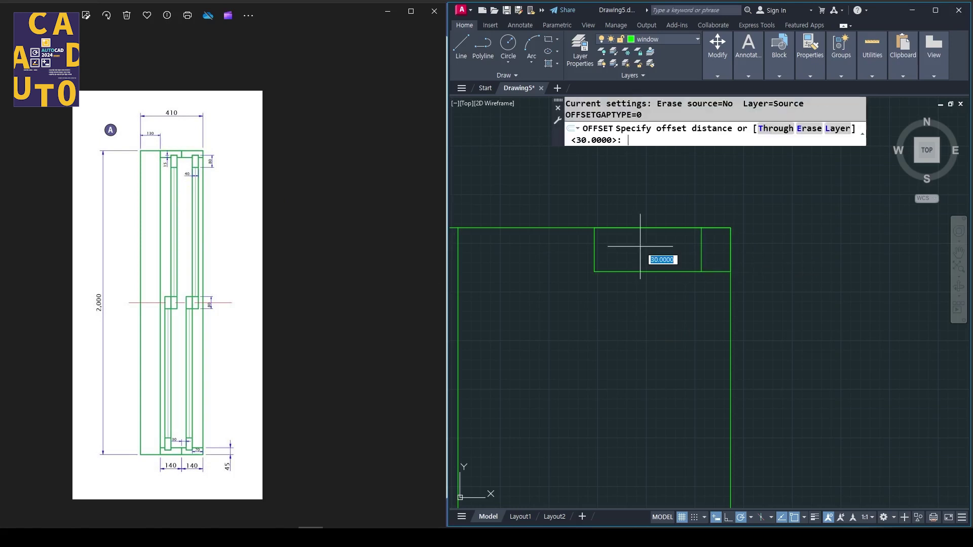
{"action": "key", "text": "Return"}
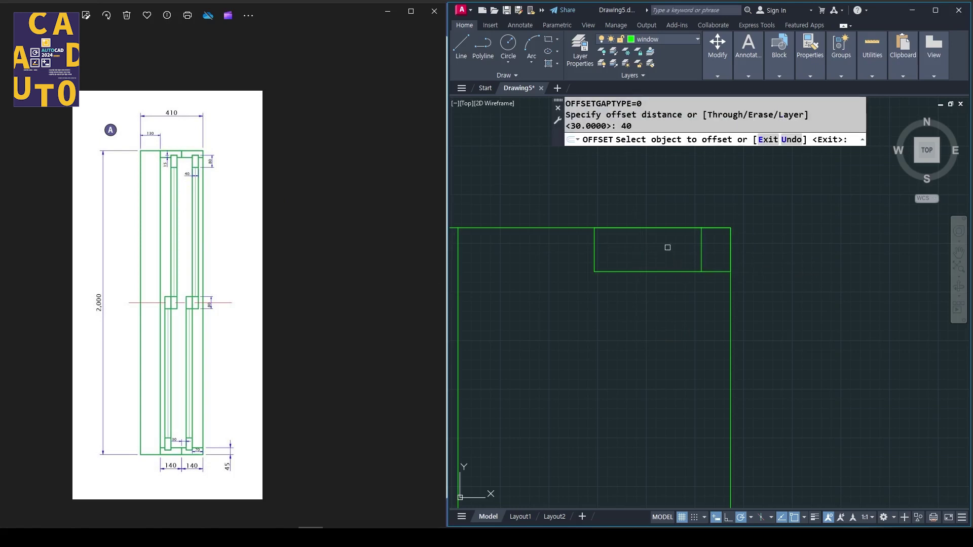
{"action": "left_click", "coordinate": [700, 252]}
{"action": "left_click", "coordinate": [675, 258]}
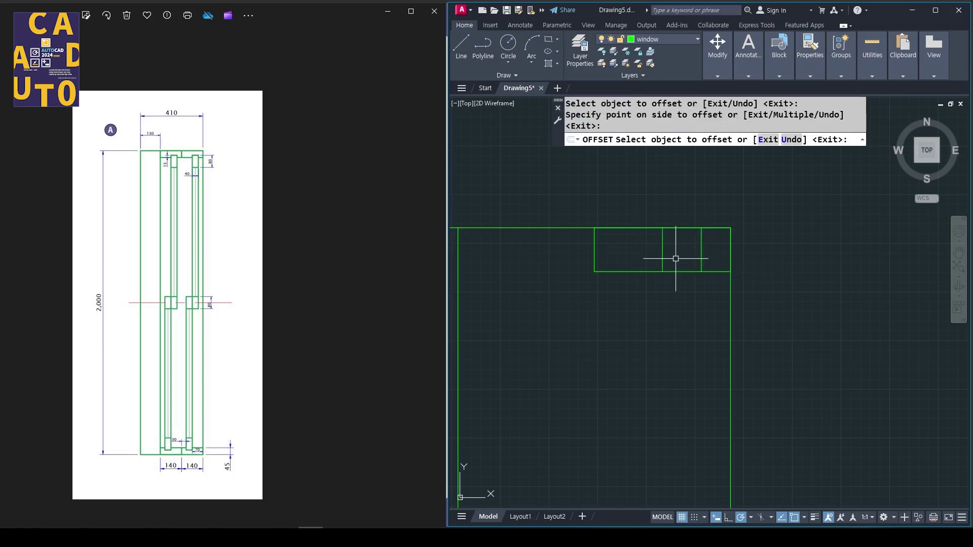
{"action": "key", "text": "Return"}
Offset the small frame's bottom edge 15 upward
{"action": "key", "text": "Return"}
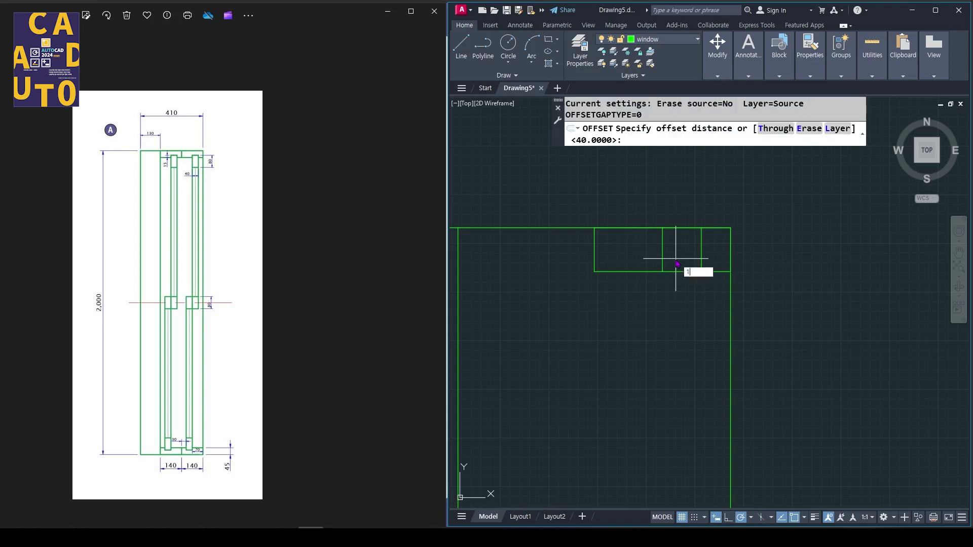
{"action": "key", "text": "Return"}
{"action": "left_click", "coordinate": [677, 272]}
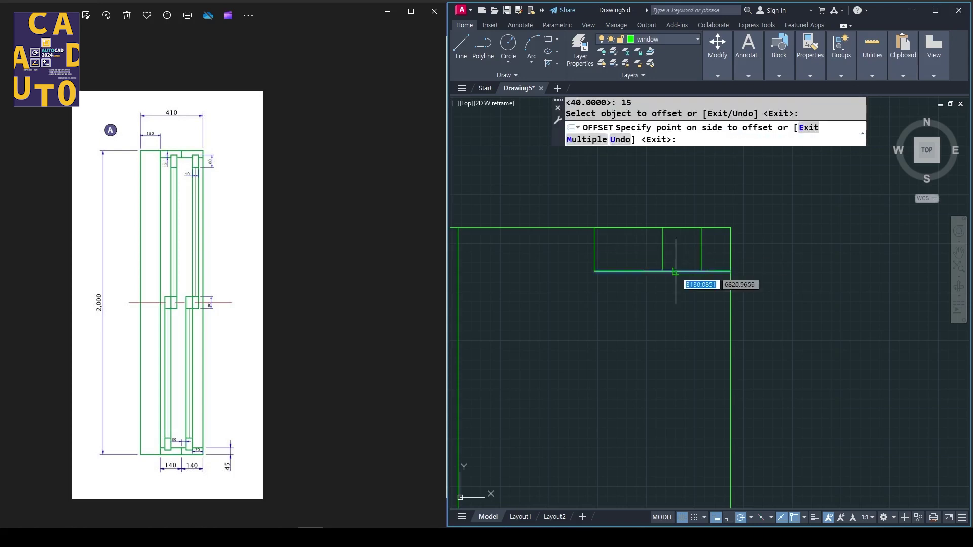
{"action": "left_click", "coordinate": [676, 257]}
{"action": "key", "text": "Return"}
{"action": "scroll", "coordinate": [693, 245], "scroll_direction": "up", "scroll_amount": 2}
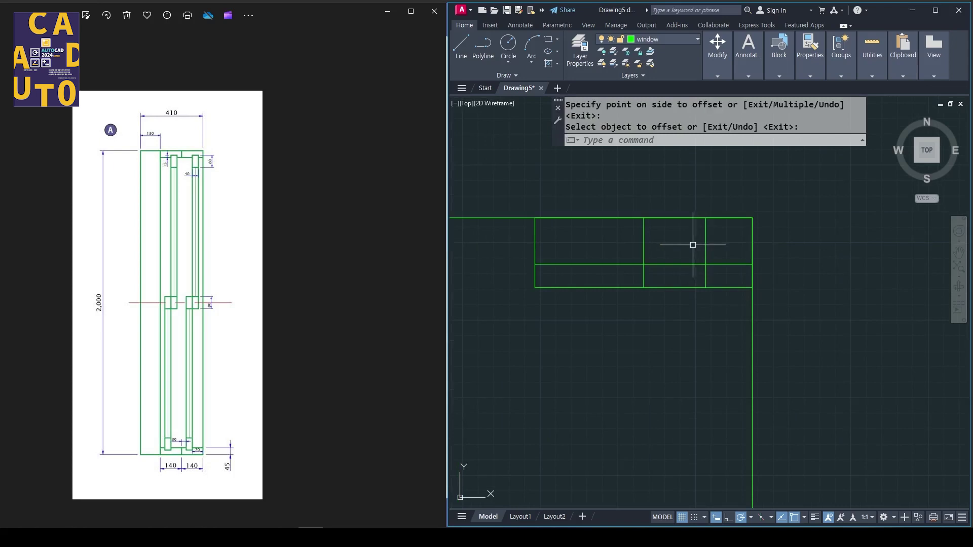
Trim the excess offset lines in the small corner frame to leave a notch in its lower edge
{"action": "type", "text": "t or"}
{"action": "key", "text": "Return"}
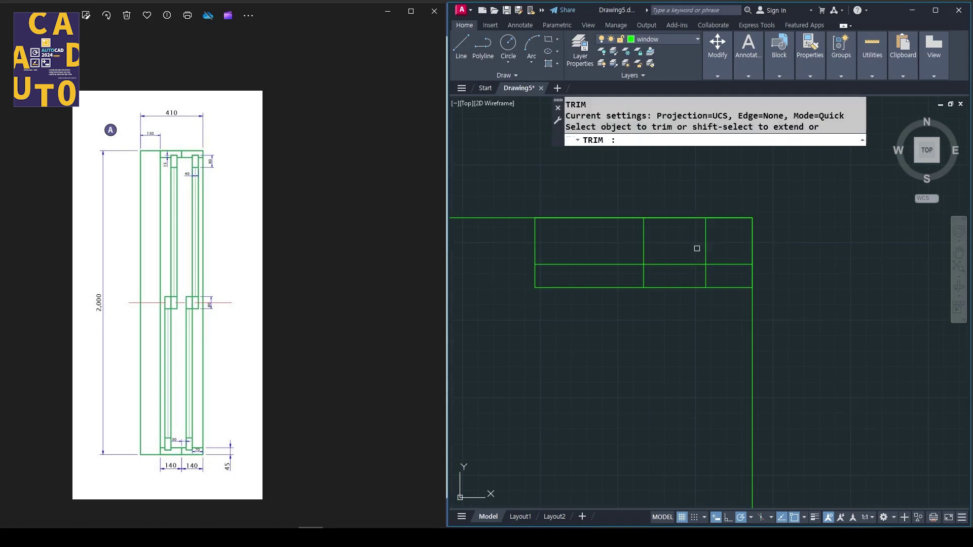
{"action": "left_click_drag", "start_coordinate": [631, 254], "coordinate": [716, 244]}
{"action": "key", "text": "Return"}
{"action": "left_click", "coordinate": [626, 264]}
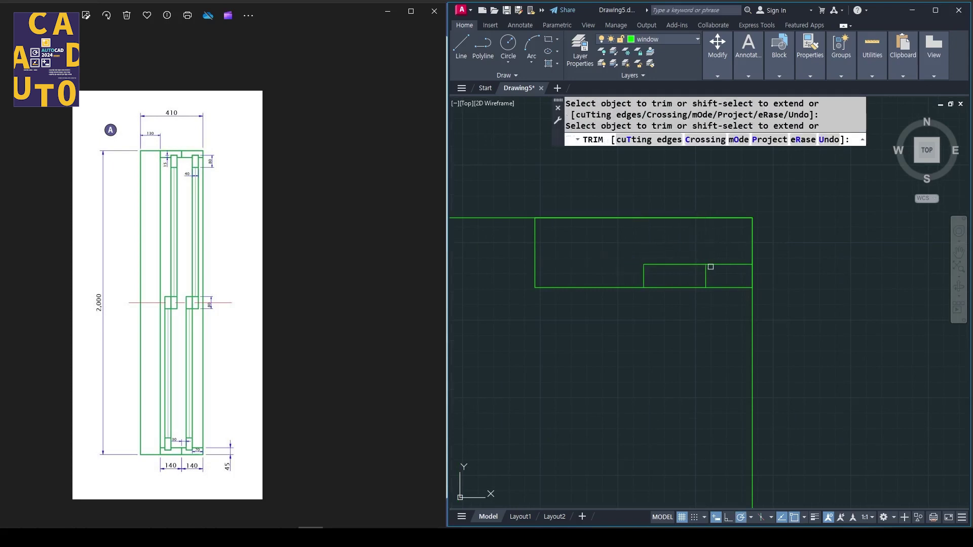
{"action": "key", "text": "Return"}
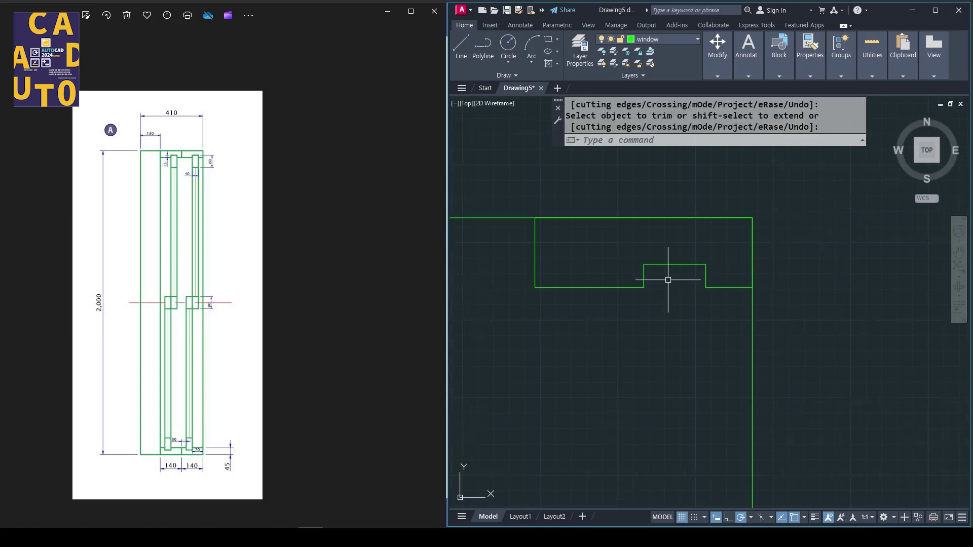
Draw a rectangle 40 long and 80 wide downward from the upper-right corner of the frame's notch
{"action": "scroll", "coordinate": [668, 284], "scroll_direction": "down", "scroll_amount": 2}
{"action": "middle_click_drag", "start_coordinate": [671, 304], "coordinate": [640, 241]}
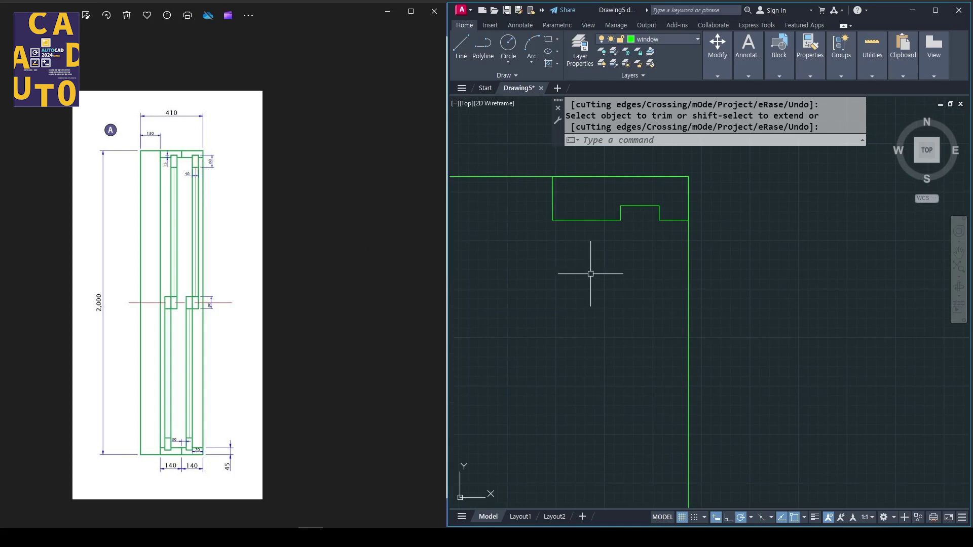
{"action": "type", "text": "rec"}
{"action": "key", "text": "Return"}
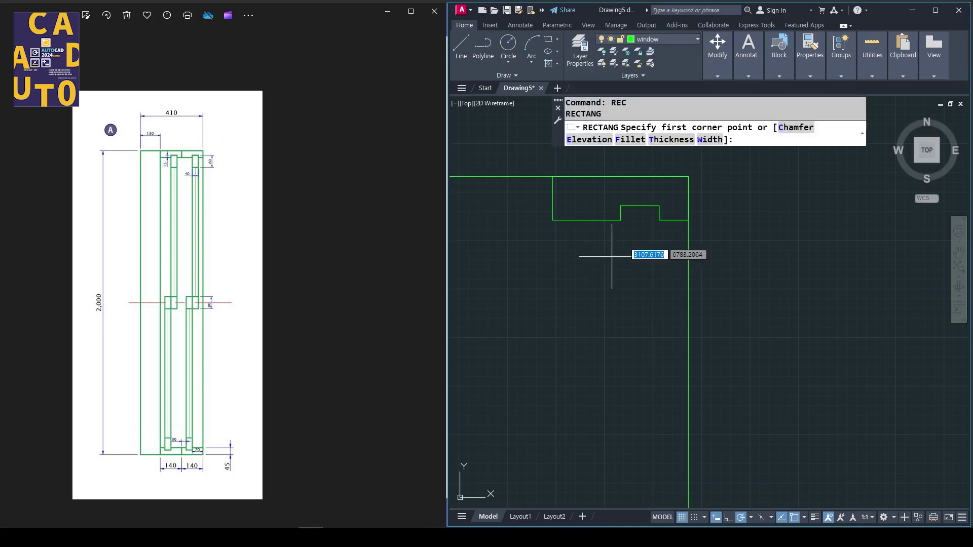
{"action": "left_click", "coordinate": [657, 203]}
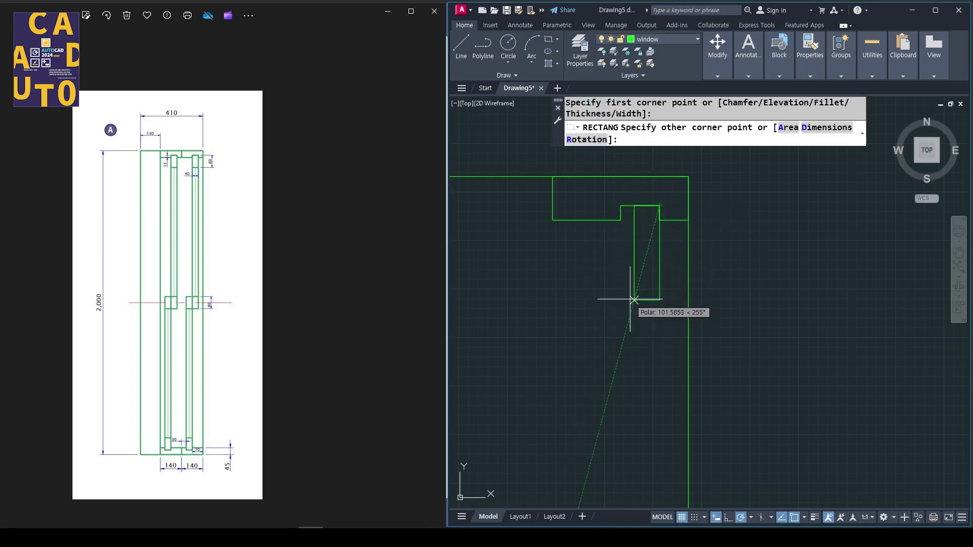
{"action": "right_click", "coordinate": [625, 278]}
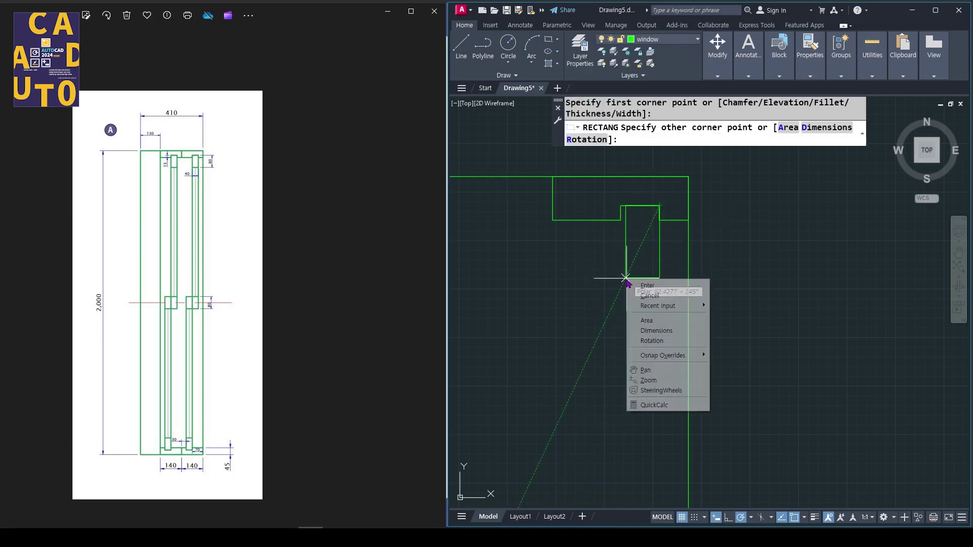
{"action": "left_click", "coordinate": [646, 331]}
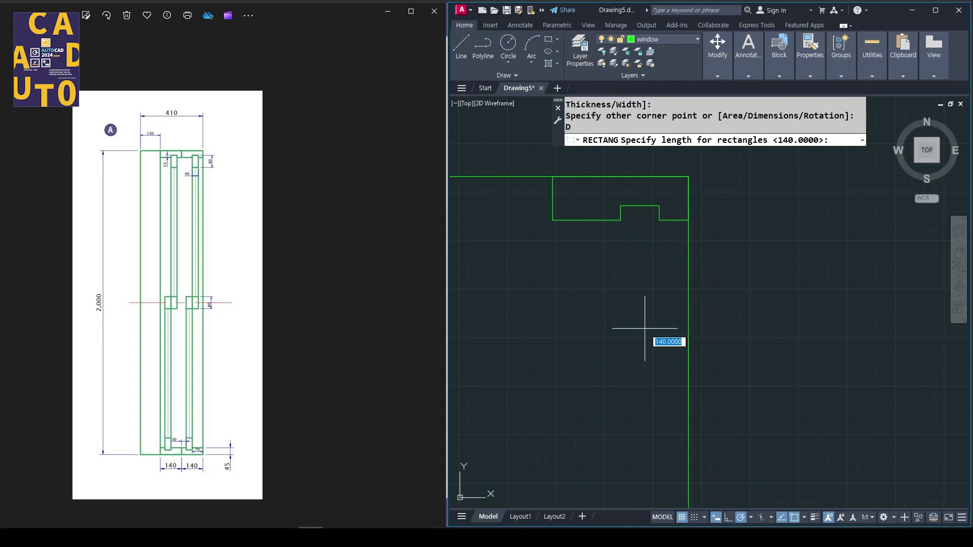
{"action": "key", "text": "Return"}
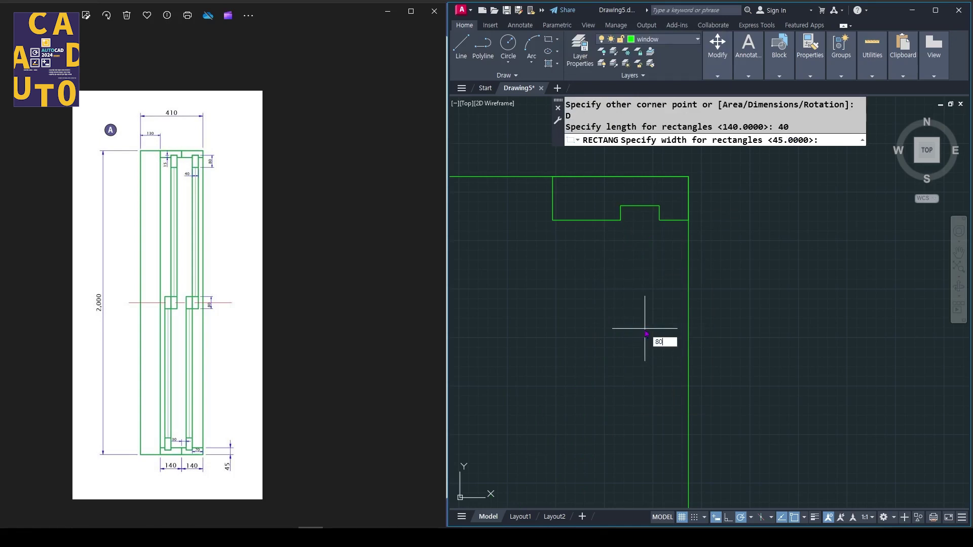
{"action": "key", "text": "Return"}
{"action": "left_click", "coordinate": [645, 328]}
Draw a horizontal line across the window between the midpoints of its left and right edges
{"action": "scroll", "coordinate": [617, 280], "scroll_direction": "down", "scroll_amount": 6}
{"action": "middle_click_drag", "start_coordinate": [621, 343], "coordinate": [616, 268]}
{"action": "scroll", "coordinate": [617, 326], "scroll_direction": "down", "scroll_amount": 2}
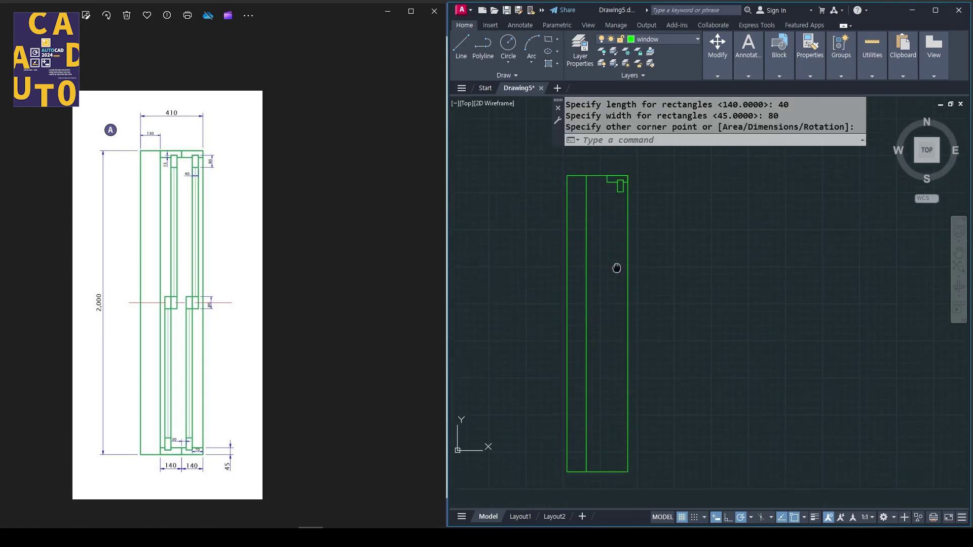
{"action": "type", "text": "l"}
{"action": "key", "text": "Return"}
{"action": "left_click", "coordinate": [567, 323]}
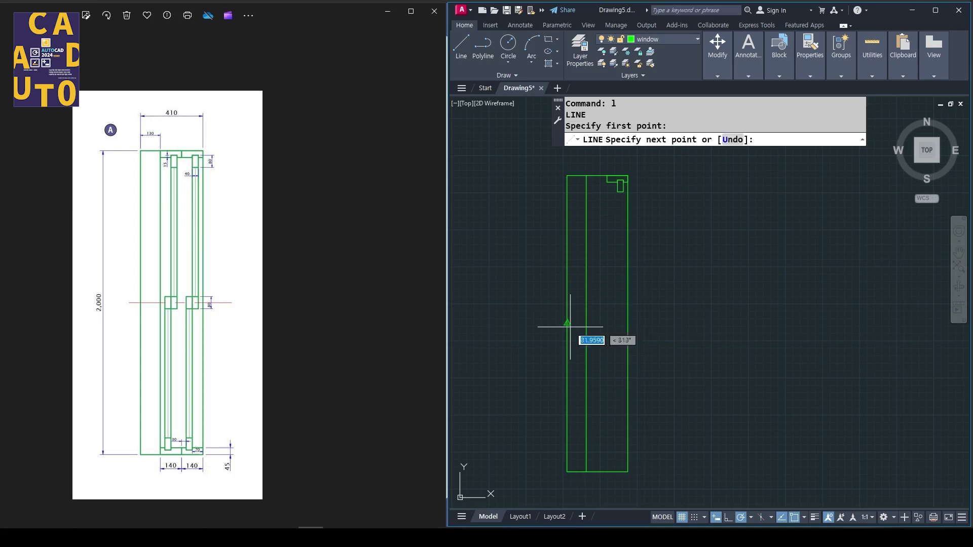
{"action": "left_click", "coordinate": [628, 324]}
{"action": "key", "text": "Return"}
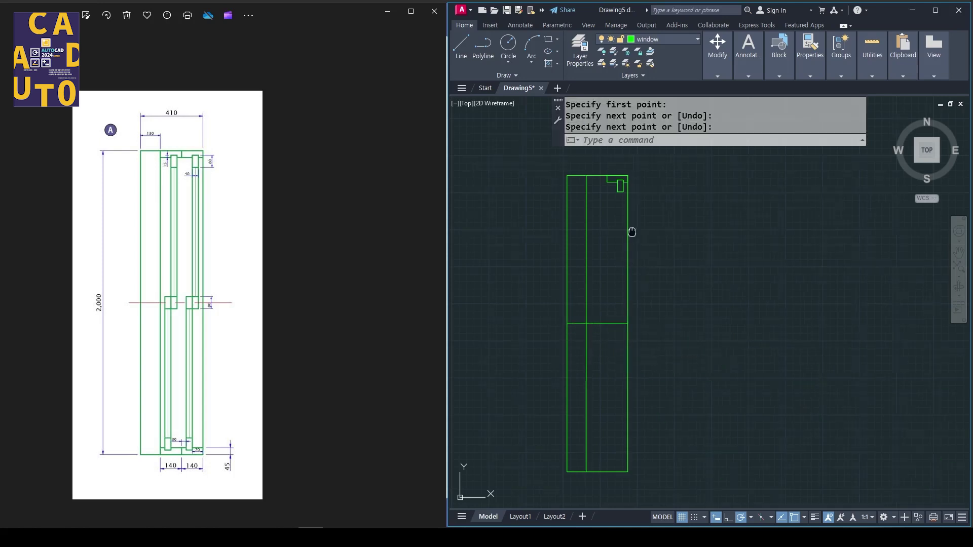
Copy the 40 by 80 rectangle straight down so that it is centred on the window's horizontal midline
{"action": "middle_click_drag", "start_coordinate": [632, 232], "coordinate": [617, 281]}
{"action": "scroll", "coordinate": [612, 243], "scroll_direction": "up", "scroll_amount": 2}
{"action": "left_click", "coordinate": [606, 238]}
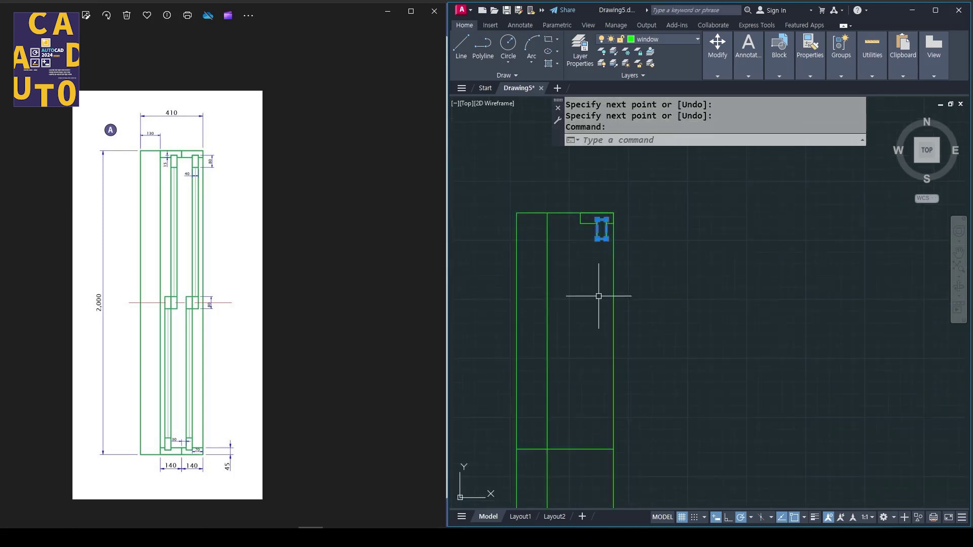
{"action": "type", "text": "co"}
{"action": "key", "text": "Return"}
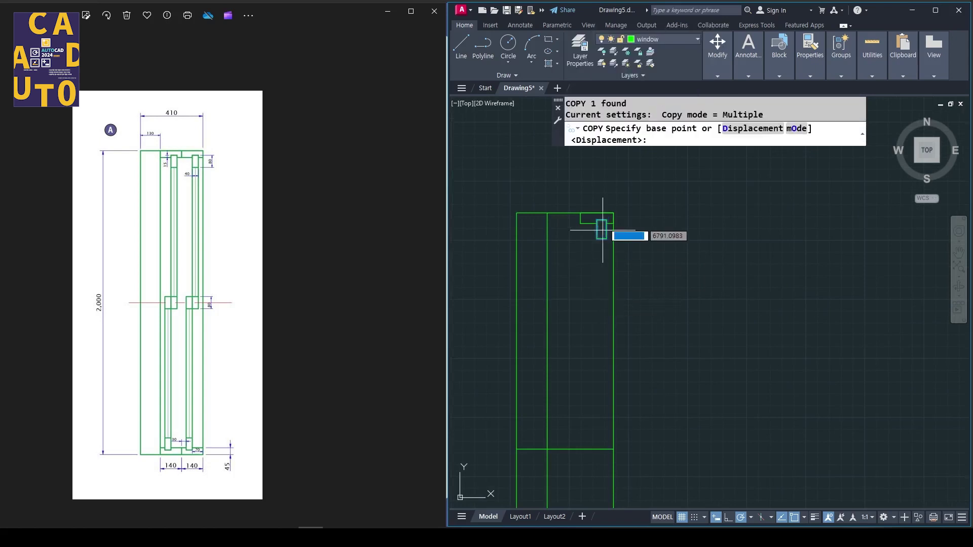
{"action": "scroll", "coordinate": [604, 218], "scroll_direction": "up", "scroll_amount": 2}
{"action": "left_click", "coordinate": [599, 238]}
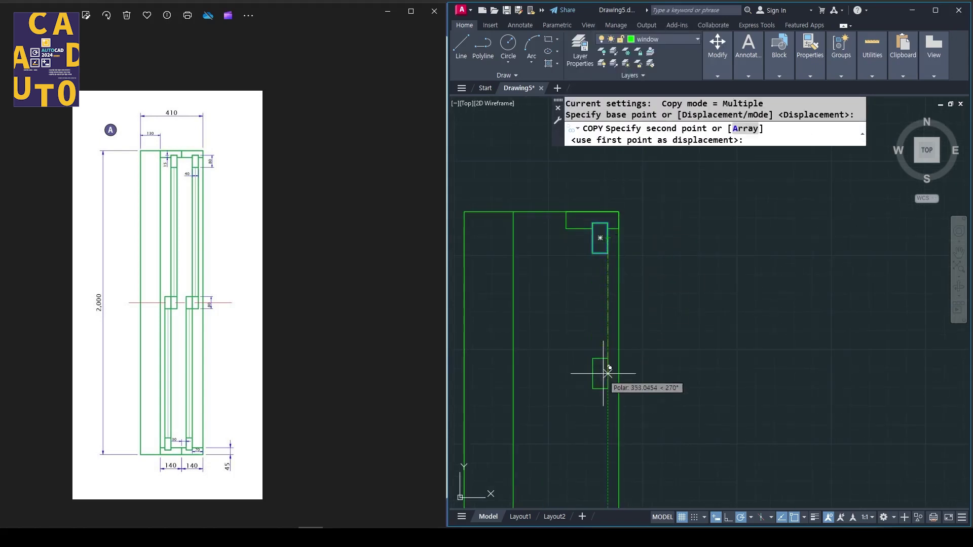
{"action": "middle_click_drag", "start_coordinate": [604, 437], "coordinate": [604, 309]}
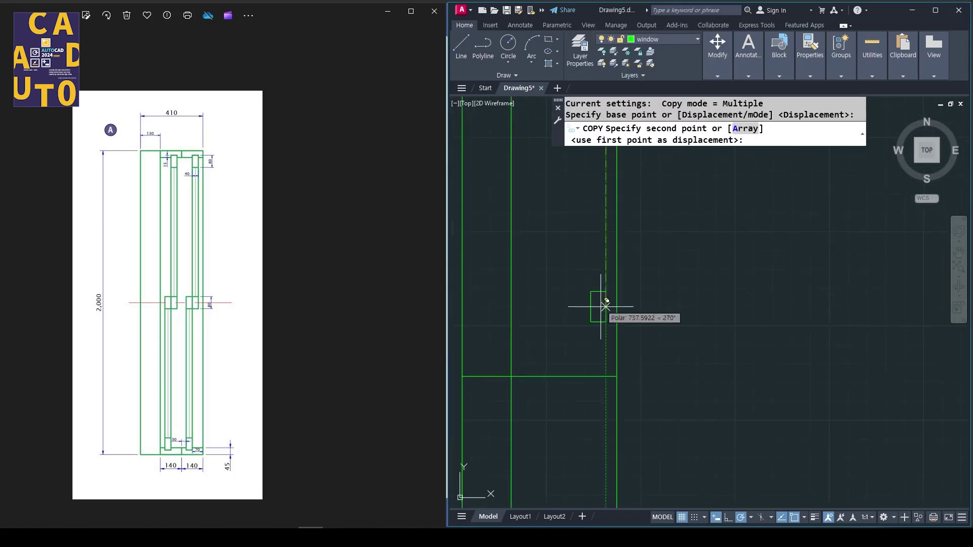
{"action": "left_click", "coordinate": [598, 377]}
{"action": "scroll", "coordinate": [629, 340], "scroll_direction": "down", "scroll_amount": 2}
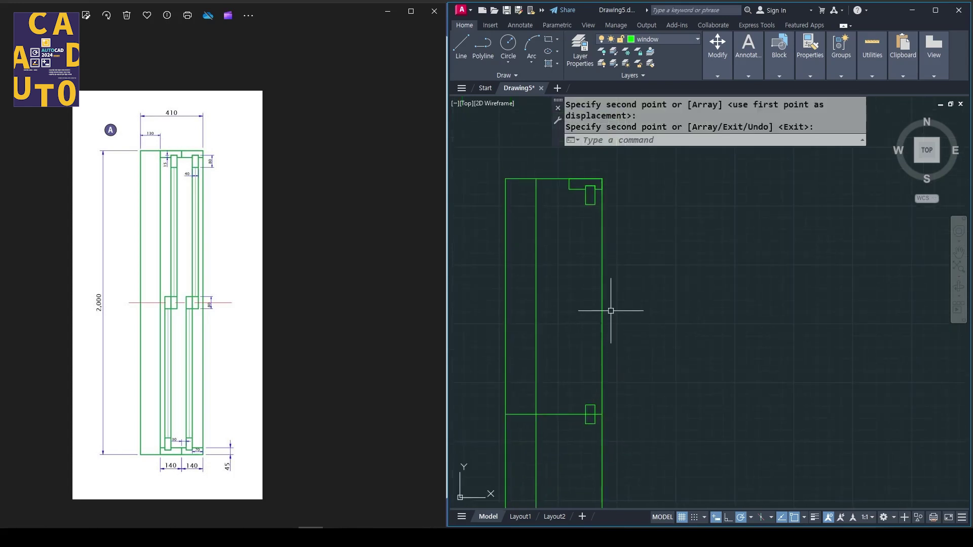
{"action": "key", "text": "Return"}
Draw two vertical lines joining the left and right sides of the upper and middle sash rectangles
{"action": "type", "text": "l"}
{"action": "key", "text": "Return"}
{"action": "left_click", "coordinate": [588, 203]}
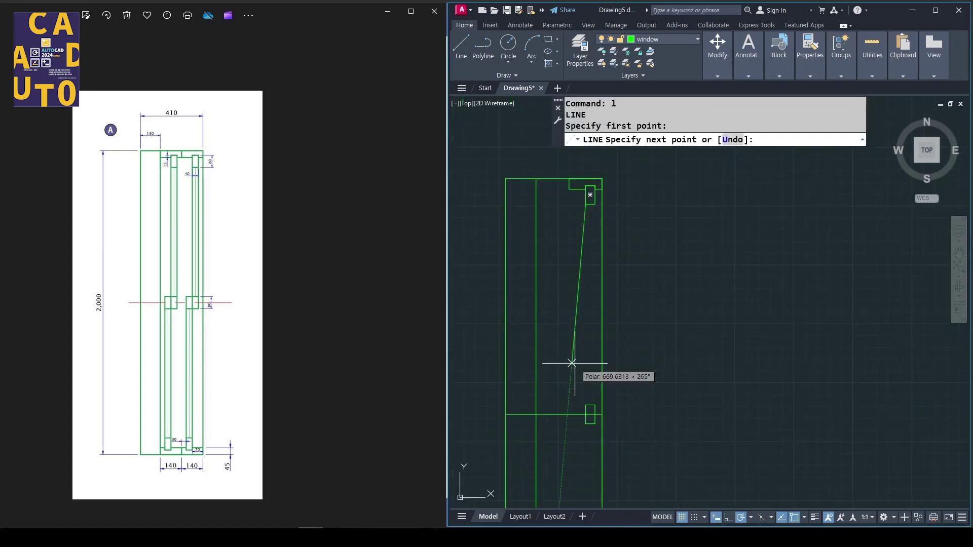
{"action": "left_click", "coordinate": [585, 401]}
{"action": "key", "text": "Return"}
{"action": "key", "text": "Return"}
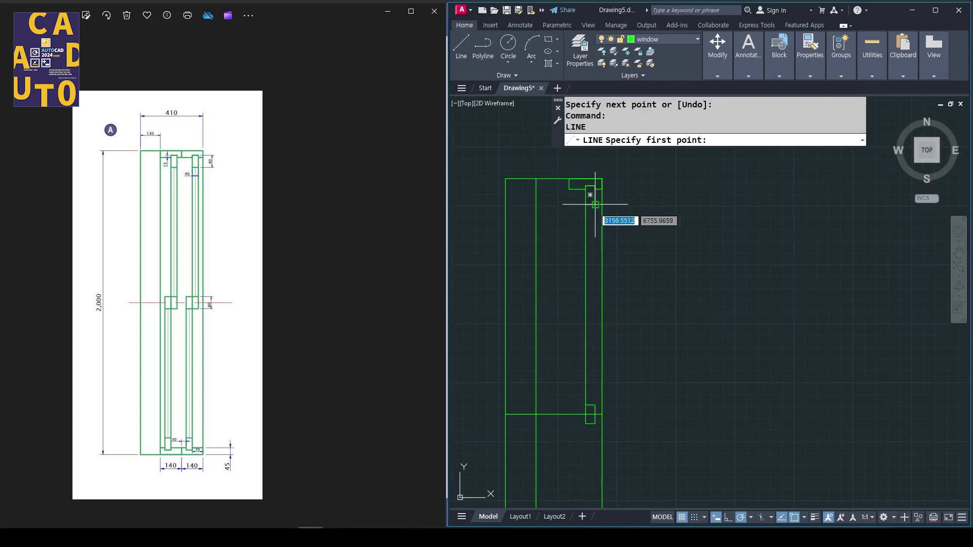
{"action": "left_click", "coordinate": [595, 204]}
{"action": "left_click", "coordinate": [595, 403]}
{"action": "key", "text": "Return"}
Draw a vertical glass line centred between the sash sides, from the upper sash rectangle to the middle one
{"action": "scroll", "coordinate": [589, 200], "scroll_direction": "up", "scroll_amount": 2}
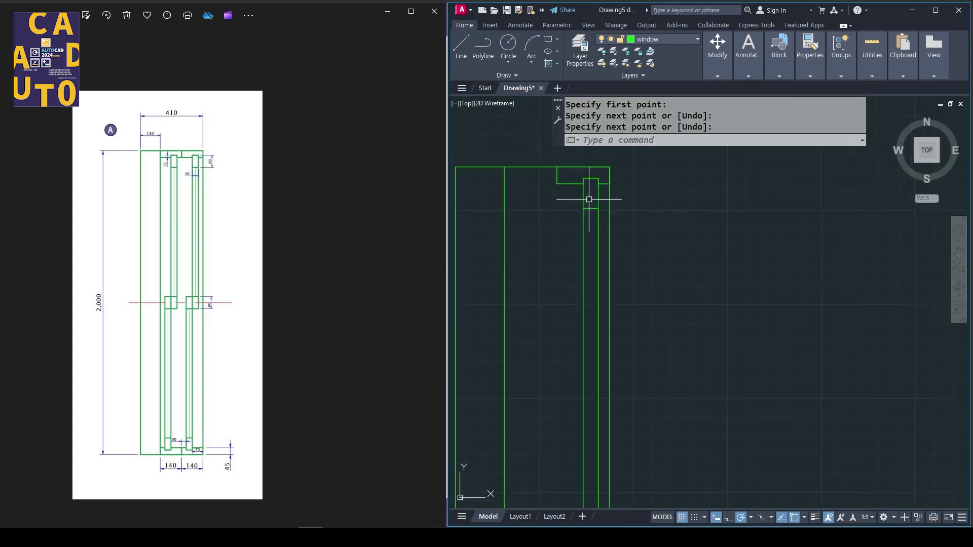
{"action": "scroll", "coordinate": [589, 199], "scroll_direction": "up", "scroll_amount": 2}
{"action": "key", "text": "Return"}
{"action": "left_click", "coordinate": [591, 210]}
{"action": "scroll", "coordinate": [589, 248], "scroll_direction": "down", "scroll_amount": 3}
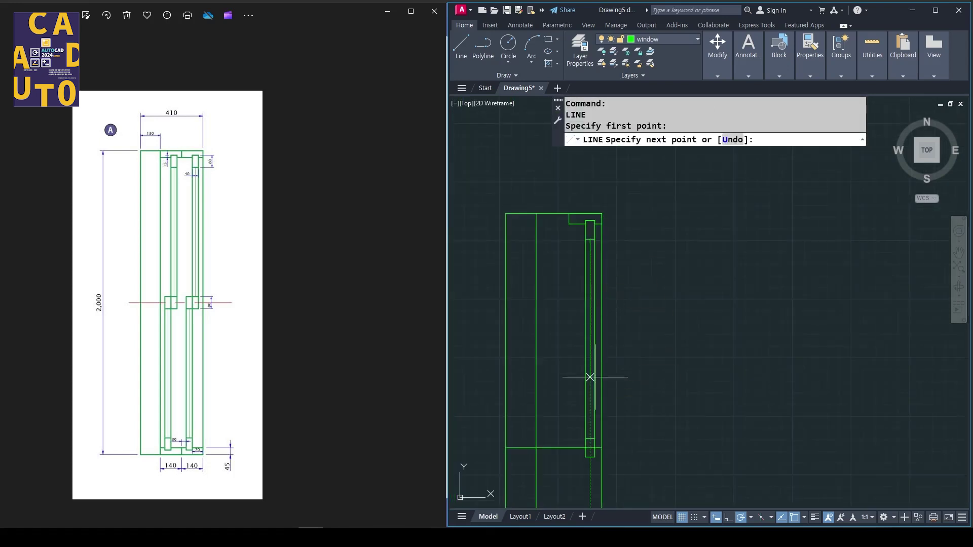
{"action": "left_click", "coordinate": [590, 448]}
{"action": "key", "text": "Return"}
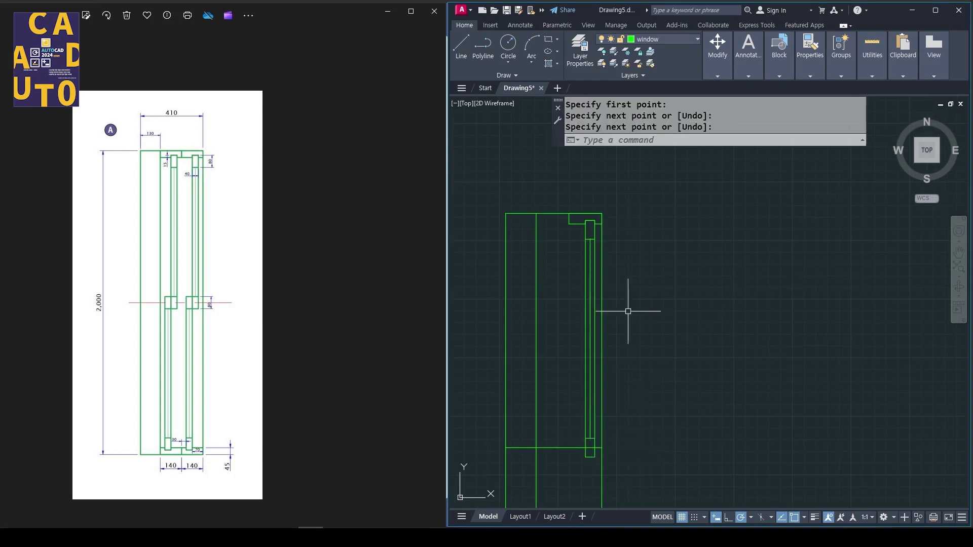
{"action": "scroll", "coordinate": [588, 237], "scroll_direction": "up", "scroll_amount": 4}
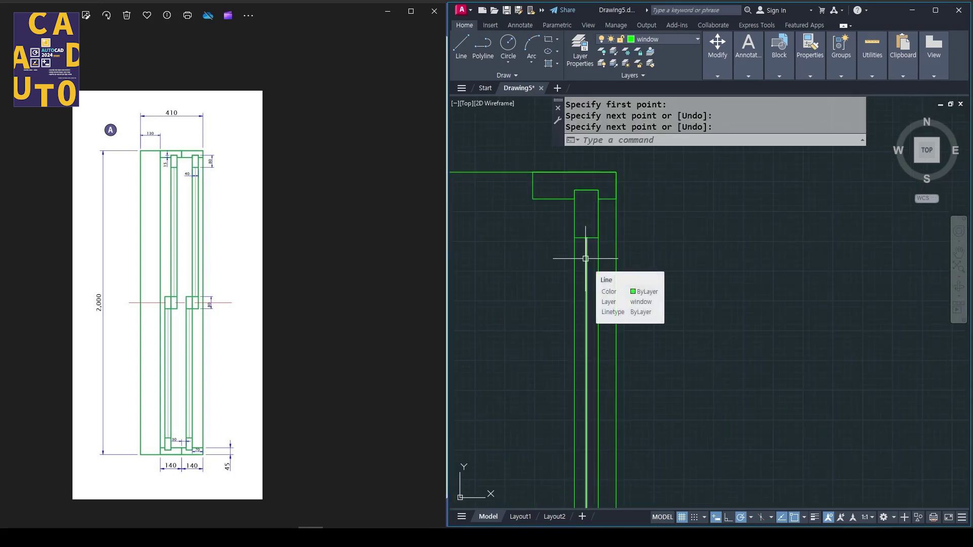
{"action": "left_click", "coordinate": [586, 258]}
{"action": "scroll", "coordinate": [644, 234], "scroll_direction": "down", "scroll_amount": 2}
{"action": "key", "text": "Escape"}
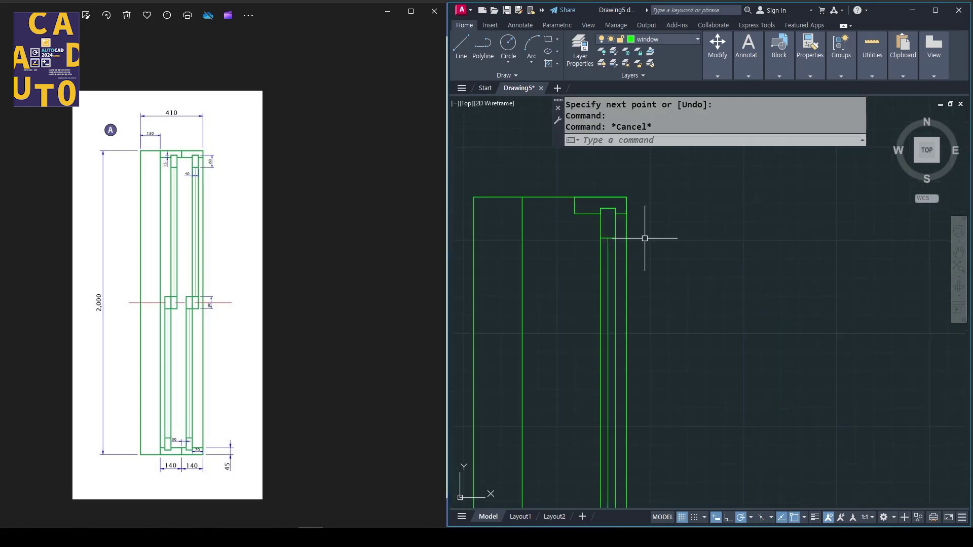
{"action": "scroll", "coordinate": [643, 236], "scroll_direction": "down", "scroll_amount": 2}
{"action": "left_click", "coordinate": [607, 216]}
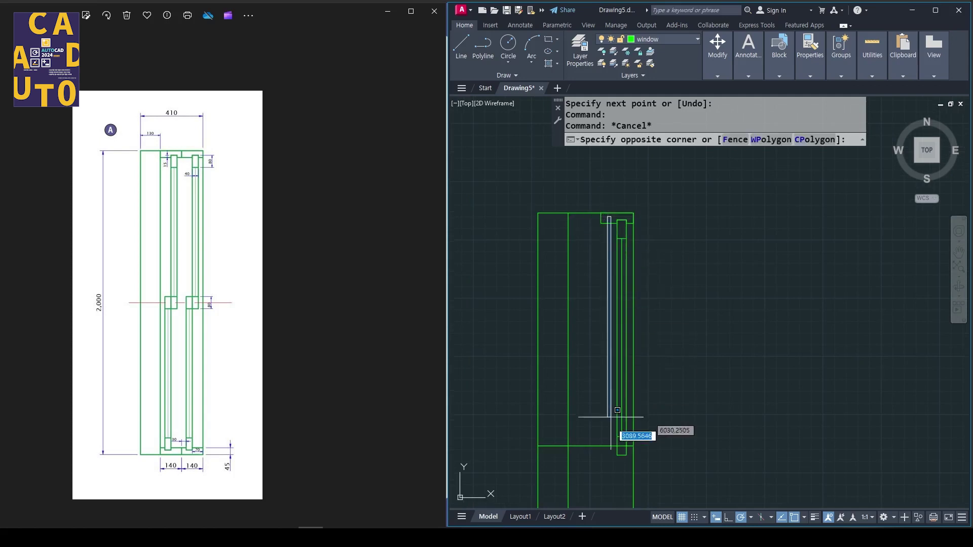
{"action": "left_click", "coordinate": [633, 475]}
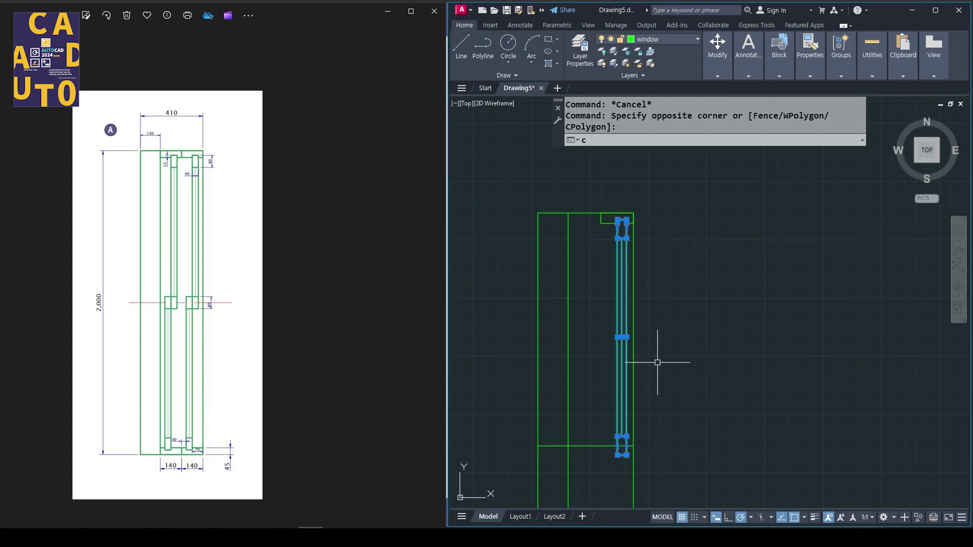
{"action": "key", "text": "BackSpace"}
{"action": "type", "text": "m"}
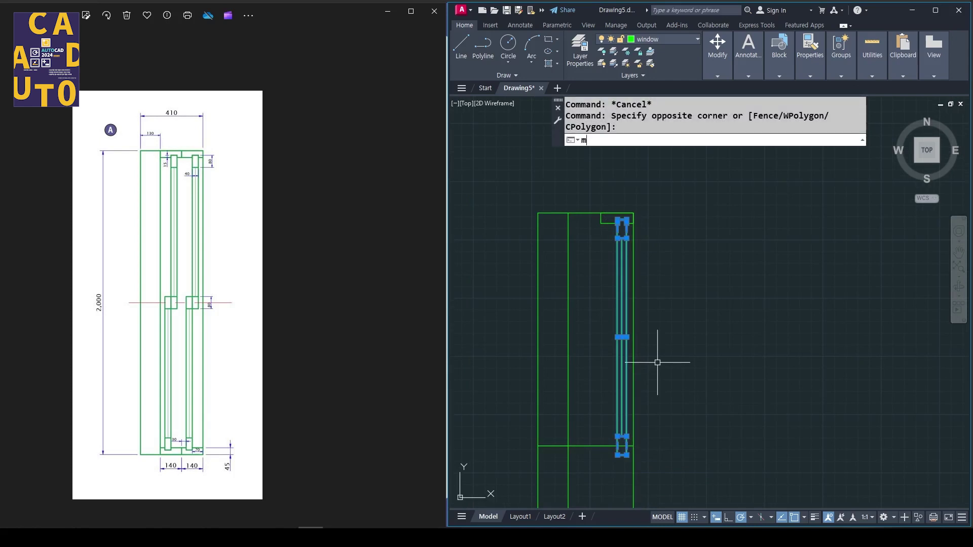
{"action": "type", "text": "i"}
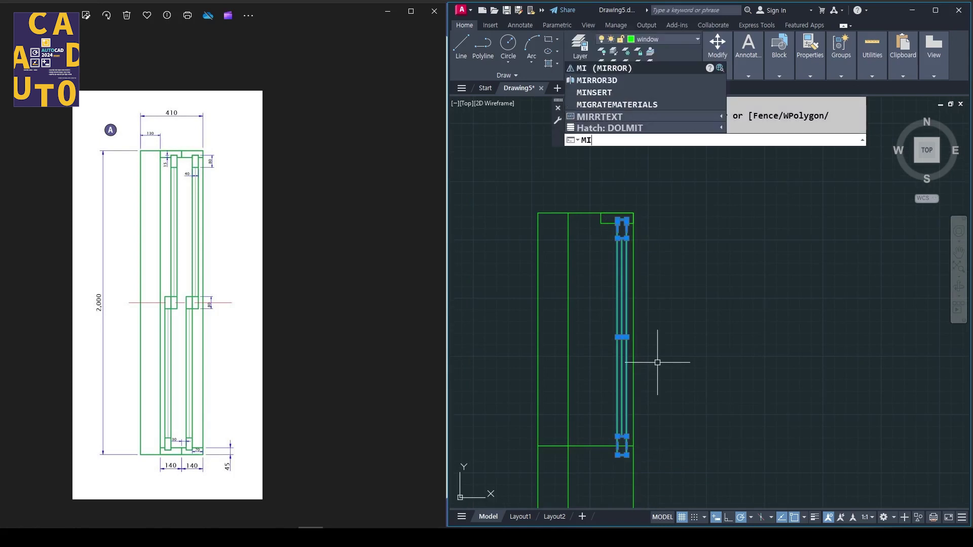
{"action": "key", "text": "Escape"}
{"action": "middle_click_drag", "start_coordinate": [602, 250], "coordinate": [602, 269]}
{"action": "key", "text": "Escape"}
Mirror the sash and notched corner frame about a vertical line outside the window's right edge, keeping the originals
{"action": "left_click", "coordinate": [591, 213]}
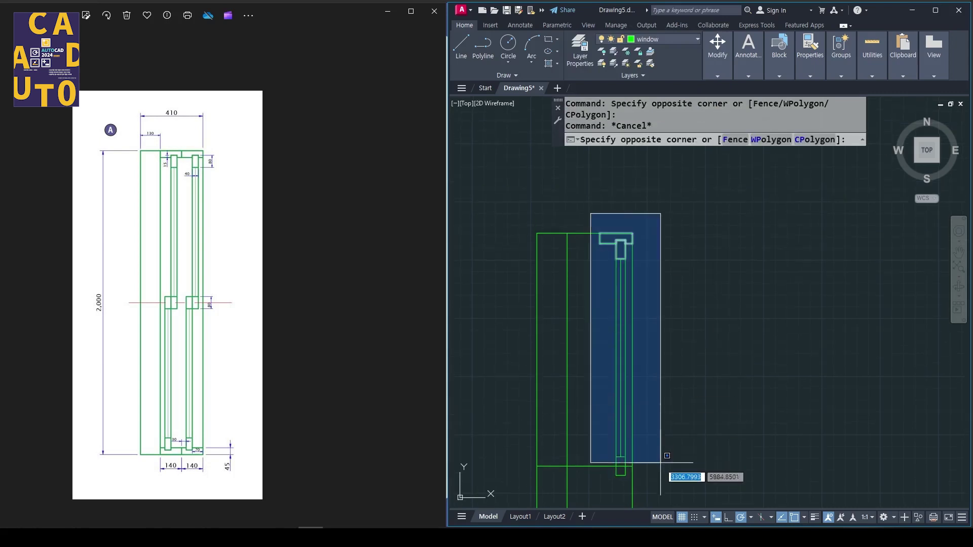
{"action": "left_click", "coordinate": [664, 487]}
{"action": "middle_click_drag", "start_coordinate": [672, 402], "coordinate": [667, 385]}
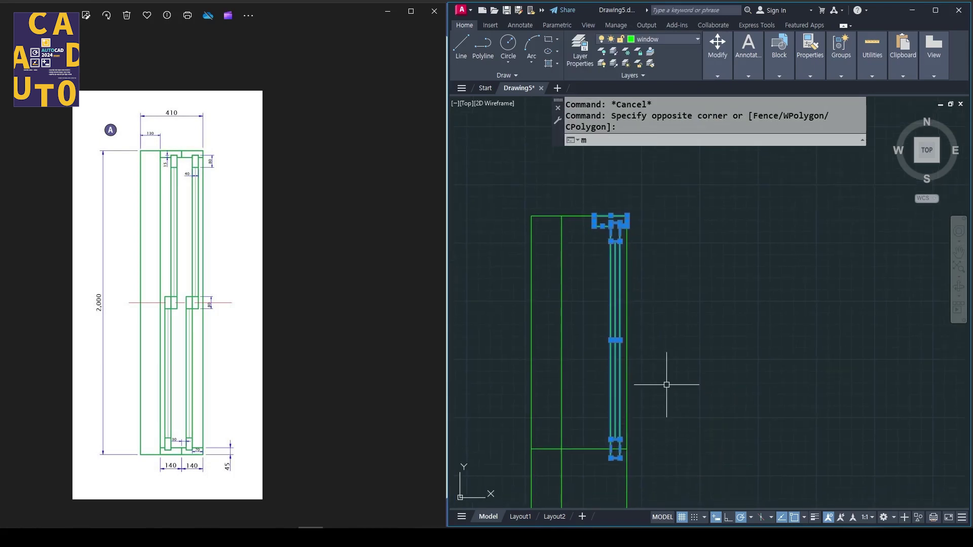
{"action": "key", "text": "Return"}
{"action": "left_click", "coordinate": [654, 225]}
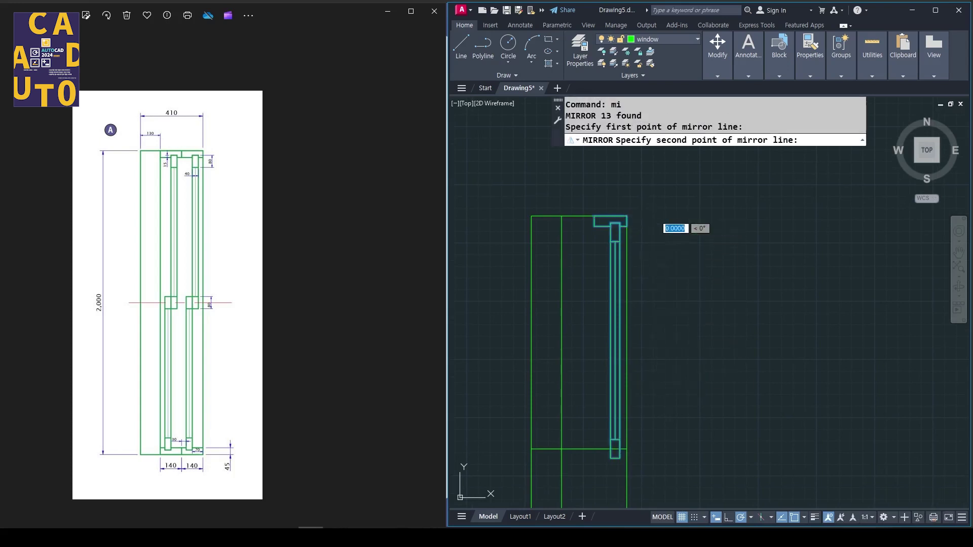
{"action": "left_click", "coordinate": [654, 434]}
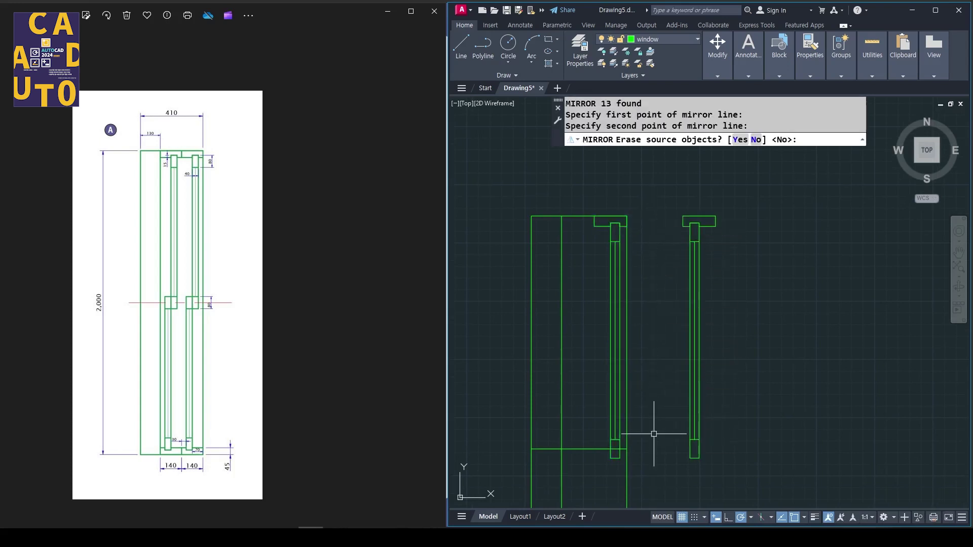
{"action": "key", "text": "Return"}
Mirror the sash and frame copy outside the window about a horizontal line through the sash, erasing the source objects
{"action": "scroll", "coordinate": [606, 339], "scroll_direction": "down", "scroll_amount": 2}
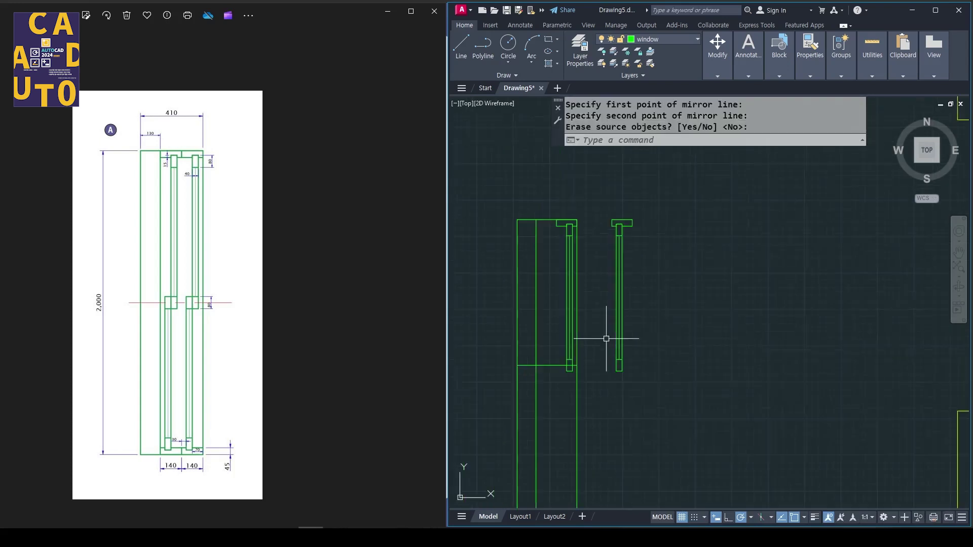
{"action": "left_click", "coordinate": [603, 218]}
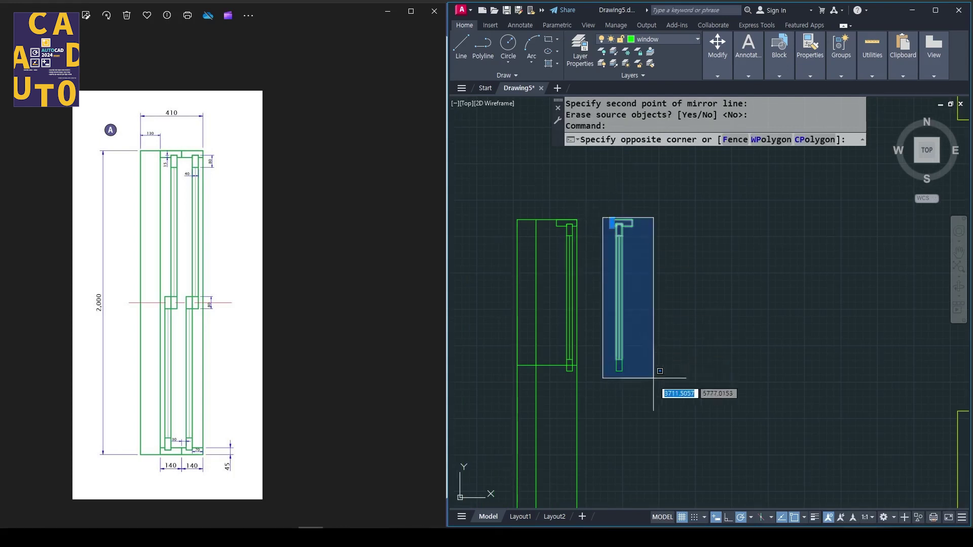
{"action": "left_click", "coordinate": [655, 411]}
{"action": "scroll", "coordinate": [638, 284], "scroll_direction": "up", "scroll_amount": 4}
{"action": "scroll", "coordinate": [638, 289], "scroll_direction": "down", "scroll_amount": 2}
{"action": "type", "text": "m"}
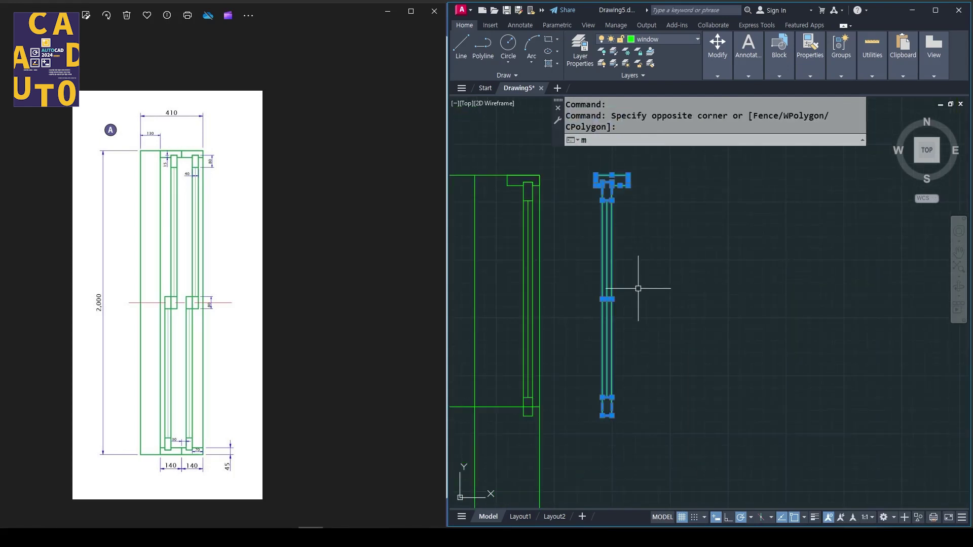
{"action": "type", "text": "i"}
{"action": "key", "text": "Return"}
{"action": "left_click", "coordinate": [574, 287]}
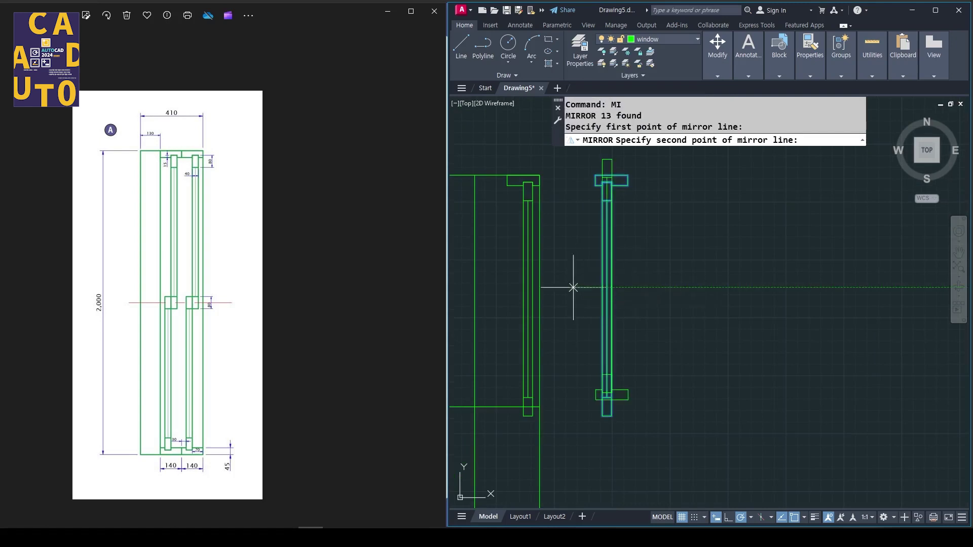
{"action": "left_click", "coordinate": [668, 287]}
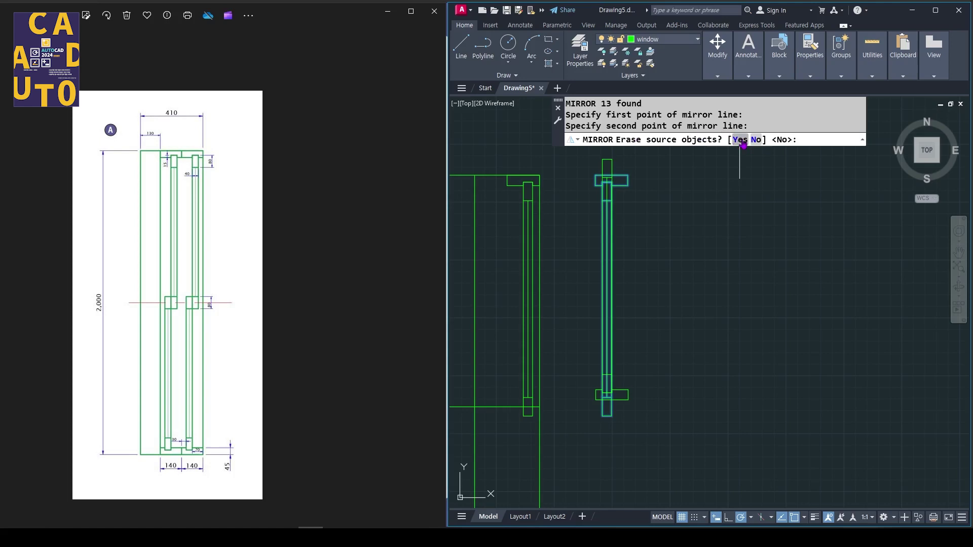
{"action": "left_click", "coordinate": [741, 139]}
Start moving the whole flipped sash and frame copy that stands beside the window
{"action": "scroll", "coordinate": [691, 260], "scroll_direction": "down", "scroll_amount": 2}
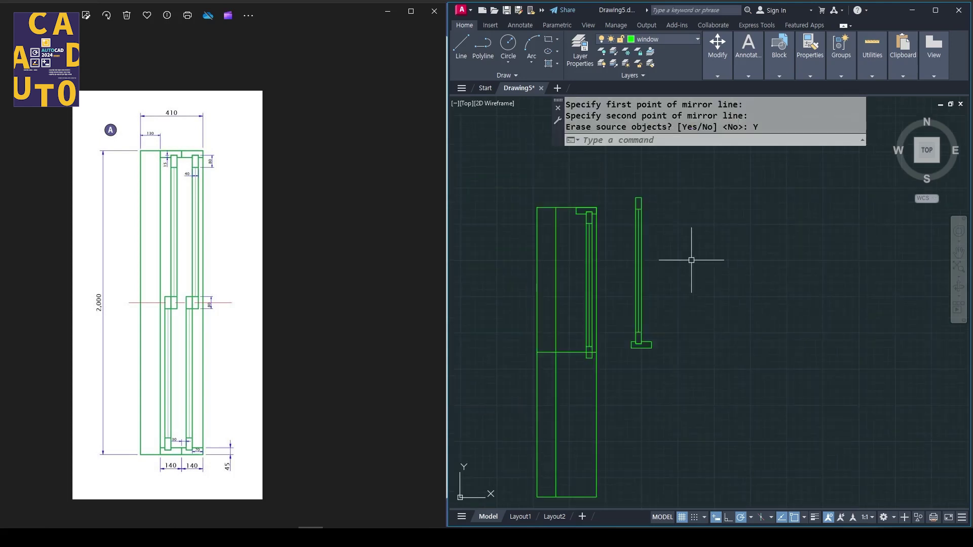
{"action": "middle_click_drag", "start_coordinate": [683, 335], "coordinate": [702, 320]}
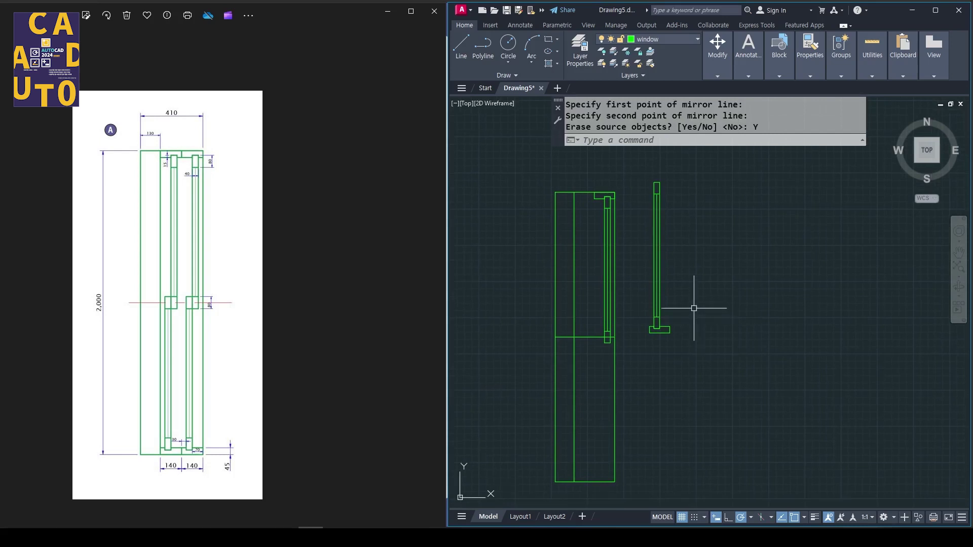
{"action": "left_click", "coordinate": [630, 174]}
{"action": "left_click", "coordinate": [704, 360]}
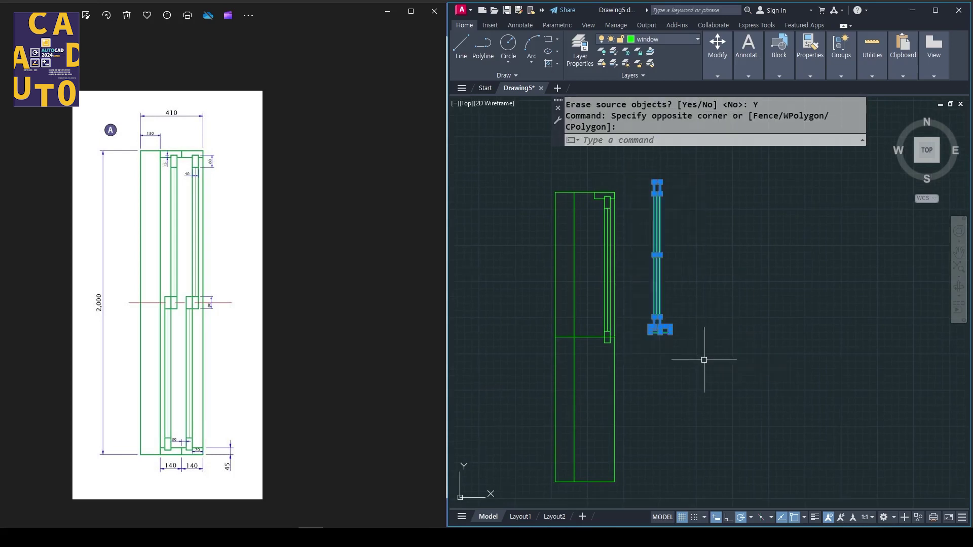
{"action": "type", "text": "m"}
{"action": "key", "text": "Return"}
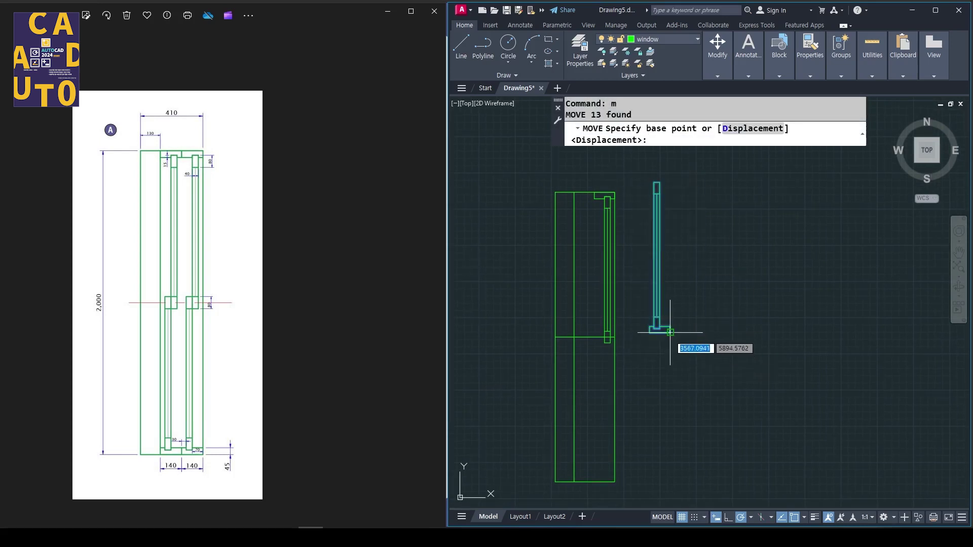
Move the loose sash and rail assembly by its lower-right corner onto the window frame's lower-right corner
{"action": "left_click", "coordinate": [660, 330]}
{"action": "middle_click_drag", "start_coordinate": [630, 436], "coordinate": [624, 407]}
{"action": "scroll", "coordinate": [620, 401], "scroll_direction": "up", "scroll_amount": 2}
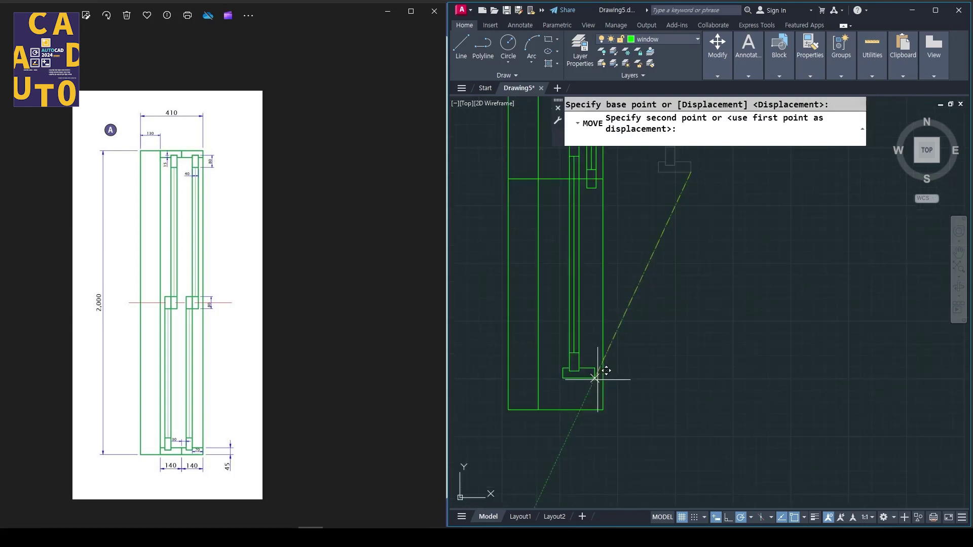
{"action": "left_click", "coordinate": [611, 403]}
{"action": "scroll", "coordinate": [649, 314], "scroll_direction": "down", "scroll_amount": 3}
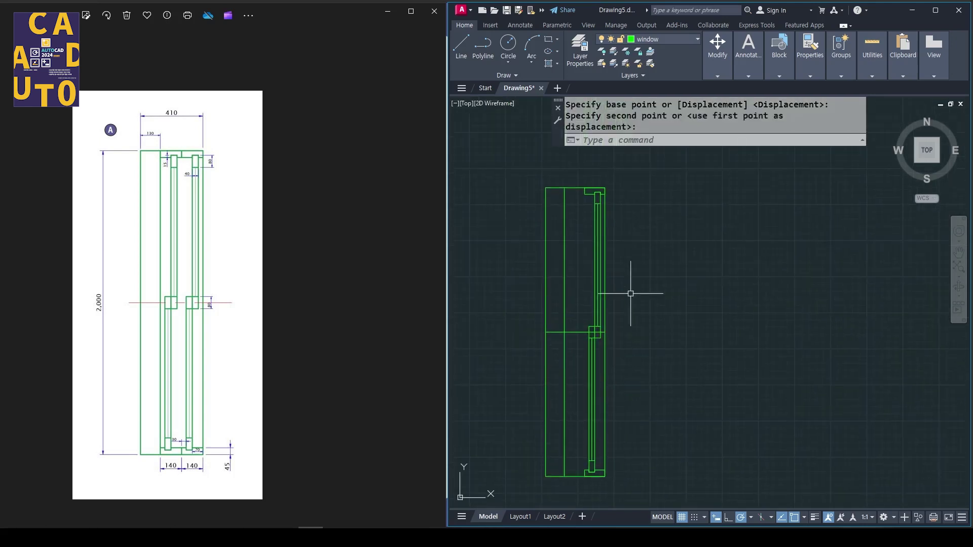
Copy the upper and lower sash assemblies with their end rails 140 to the left, snapping corner to corner
{"action": "left_click", "coordinate": [583, 178]}
{"action": "left_click", "coordinate": [643, 481]}
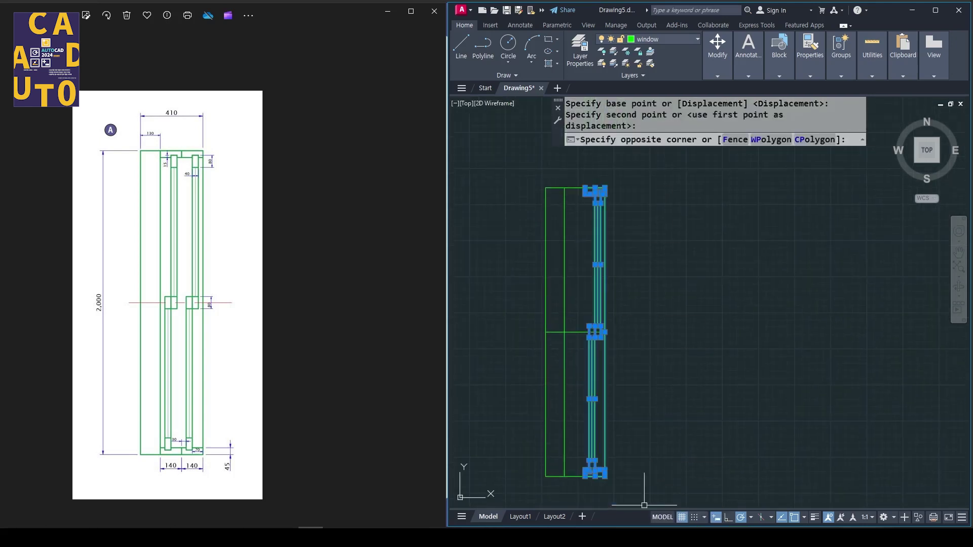
{"action": "scroll", "coordinate": [575, 458], "scroll_direction": "up", "scroll_amount": 2}
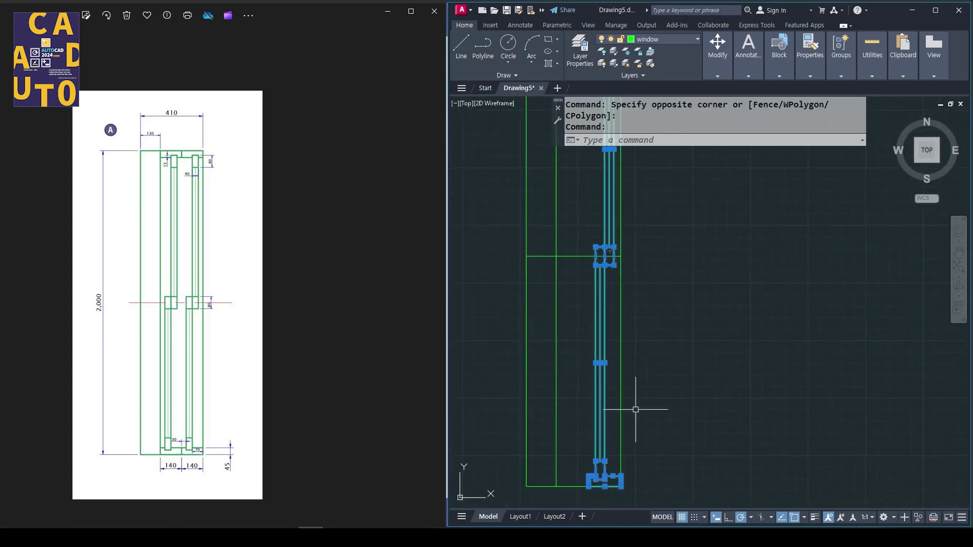
{"action": "scroll", "coordinate": [635, 409], "scroll_direction": "up", "scroll_amount": 2}
{"action": "type", "text": "o"}
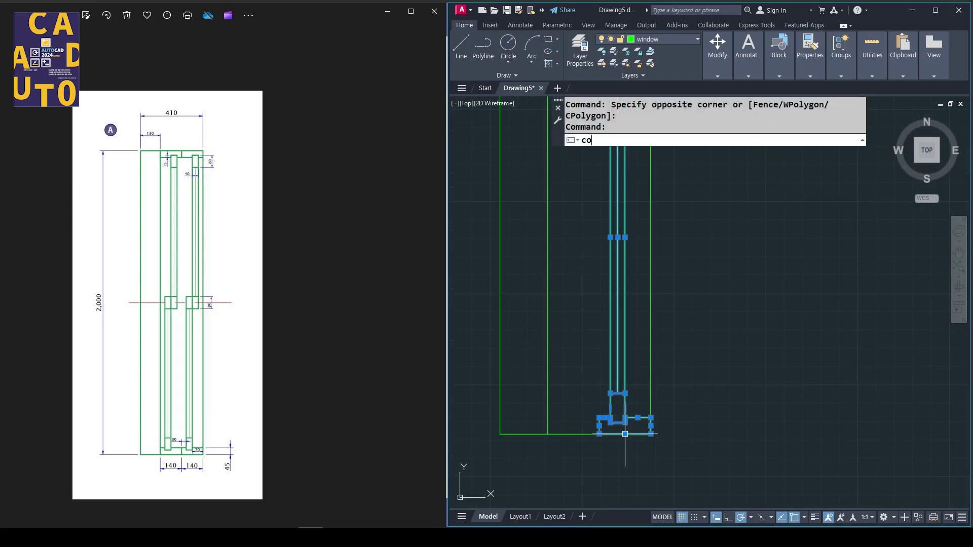
{"action": "key", "text": "Return"}
{"action": "scroll", "coordinate": [625, 436], "scroll_direction": "up", "scroll_amount": 2}
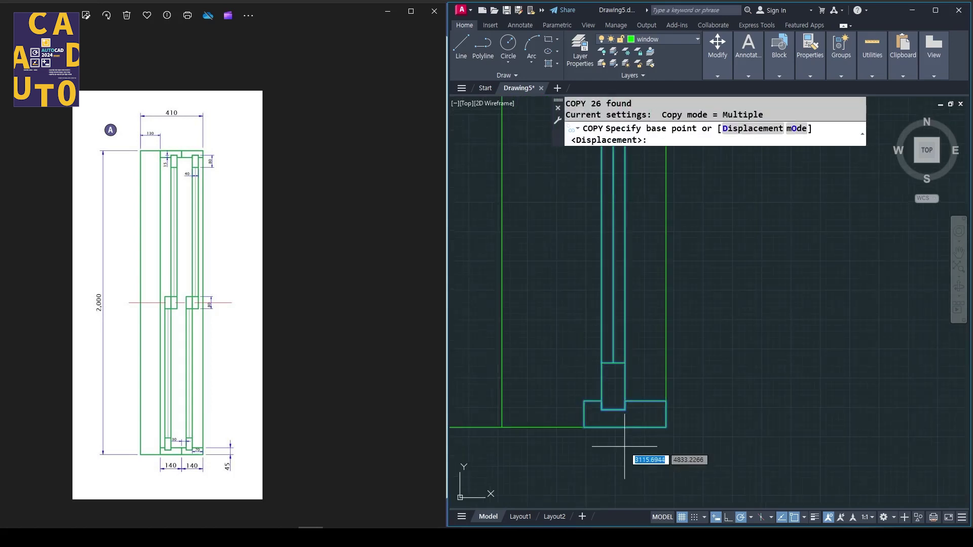
{"action": "left_click", "coordinate": [665, 429]}
{"action": "left_click", "coordinate": [584, 428]}
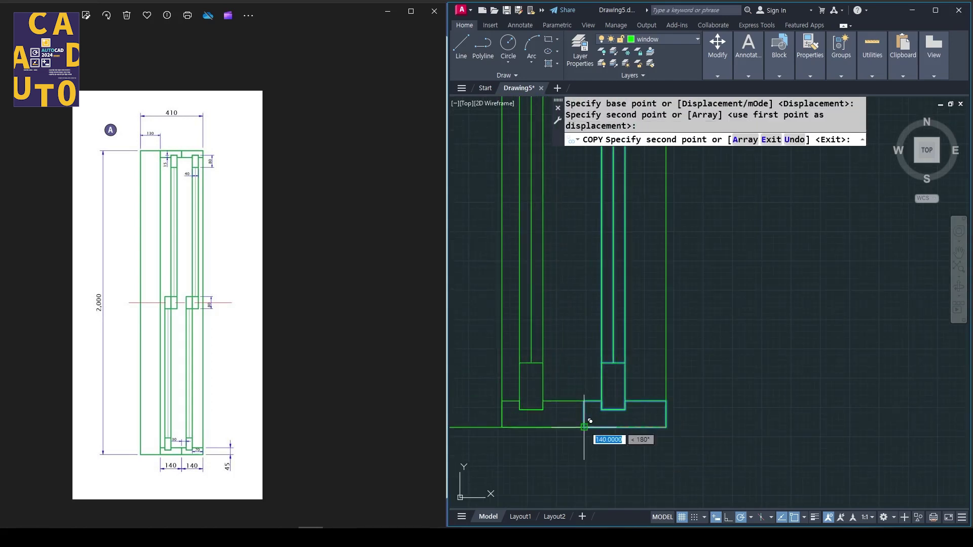
{"action": "key", "text": "Return"}
{"action": "scroll", "coordinate": [701, 417], "scroll_direction": "down", "scroll_amount": 4}
{"action": "scroll", "coordinate": [716, 332], "scroll_direction": "up", "scroll_amount": 2}
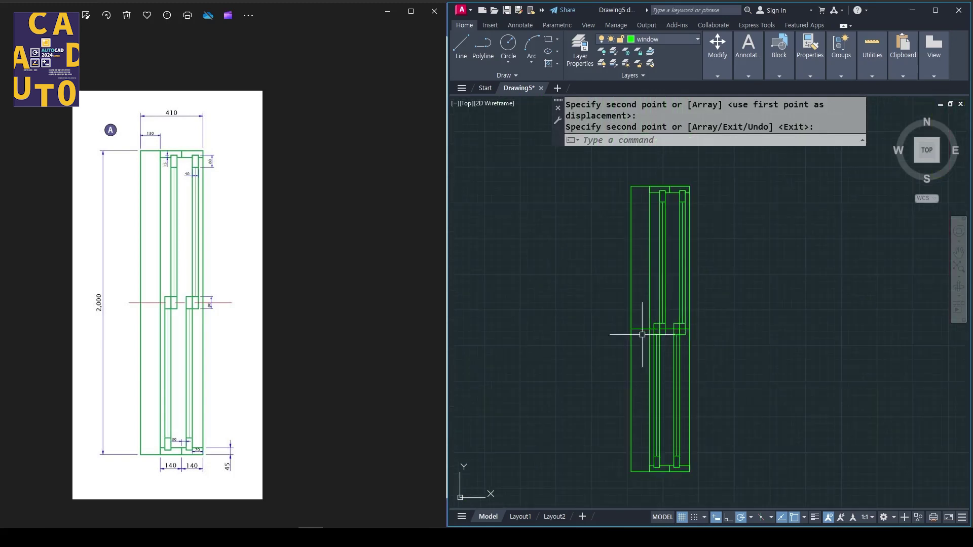
Assign the horizontal line across the middle of the window to the center layer
{"action": "left_click", "coordinate": [644, 329]}
{"action": "left_click", "coordinate": [669, 40]}
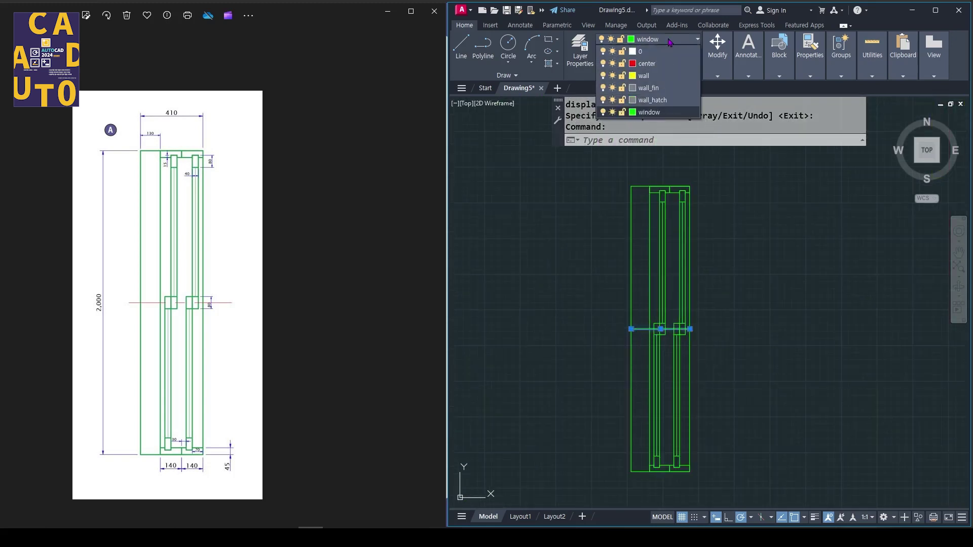
{"action": "left_click", "coordinate": [662, 63]}
{"action": "mouse_move", "coordinate": [738, 310]}
{"action": "middle_mouse_down"}
{"action": "mouse_move", "coordinate": [662, 306]}
{"action": "mouse_move", "coordinate": [635, 325]}
{"action": "middle_mouse_up"}
{"action": "key", "text": "Escape"}
Move the complete window by its lower-right corner onto the inner corner of the left wall opening's lower edge
{"action": "scroll", "coordinate": [660, 261], "scroll_direction": "down", "scroll_amount": 2}
{"action": "scroll", "coordinate": [659, 262], "scroll_direction": "down", "scroll_amount": 2}
{"action": "scroll", "coordinate": [682, 283], "scroll_direction": "up", "scroll_amount": 2}
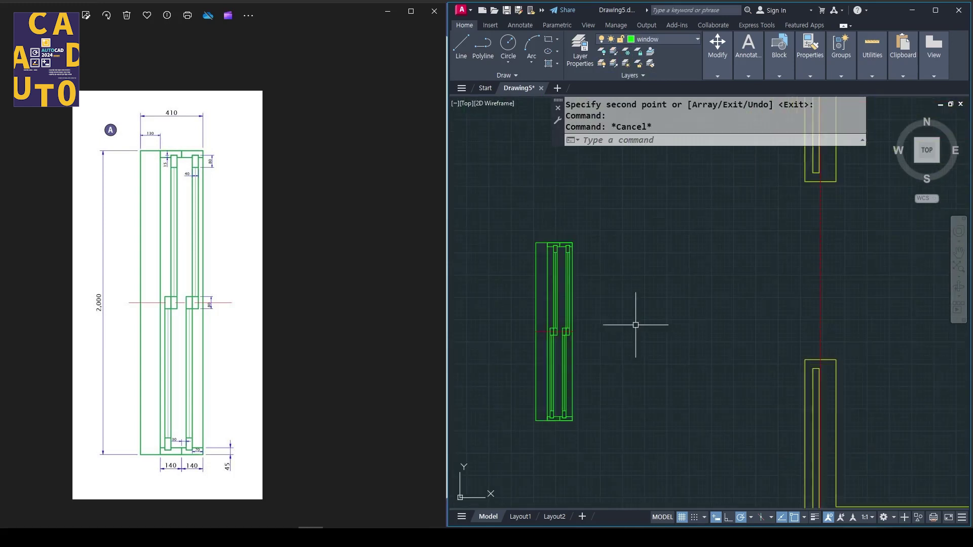
{"action": "left_click", "coordinate": [521, 237]}
{"action": "left_click", "coordinate": [609, 461]}
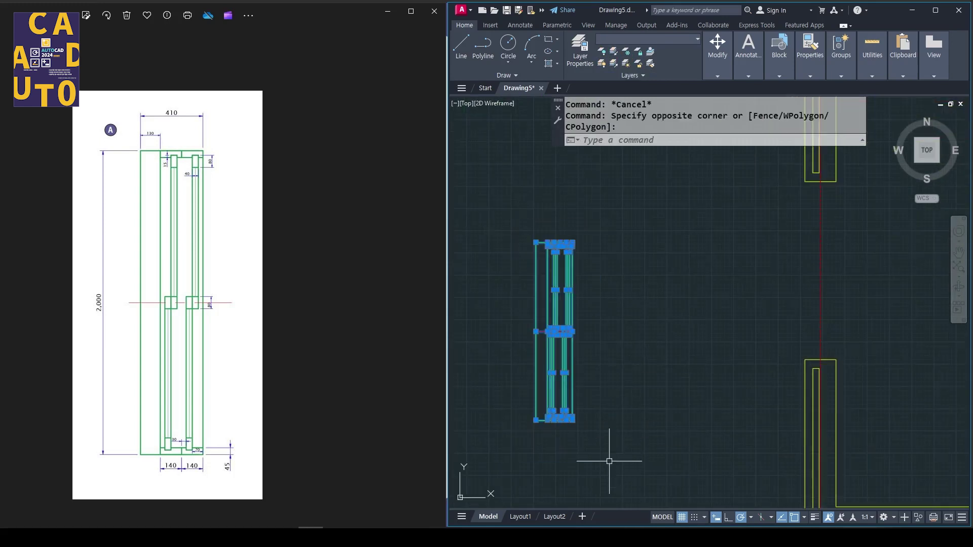
{"action": "type", "text": "m"}
{"action": "key", "text": "Return"}
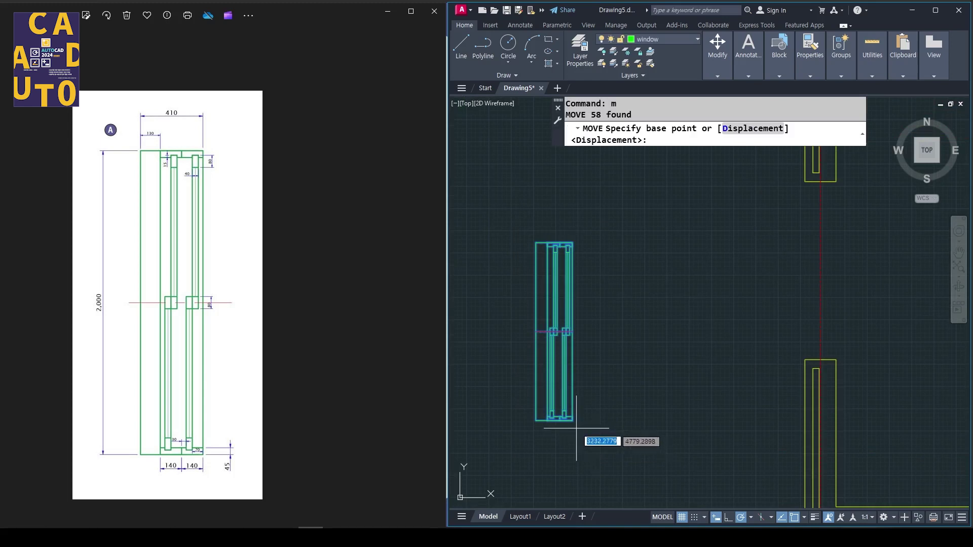
{"action": "left_click", "coordinate": [572, 420]}
{"action": "scroll", "coordinate": [699, 355], "scroll_direction": "up", "scroll_amount": 3}
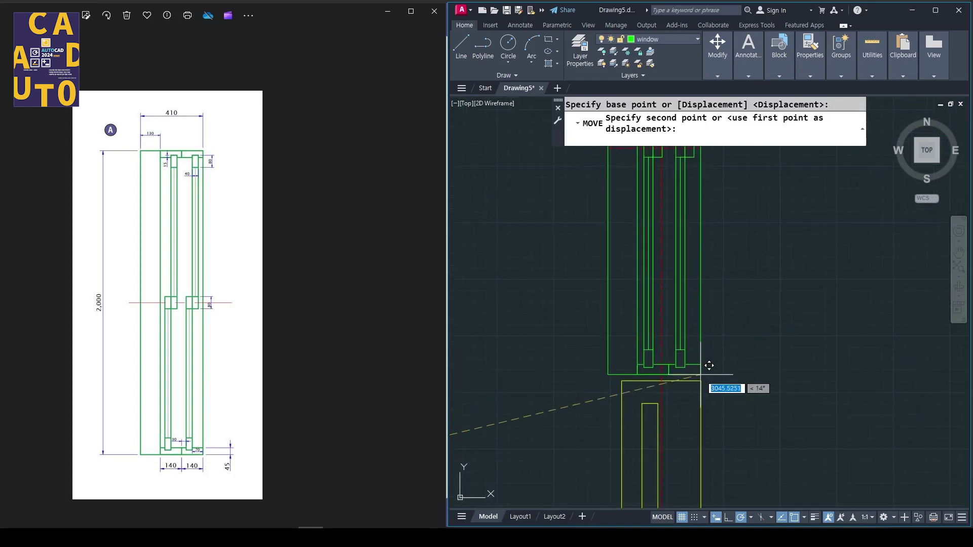
{"action": "left_click", "coordinate": [709, 372]}
{"action": "scroll", "coordinate": [691, 333], "scroll_direction": "down", "scroll_amount": 4}
{"action": "middle_click_drag", "start_coordinate": [734, 333], "coordinate": [743, 349]}
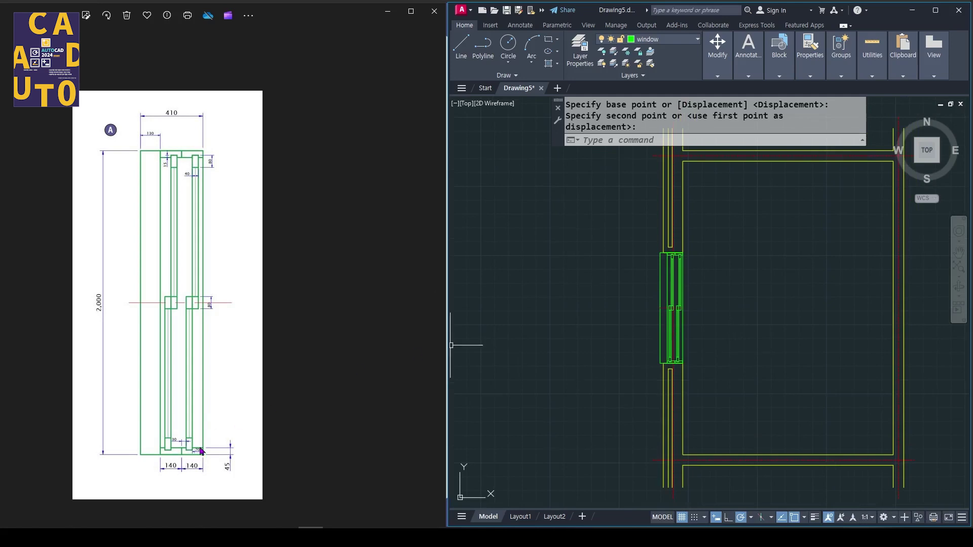
Bring up the floor plan reference and move the window parts, without the wall centerline, 30 to the right toward the room interior
{"action": "left_click_drag", "start_coordinate": [324, 14], "coordinate": [0, 59]}
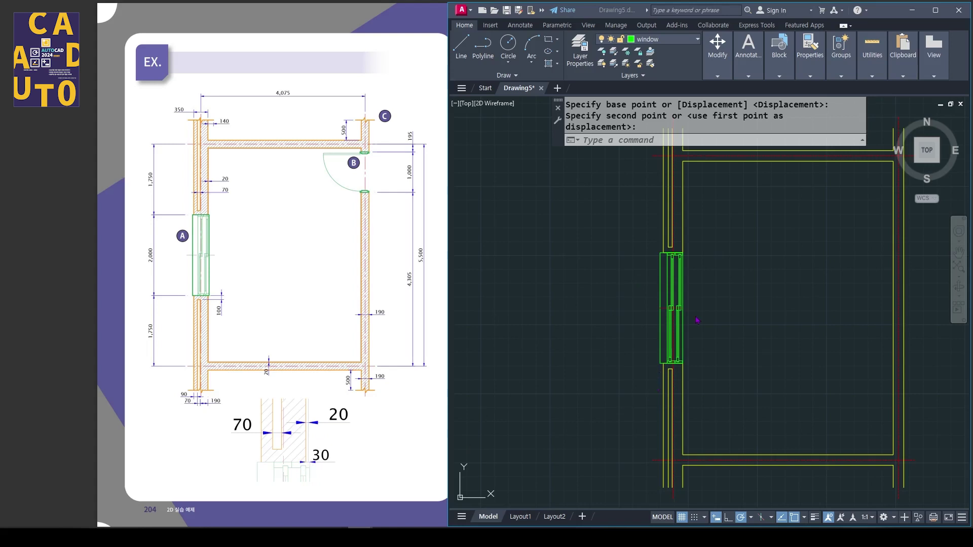
{"action": "scroll", "coordinate": [674, 314], "scroll_direction": "up", "scroll_amount": 3}
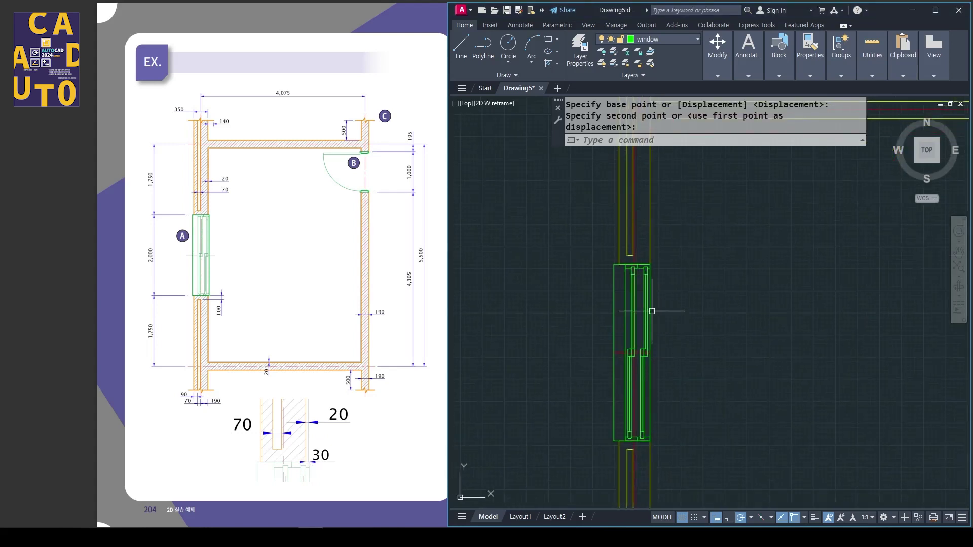
{"action": "left_click", "coordinate": [679, 296]}
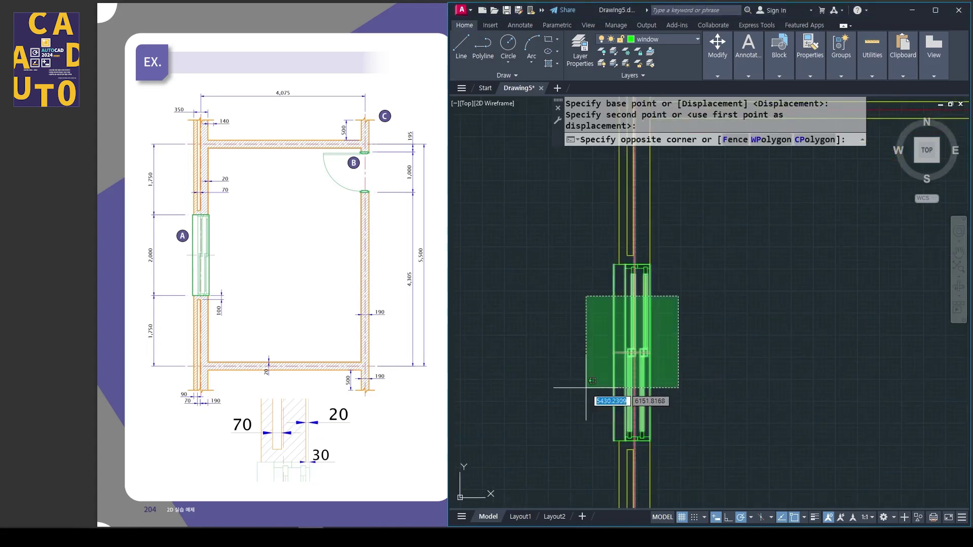
{"action": "left_click", "coordinate": [592, 381]}
{"action": "scroll", "coordinate": [644, 371], "scroll_direction": "up", "scroll_amount": 5}
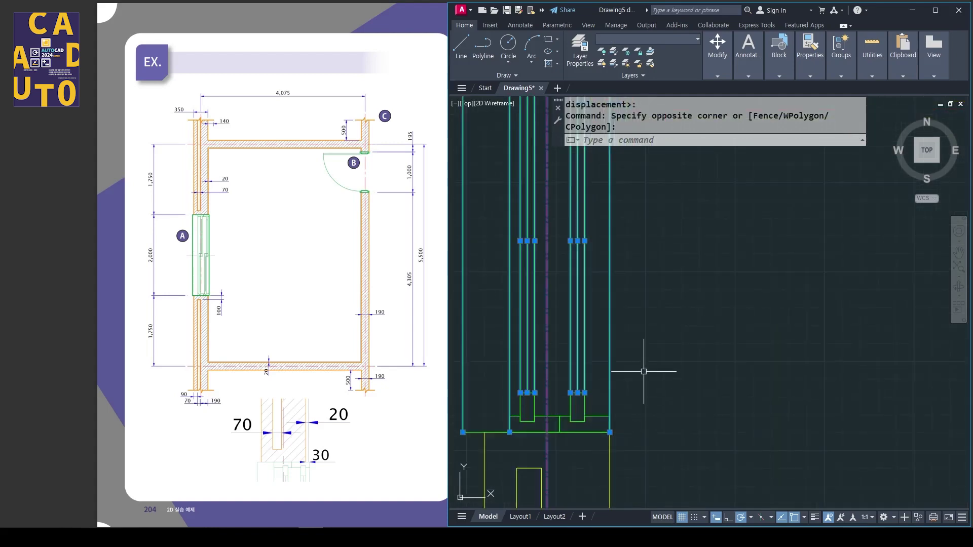
{"action": "left_click", "coordinate": [643, 371]}
{"action": "left_click", "coordinate": [498, 426]}
{"action": "scroll", "coordinate": [507, 423], "scroll_direction": "up", "scroll_amount": 4}
{"action": "left_click", "coordinate": [581, 382]}
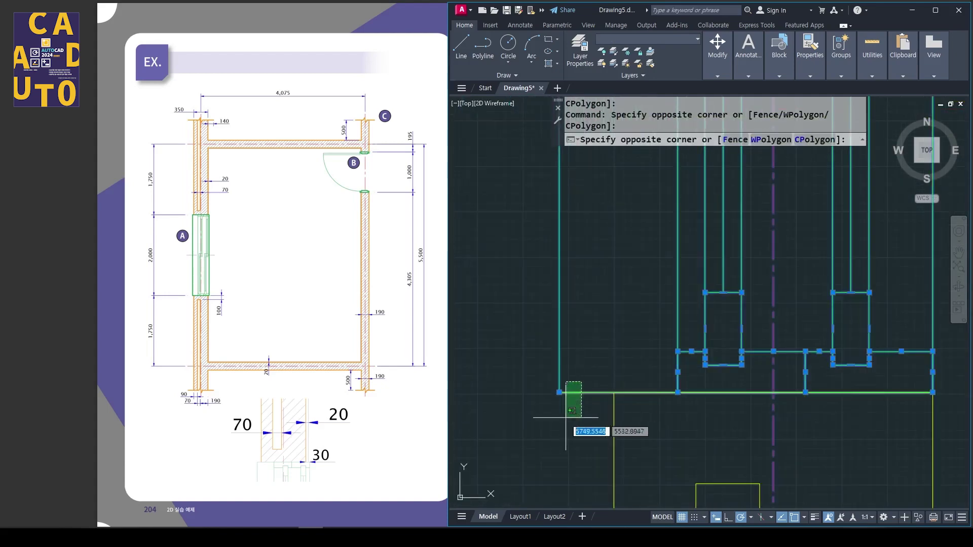
{"action": "left_click", "coordinate": [566, 418]}
{"action": "scroll", "coordinate": [598, 393], "scroll_direction": "down", "scroll_amount": 8}
{"action": "middle_click_drag", "start_coordinate": [643, 240], "coordinate": [646, 430]}
{"action": "scroll", "coordinate": [628, 275], "scroll_direction": "up", "scroll_amount": 2}
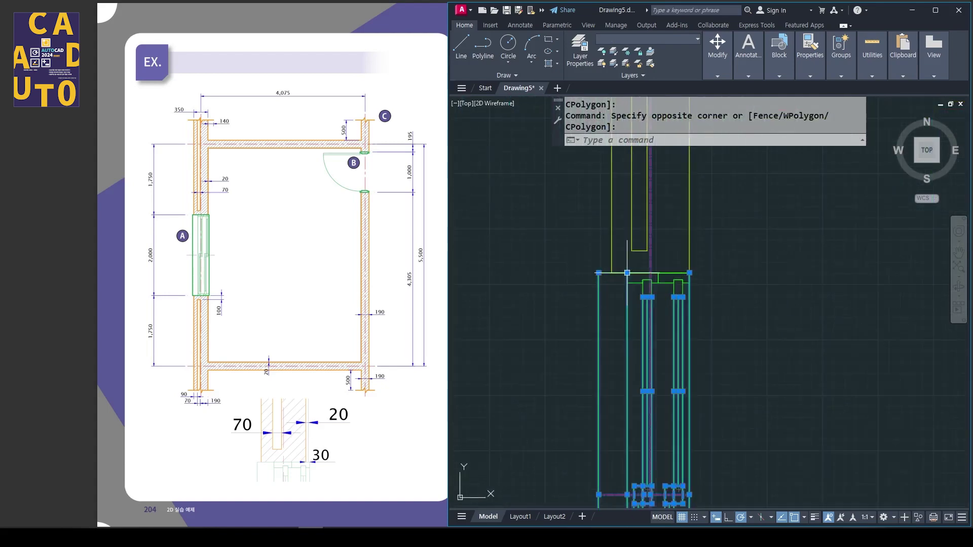
{"action": "scroll", "coordinate": [649, 273], "scroll_direction": "up", "scroll_amount": 2}
{"action": "left_click", "coordinate": [720, 271]}
{"action": "left_click", "coordinate": [606, 306]}
{"action": "scroll", "coordinate": [588, 262], "scroll_direction": "up", "scroll_amount": 2}
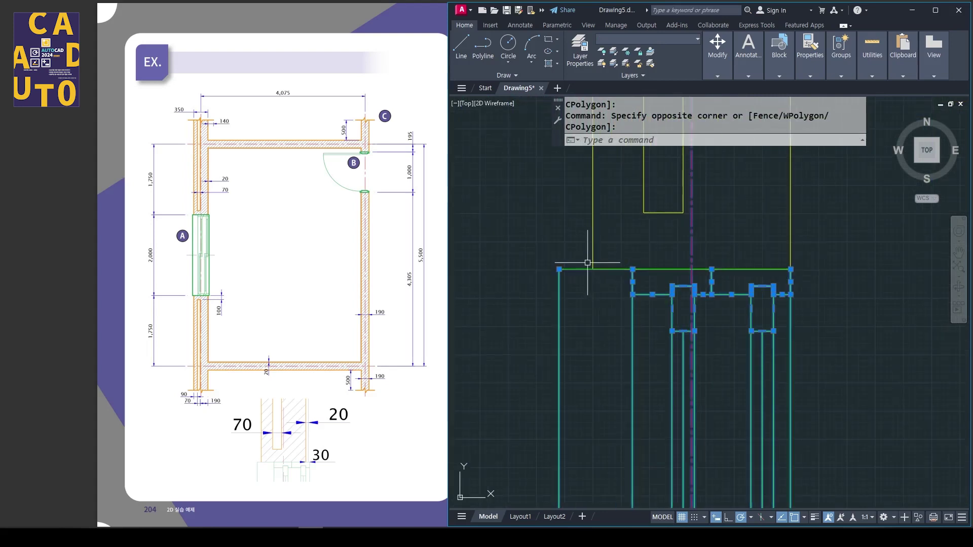
{"action": "left_click", "coordinate": [588, 263]}
{"action": "left_click", "coordinate": [563, 279]}
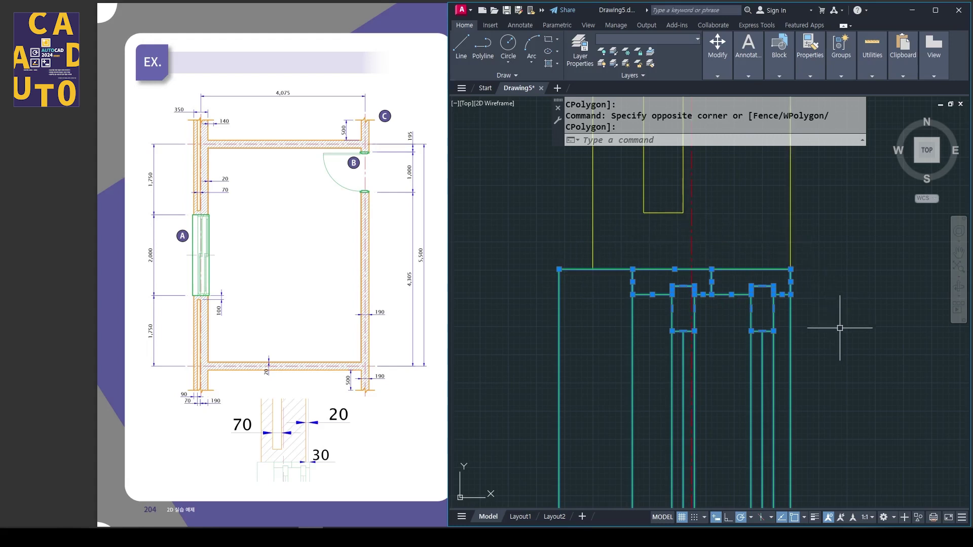
{"action": "type", "text": "m"}
{"action": "key", "text": "Return"}
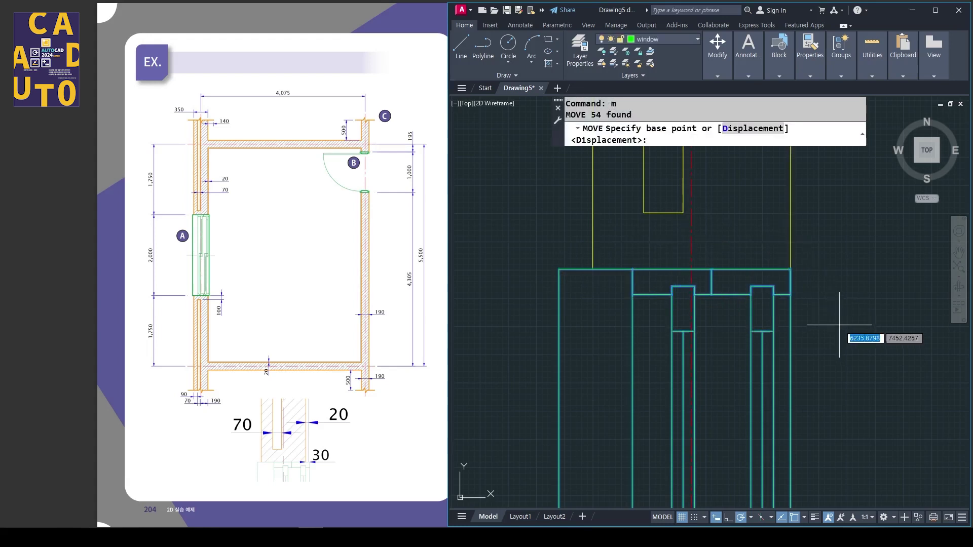
{"action": "left_click", "coordinate": [791, 269]}
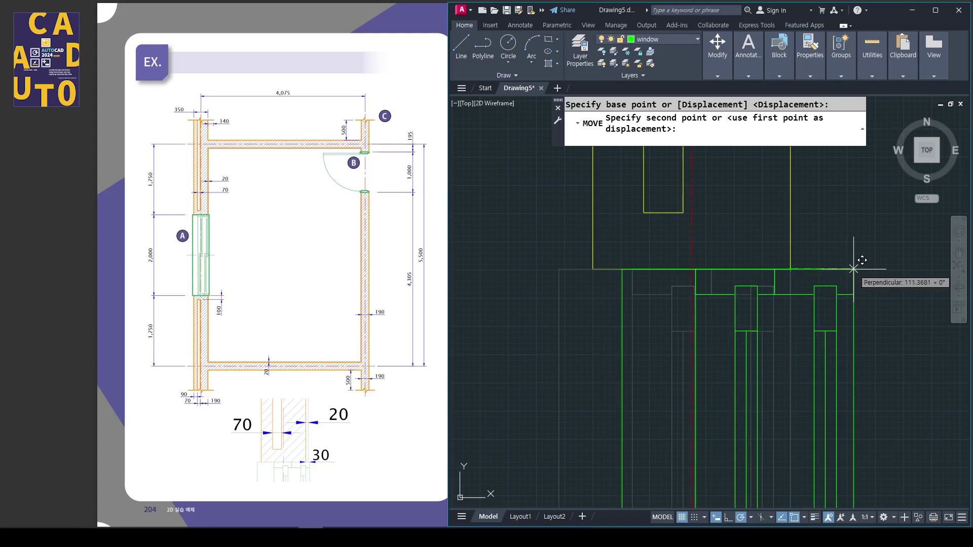
{"action": "type", "text": "30"}
{"action": "key", "text": "Return"}
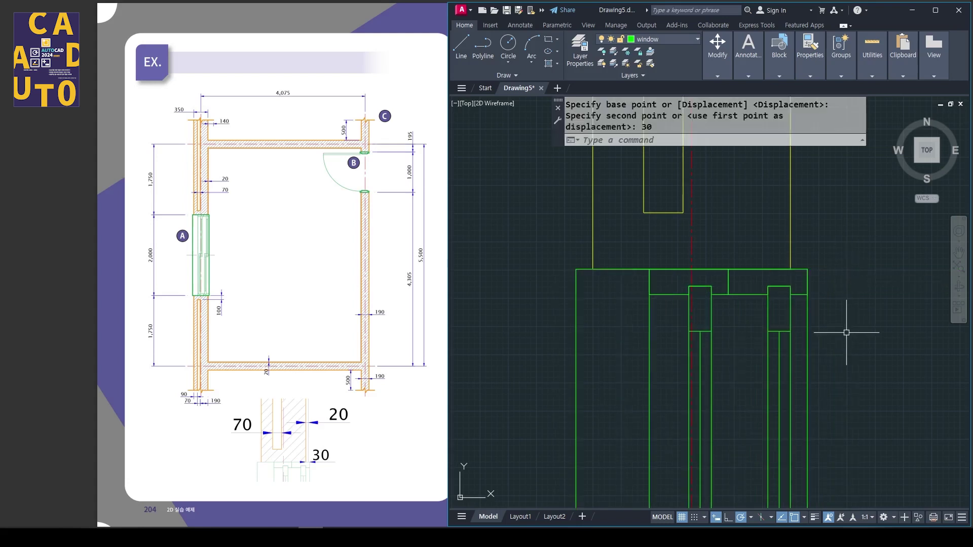
Offset the upper wall's horizontal centerline 195 downward to mark the upper edge of the door opening
{"action": "scroll", "coordinate": [804, 262], "scroll_direction": "down", "scroll_amount": 6}
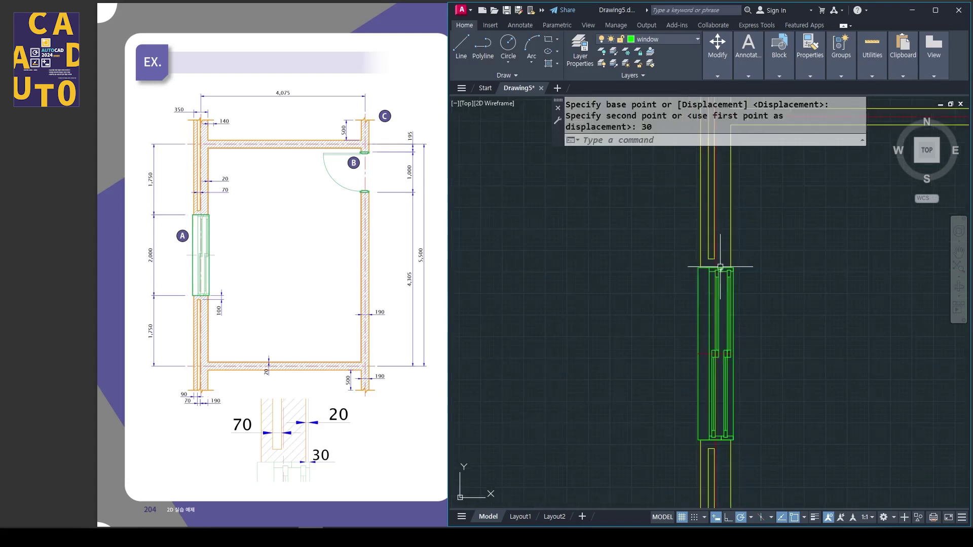
{"action": "middle_click_drag", "start_coordinate": [791, 346], "coordinate": [665, 365]}
{"action": "scroll", "coordinate": [673, 363], "scroll_direction": "down", "scroll_amount": 2}
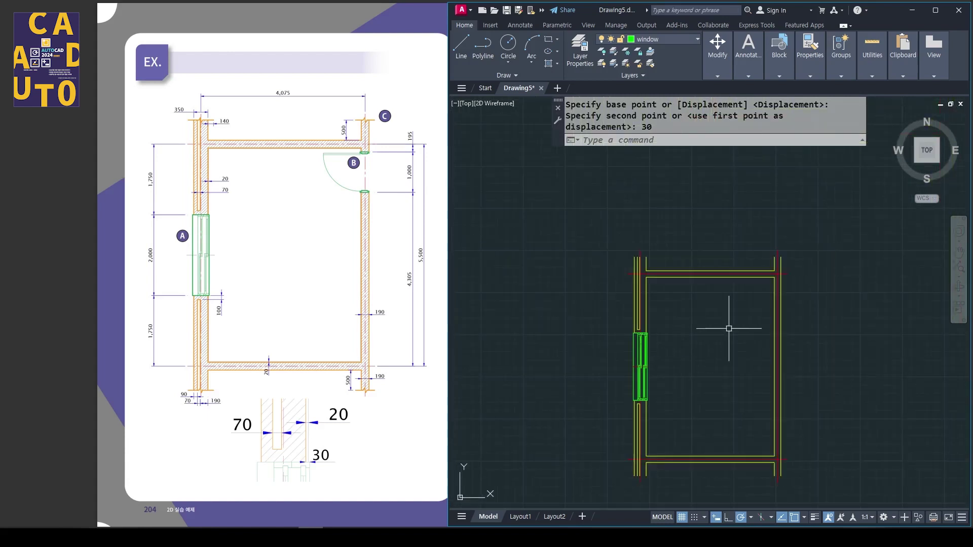
{"action": "middle_click_drag", "start_coordinate": [742, 314], "coordinate": [678, 324]}
{"action": "scroll", "coordinate": [709, 300], "scroll_direction": "up", "scroll_amount": 4}
{"action": "scroll", "coordinate": [707, 302], "scroll_direction": "up", "scroll_amount": 2}
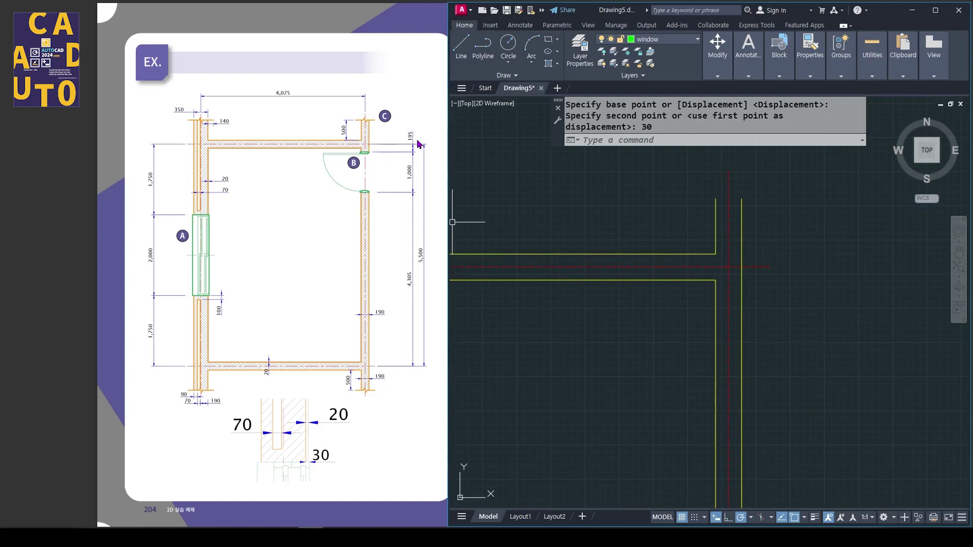
{"action": "type", "text": "o"}
{"action": "key", "text": "Return"}
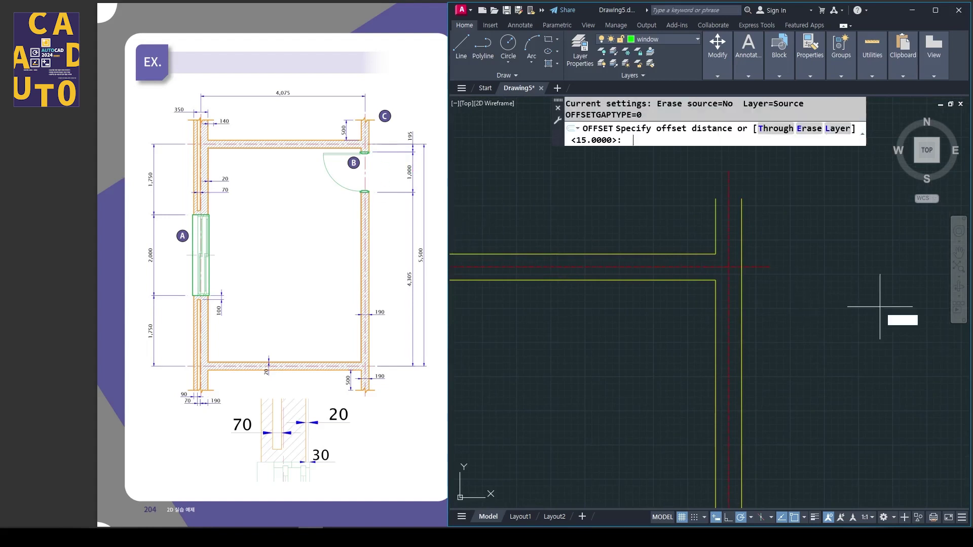
{"action": "type", "text": "195"}
{"action": "key", "text": "Return"}
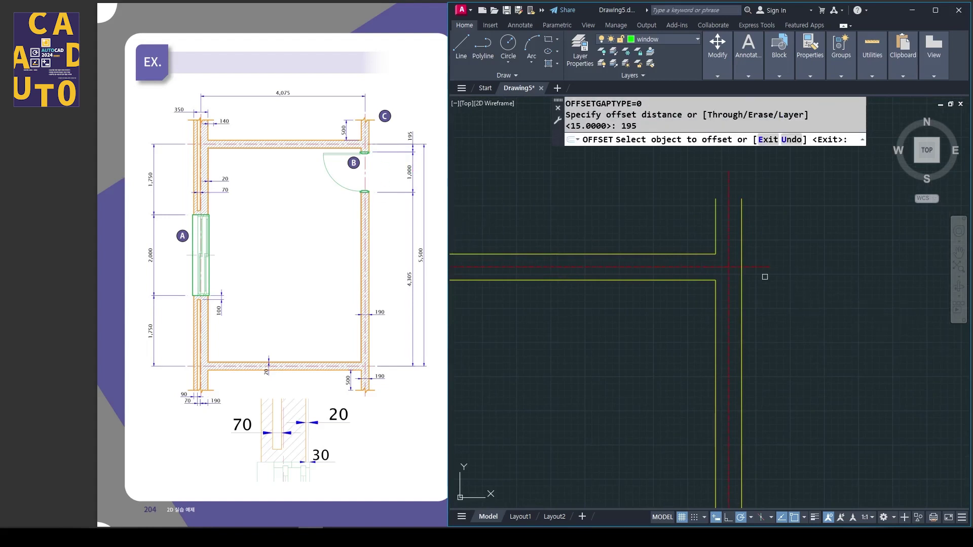
{"action": "left_click", "coordinate": [704, 268]}
{"action": "left_click", "coordinate": [785, 335]}
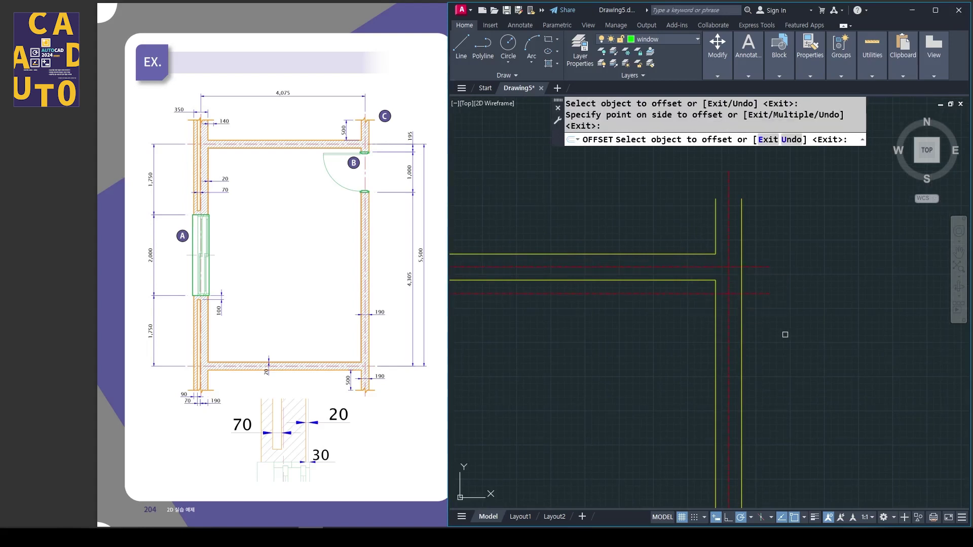
{"action": "key", "text": "Return"}
Offset the door opening's upper edge line 1000 downward to mark its lower edge
{"action": "key", "text": "Return"}
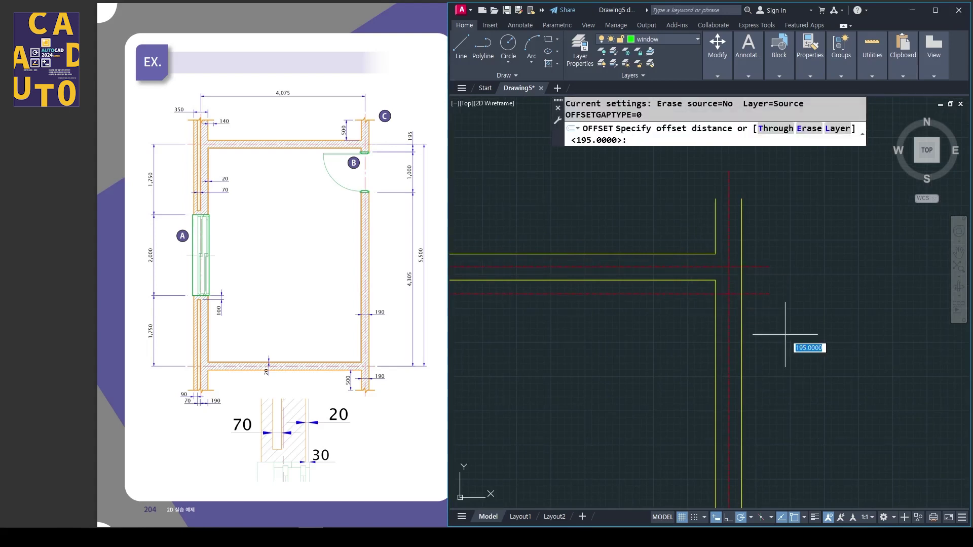
{"action": "type", "text": "1000"}
{"action": "key", "text": "Return"}
{"action": "left_click", "coordinate": [691, 293]}
{"action": "left_click", "coordinate": [696, 349]}
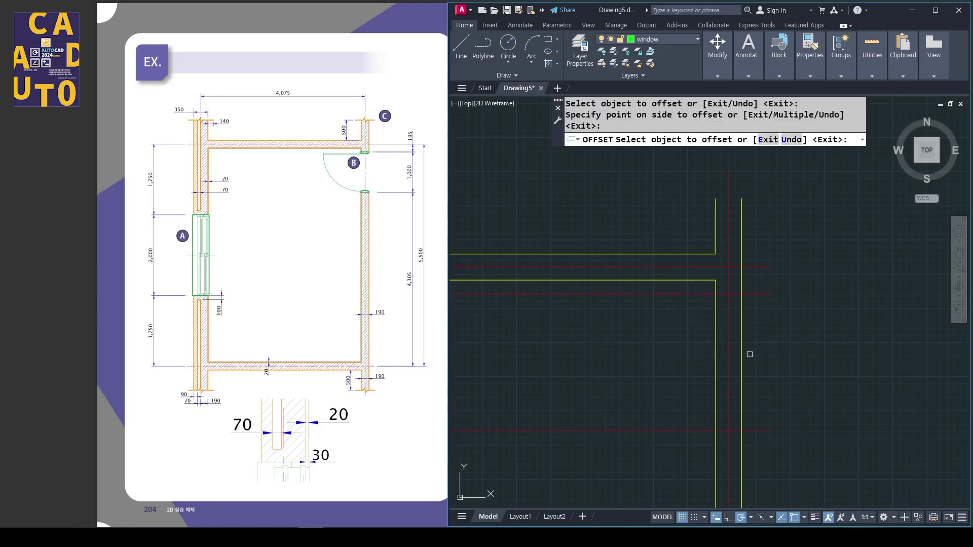
{"action": "key", "text": "Return"}
{"action": "scroll", "coordinate": [782, 304], "scroll_direction": "down", "scroll_amount": 4}
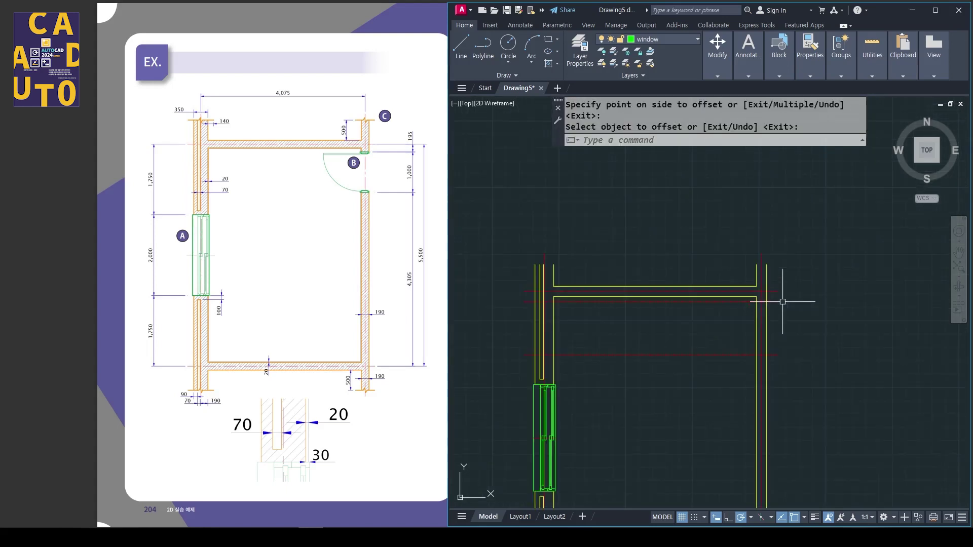
Trim away the room-side parts of the door opening's two edge lines back to the right wall's inner face
{"action": "left_click", "coordinate": [810, 366]}
{"action": "left_click", "coordinate": [743, 299]}
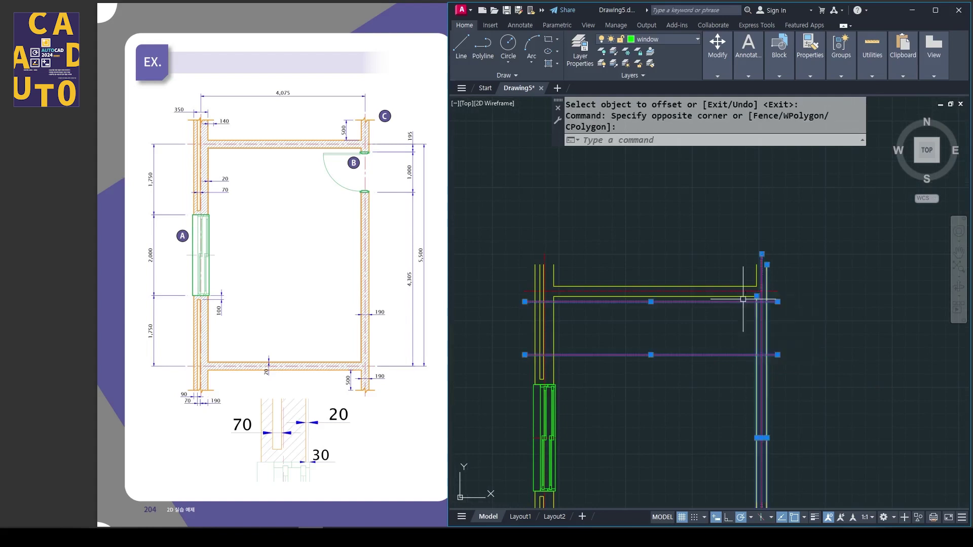
{"action": "type", "text": "tr"}
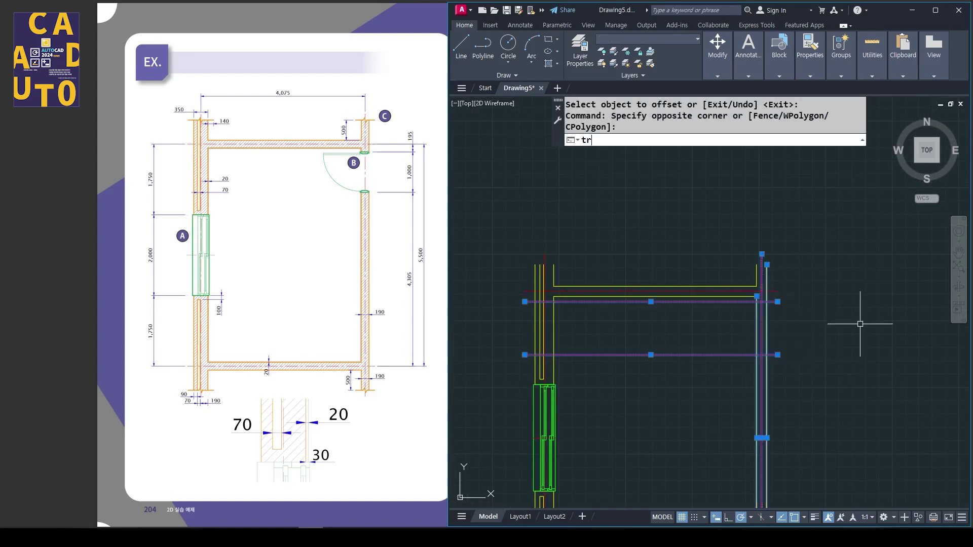
{"action": "key", "text": "Return"}
{"action": "left_click", "coordinate": [749, 353]}
{"action": "left_click", "coordinate": [739, 302]}
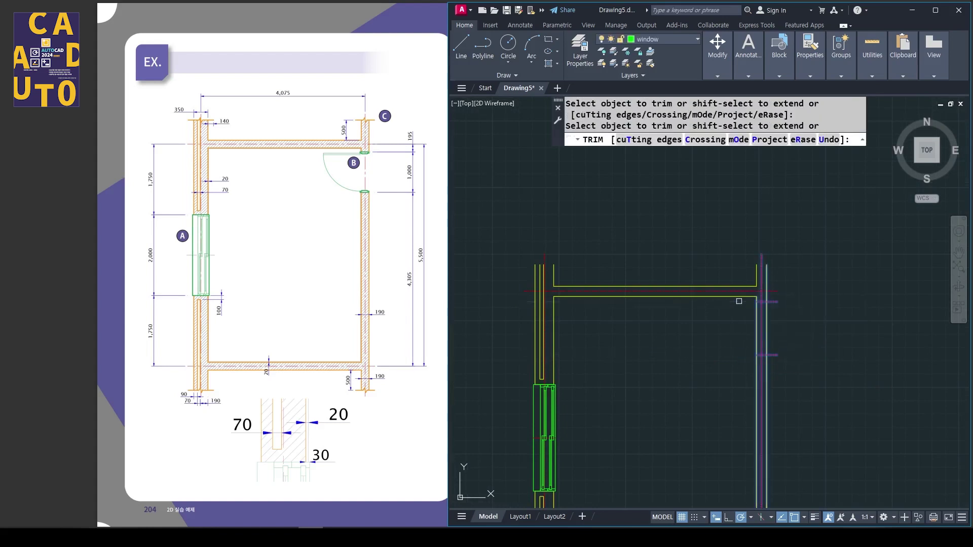
Trim the edge lines' outer ends and both right wall lines between them to clear the door opening
{"action": "scroll", "coordinate": [772, 303], "scroll_direction": "up", "scroll_amount": 2}
{"action": "left_click_drag", "start_coordinate": [778, 294], "coordinate": [771, 405]}
{"action": "scroll", "coordinate": [768, 327], "scroll_direction": "up", "scroll_amount": 4}
{"action": "left_click", "coordinate": [714, 328]}
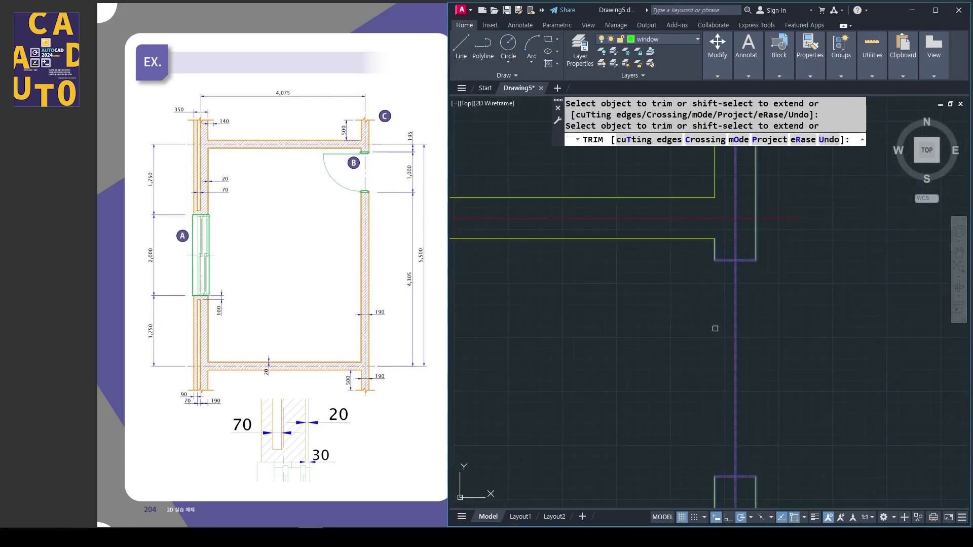
{"action": "key", "text": "Escape"}
Match the properties of the right wall's outer line onto the door opening's upper and lower edge lines
{"action": "scroll", "coordinate": [750, 304], "scroll_direction": "down", "scroll_amount": 2}
{"action": "type", "text": "m"}
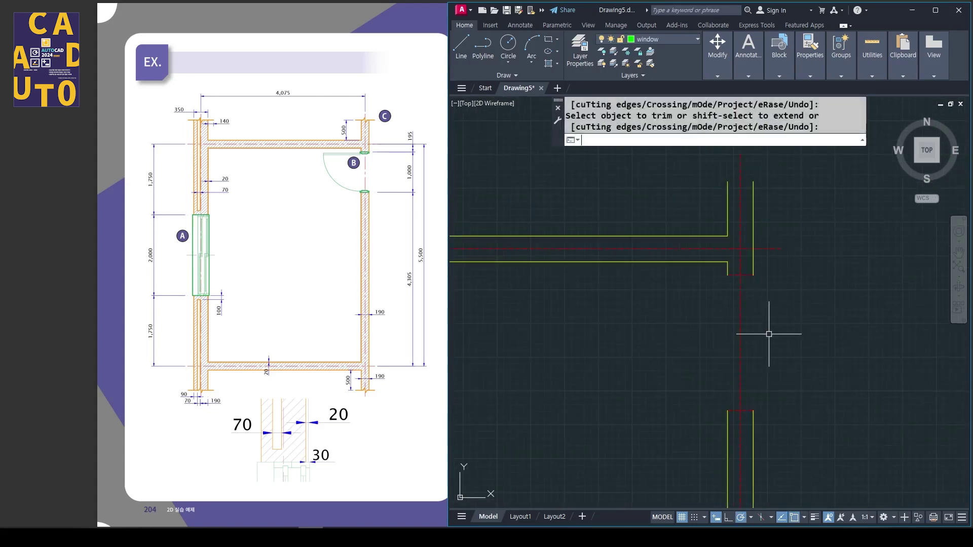
{"action": "type", "text": "a"}
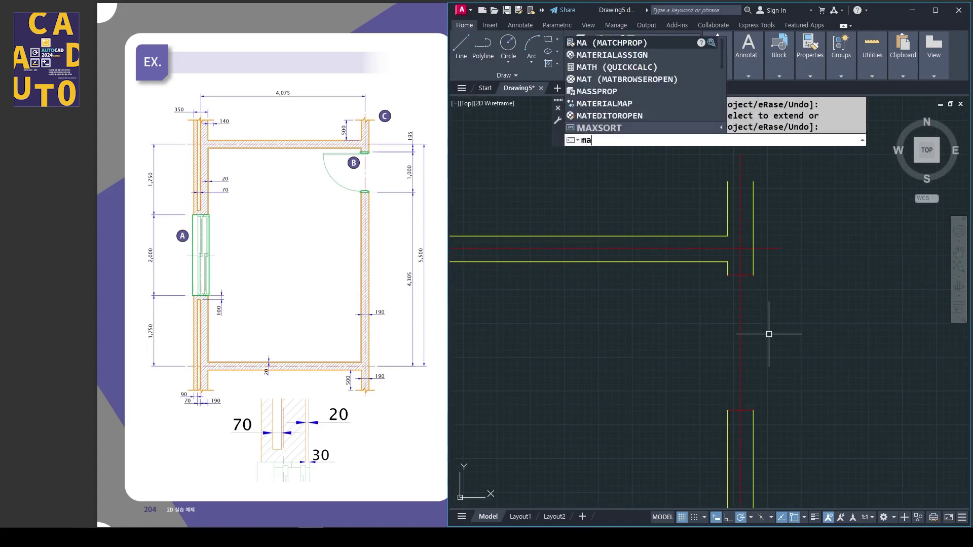
{"action": "key", "text": "Return"}
{"action": "scroll", "coordinate": [754, 259], "scroll_direction": "up", "scroll_amount": 2}
{"action": "left_click", "coordinate": [753, 258]}
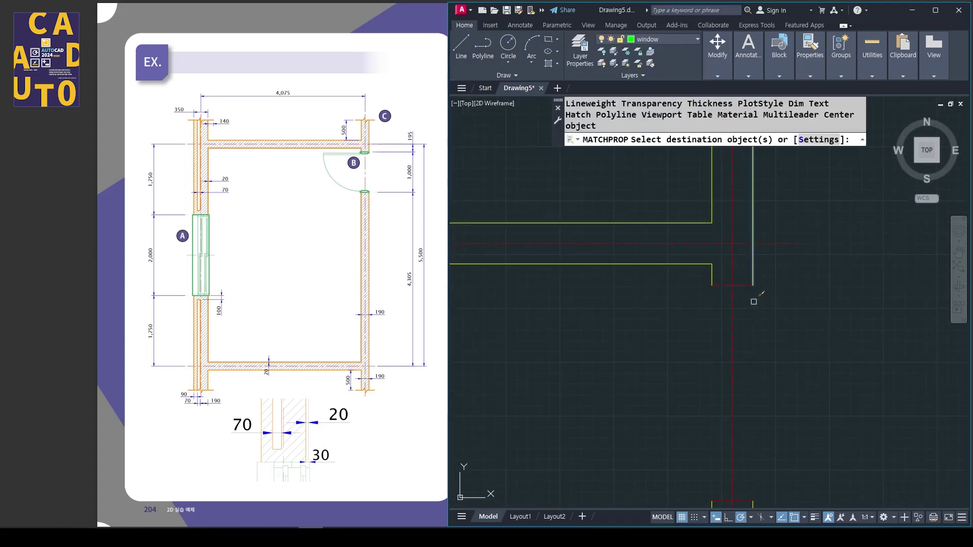
{"action": "left_click", "coordinate": [687, 280]}
{"action": "left_click", "coordinate": [784, 317]}
{"action": "middle_click_drag", "start_coordinate": [785, 317], "coordinate": [762, 222]}
{"action": "left_click", "coordinate": [665, 364]}
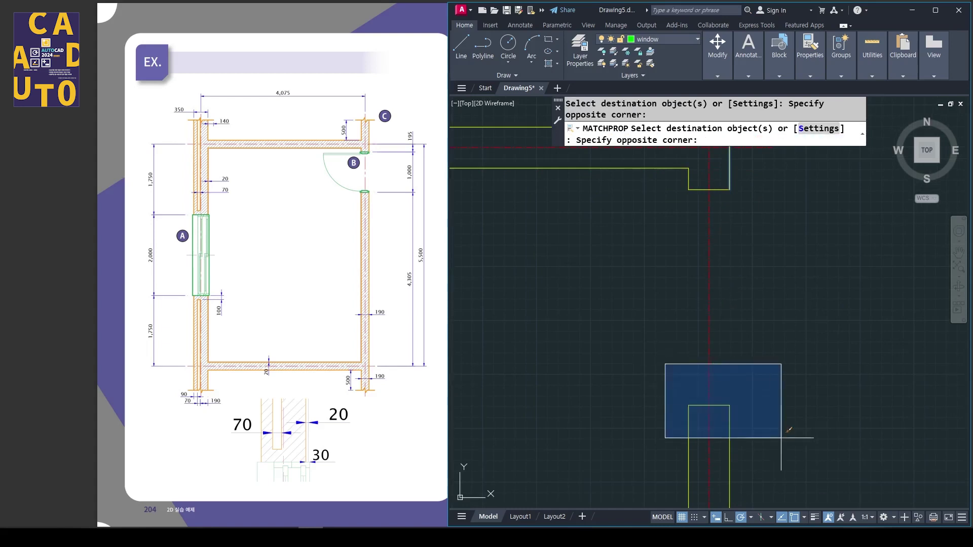
{"action": "left_click", "coordinate": [782, 437]}
{"action": "key", "text": "Return"}
Draw a 220 by 45 rectangle from the outer corner of the door opening's upper edge, extending toward the room and downward
{"action": "scroll", "coordinate": [768, 353], "scroll_direction": "down", "scroll_amount": 5}
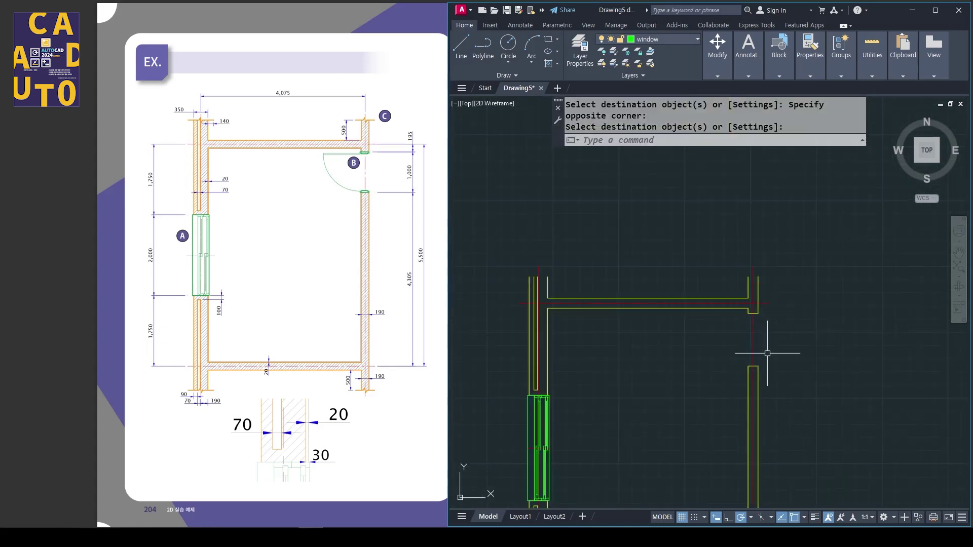
{"action": "scroll", "coordinate": [769, 318], "scroll_direction": "up", "scroll_amount": 6}
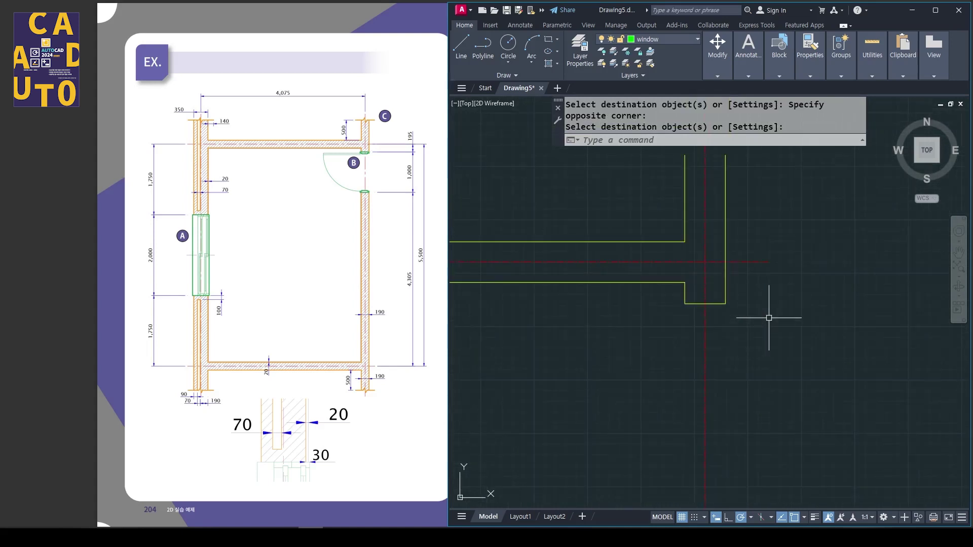
{"action": "scroll", "coordinate": [766, 305], "scroll_direction": "up", "scroll_amount": 2}
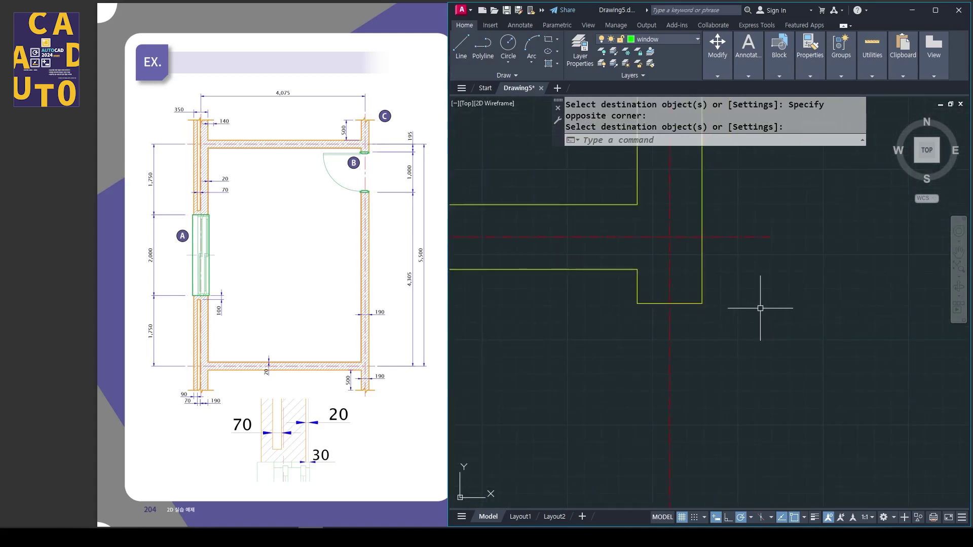
{"action": "scroll", "coordinate": [759, 305], "scroll_direction": "up", "scroll_amount": 2}
{"action": "middle_click_drag", "start_coordinate": [707, 331], "coordinate": [786, 336]}
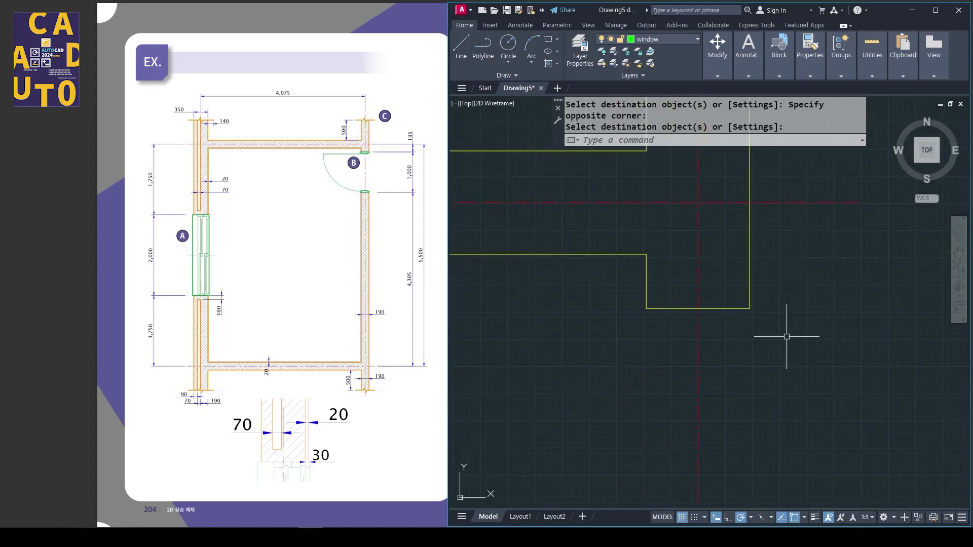
{"action": "type", "text": "re"}
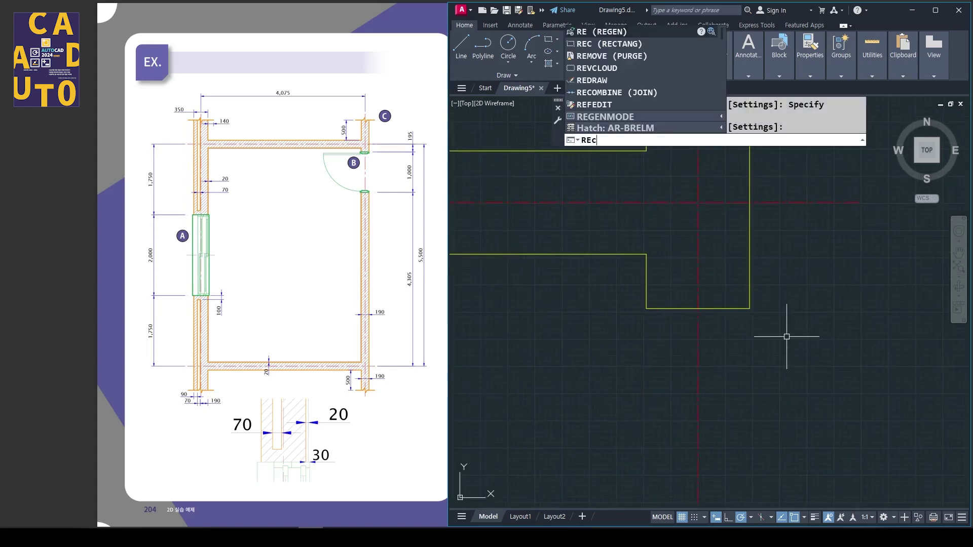
{"action": "type", "text": "c"}
{"action": "key", "text": "Return"}
{"action": "left_click", "coordinate": [750, 309]}
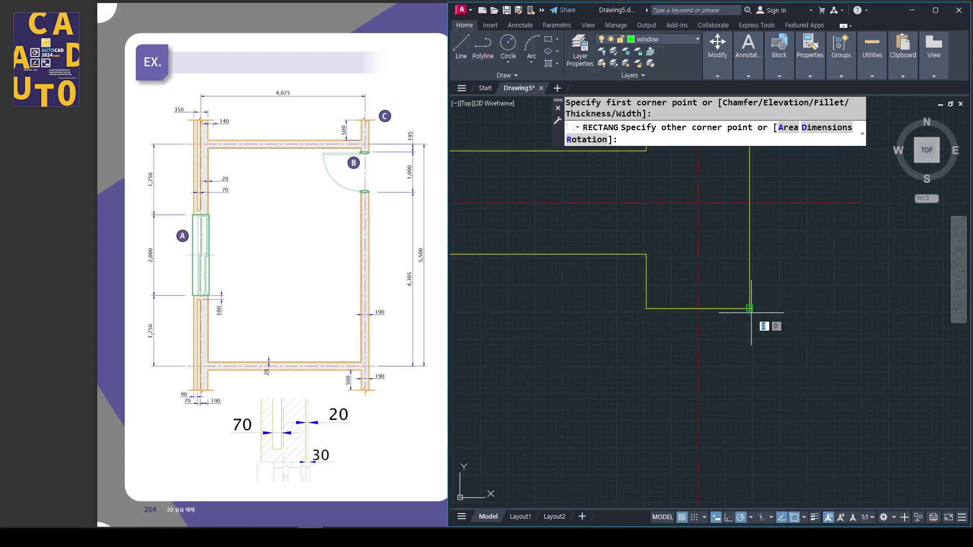
{"action": "right_click", "coordinate": [628, 341]}
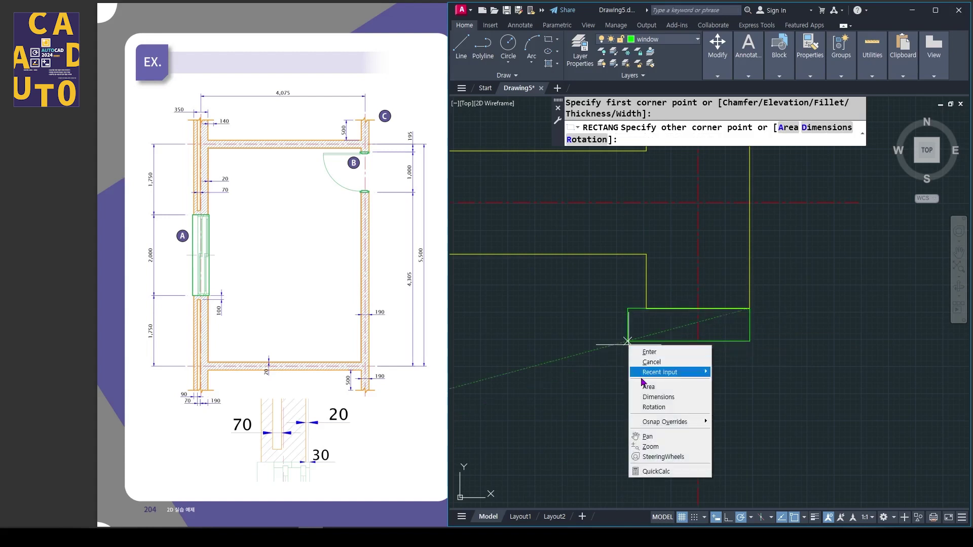
{"action": "left_click", "coordinate": [648, 398]}
{"action": "type", "text": "2"}
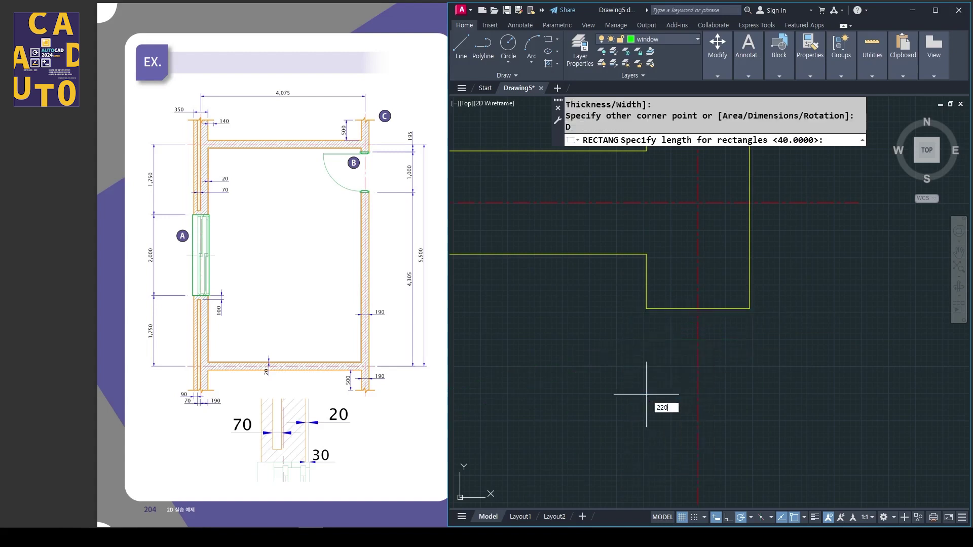
{"action": "type", "text": "20"}
{"action": "key", "text": "Return"}
{"action": "type", "text": "4"}
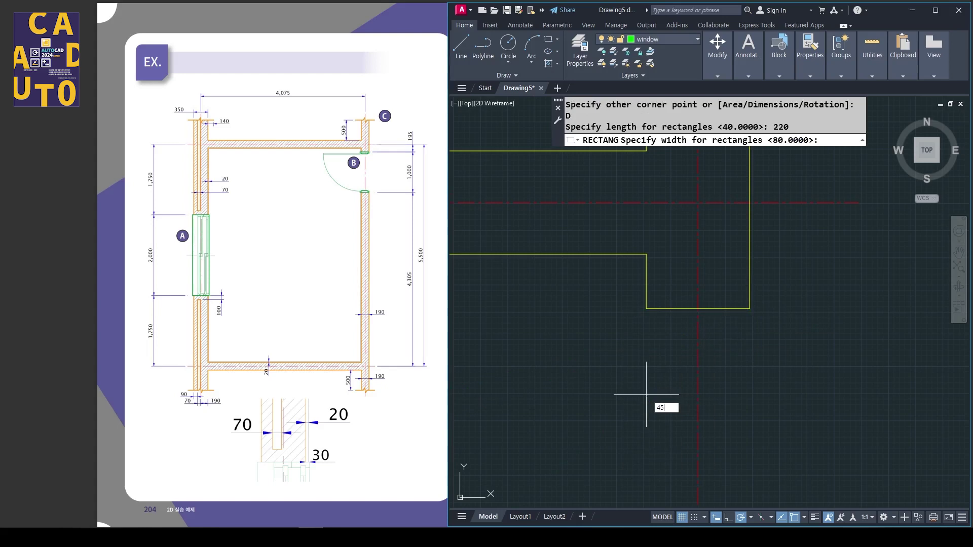
{"action": "type", "text": "5"}
{"action": "key", "text": "Return"}
{"action": "left_click", "coordinate": [646, 395]}
Explode the door frame rectangle into separate lines
{"action": "scroll", "coordinate": [700, 324], "scroll_direction": "up", "scroll_amount": 2}
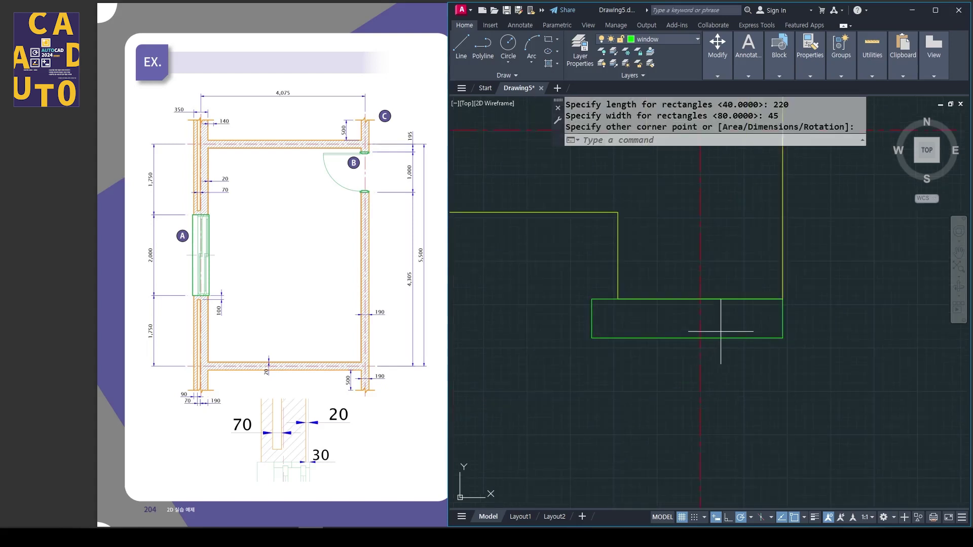
{"action": "left_click", "coordinate": [721, 331]}
{"action": "left_click", "coordinate": [714, 352]}
{"action": "type", "text": "x"}
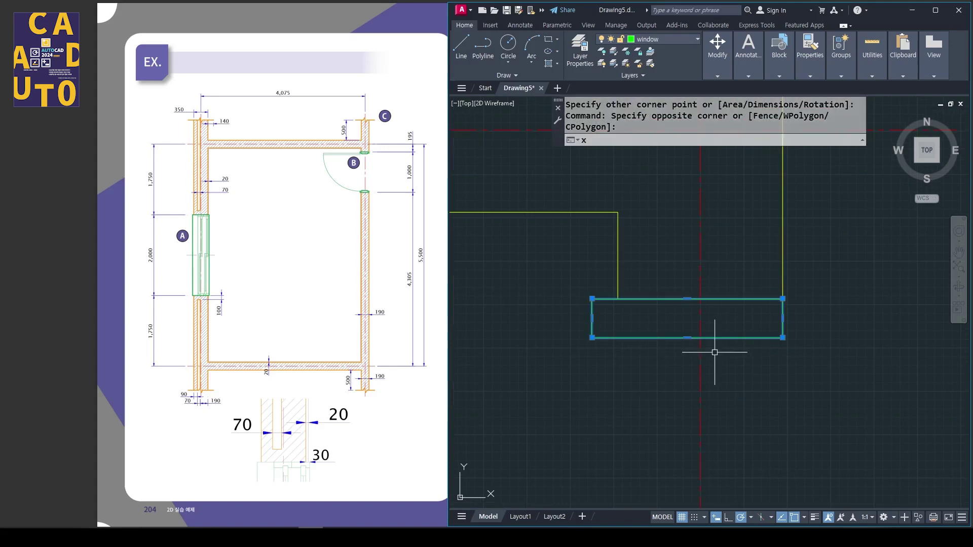
{"action": "key", "text": "Return"}
Offset the bottom line of the door frame 15 upward
{"action": "type", "text": "o"}
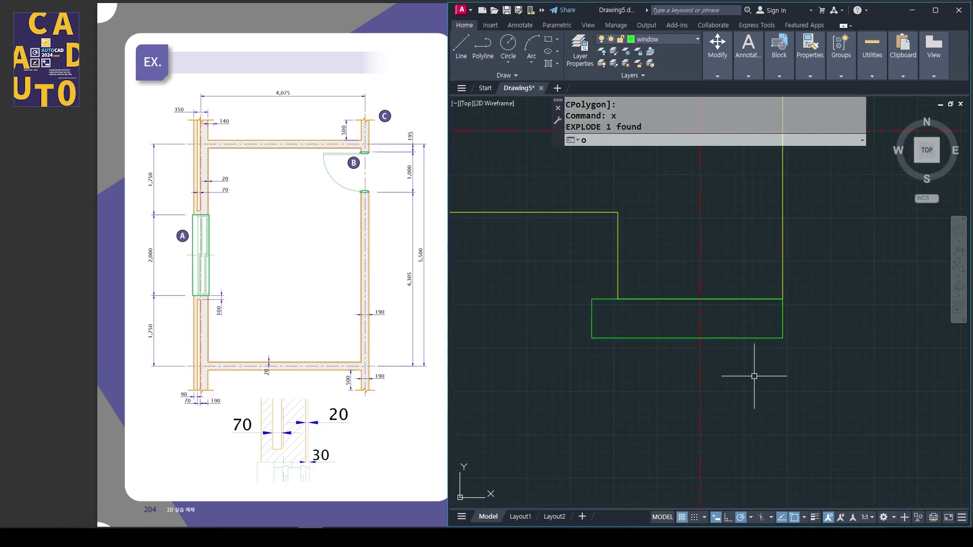
{"action": "key", "text": "Return"}
{"action": "type", "text": "1"}
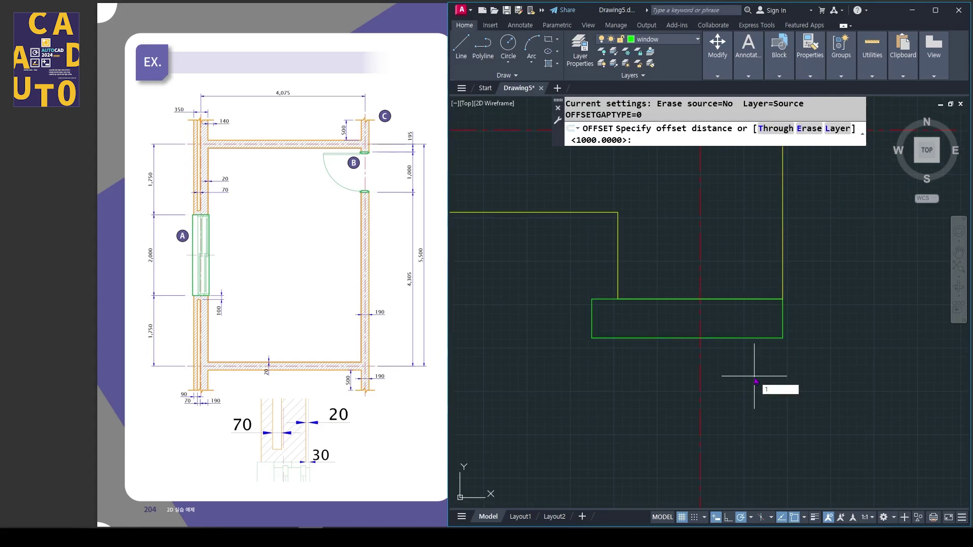
{"action": "type", "text": "5"}
{"action": "key", "text": "Return"}
{"action": "left_click", "coordinate": [745, 338]}
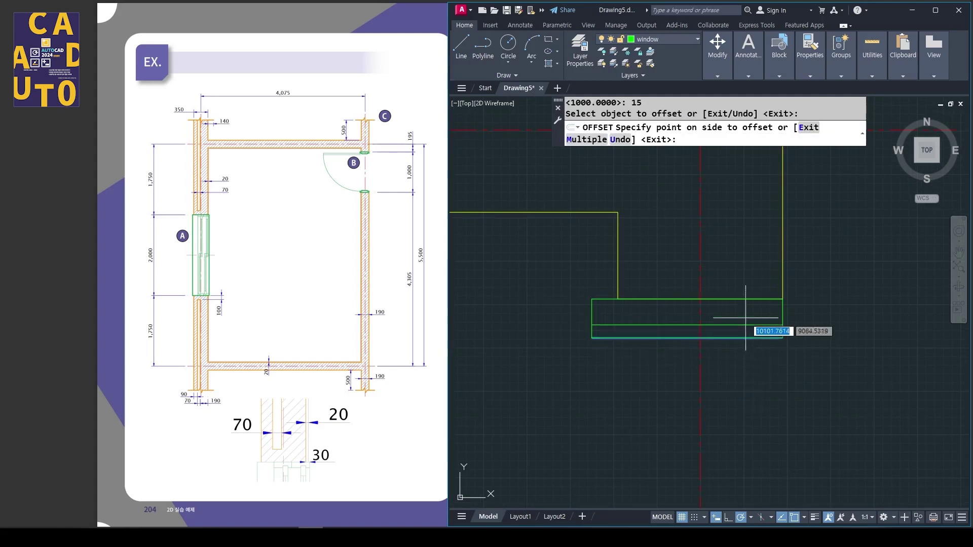
{"action": "left_click", "coordinate": [746, 318]}
{"action": "key", "text": "Return"}
Offset both short side lines of the door frame 40 inward
{"action": "type", "text": "o"}
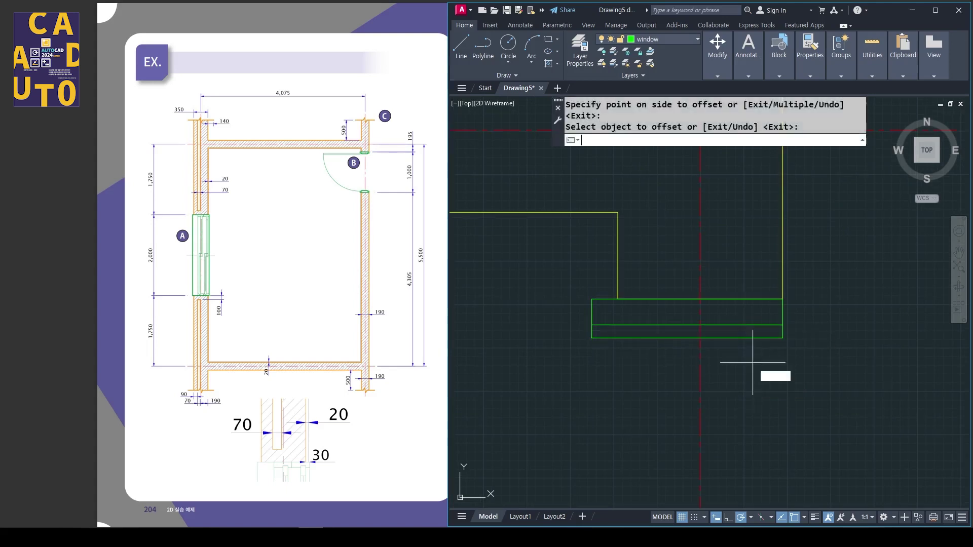
{"action": "key", "text": "Return"}
{"action": "type", "text": "40"}
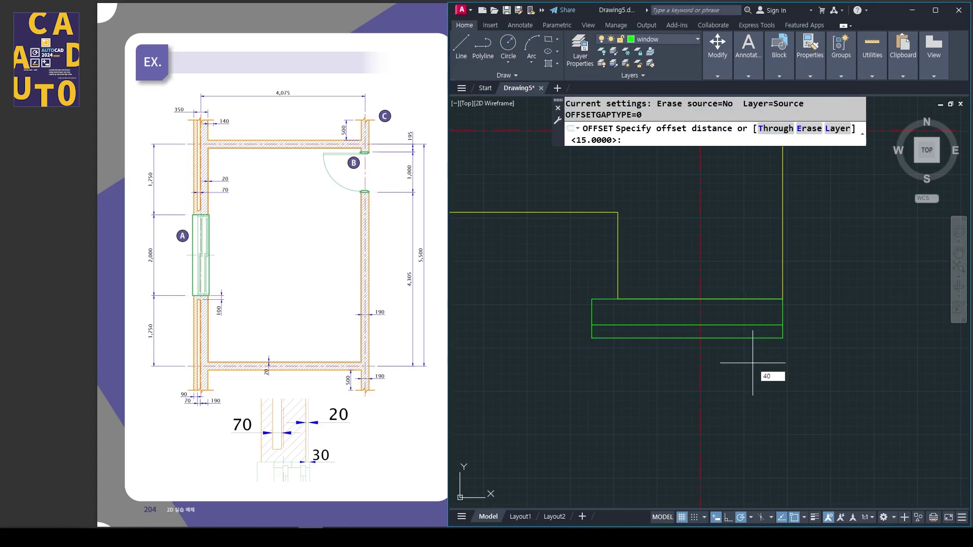
{"action": "key", "text": "Return"}
{"action": "left_click", "coordinate": [781, 318]}
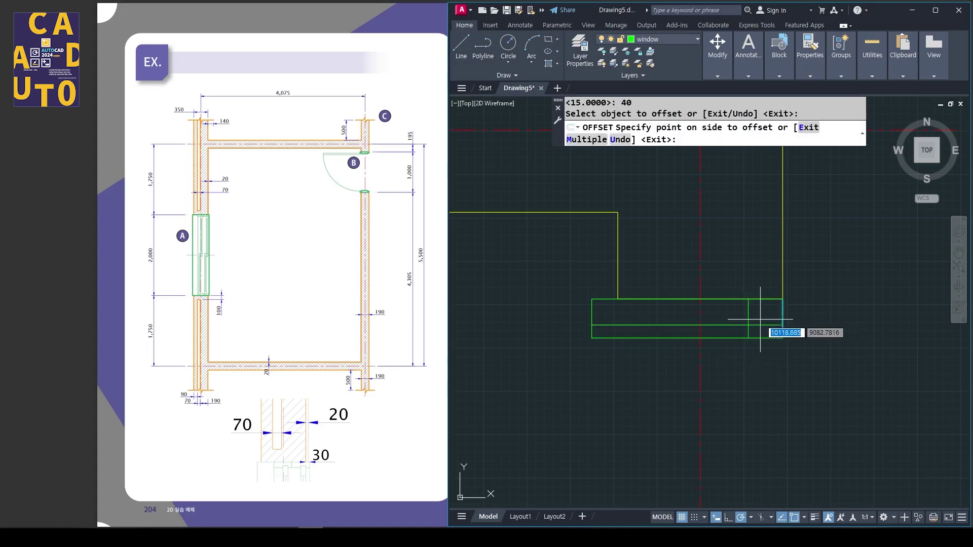
{"action": "left_click", "coordinate": [760, 320]}
{"action": "left_click", "coordinate": [595, 317]}
{"action": "left_click", "coordinate": [634, 317]}
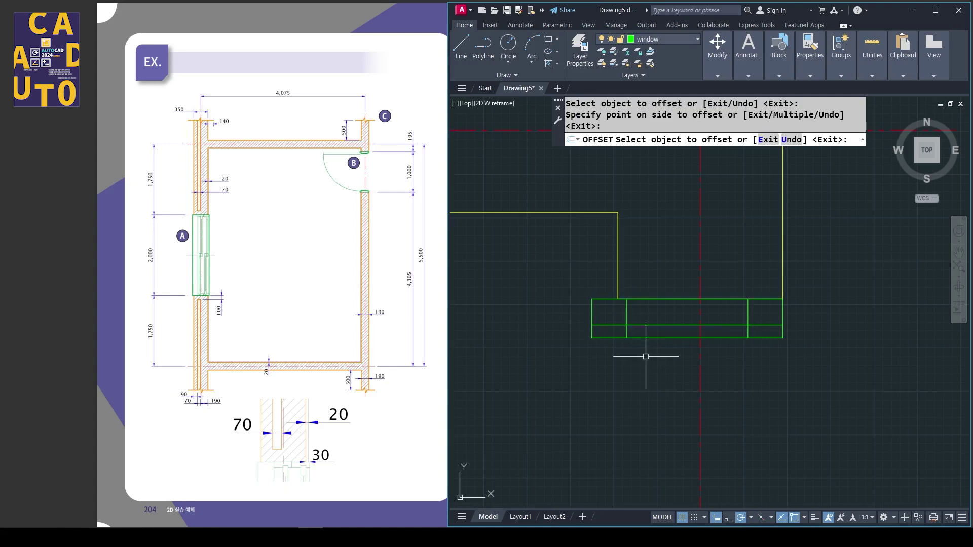
{"action": "key", "text": "Return"}
Trim the door frame's two lower corners and the inner construction lines to leave a stepped profile
{"action": "type", "text": "tr"}
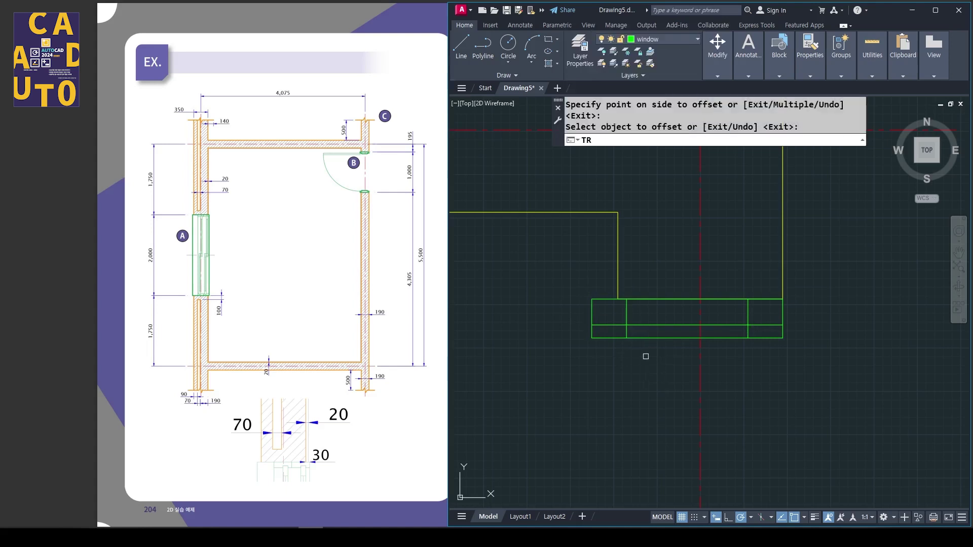
{"action": "key", "text": "Return"}
{"action": "left_click", "coordinate": [648, 338]}
{"action": "left_click", "coordinate": [607, 338]}
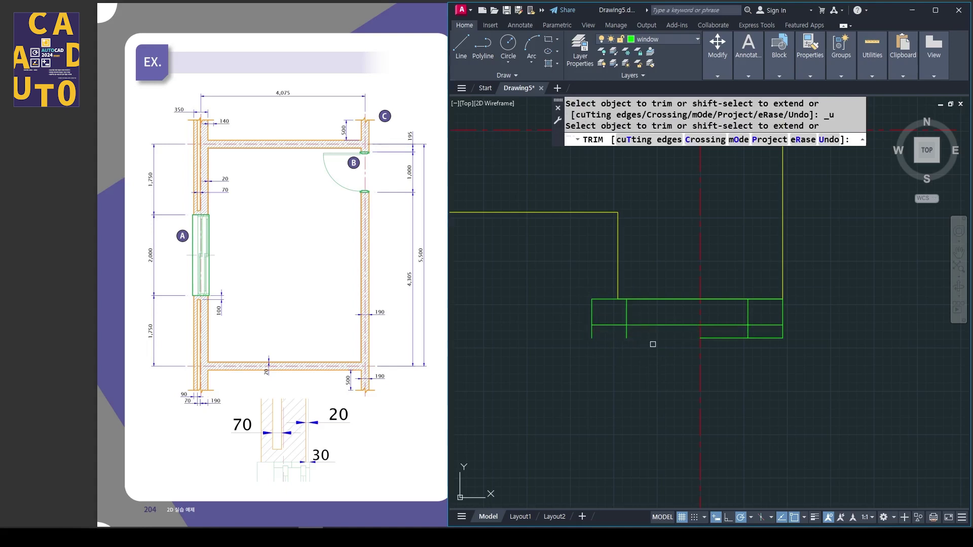
{"action": "key", "text": "ctrl+z"}
{"action": "left_click_drag", "start_coordinate": [609, 346], "coordinate": [587, 332]}
{"action": "left_click", "coordinate": [626, 320]}
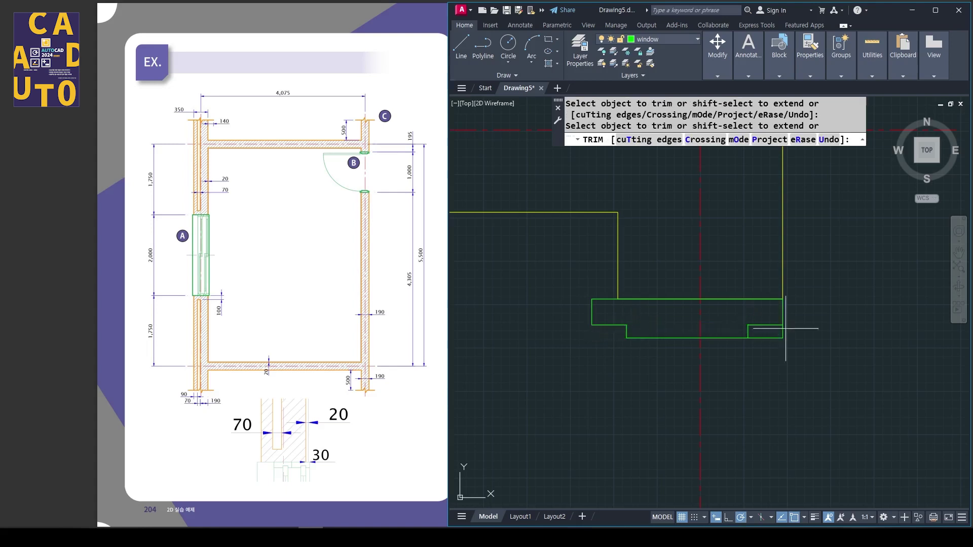
{"action": "left_click_drag", "start_coordinate": [786, 328], "coordinate": [767, 343]}
{"action": "key", "text": "Return"}
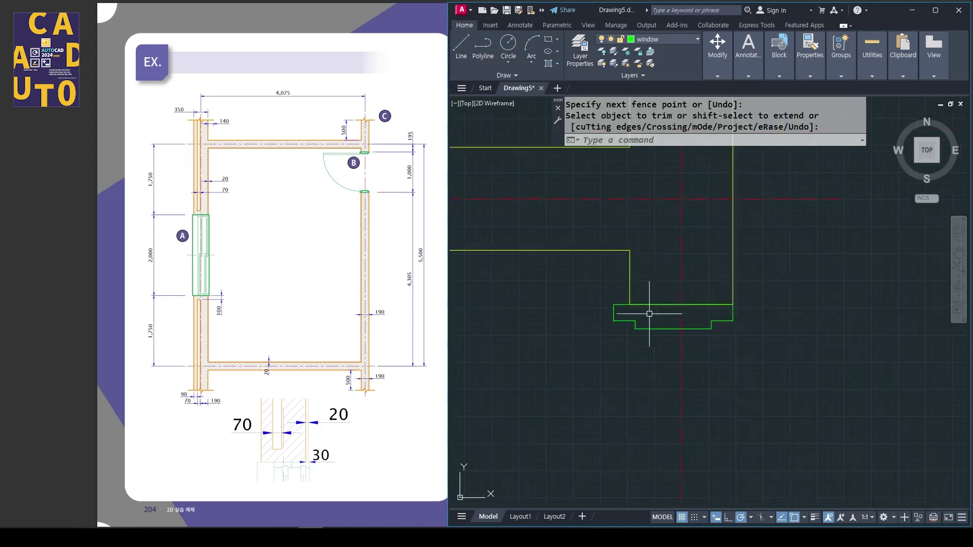
Mirror the stepped door frame profile about a horizontal line below it, keeping the original
{"action": "scroll", "coordinate": [648, 310], "scroll_direction": "down", "scroll_amount": 3}
{"action": "left_click", "coordinate": [619, 299]}
{"action": "left_click", "coordinate": [728, 343]}
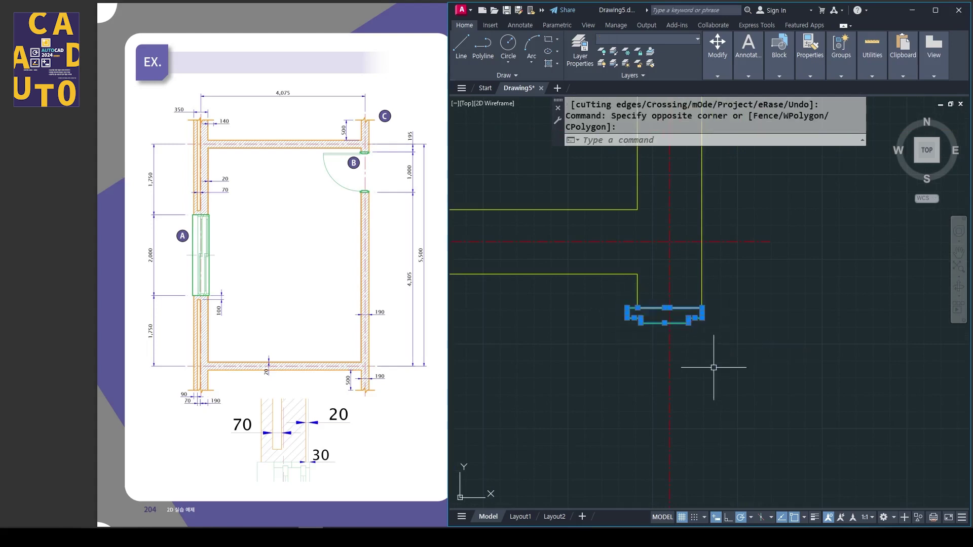
{"action": "type", "text": "mi"}
{"action": "key", "text": "Return"}
{"action": "left_click", "coordinate": [648, 360]}
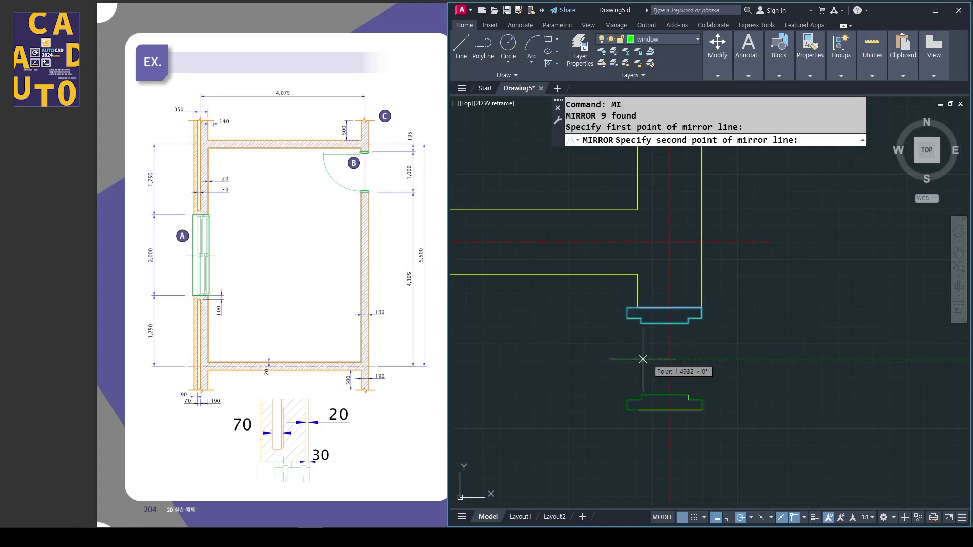
{"action": "left_click", "coordinate": [755, 355]}
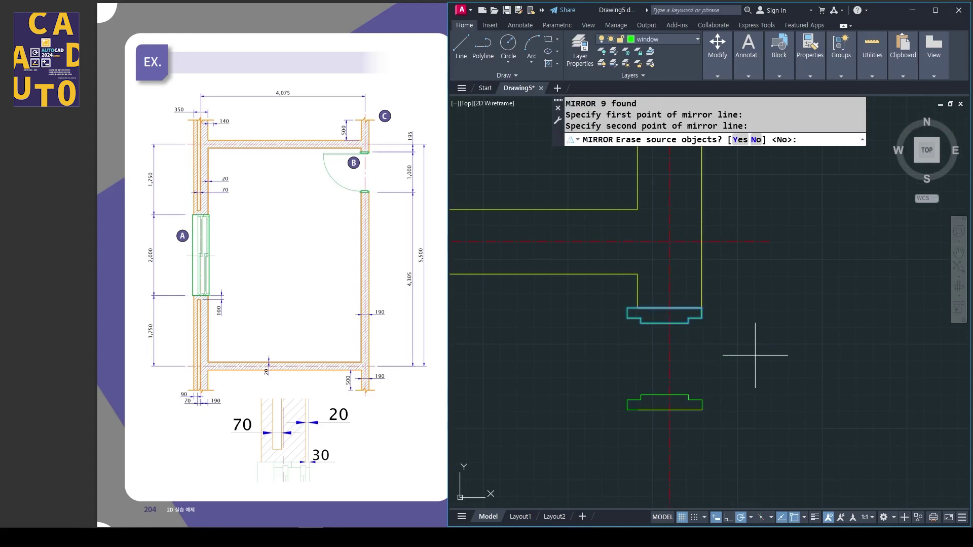
{"action": "key", "text": "Return"}
Move the mirrored door frame profile straight down onto the upper end of the lower right wall segment
{"action": "scroll", "coordinate": [723, 391], "scroll_direction": "down", "scroll_amount": 3}
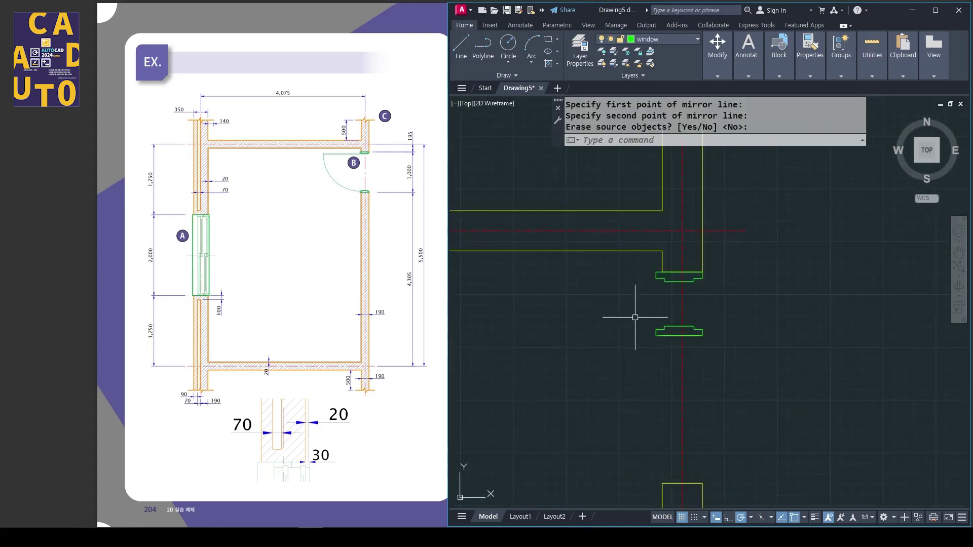
{"action": "left_click", "coordinate": [635, 317]}
{"action": "left_click", "coordinate": [739, 364]}
{"action": "type", "text": "m"}
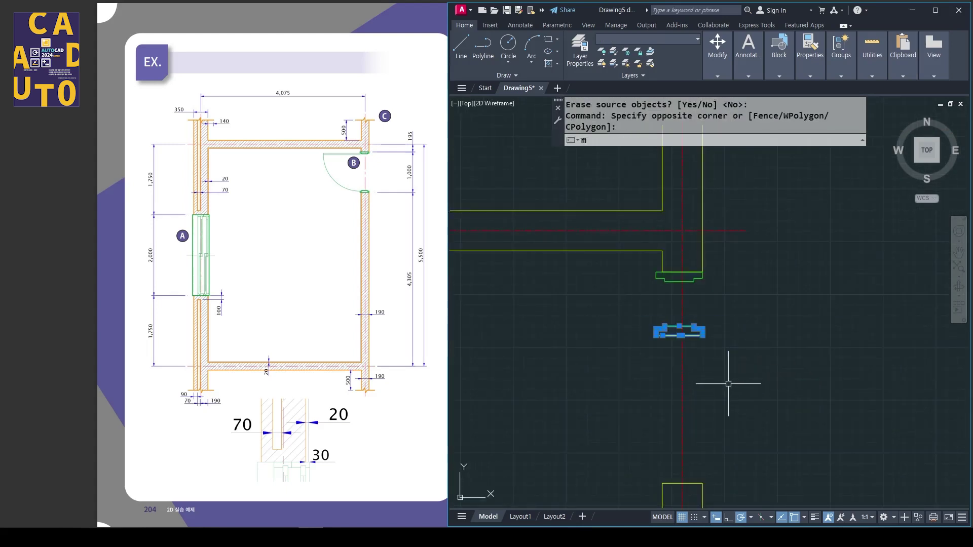
{"action": "key", "text": "Return"}
{"action": "left_click", "coordinate": [702, 335]}
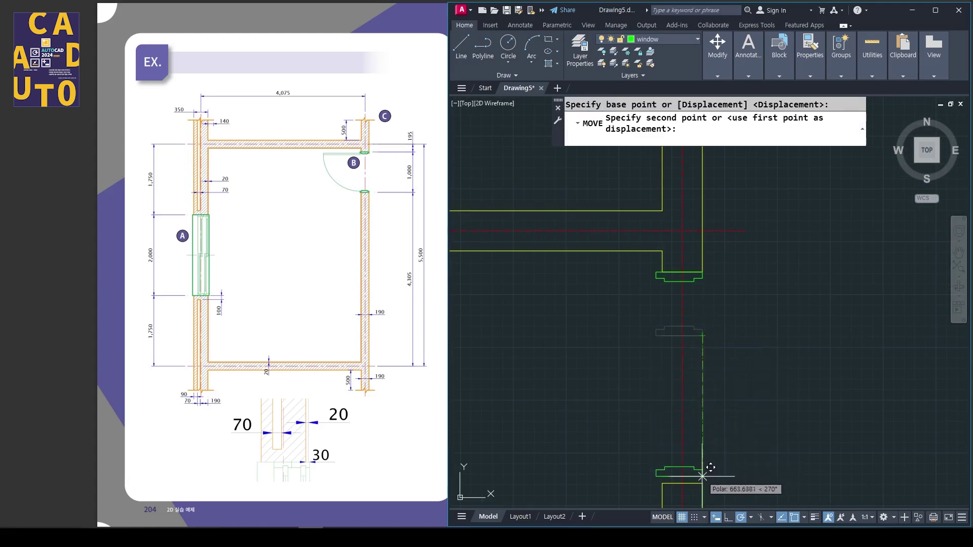
{"action": "left_click", "coordinate": [711, 474]}
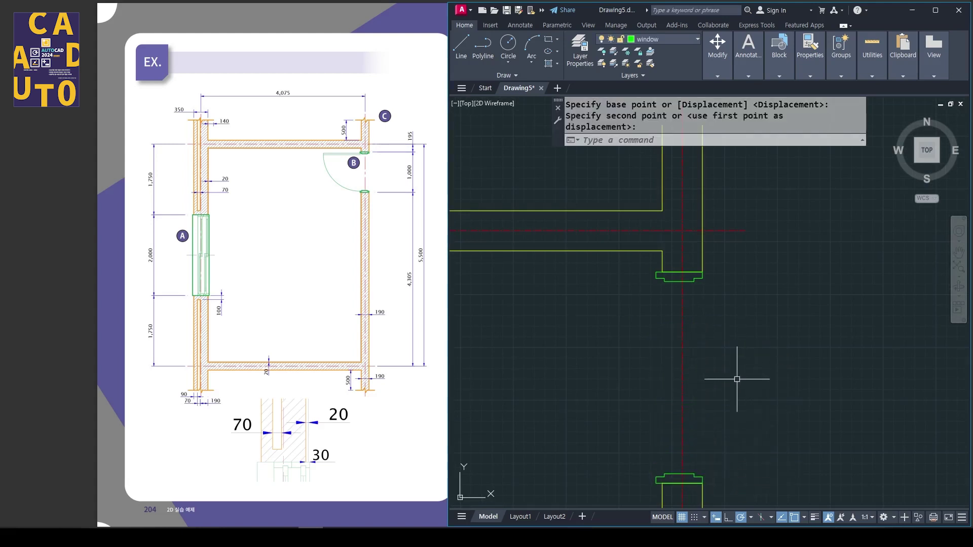
Draw the door leaf as a 910 by 40 rectangle extending into the room from the upper frame's inner corner
{"action": "middle_click_drag", "start_coordinate": [726, 364], "coordinate": [759, 349]}
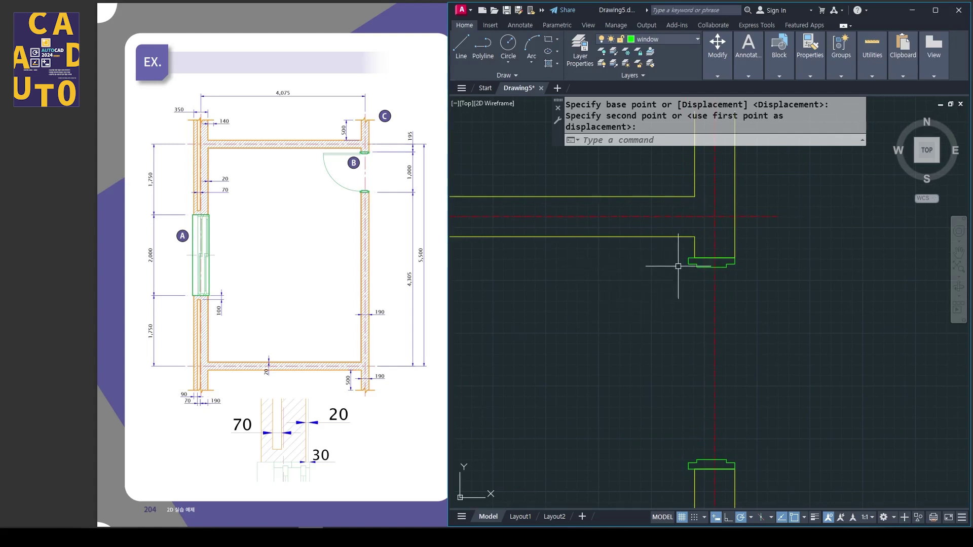
{"action": "middle_click_drag", "start_coordinate": [598, 281], "coordinate": [668, 282]}
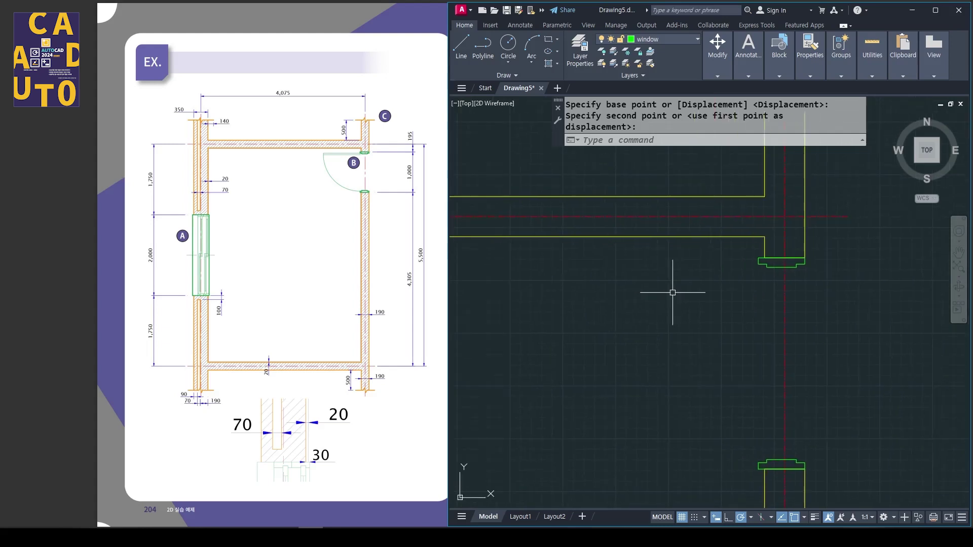
{"action": "type", "text": "re"}
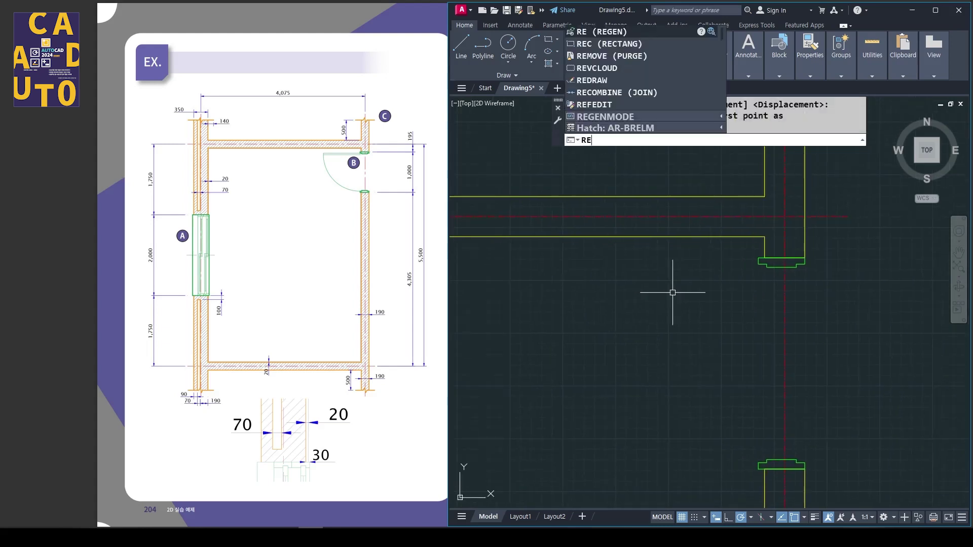
{"action": "type", "text": "c"}
{"action": "key", "text": "Return"}
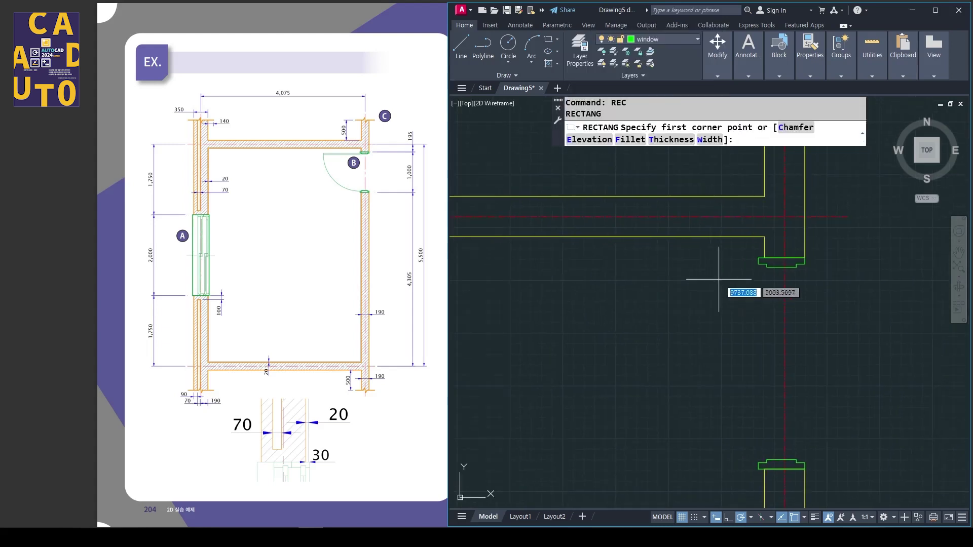
{"action": "left_click", "coordinate": [758, 264]}
{"action": "right_click", "coordinate": [618, 288]}
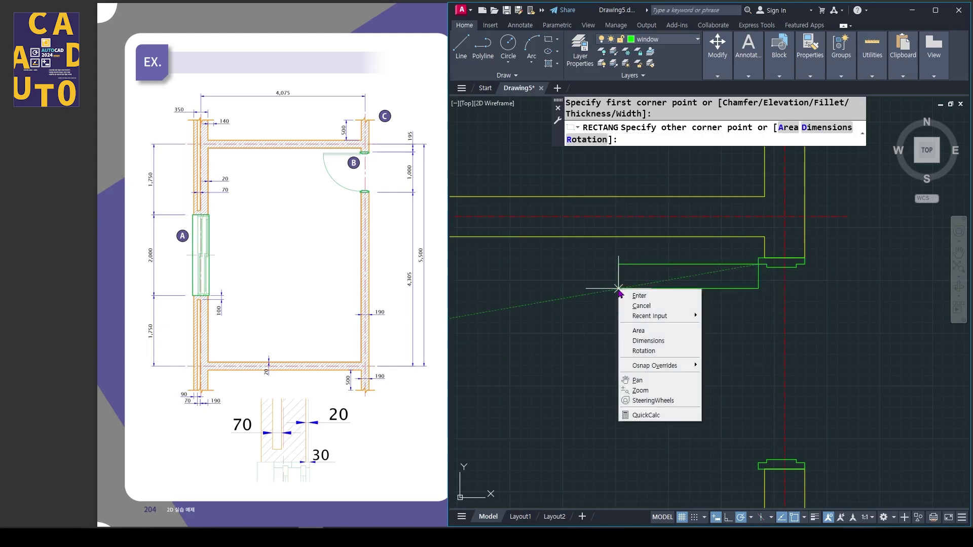
{"action": "left_click", "coordinate": [637, 335]}
{"action": "type", "text": "91"}
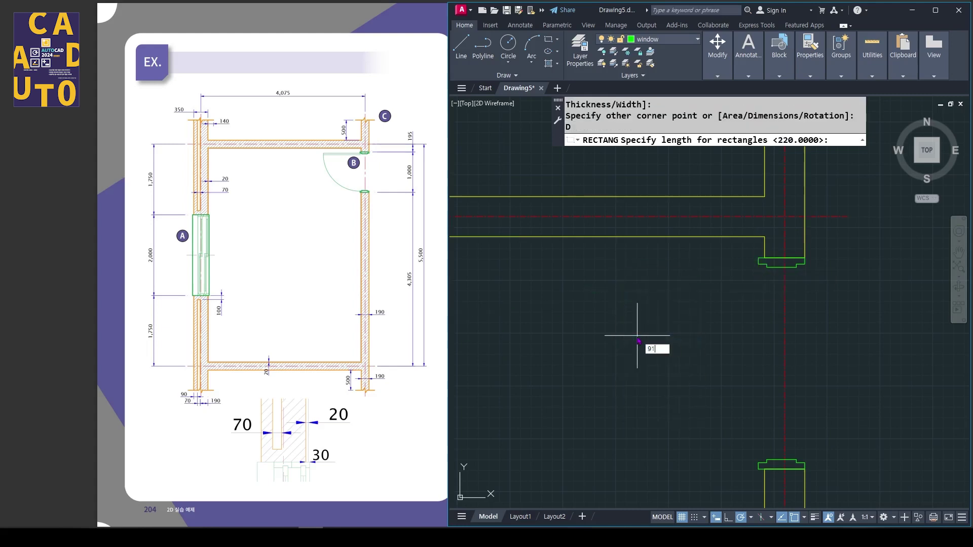
{"action": "type", "text": "0"}
{"action": "key", "text": "Return"}
{"action": "type", "text": "4"}
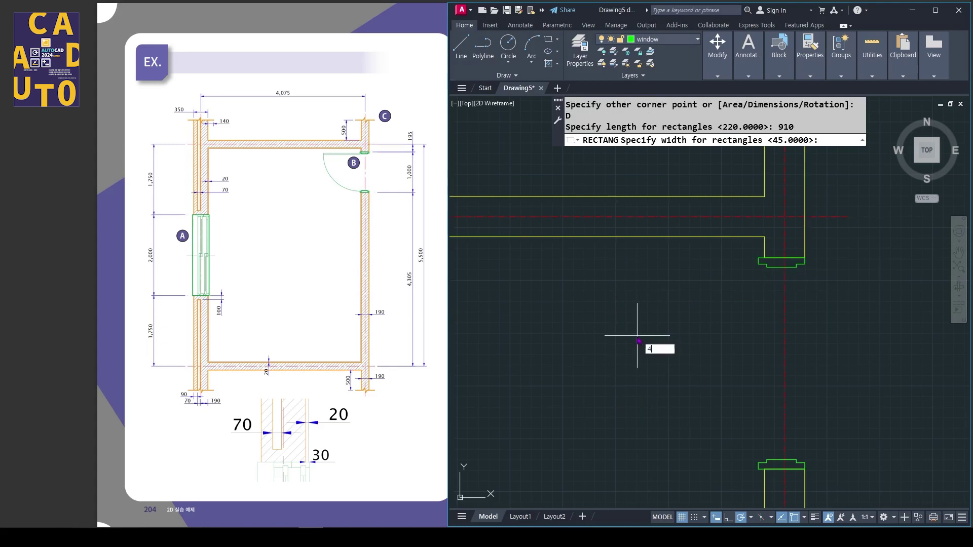
{"action": "key", "text": "Return"}
{"action": "left_click", "coordinate": [637, 335]}
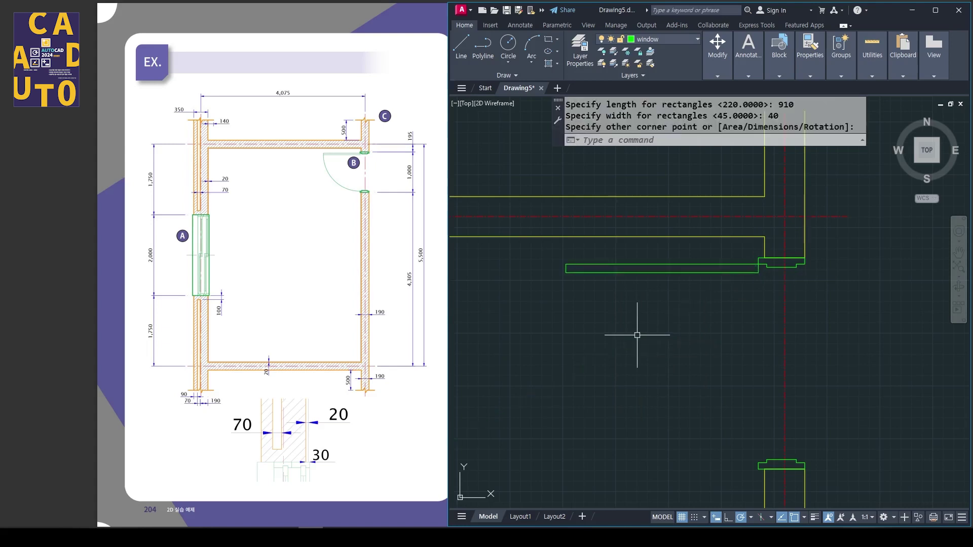
Draw the door swing arc from the leaf's free lower corner to the lower frame's inner corner with radius 910
{"action": "middle_click_drag", "start_coordinate": [643, 359], "coordinate": [654, 343]}
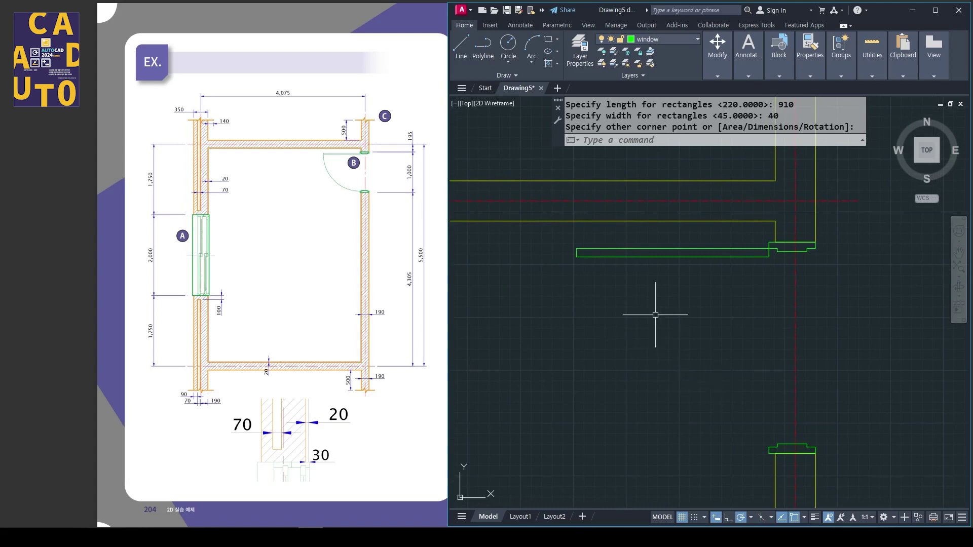
{"action": "type", "text": "a"}
{"action": "key", "text": "Return"}
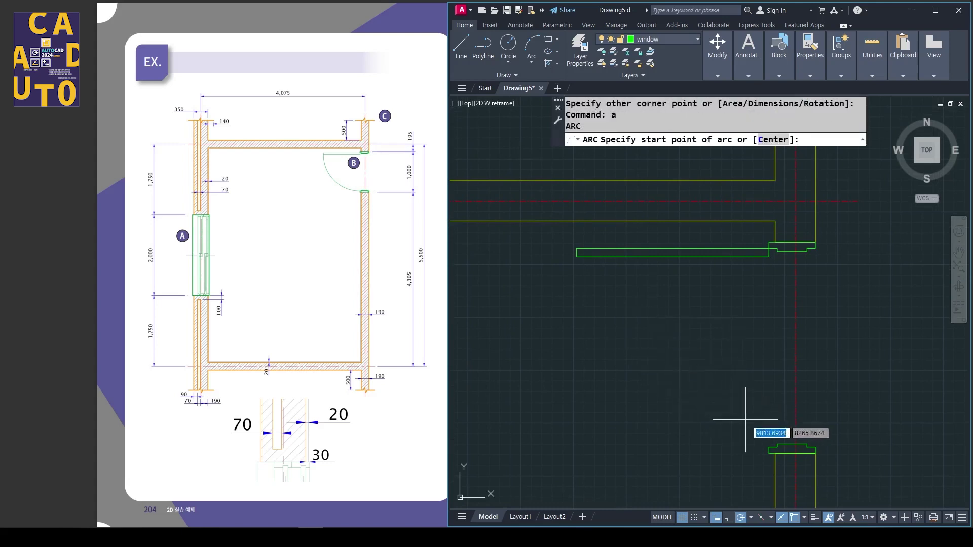
{"action": "left_click", "coordinate": [577, 257]}
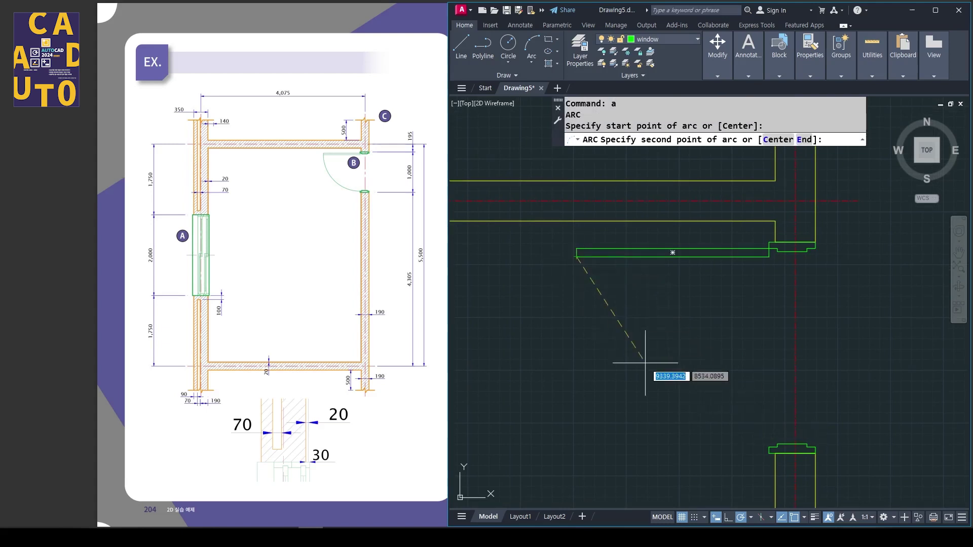
{"action": "right_click", "coordinate": [657, 330]}
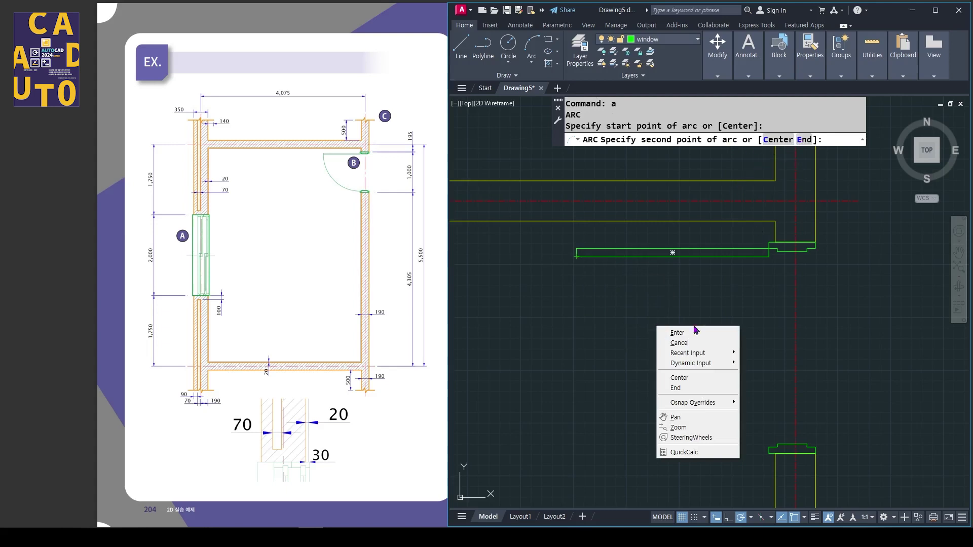
{"action": "left_click", "coordinate": [677, 388]}
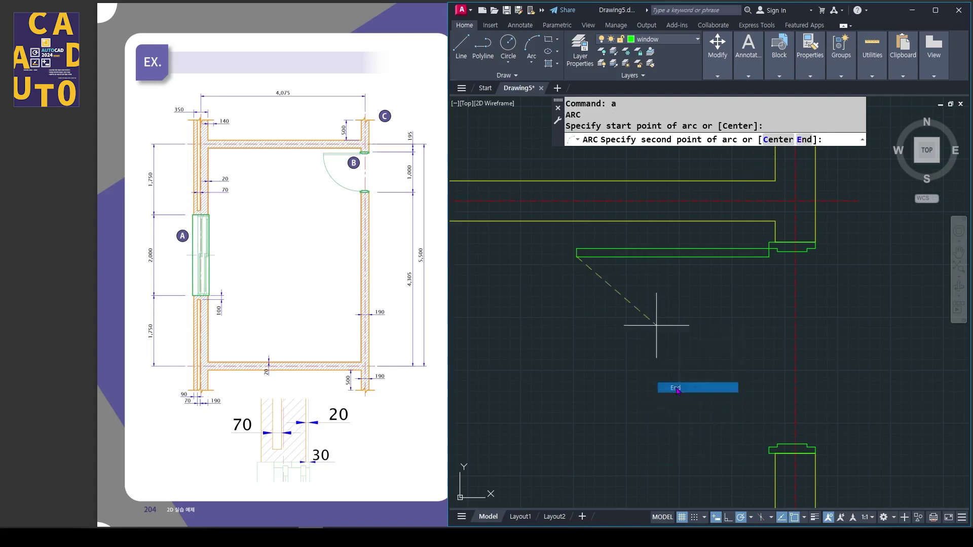
{"action": "left_click", "coordinate": [769, 447]}
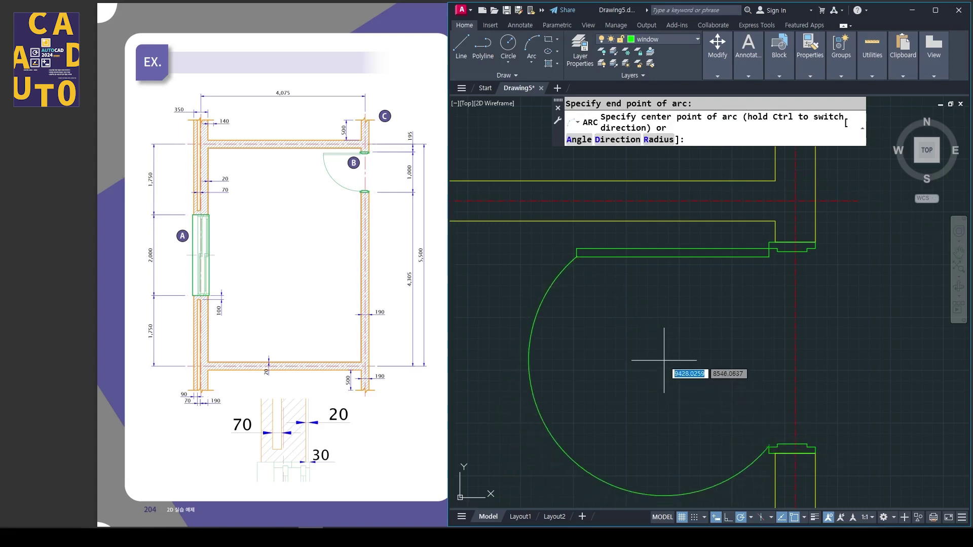
{"action": "right_click", "coordinate": [669, 336]}
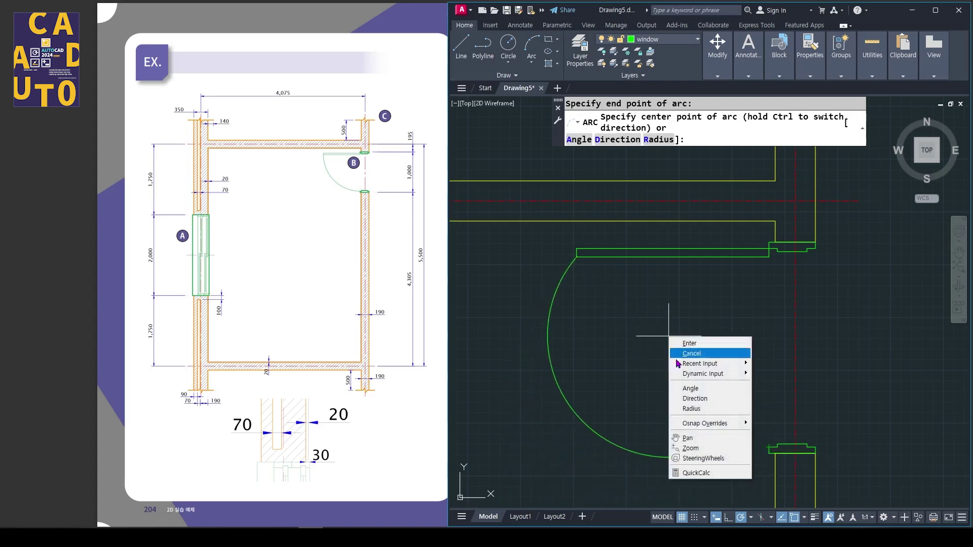
{"action": "left_click", "coordinate": [692, 409]}
{"action": "type", "text": "91"}
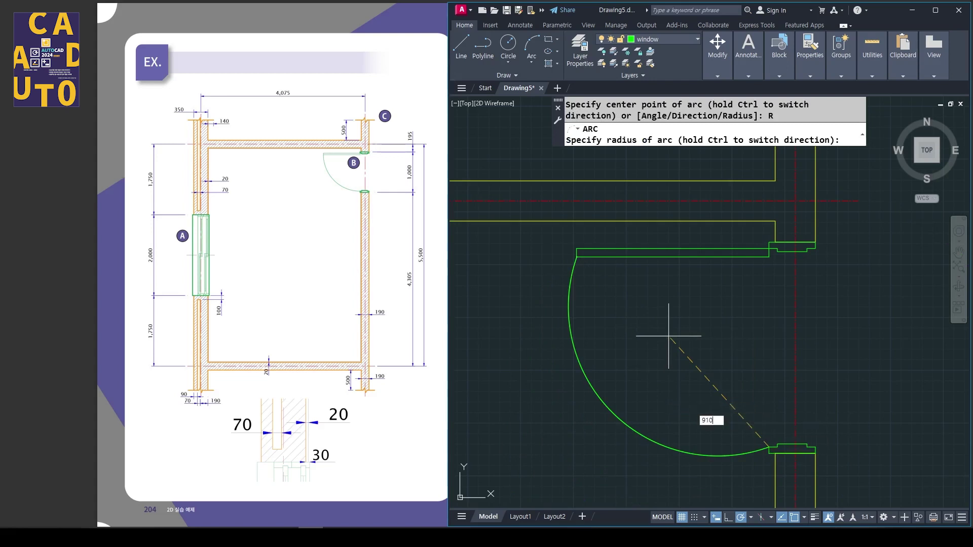
{"action": "type", "text": "0"}
{"action": "key", "text": "Return"}
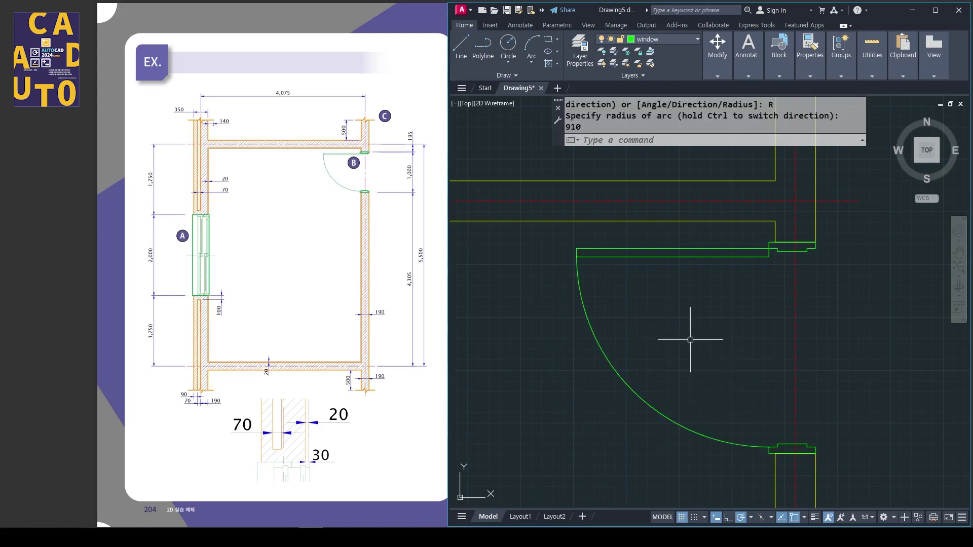
Change the door swing arc to the center layer and clear the selection
{"action": "scroll", "coordinate": [690, 340], "scroll_direction": "down", "scroll_amount": 3}
{"action": "scroll", "coordinate": [682, 346], "scroll_direction": "up", "scroll_amount": 1}
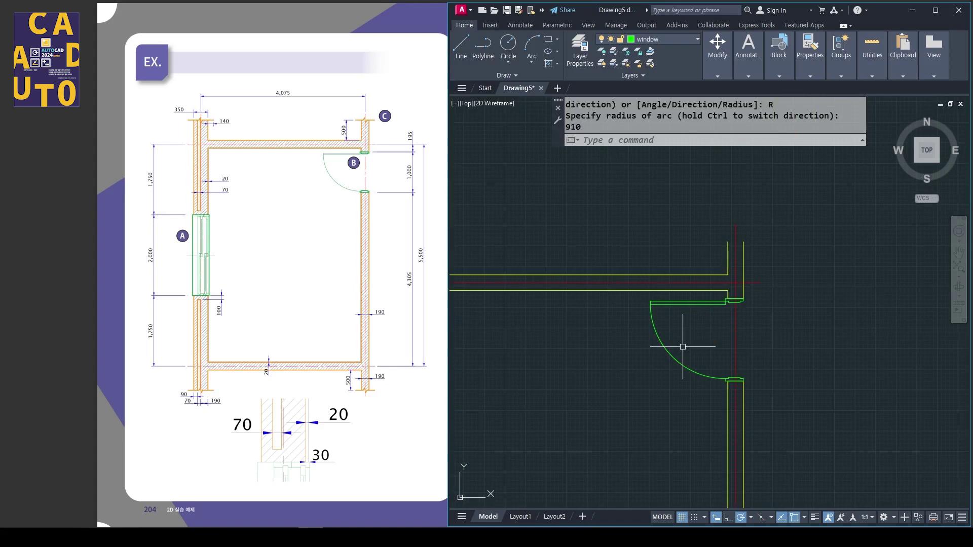
{"action": "left_click", "coordinate": [683, 347]}
{"action": "left_click", "coordinate": [652, 330]}
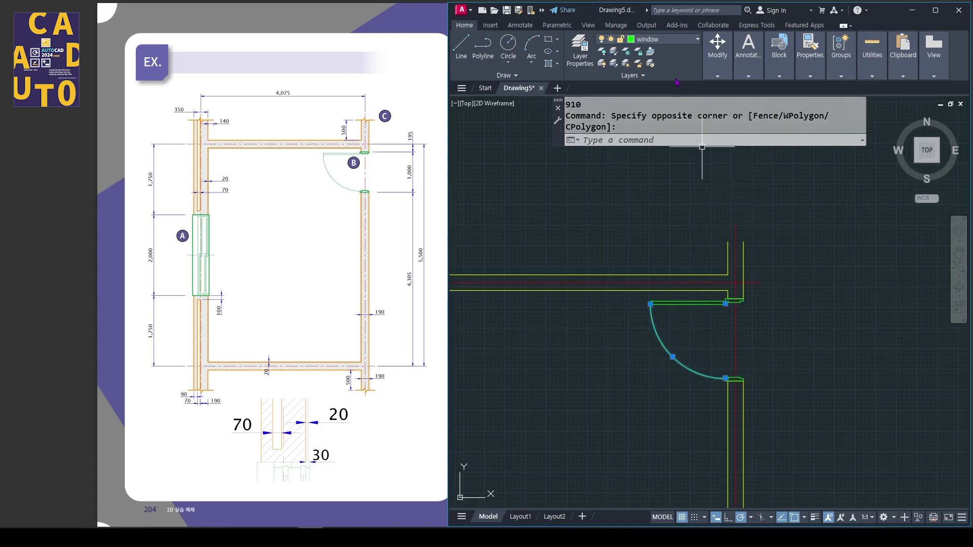
{"action": "left_click", "coordinate": [690, 40]}
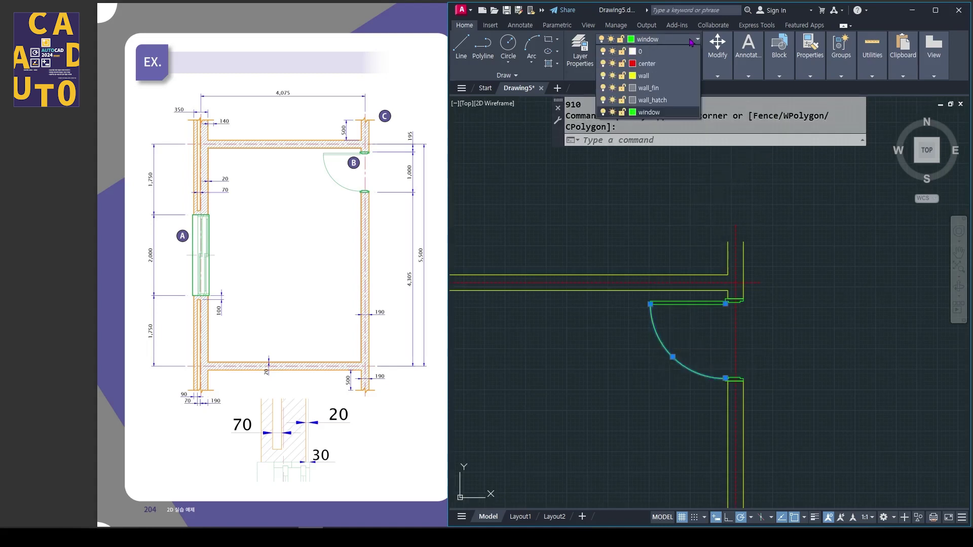
{"action": "left_click", "coordinate": [654, 64]}
{"action": "scroll", "coordinate": [681, 327], "scroll_direction": "up", "scroll_amount": 4}
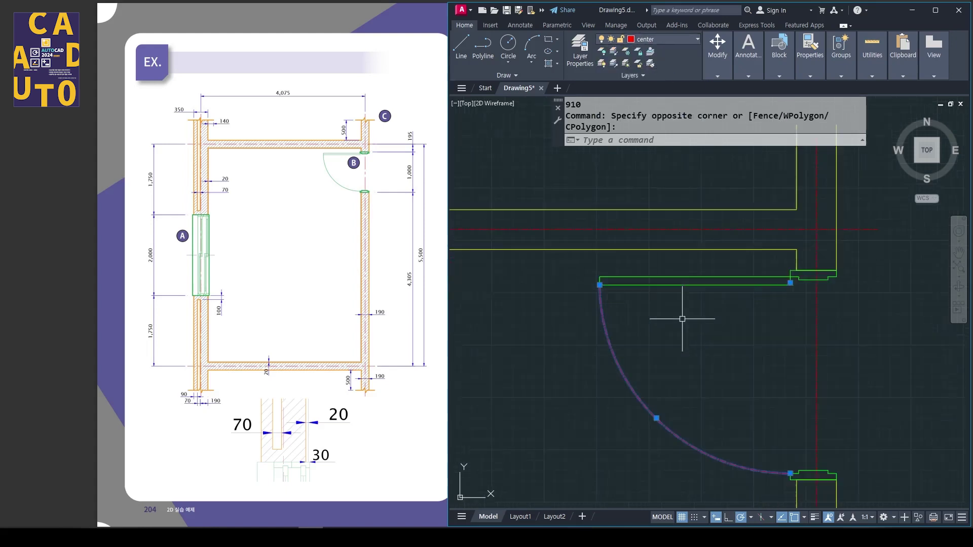
{"action": "middle_click_drag", "start_coordinate": [674, 339], "coordinate": [688, 288]}
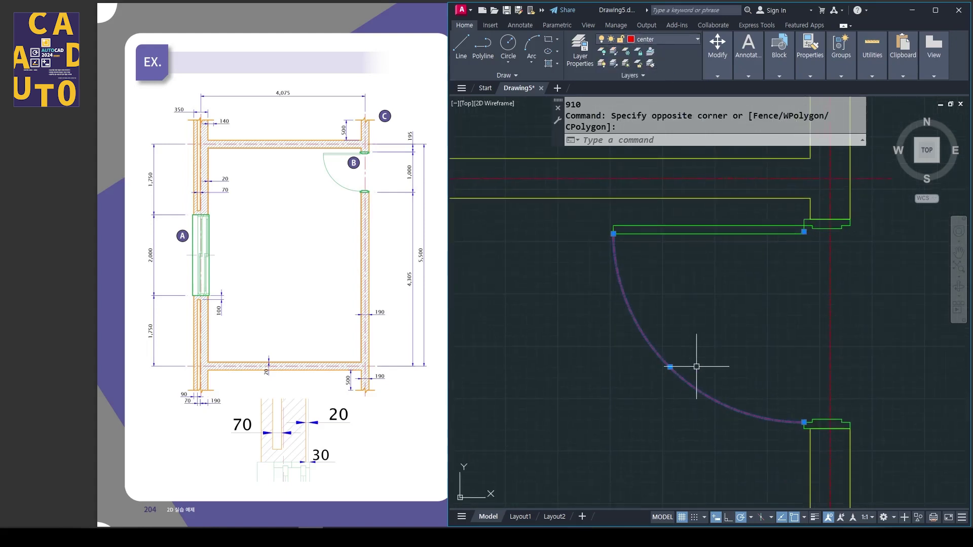
{"action": "scroll", "coordinate": [784, 339], "scroll_direction": "down", "scroll_amount": 6}
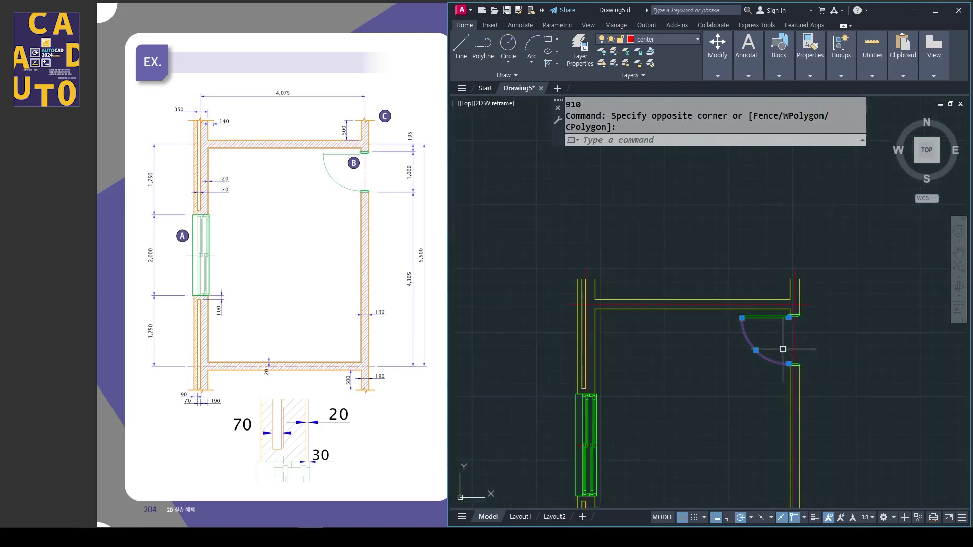
{"action": "middle_click_drag", "start_coordinate": [781, 355], "coordinate": [761, 297]}
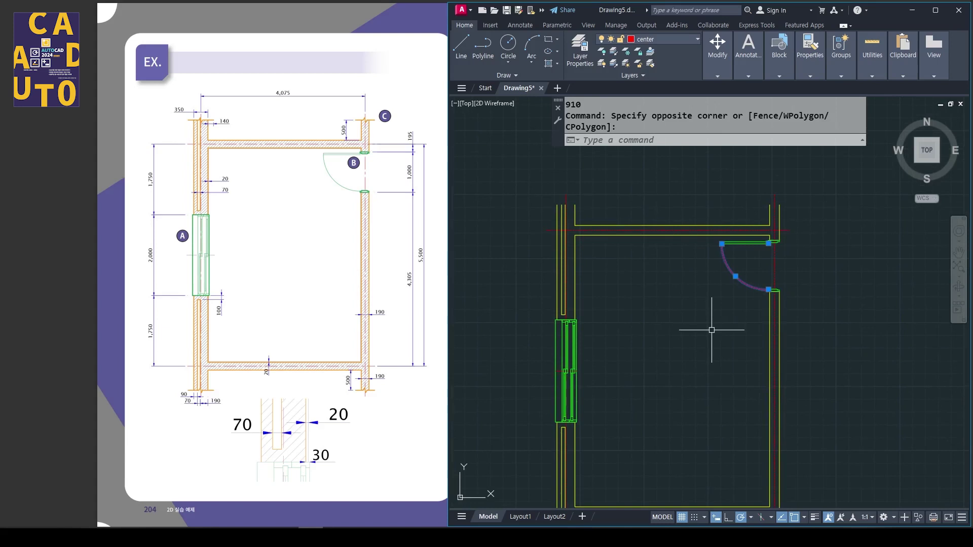
{"action": "key", "text": "Escape"}
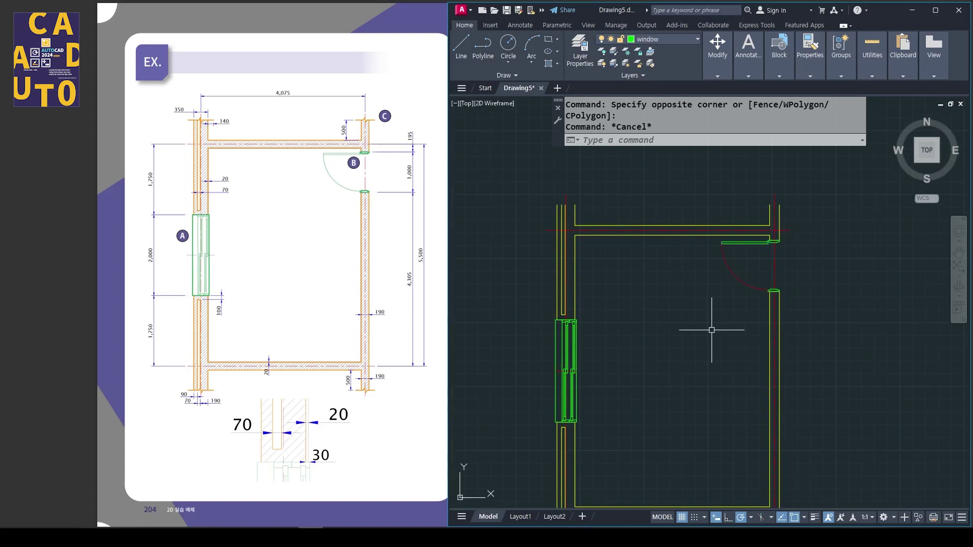
Try a global linetype scale factor of 20
{"action": "type", "text": "LTS"}
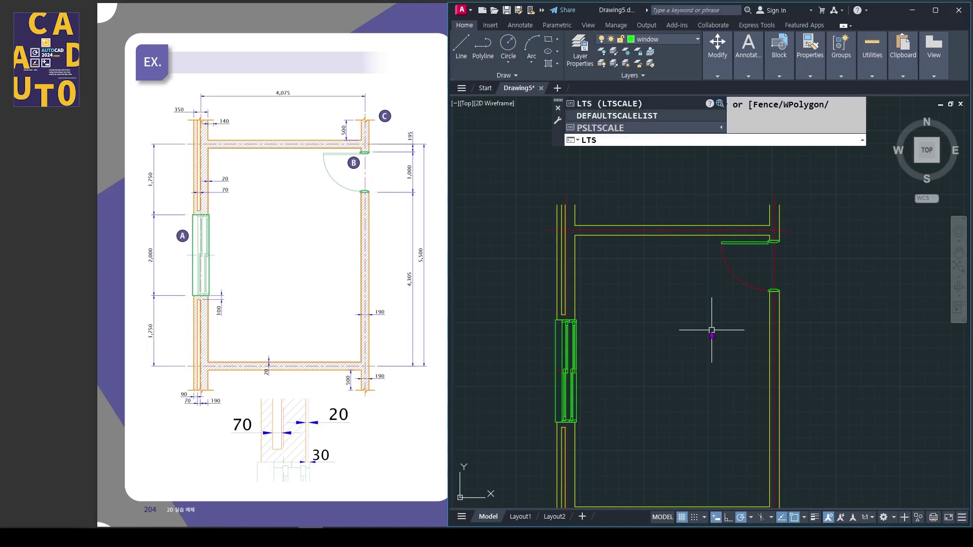
{"action": "key", "text": "Return"}
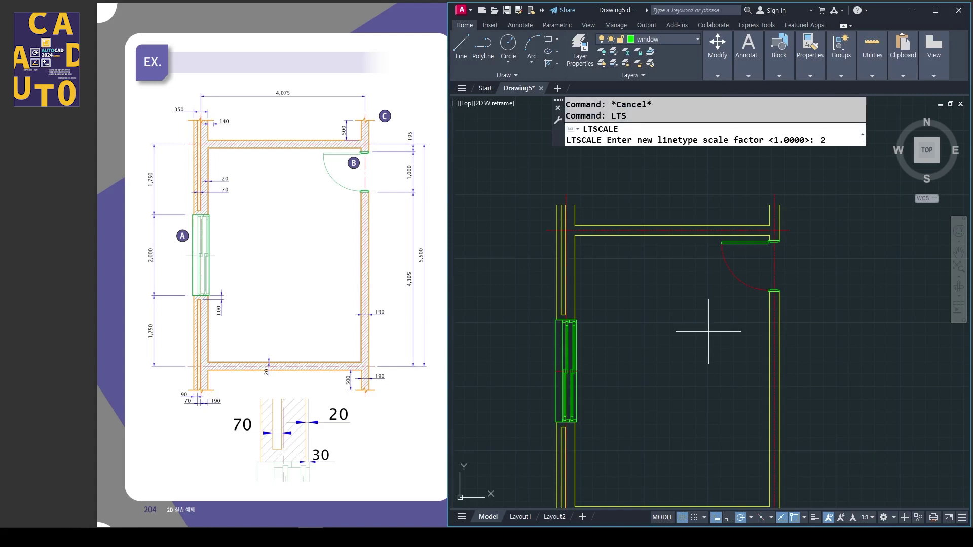
{"action": "key", "text": "Return"}
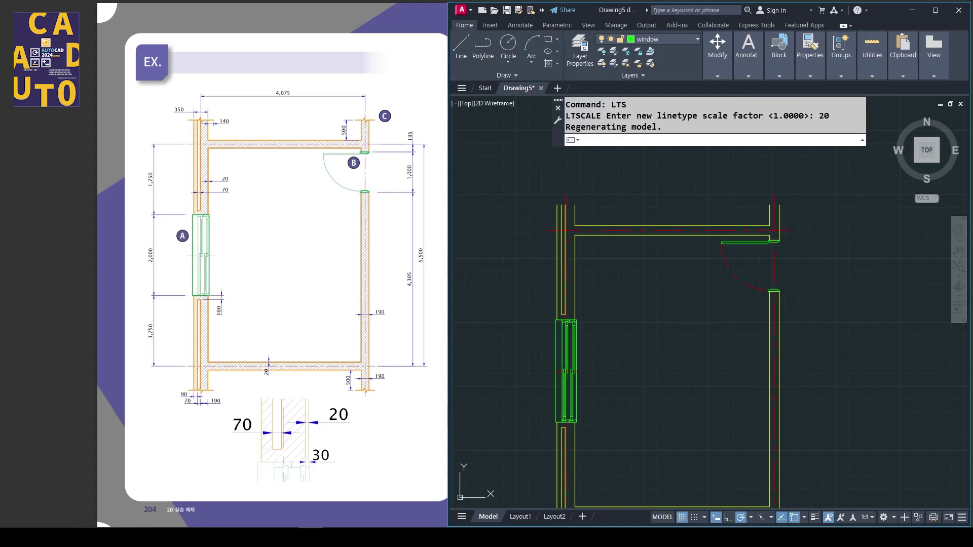
Set the global linetype scale factor to 10
{"action": "key", "text": "Return"}
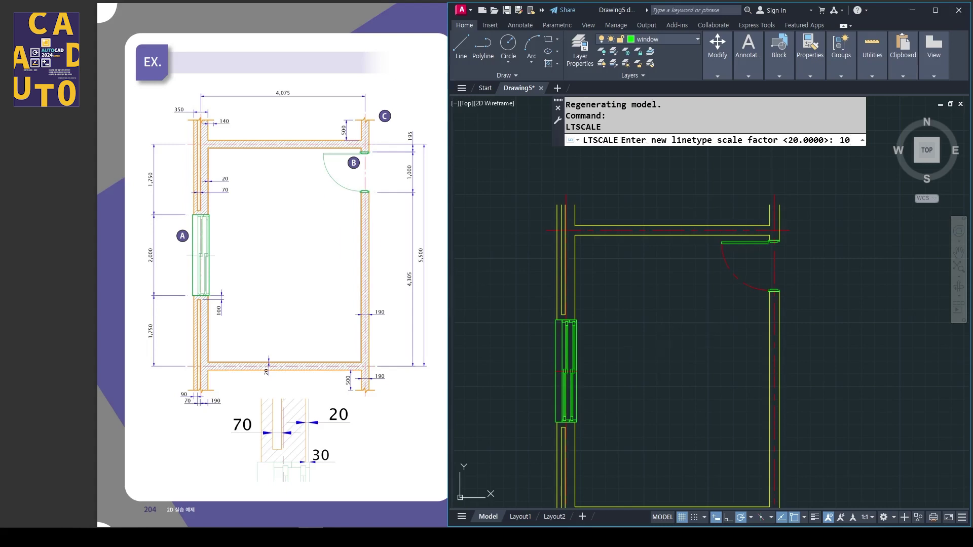
{"action": "key", "text": "Return"}
{"action": "scroll", "coordinate": [657, 325], "scroll_direction": "down", "scroll_amount": 2}
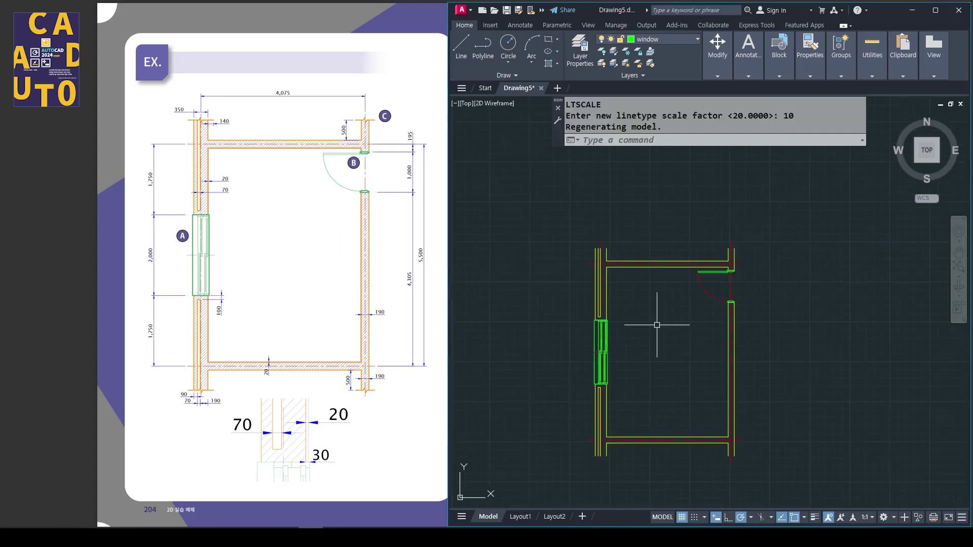
{"action": "scroll", "coordinate": [600, 252], "scroll_direction": "up", "scroll_amount": 5}
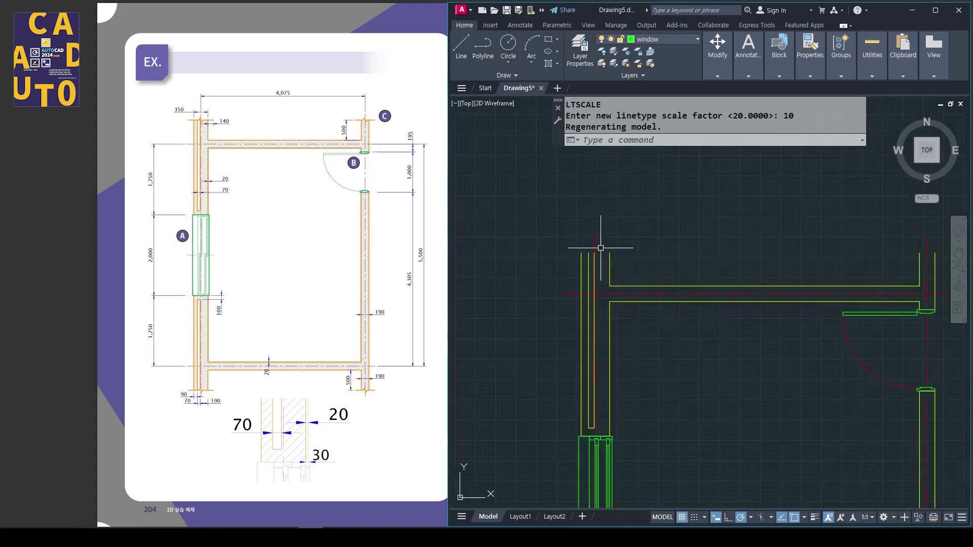
Open the break-line detail image over the reference plan, beside the plan's upper-left wall ends
{"action": "scroll", "coordinate": [561, 253], "scroll_direction": "up", "scroll_amount": 4}
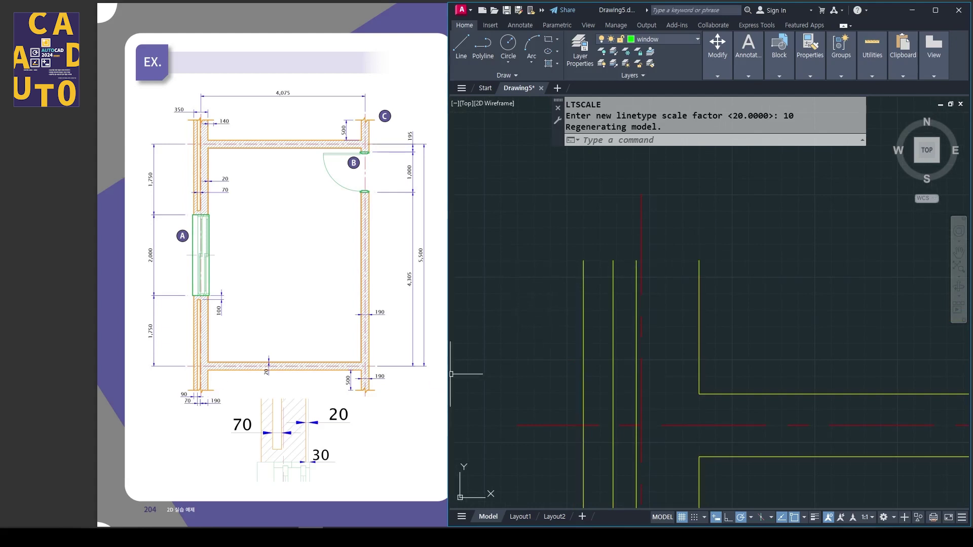
{"action": "left_click", "coordinate": [361, 537]}
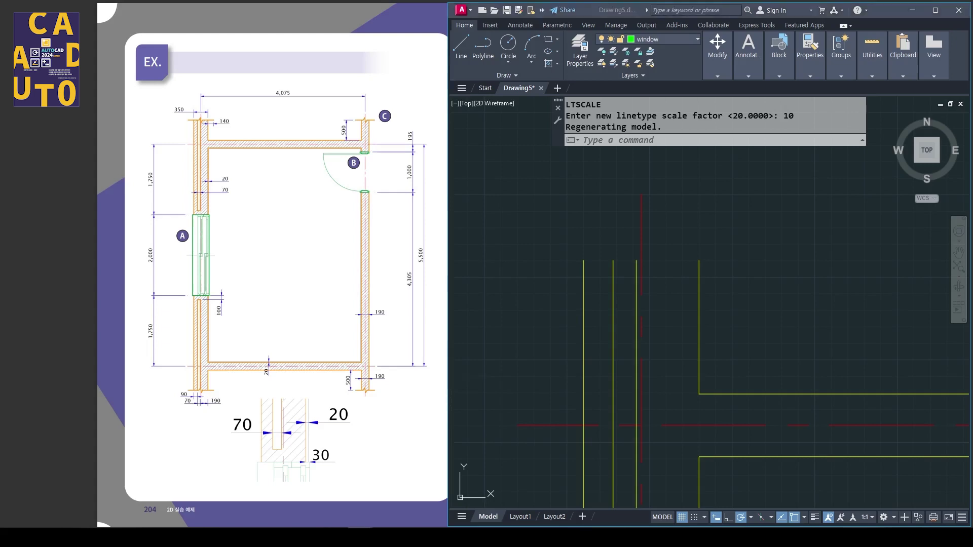
{"action": "left_click_drag", "start_coordinate": [0, 221], "coordinate": [368, 161]}
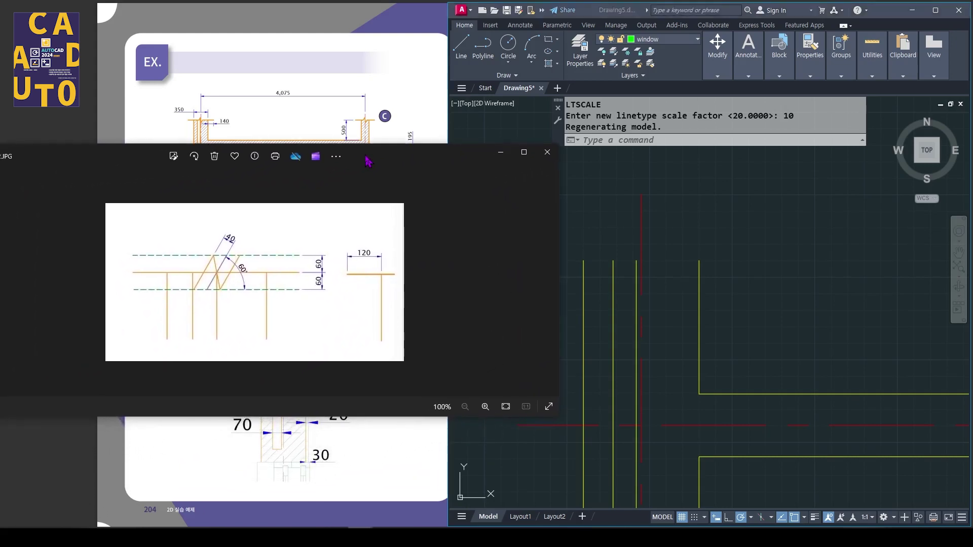
{"action": "left_click", "coordinate": [568, 284]}
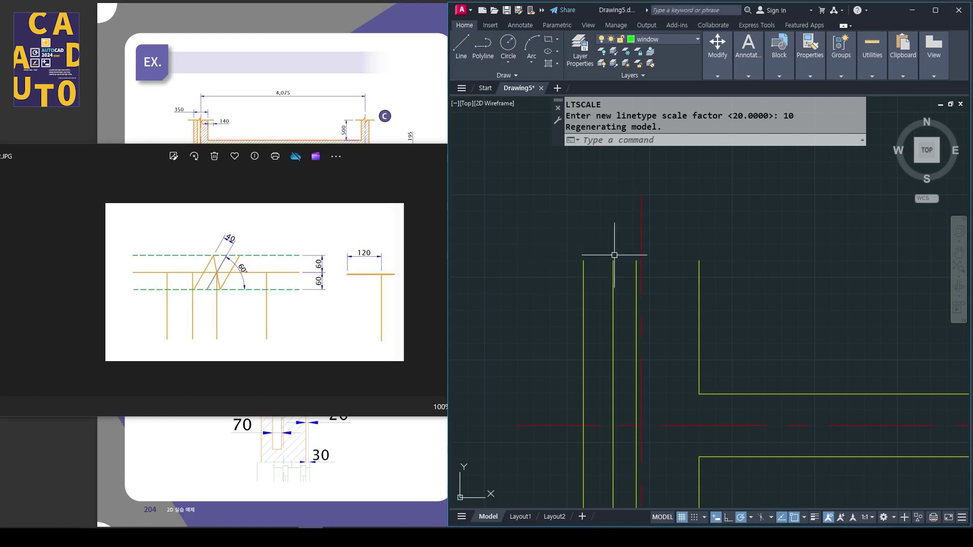
{"action": "middle_click_drag", "start_coordinate": [677, 283], "coordinate": [665, 304]}
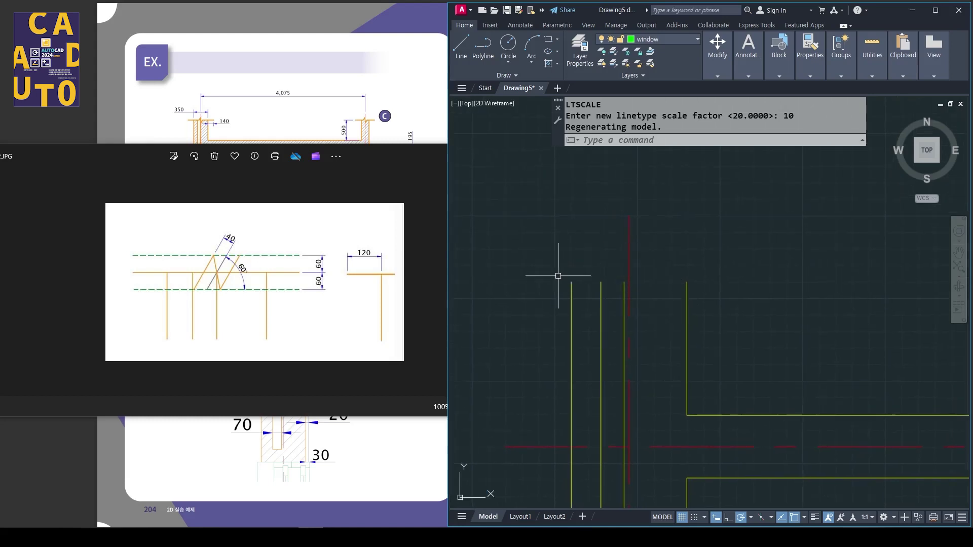
{"action": "middle_click_drag", "start_coordinate": [720, 297], "coordinate": [701, 276]}
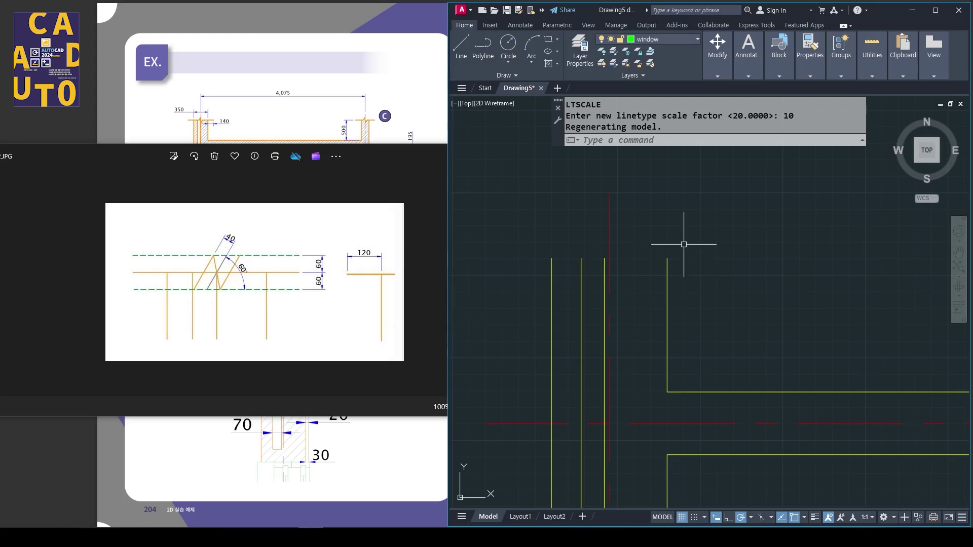
Make wall the current layer and draw a horizontal line across the open upper ends of the upper-left wall, outer face to inner face
{"action": "type", "text": "1"}
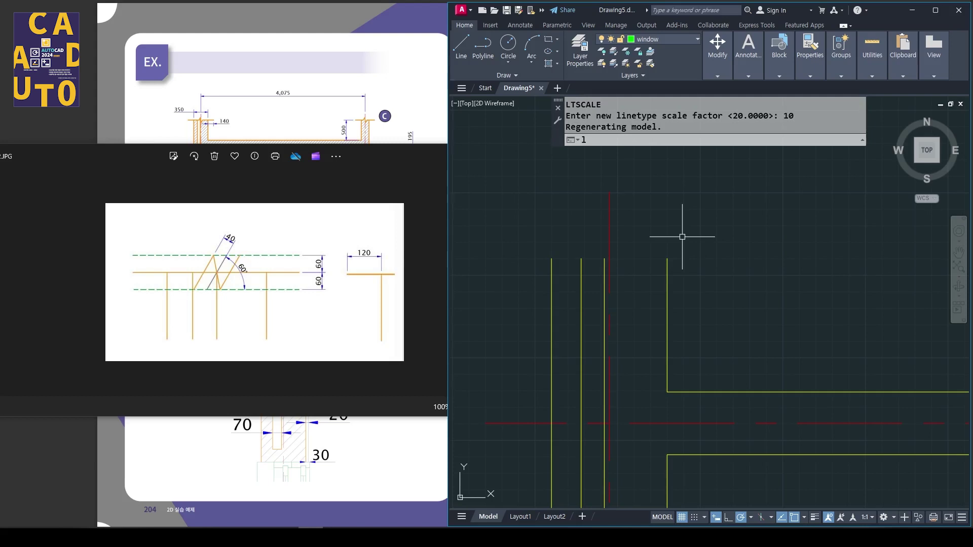
{"action": "key", "text": "Return"}
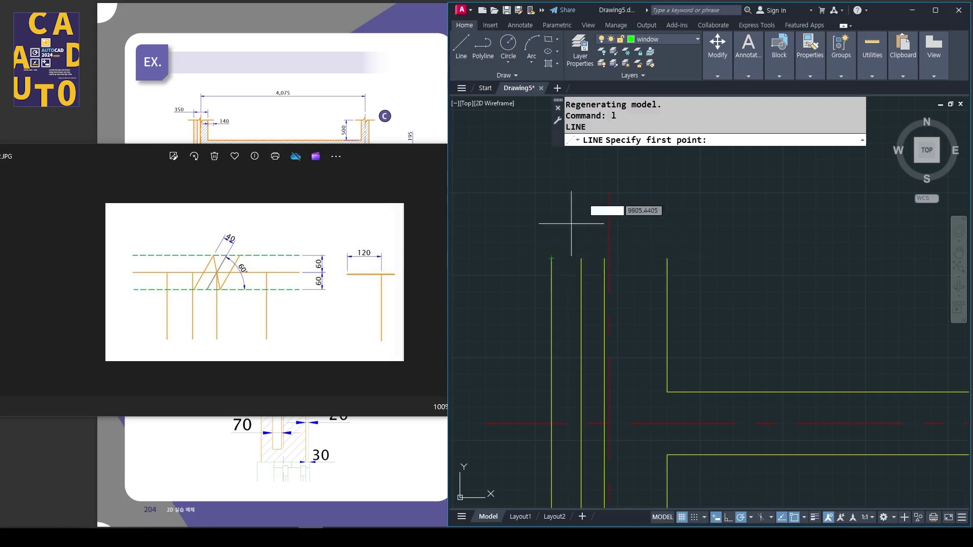
{"action": "left_click", "coordinate": [642, 41]}
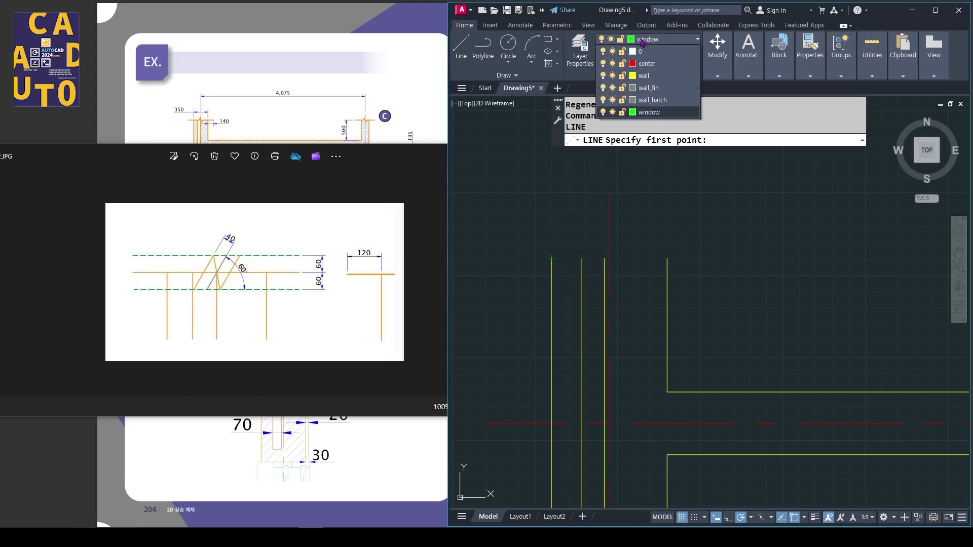
{"action": "left_click", "coordinate": [644, 76]}
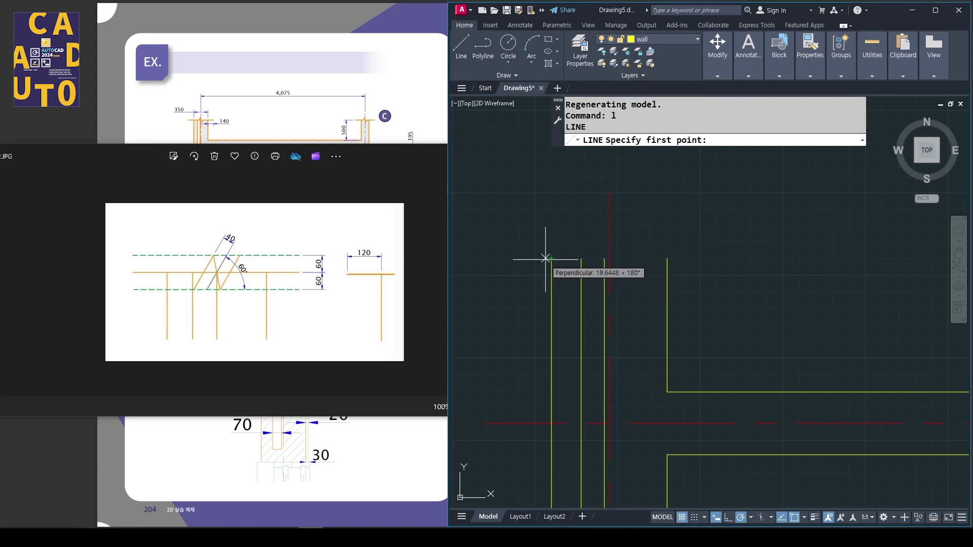
{"action": "key", "text": "Escape"}
{"action": "type", "text": "l"}
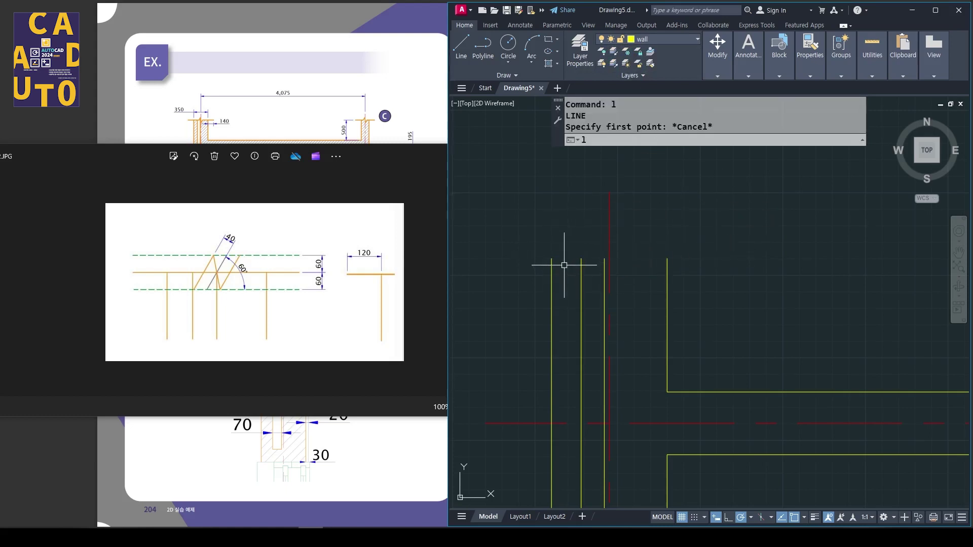
{"action": "key", "text": "Return"}
{"action": "left_click", "coordinate": [552, 259]}
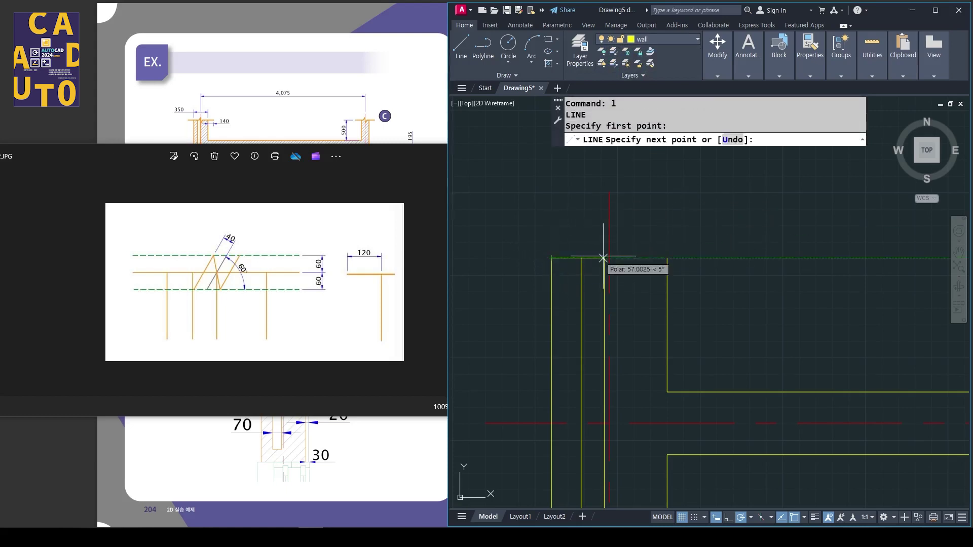
{"action": "left_click", "coordinate": [667, 258]}
{"action": "key", "text": "Return"}
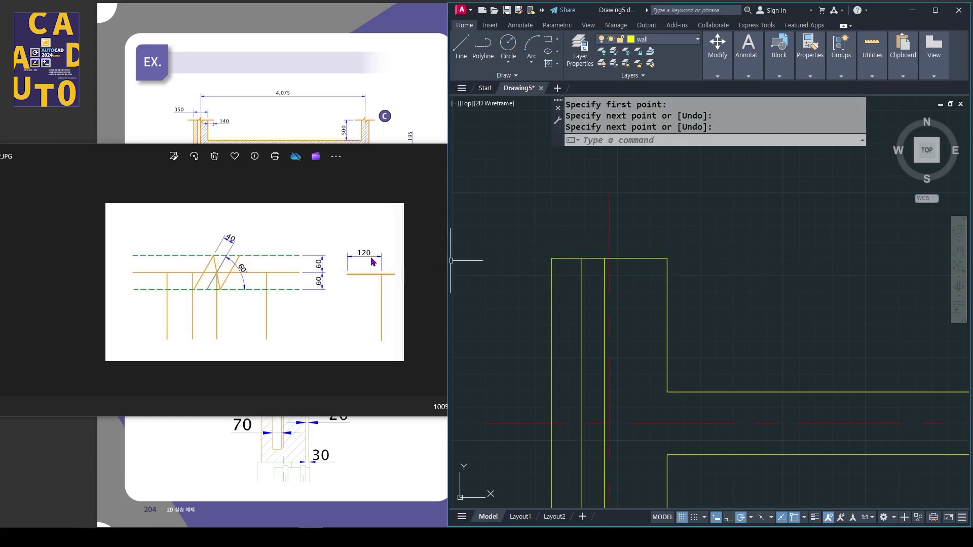
Stretch both ends of the horizontal line outward by 120 beyond the wall faces
{"action": "left_click", "coordinate": [560, 258]}
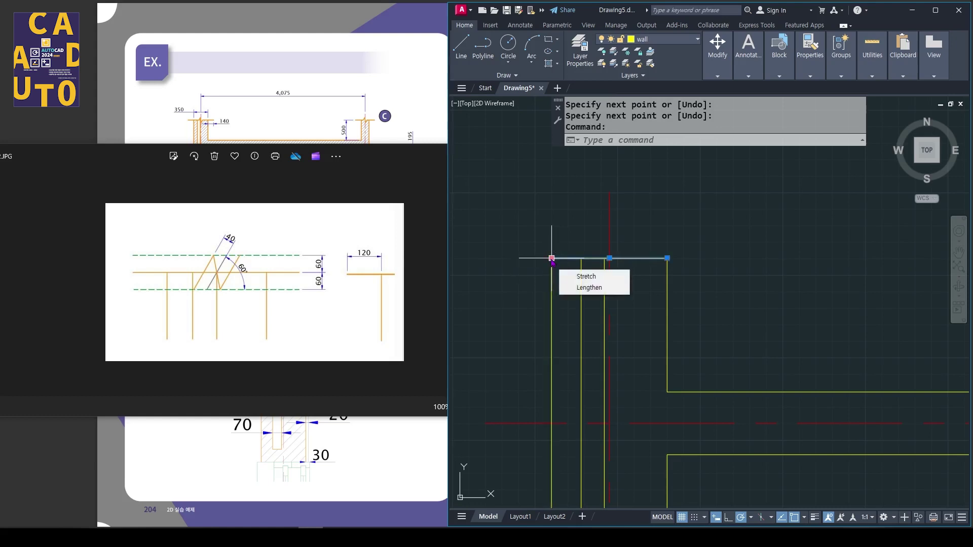
{"action": "left_click", "coordinate": [552, 259]}
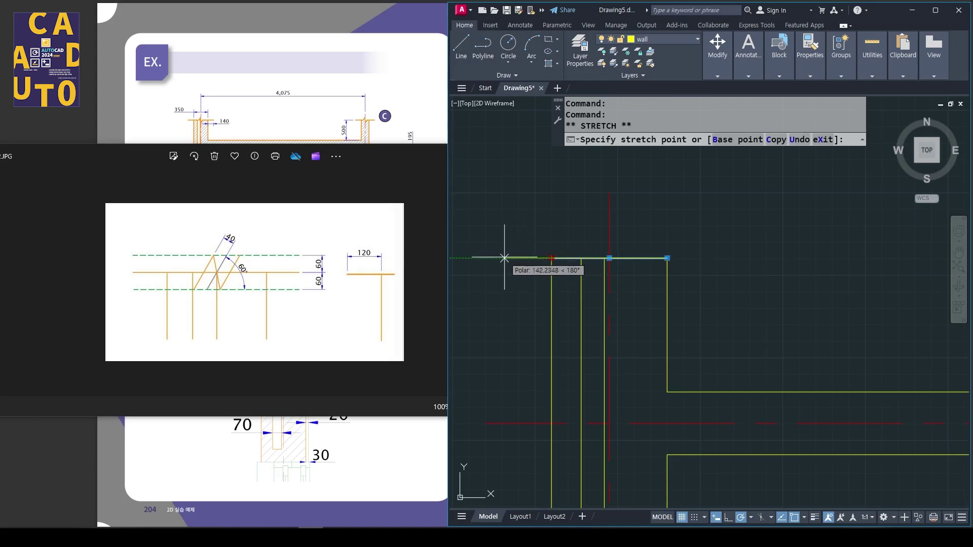
{"action": "type", "text": "12"}
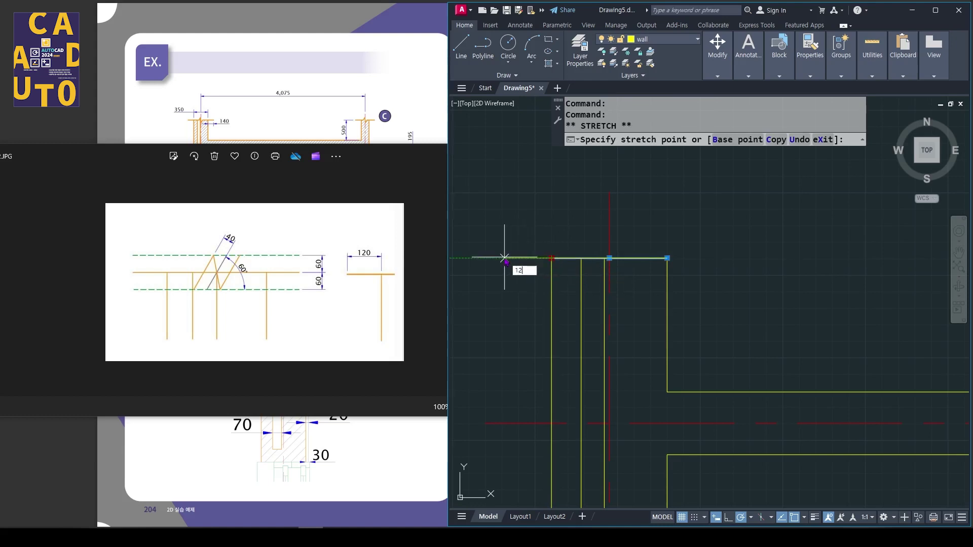
{"action": "type", "text": "0"}
{"action": "key", "text": "Return"}
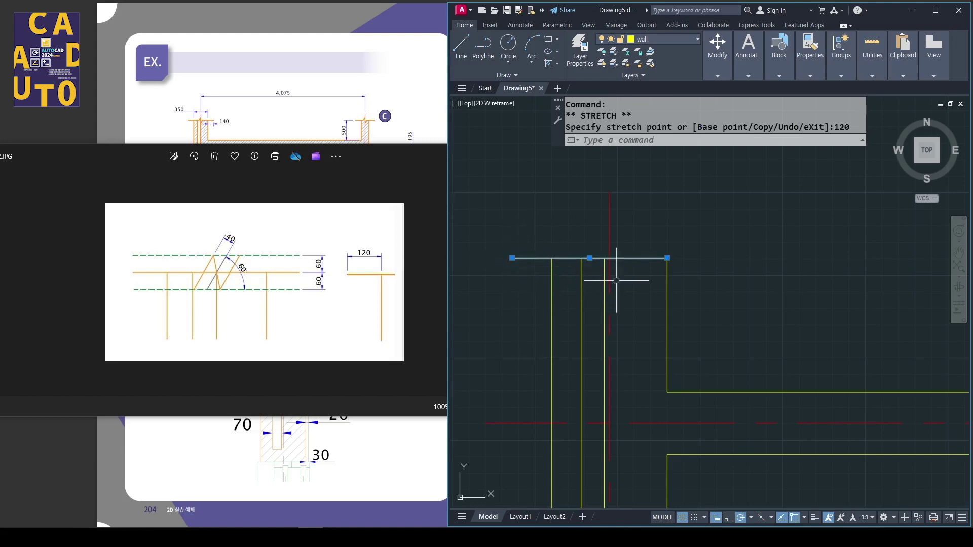
{"action": "left_click", "coordinate": [667, 258]}
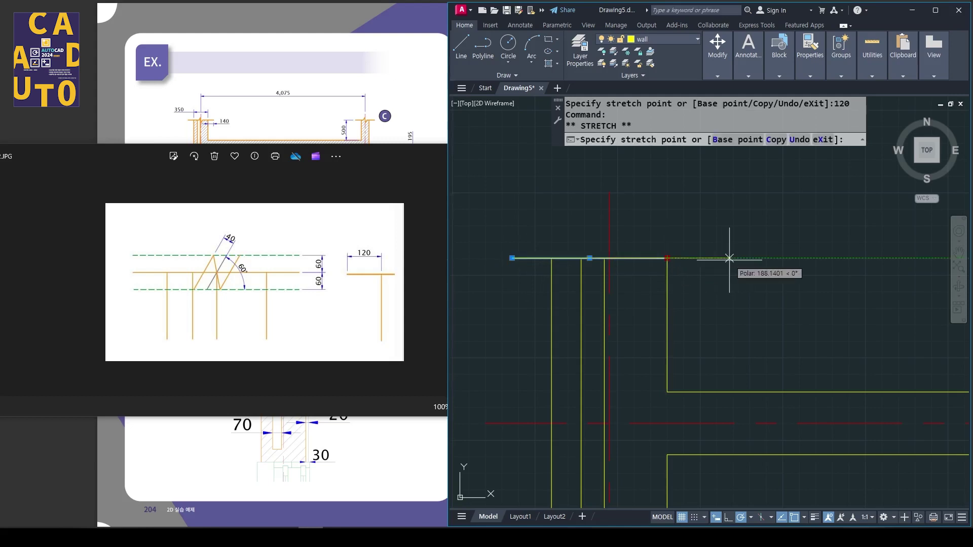
{"action": "type", "text": "120"}
{"action": "key", "text": "Return"}
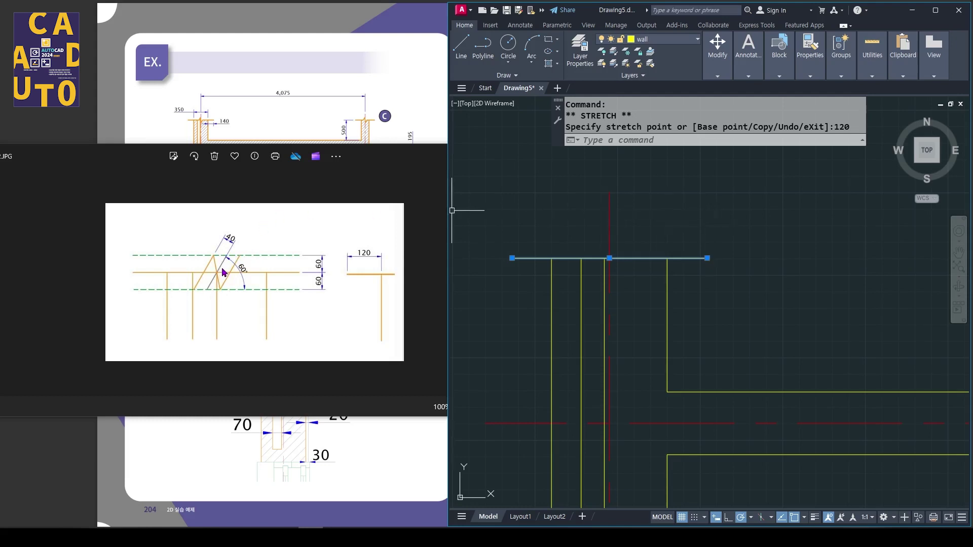
Offset the horizontal line across the wall ends by 60, once above and once below
{"action": "scroll", "coordinate": [621, 246], "scroll_direction": "up", "scroll_amount": 2}
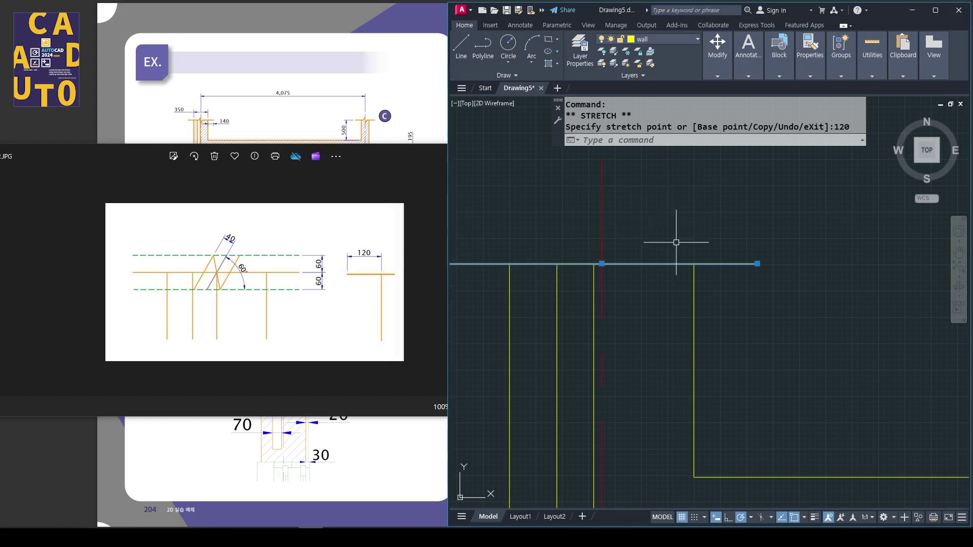
{"action": "left_click", "coordinate": [587, 140]}
{"action": "key", "text": "Escape"}
{"action": "type", "text": "o"}
{"action": "key", "text": "Return"}
{"action": "type", "text": "6"}
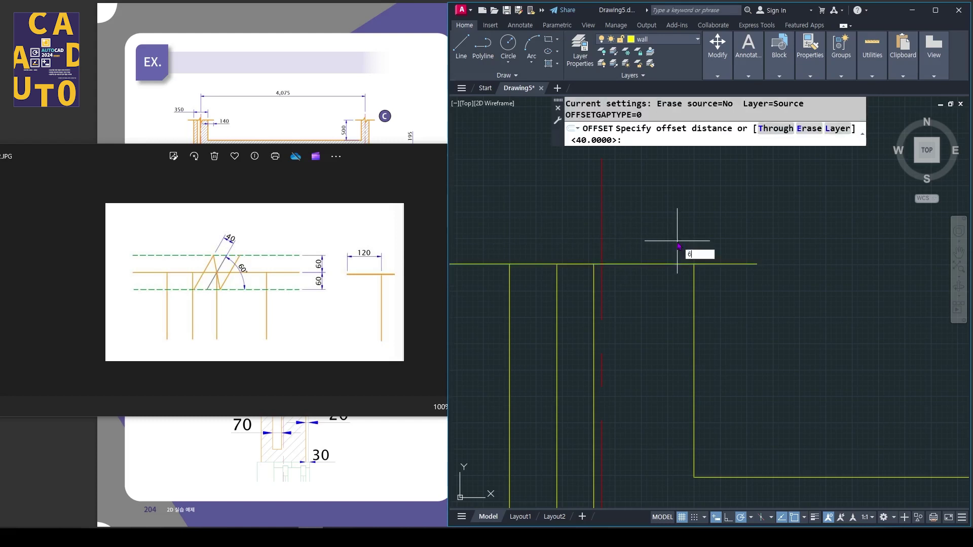
{"action": "key", "text": "Return"}
{"action": "left_click", "coordinate": [678, 263]}
{"action": "left_click", "coordinate": [677, 242]}
{"action": "left_click", "coordinate": [663, 263]}
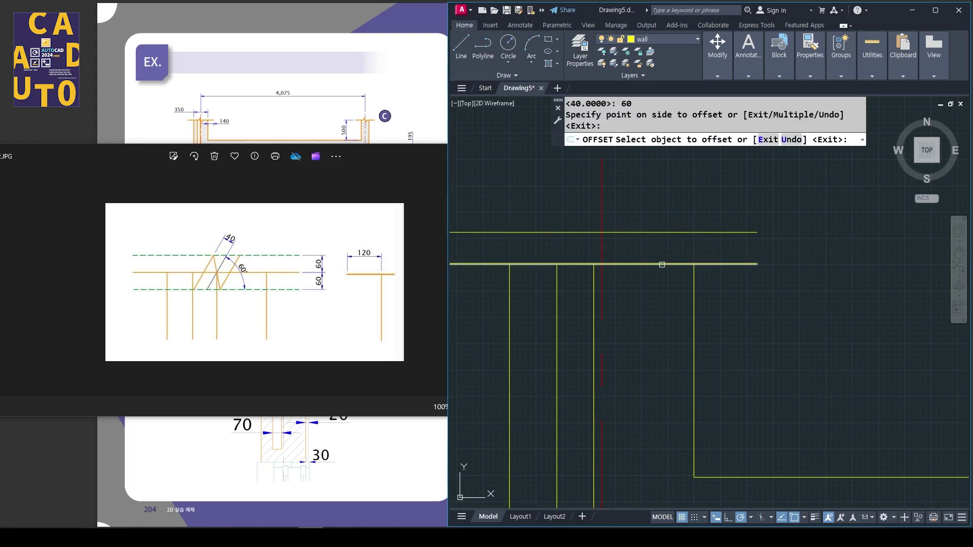
{"action": "left_click", "coordinate": [671, 285]}
{"action": "key", "text": "Return"}
Move the upper and lower offset lines to the window layer and clear the selection
{"action": "middle_click_drag", "start_coordinate": [656, 243], "coordinate": [737, 241]}
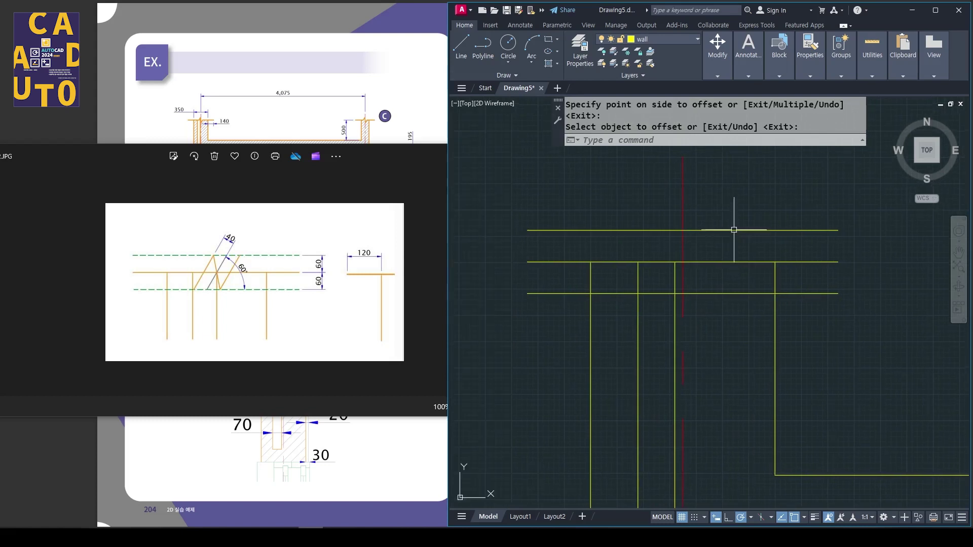
{"action": "left_click", "coordinate": [736, 217]}
{"action": "left_click", "coordinate": [702, 245]}
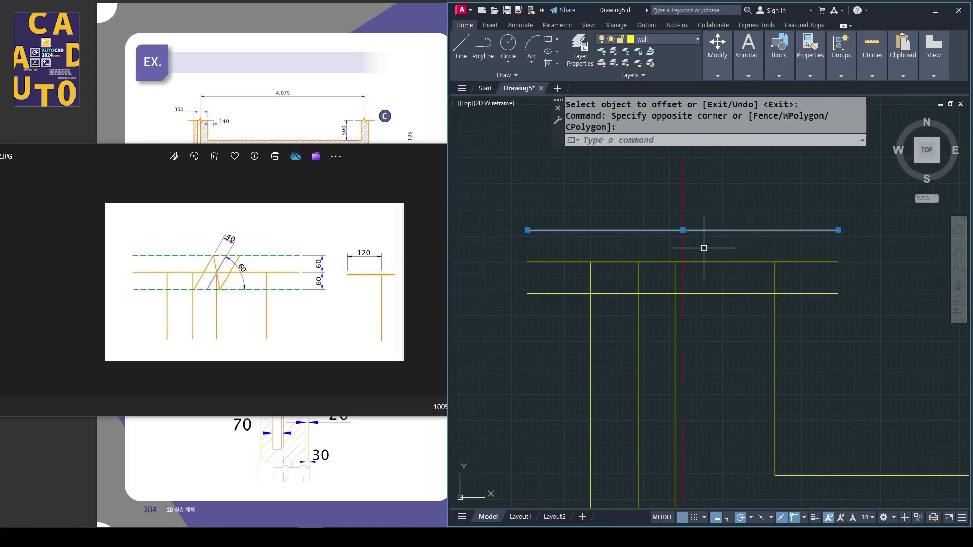
{"action": "left_click", "coordinate": [716, 283]}
{"action": "left_click", "coordinate": [712, 298]}
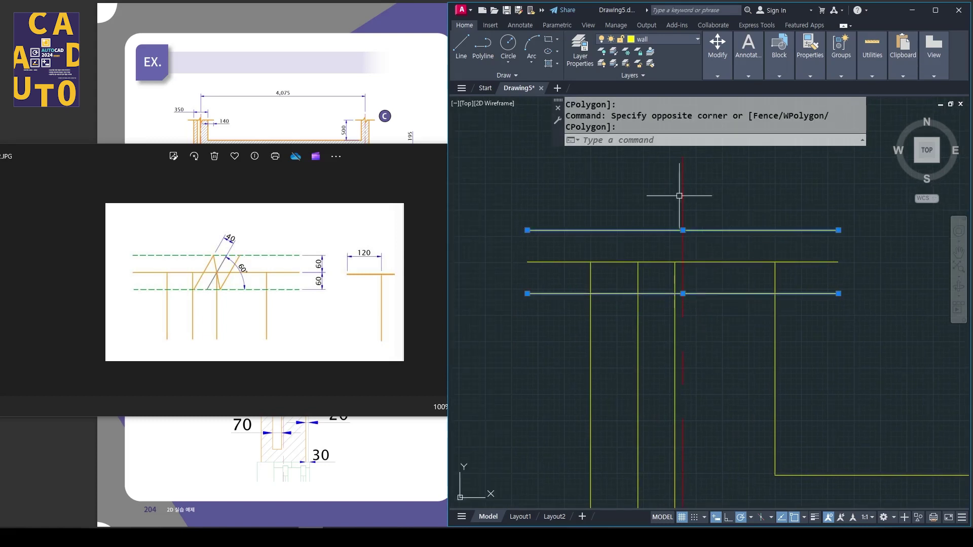
{"action": "left_click", "coordinate": [670, 39]}
{"action": "left_click", "coordinate": [649, 112]}
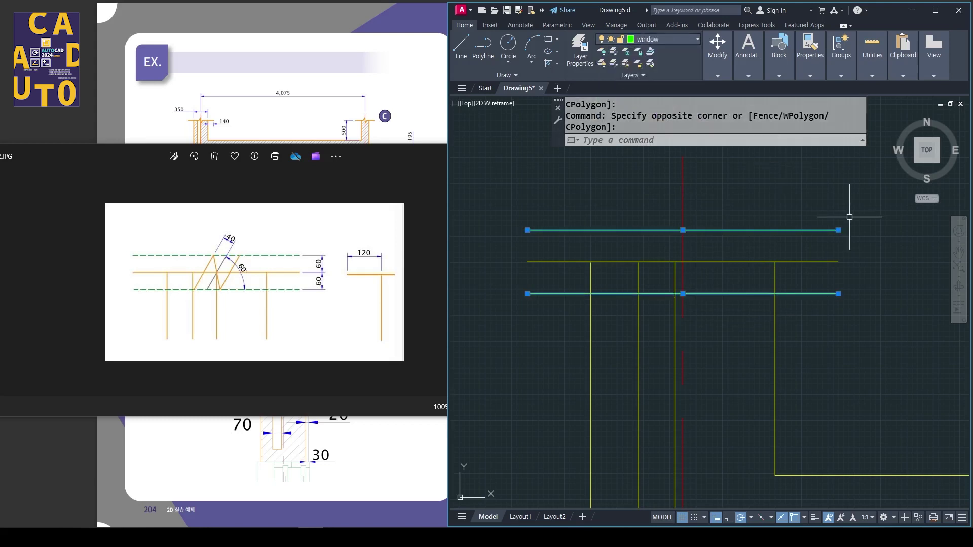
{"action": "key", "text": "Escape"}
Draw a 60° slanted line from the upper end of the third vertical wall line to the upper green guide line
{"action": "middle_click_drag", "start_coordinate": [787, 217], "coordinate": [739, 234]}
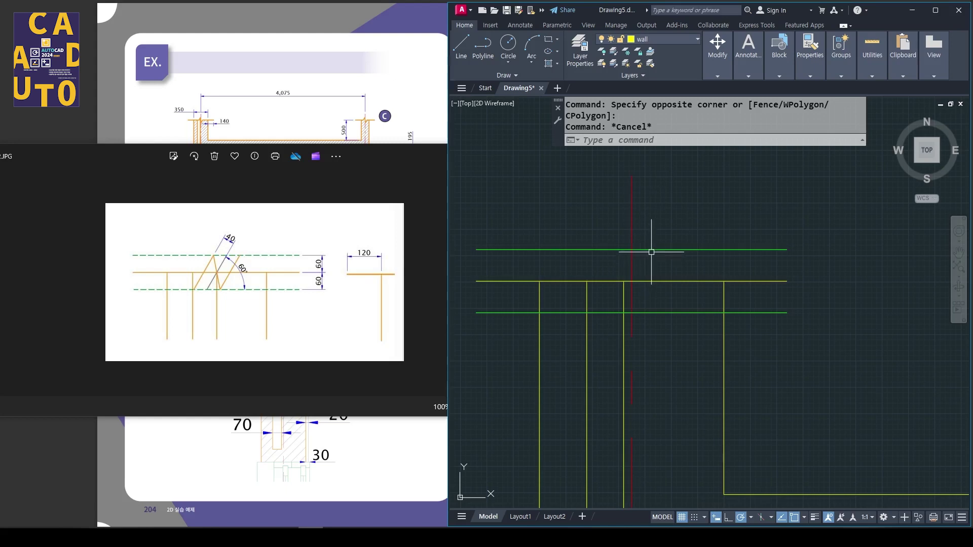
{"action": "type", "text": "l"}
{"action": "key", "text": "Return"}
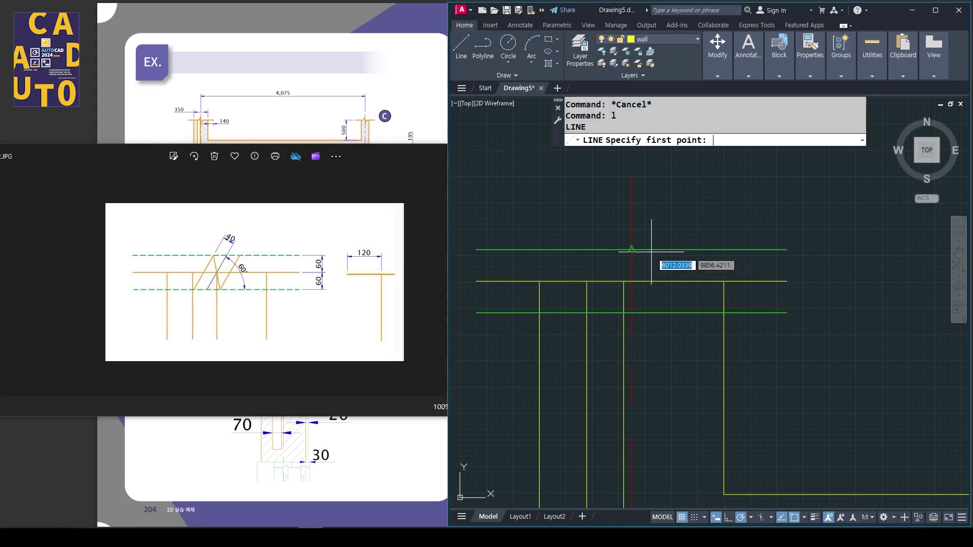
{"action": "left_click", "coordinate": [624, 281]}
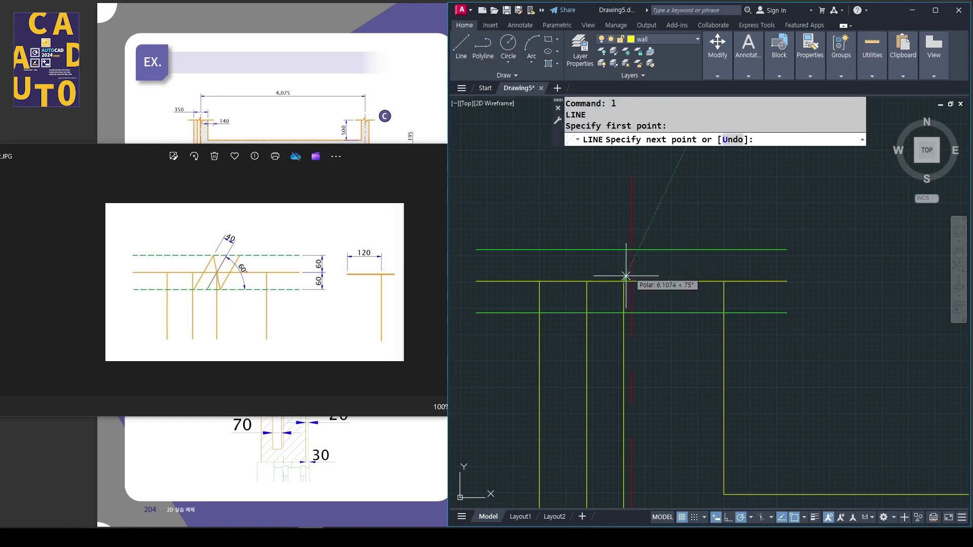
{"action": "left_click", "coordinate": [642, 249]}
{"action": "key", "text": "Return"}
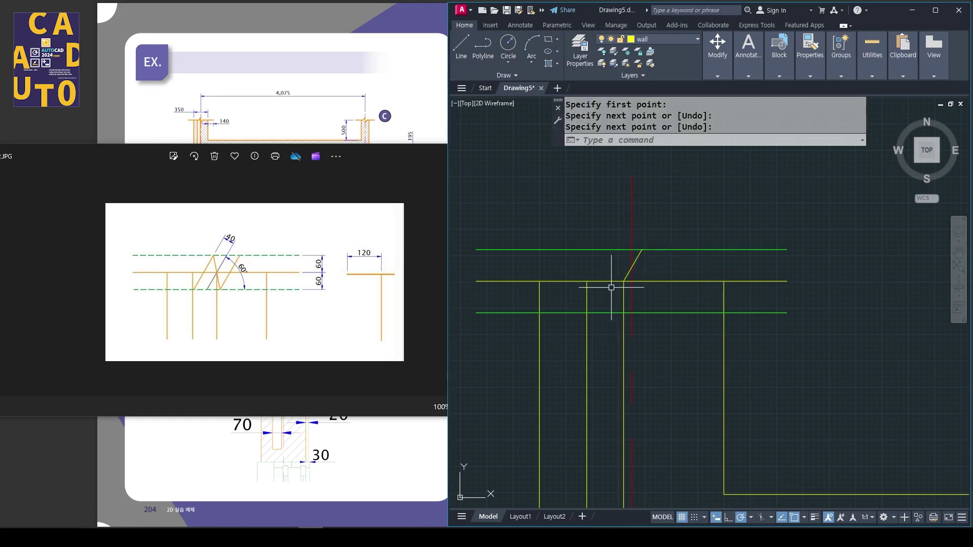
Extend the lower end of the slanted line to the lower green guide line
{"action": "scroll", "coordinate": [620, 287], "scroll_direction": "up", "scroll_amount": 2}
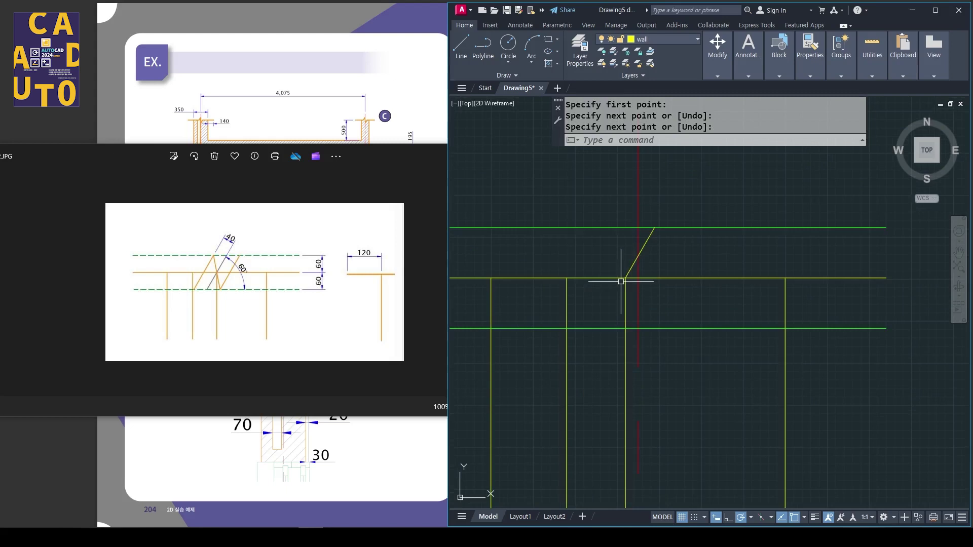
{"action": "type", "text": "ex"}
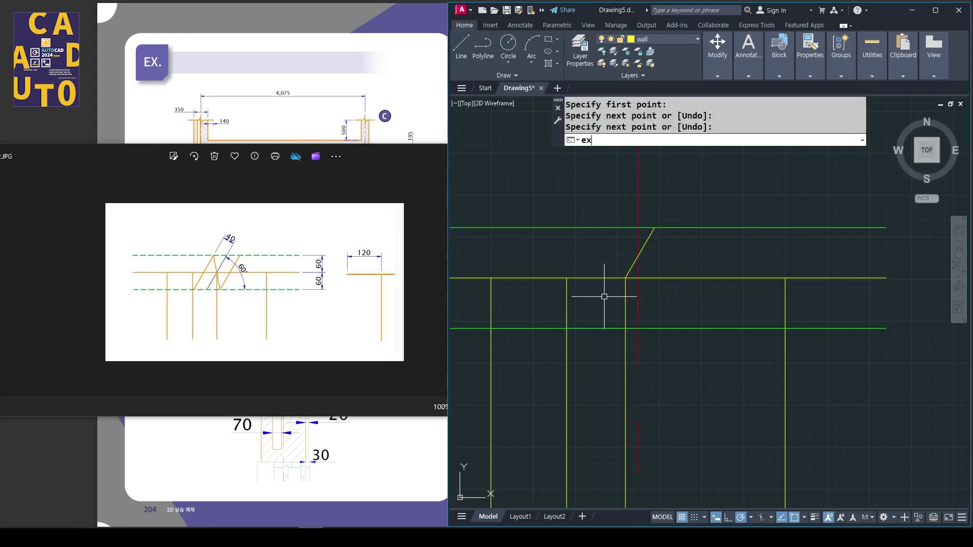
{"action": "key", "text": "Return"}
{"action": "left_click", "coordinate": [628, 270]}
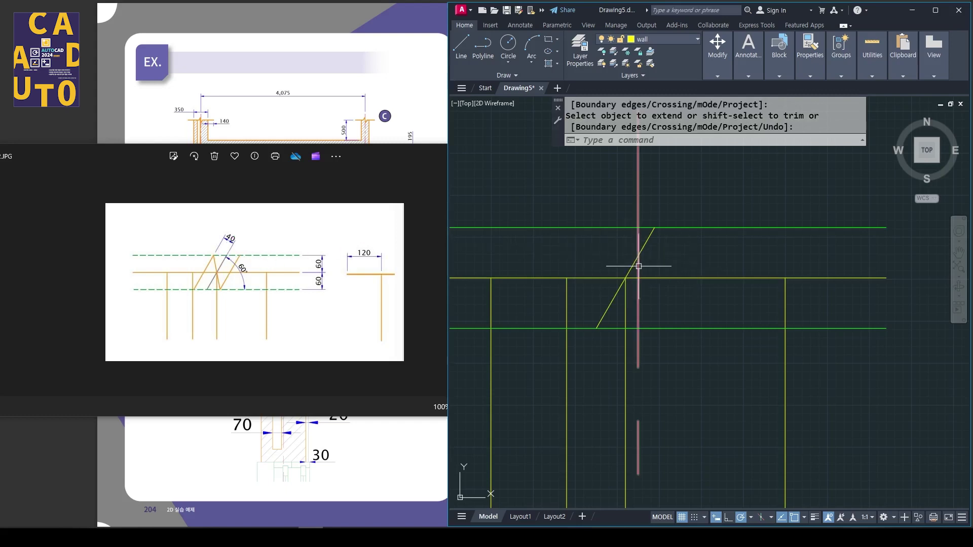
{"action": "key", "text": "Return"}
Offset the 60° slanted line by 40, once to each side
{"action": "type", "text": "o"}
{"action": "key", "text": "Return"}
{"action": "type", "text": "4"}
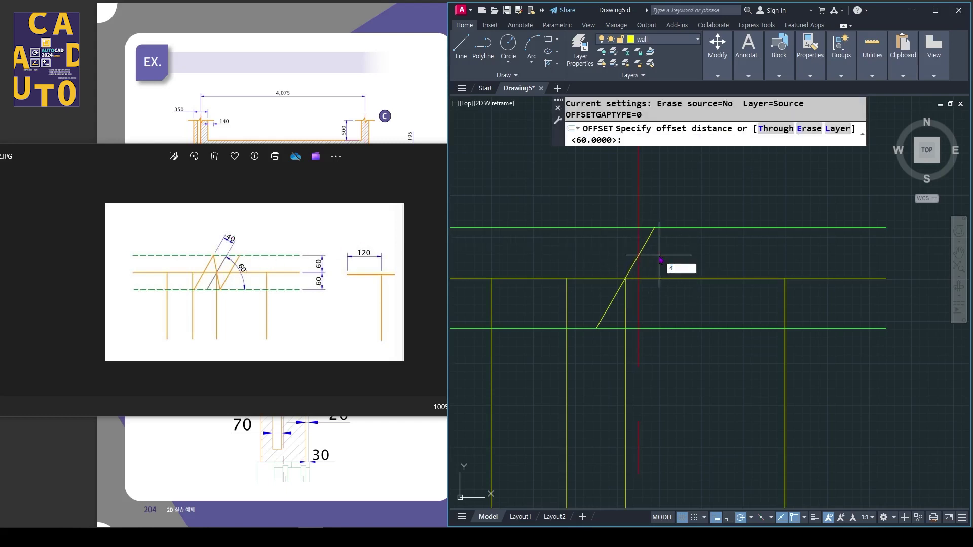
{"action": "type", "text": "0"}
{"action": "key", "text": "Return"}
{"action": "left_click", "coordinate": [652, 239]}
{"action": "left_click", "coordinate": [664, 258]}
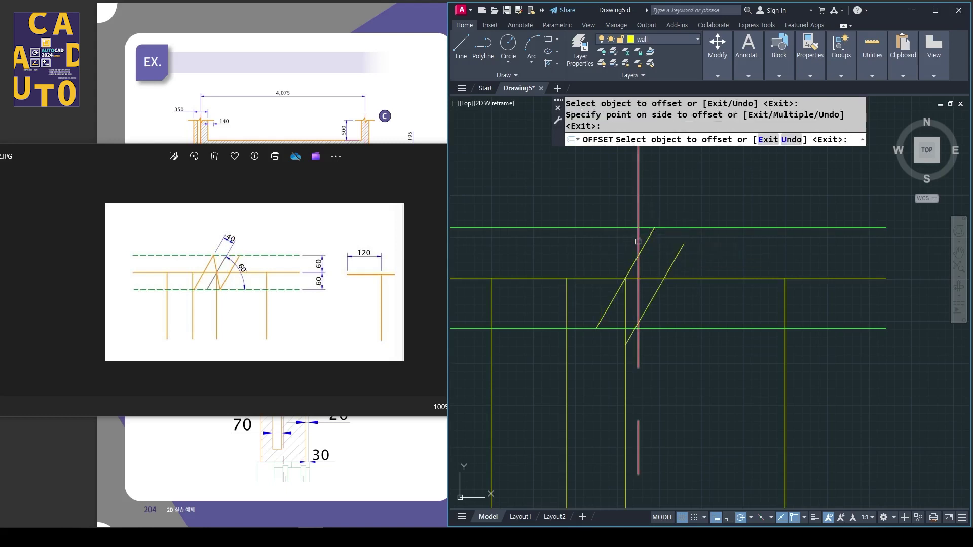
{"action": "left_click", "coordinate": [646, 242]}
{"action": "left_click", "coordinate": [623, 231]}
{"action": "key", "text": "Return"}
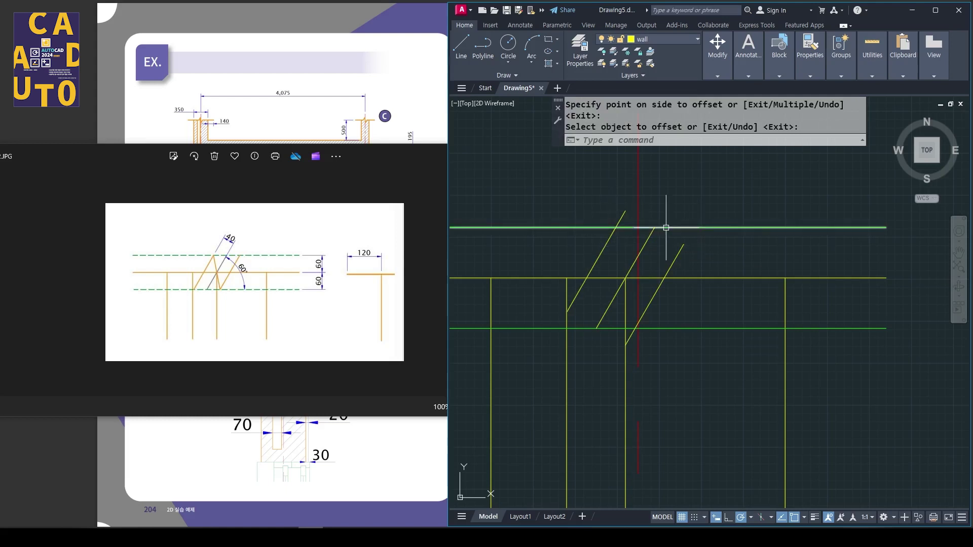
Draw a line from the left slanted line's crossing with the upper green guide to the right slanted line's crossing with the lower guide
{"action": "type", "text": "l"}
{"action": "key", "text": "Return"}
{"action": "left_click", "coordinate": [617, 229]}
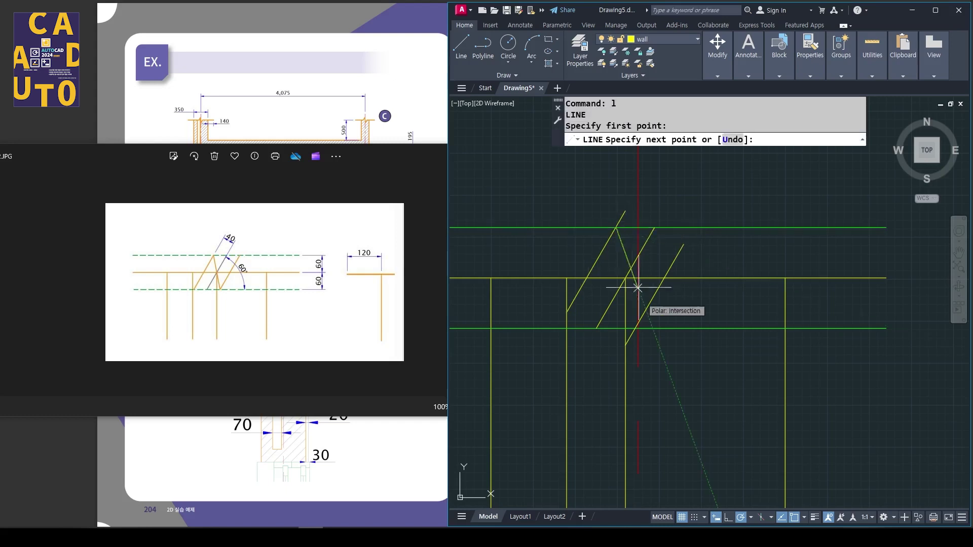
{"action": "left_click", "coordinate": [635, 328]}
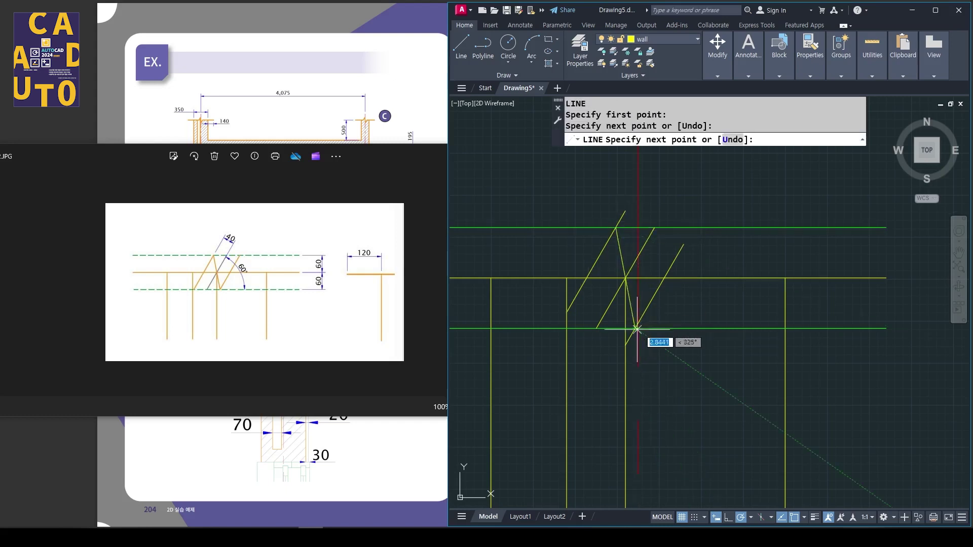
{"action": "key", "text": "Return"}
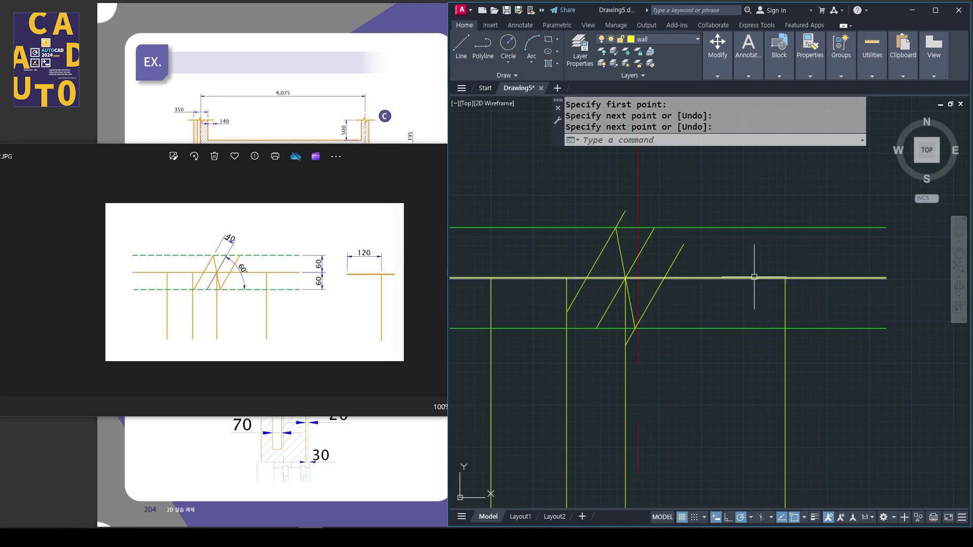
Using the horizontal wall-end line as cutting edge, trim the left slanted line below it and the right one above it, and remove the middle slanted line
{"action": "left_click", "coordinate": [722, 278]}
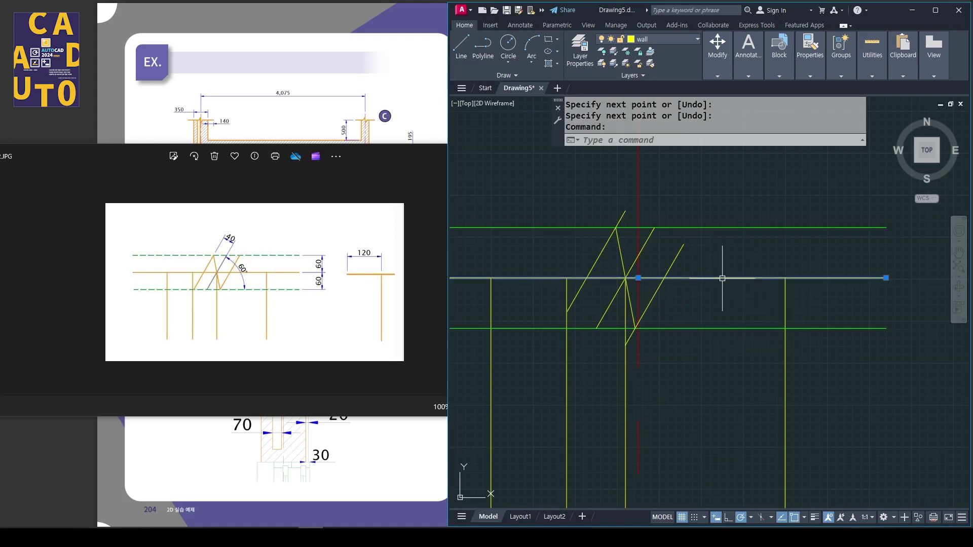
{"action": "type", "text": "tr"}
{"action": "key", "text": "Return"}
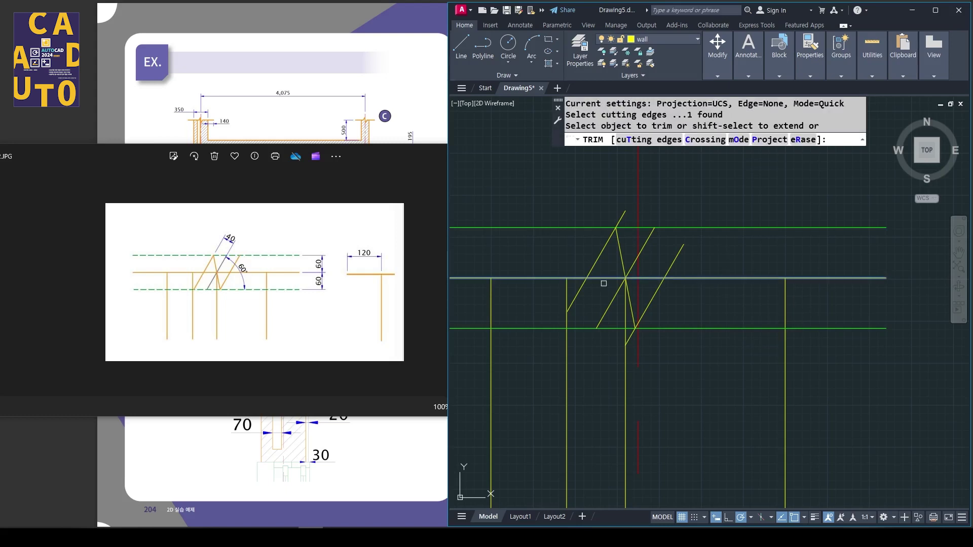
{"action": "left_click", "coordinate": [580, 292]}
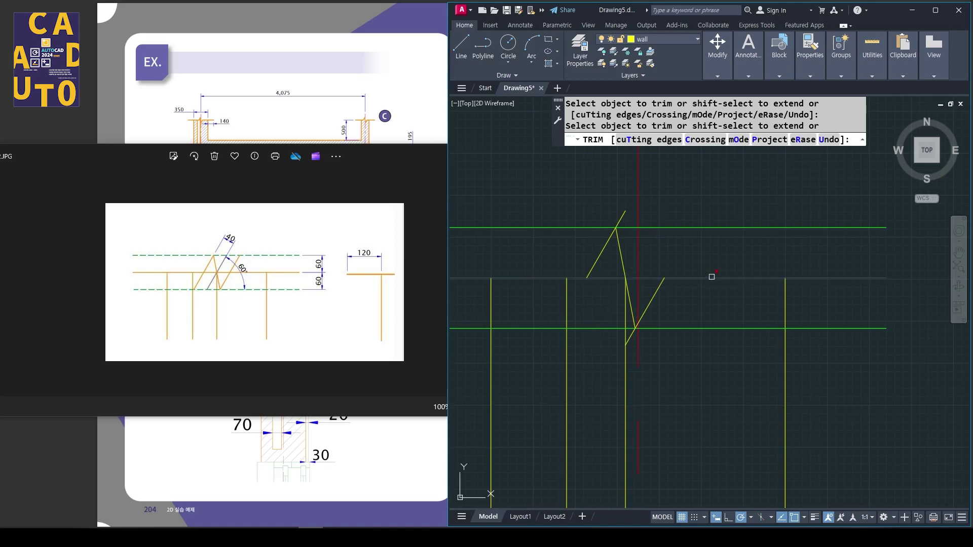
{"action": "key", "text": "Escape"}
Trim the slanted ends that stick out above the upper and below the lower green guide line
{"action": "key", "text": "space"}
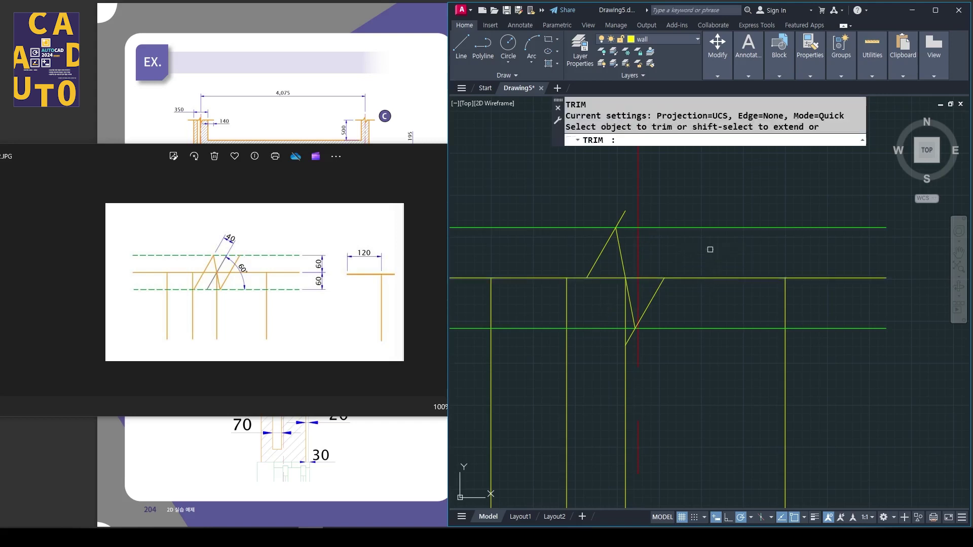
{"action": "left_click", "coordinate": [622, 217]}
{"action": "left_click", "coordinate": [631, 339]}
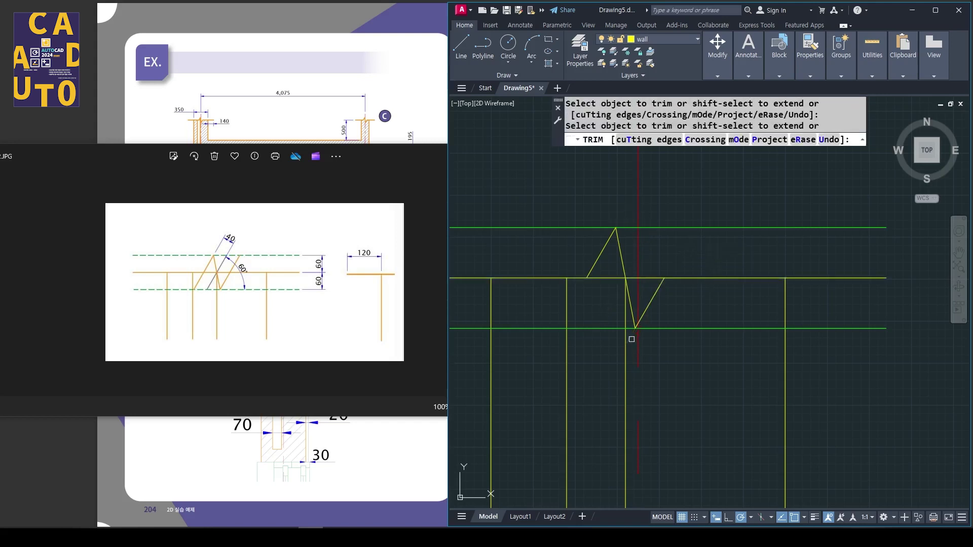
{"action": "scroll", "coordinate": [703, 243], "scroll_direction": "down", "scroll_amount": 3}
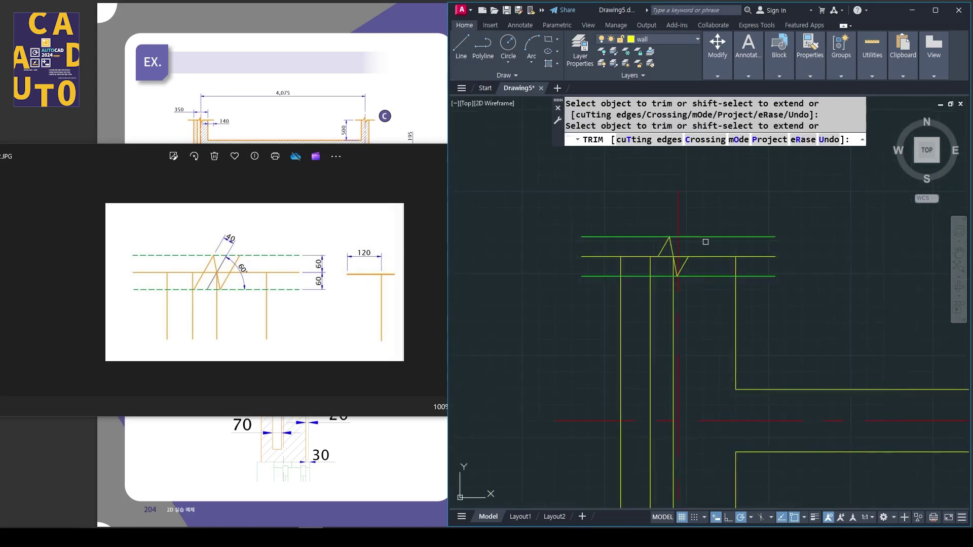
{"action": "key", "text": "Return"}
Delete the upper and lower green guide lines
{"action": "left_click", "coordinate": [706, 218]}
{"action": "left_click", "coordinate": [692, 242]}
{"action": "key", "text": "Delete"}
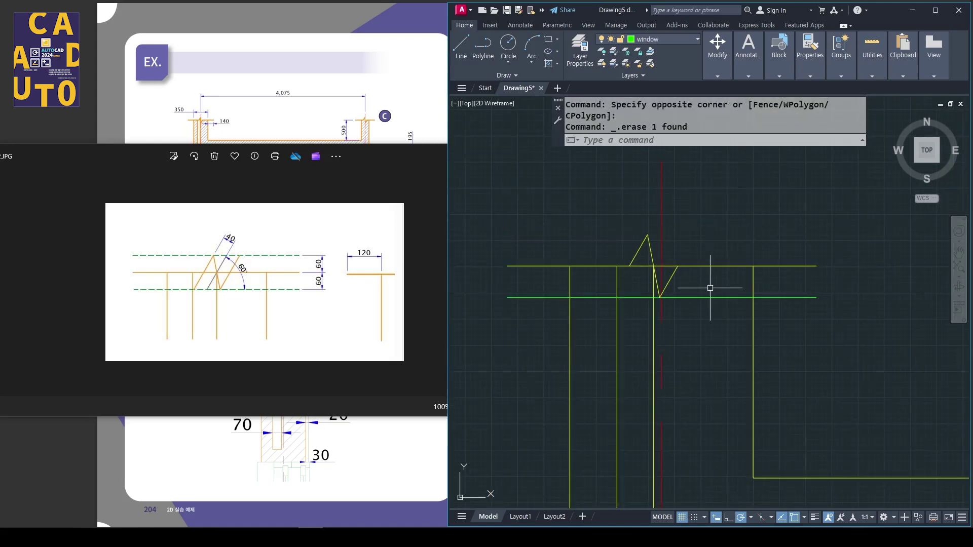
{"action": "left_click", "coordinate": [708, 284]}
{"action": "left_click", "coordinate": [695, 308]}
{"action": "key", "text": "Delete"}
Trim away the horizontal line segments inside the zigzag to leave one continuous break line
{"action": "scroll", "coordinate": [649, 272], "scroll_direction": "up", "scroll_amount": 2}
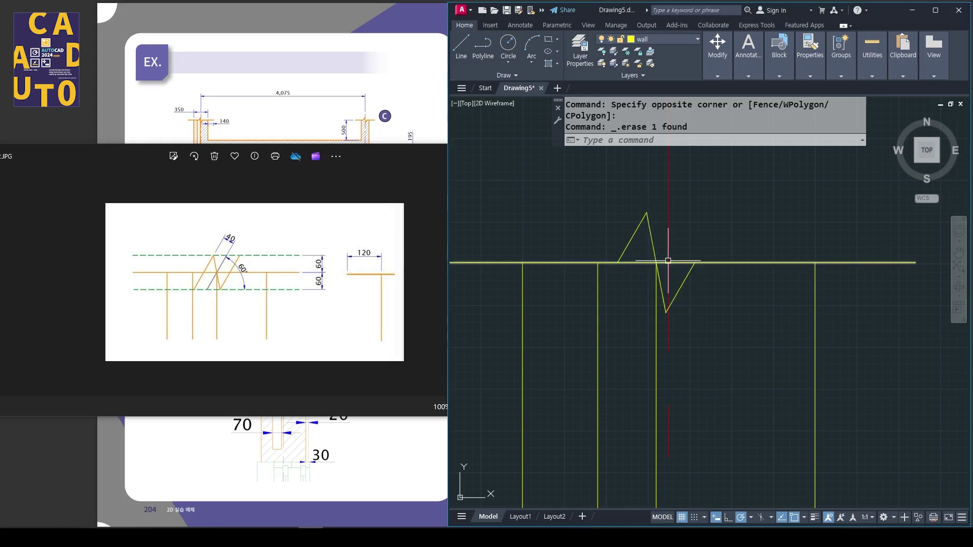
{"action": "scroll", "coordinate": [674, 246], "scroll_direction": "up", "scroll_amount": 2}
{"action": "scroll", "coordinate": [659, 253], "scroll_direction": "down", "scroll_amount": 2}
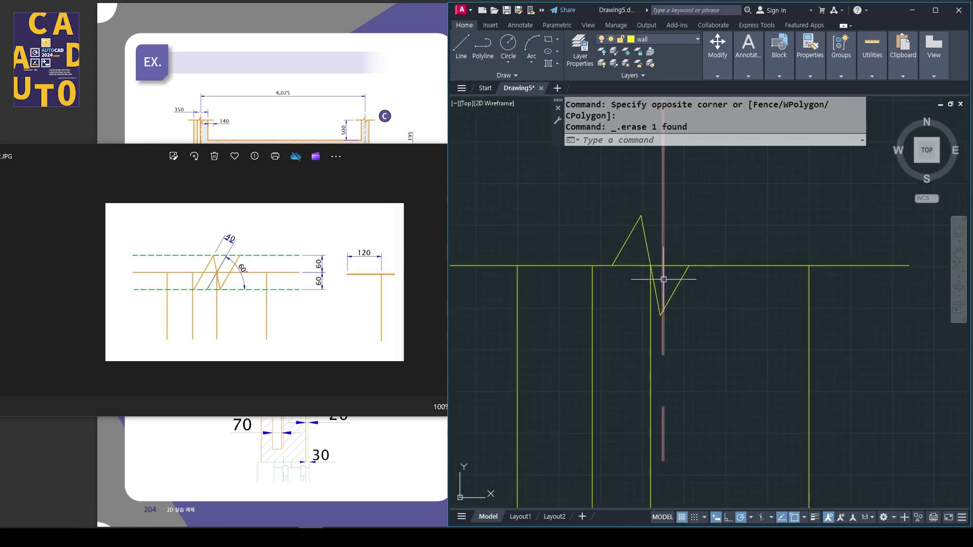
{"action": "scroll", "coordinate": [682, 255], "scroll_direction": "up", "scroll_amount": 2}
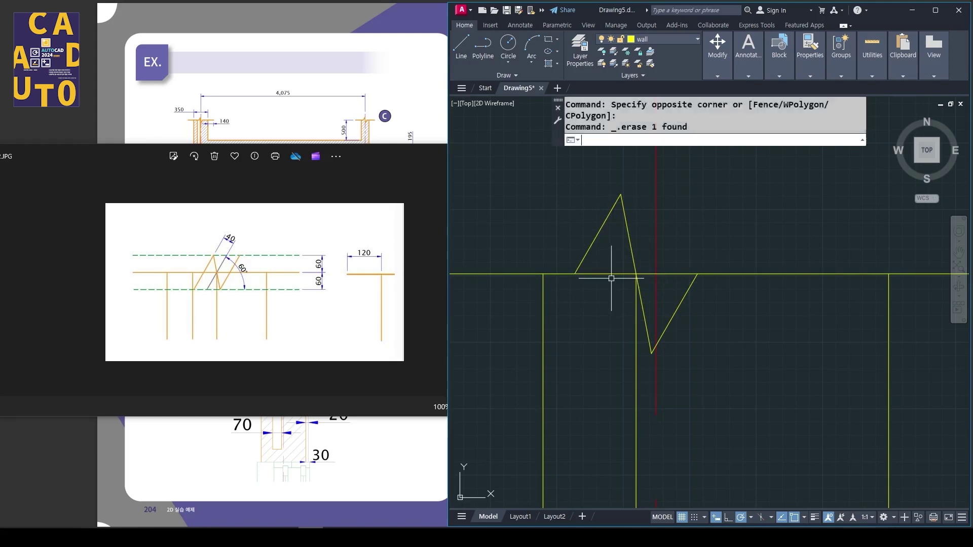
{"action": "type", "text": "tr"}
{"action": "key", "text": "Return"}
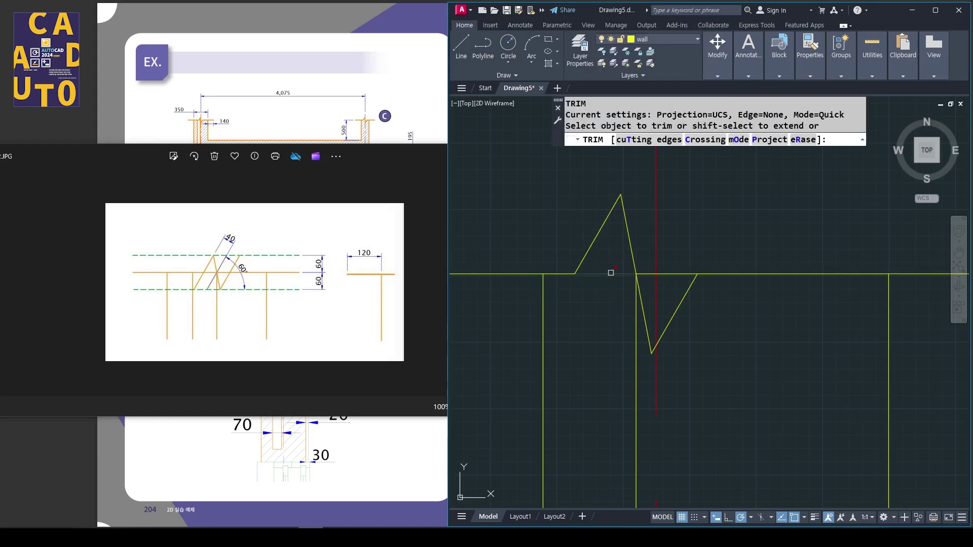
{"action": "left_click", "coordinate": [610, 272]}
{"action": "scroll", "coordinate": [706, 250], "scroll_direction": "down", "scroll_amount": 6}
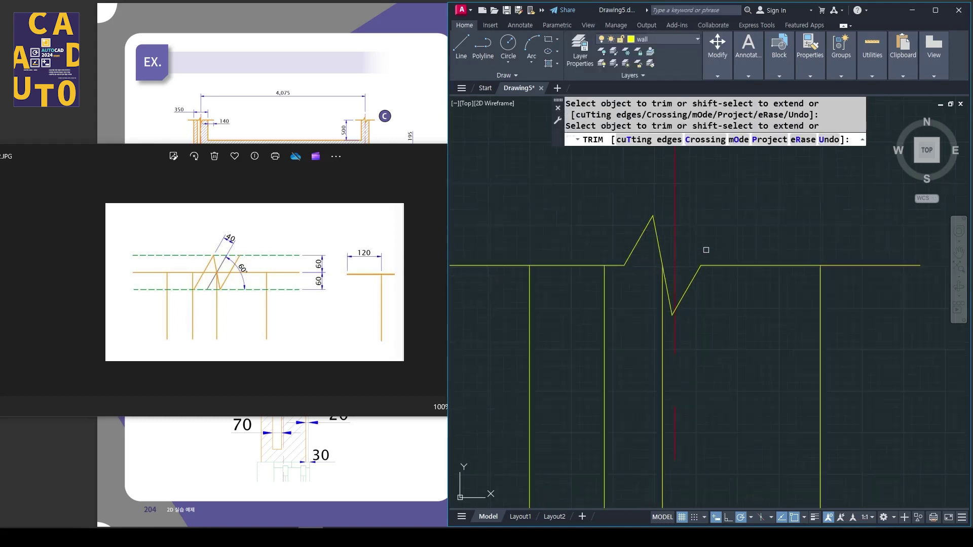
{"action": "key", "text": "Return"}
Copy the whole break line from the outer wall line's upper end to its lower end at the bottom of the left wall
{"action": "scroll", "coordinate": [702, 234], "scroll_direction": "down", "scroll_amount": 4}
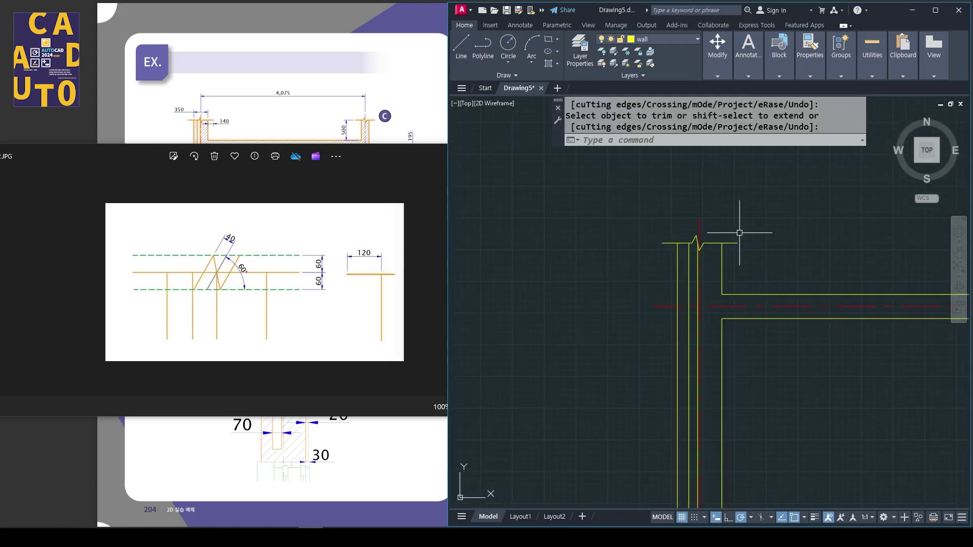
{"action": "scroll", "coordinate": [741, 233], "scroll_direction": "down", "scroll_amount": 2}
{"action": "scroll", "coordinate": [743, 232], "scroll_direction": "up", "scroll_amount": 2}
{"action": "scroll", "coordinate": [745, 229], "scroll_direction": "up", "scroll_amount": 2}
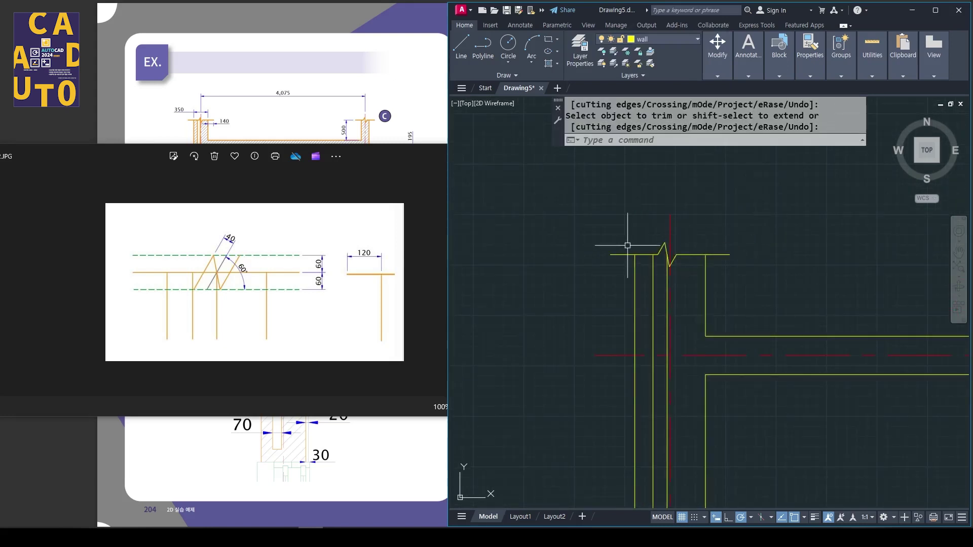
{"action": "left_click", "coordinate": [585, 230]}
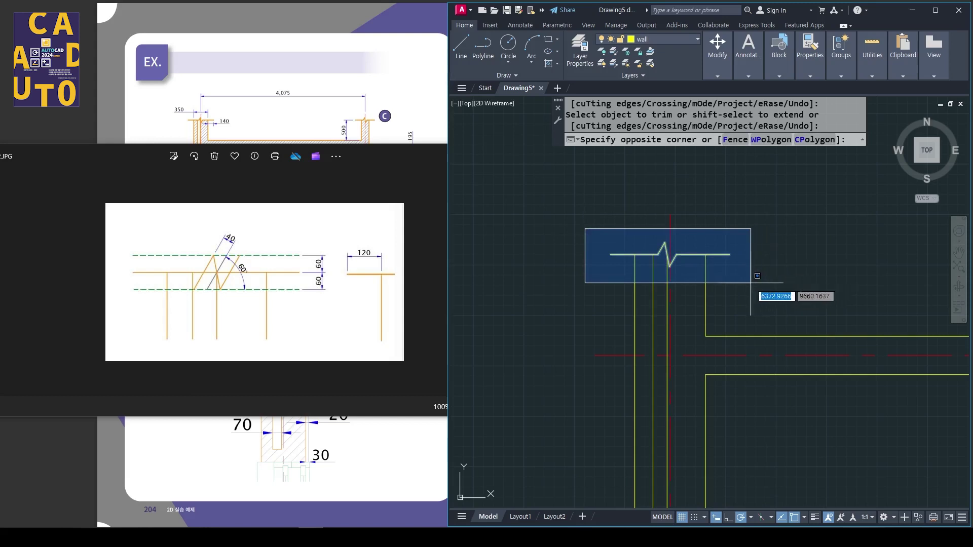
{"action": "left_click", "coordinate": [757, 276]}
{"action": "scroll", "coordinate": [705, 259], "scroll_direction": "down", "scroll_amount": 3}
{"action": "scroll", "coordinate": [705, 262], "scroll_direction": "up", "scroll_amount": 5}
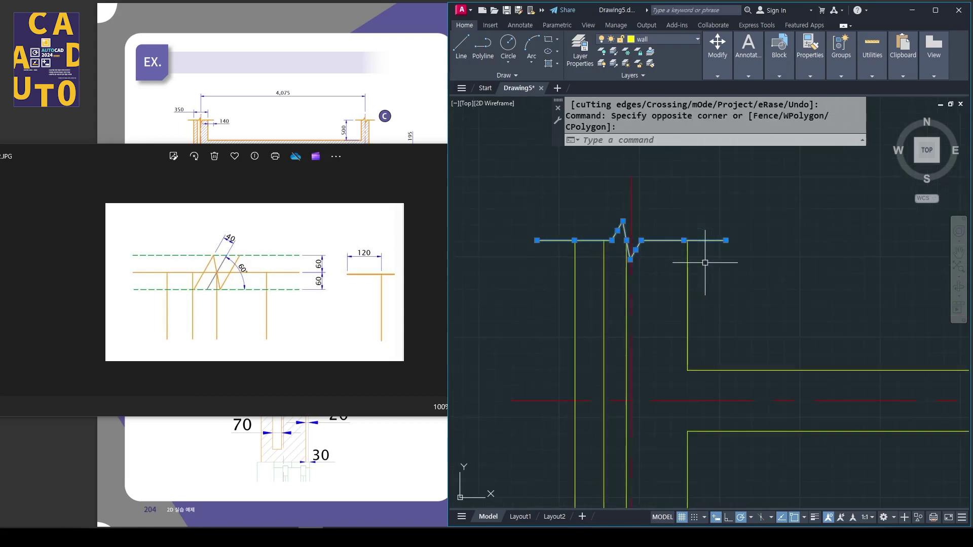
{"action": "type", "text": "o"}
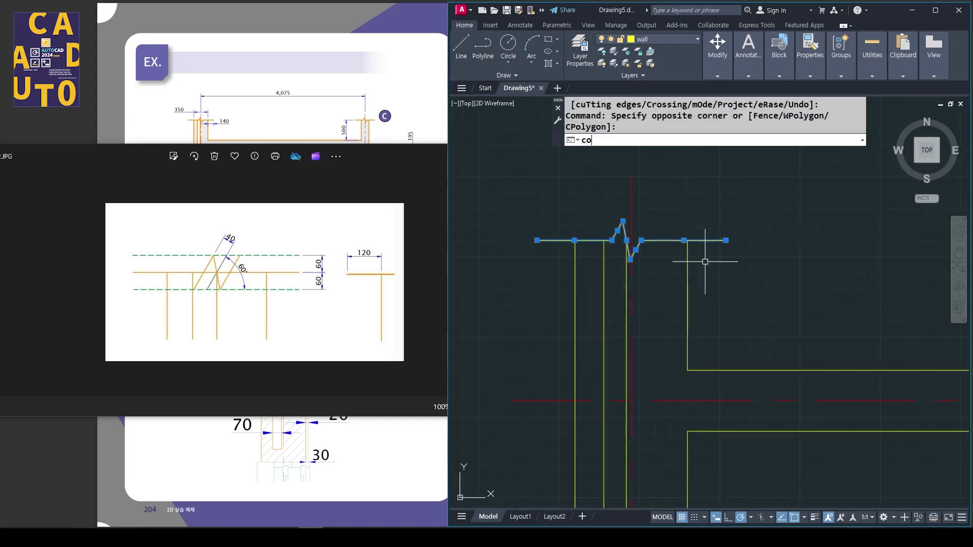
{"action": "key", "text": "Return"}
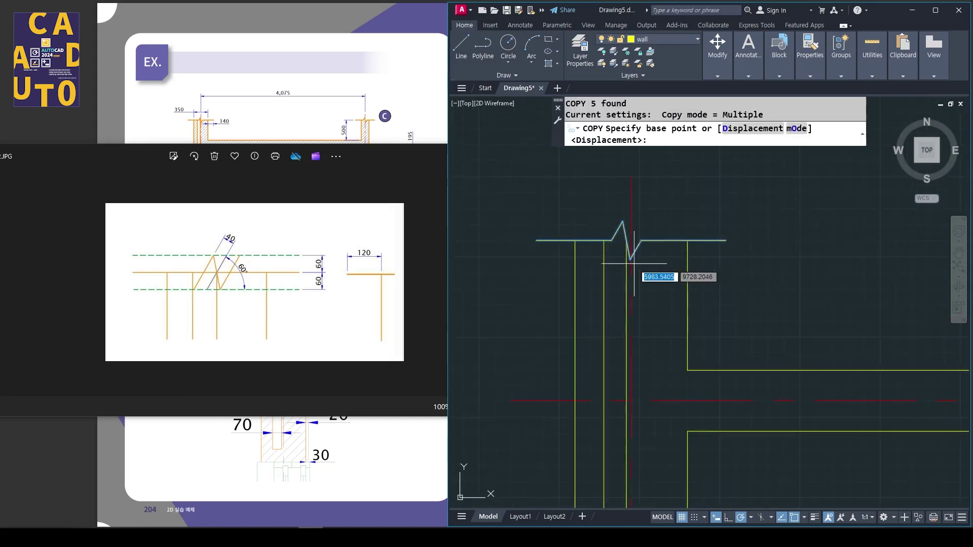
{"action": "left_click", "coordinate": [576, 240]}
{"action": "scroll", "coordinate": [616, 248], "scroll_direction": "down", "scroll_amount": 3}
{"action": "scroll", "coordinate": [623, 248], "scroll_direction": "up", "scroll_amount": 4}
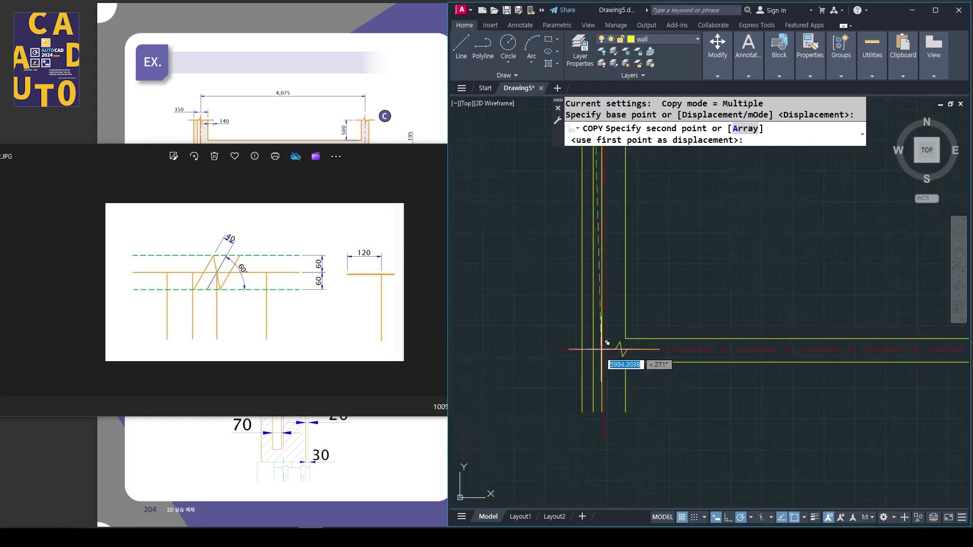
{"action": "scroll", "coordinate": [582, 372], "scroll_direction": "up", "scroll_amount": 2}
{"action": "left_click", "coordinate": [583, 437]}
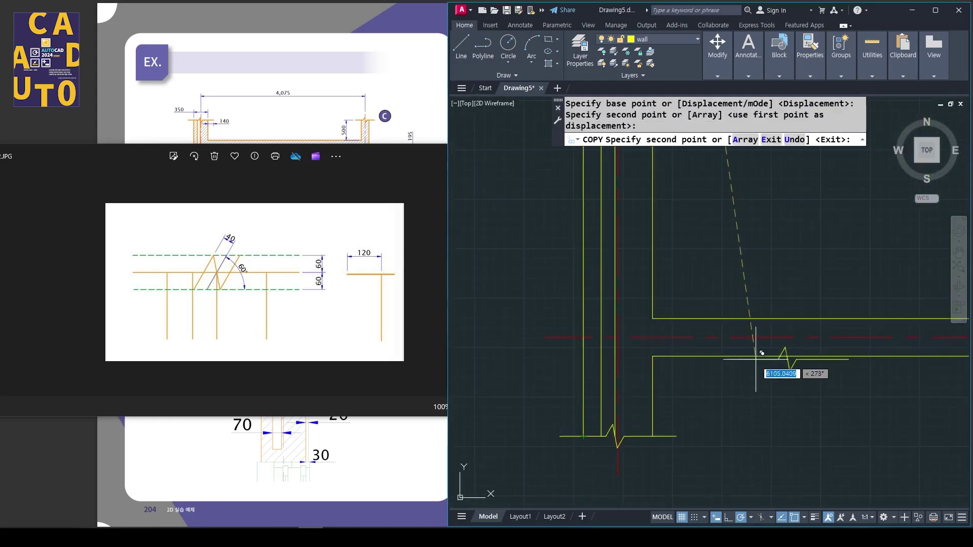
{"action": "key", "text": "Escape"}
Clear the detail image from view and copy the upper-left break line to the right wall's upper end, aligned on the wall centerlines
{"action": "left_click_drag", "start_coordinate": [404, 166], "coordinate": [0, 193]}
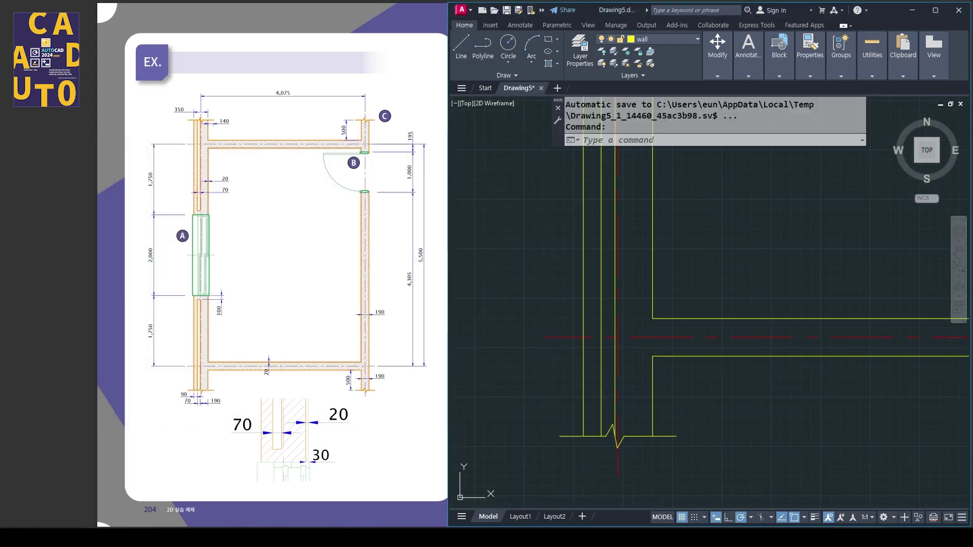
{"action": "scroll", "coordinate": [597, 369], "scroll_direction": "down", "scroll_amount": 5}
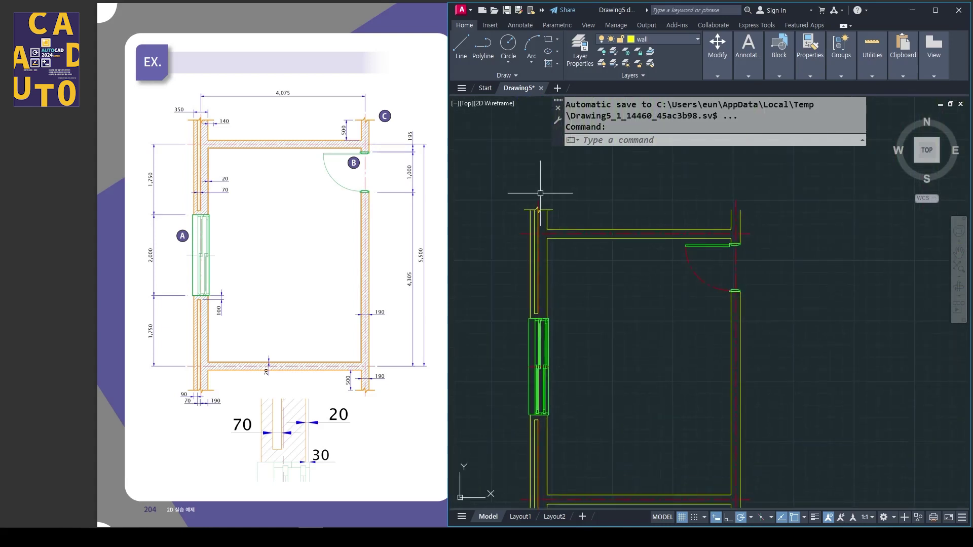
{"action": "scroll", "coordinate": [539, 192], "scroll_direction": "up", "scroll_amount": 4}
{"action": "scroll", "coordinate": [538, 192], "scroll_direction": "up", "scroll_amount": 4}
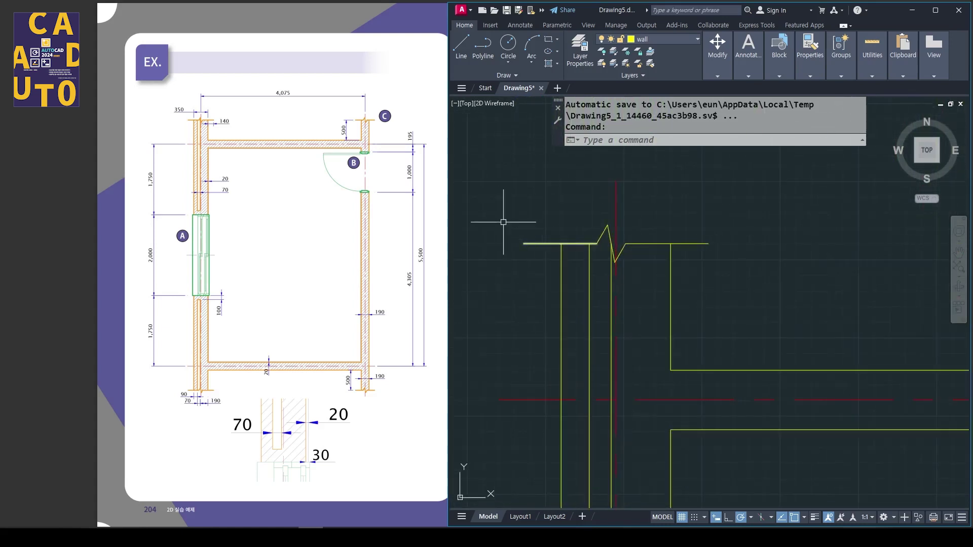
{"action": "left_click", "coordinate": [481, 217]}
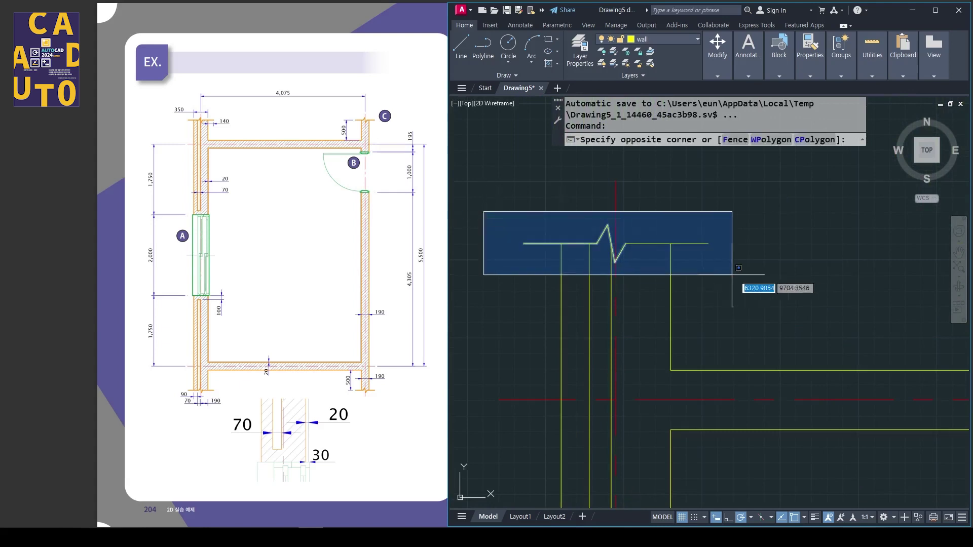
{"action": "left_click", "coordinate": [763, 280]}
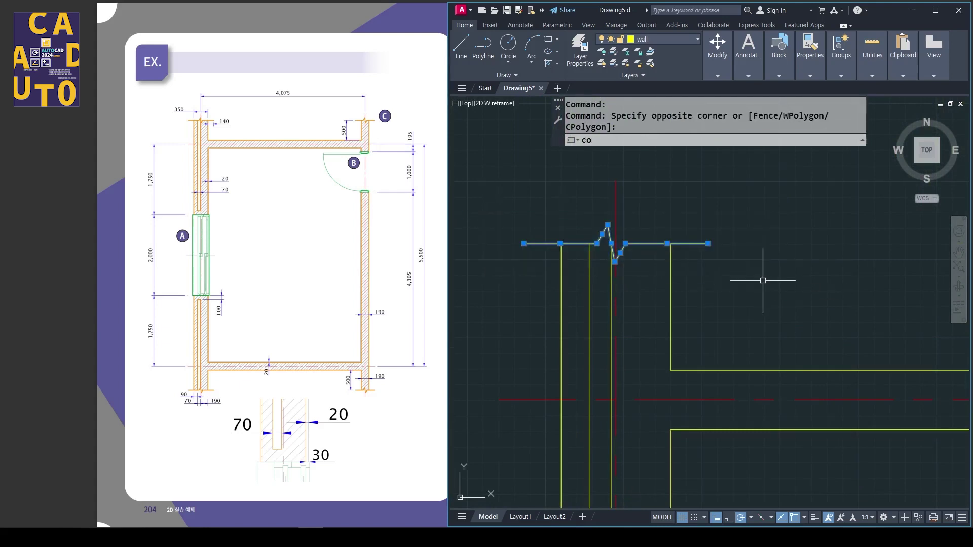
{"action": "type", "text": "co"}
{"action": "key", "text": "Return"}
{"action": "scroll", "coordinate": [659, 264], "scroll_direction": "up", "scroll_amount": 4}
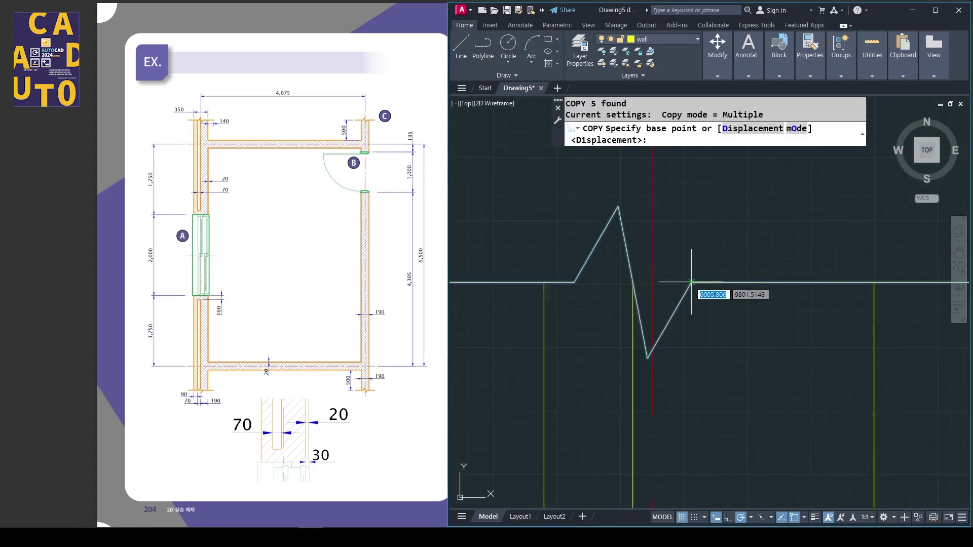
{"action": "left_click", "coordinate": [652, 282]}
{"action": "scroll", "coordinate": [652, 282], "scroll_direction": "down", "scroll_amount": 7}
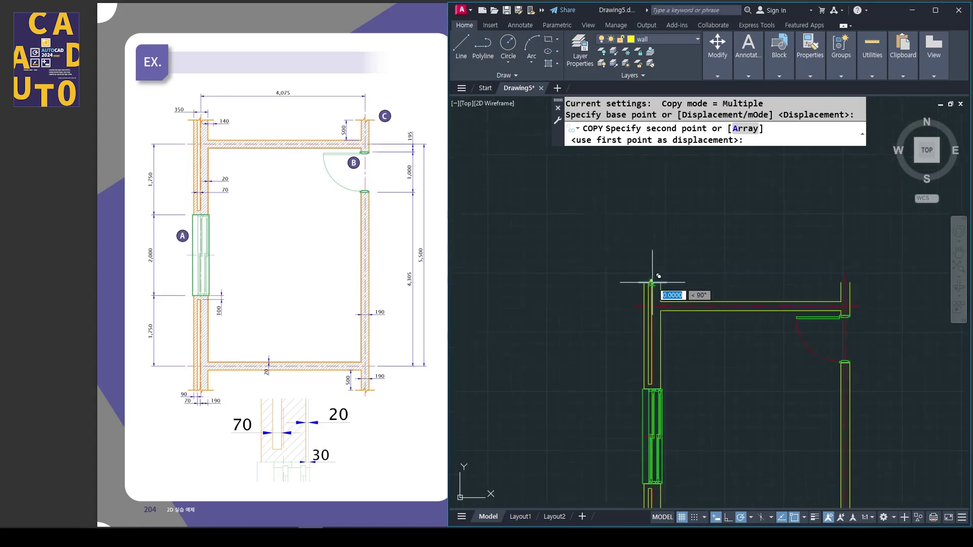
{"action": "middle_click_drag", "start_coordinate": [737, 305], "coordinate": [622, 305]}
{"action": "scroll", "coordinate": [732, 286], "scroll_direction": "up", "scroll_amount": 2}
{"action": "scroll", "coordinate": [739, 274], "scroll_direction": "up", "scroll_amount": 2}
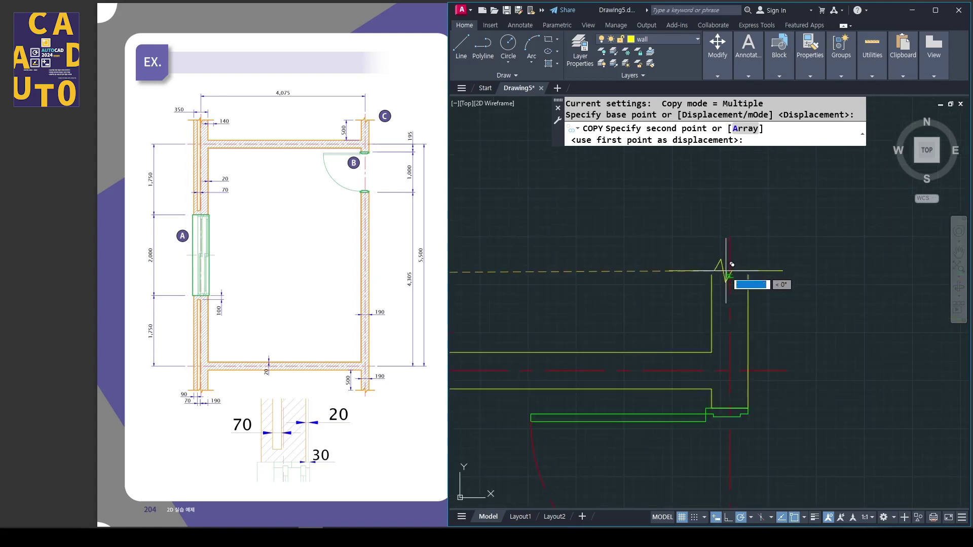
{"action": "left_click", "coordinate": [730, 275]}
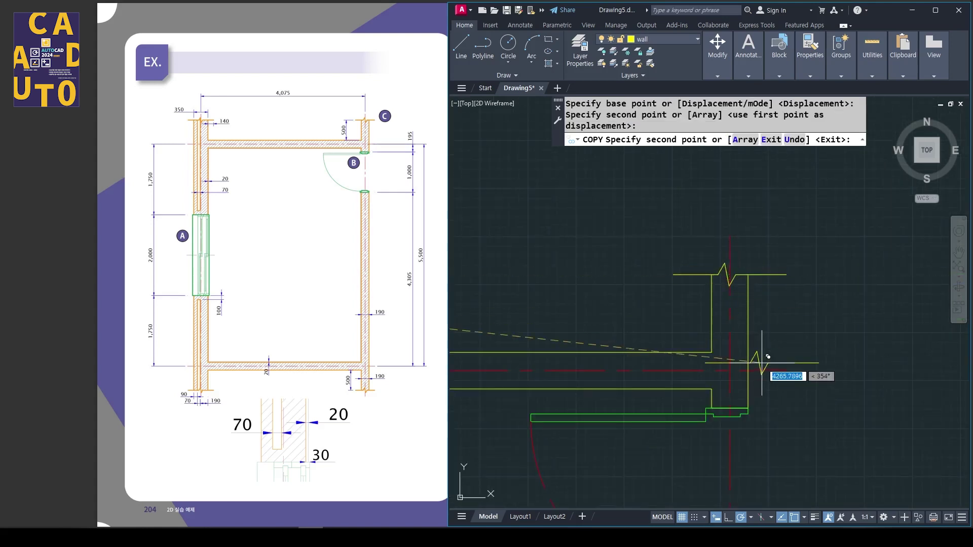
Copy the break line to the right wall's lower end, aligned on the wall centerline, and finish copying
{"action": "scroll", "coordinate": [763, 350], "scroll_direction": "down", "scroll_amount": 3}
{"action": "middle_click_drag", "start_coordinate": [760, 441], "coordinate": [706, 140]}
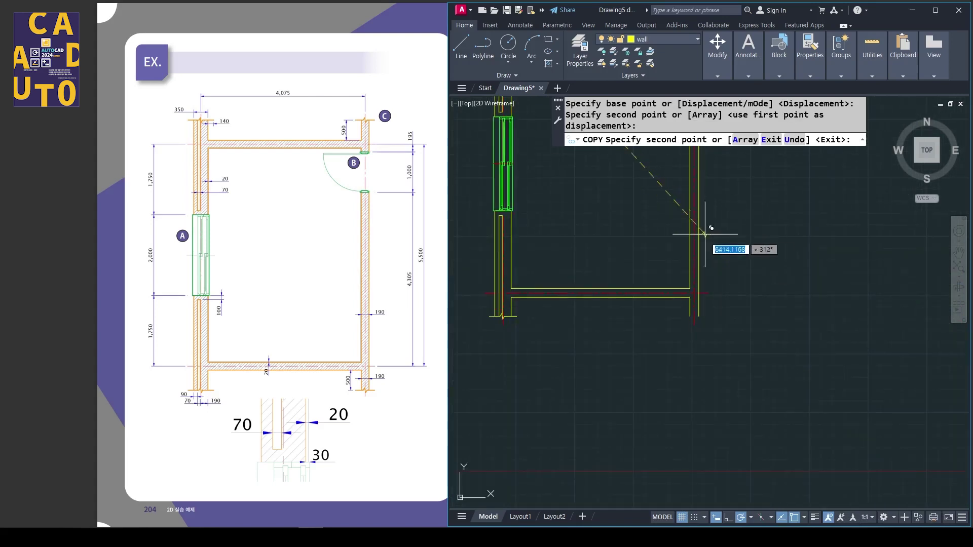
{"action": "scroll", "coordinate": [704, 297], "scroll_direction": "up", "scroll_amount": 4}
{"action": "scroll", "coordinate": [678, 418], "scroll_direction": "up", "scroll_amount": 3}
{"action": "middle_click_drag", "start_coordinate": [660, 423], "coordinate": [783, 267]}
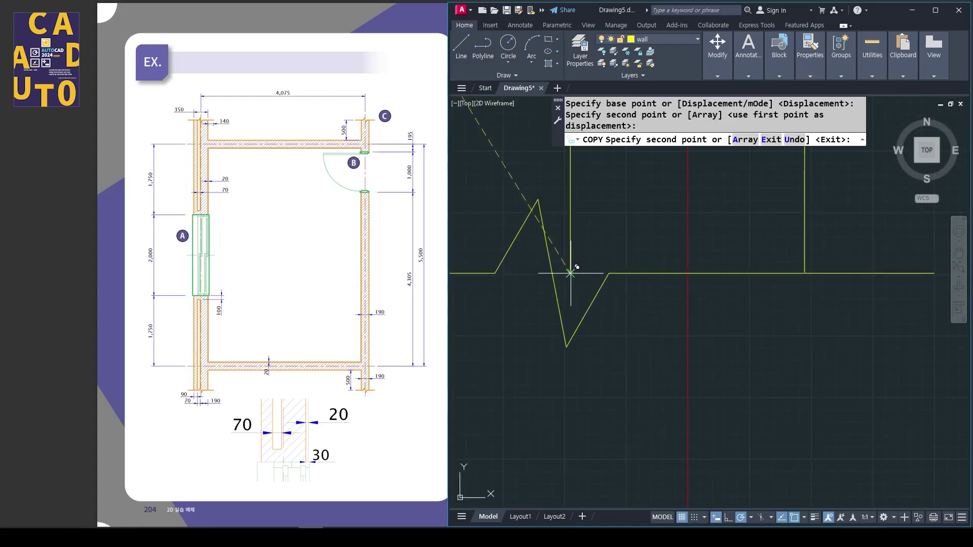
{"action": "left_click", "coordinate": [688, 272]}
{"action": "key", "text": "Return"}
{"action": "scroll", "coordinate": [712, 248], "scroll_direction": "down", "scroll_amount": 5}
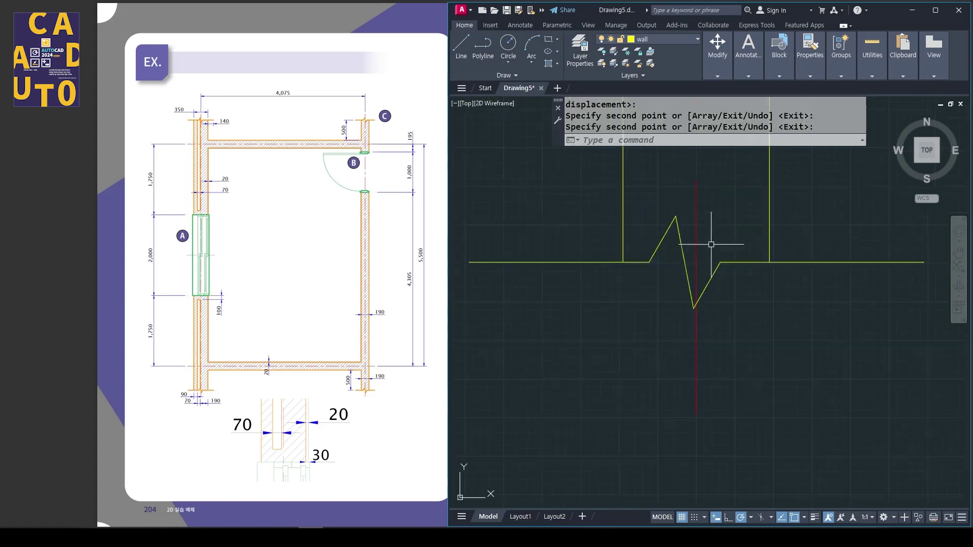
Turn off the center layer and make wall_hatch the current layer
{"action": "mouse_move", "coordinate": [765, 261]}
{"action": "middle_mouse_down"}
{"action": "mouse_move", "coordinate": [765, 383]}
{"action": "mouse_move", "coordinate": [795, 330]}
{"action": "mouse_move", "coordinate": [828, 372]}
{"action": "middle_mouse_up"}
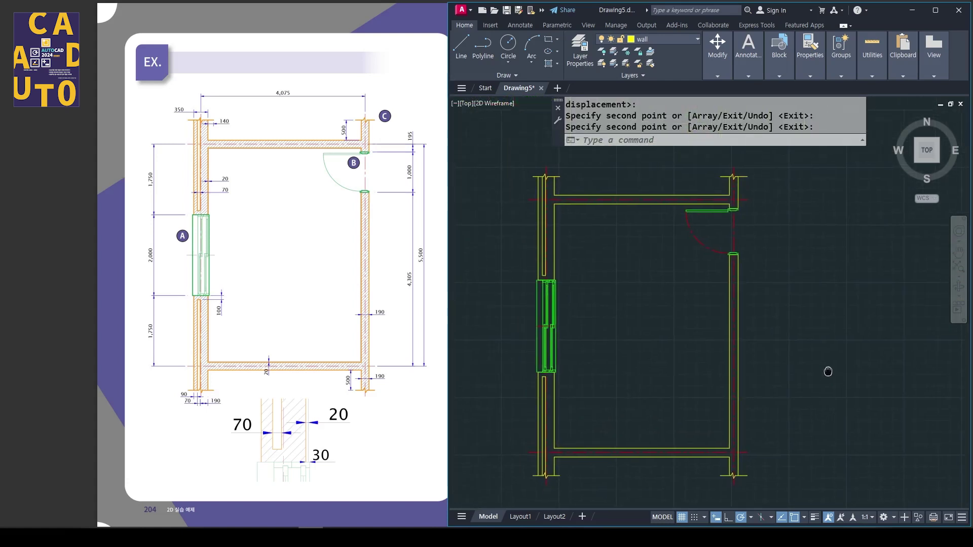
{"action": "middle_click_drag", "start_coordinate": [843, 293], "coordinate": [860, 268]}
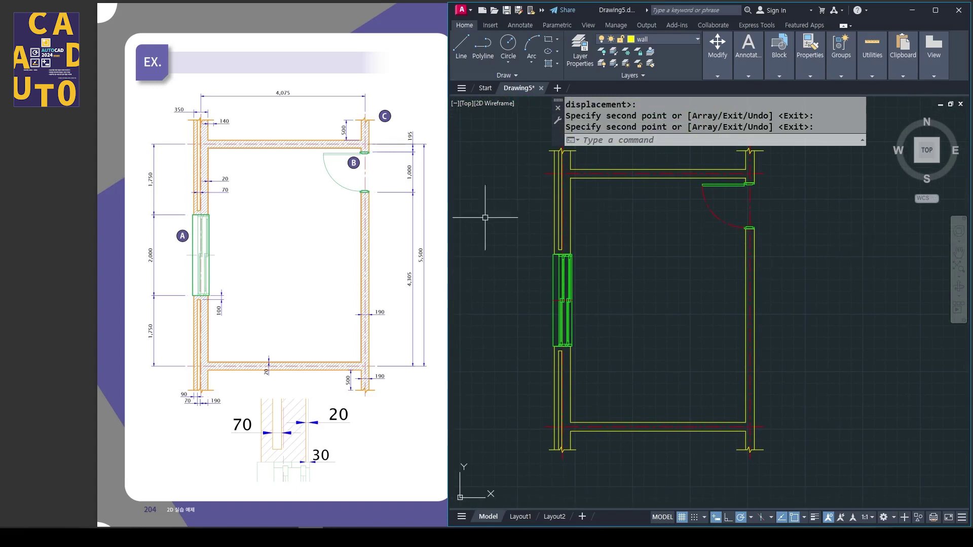
{"action": "left_click", "coordinate": [674, 40]}
{"action": "left_click", "coordinate": [602, 63]}
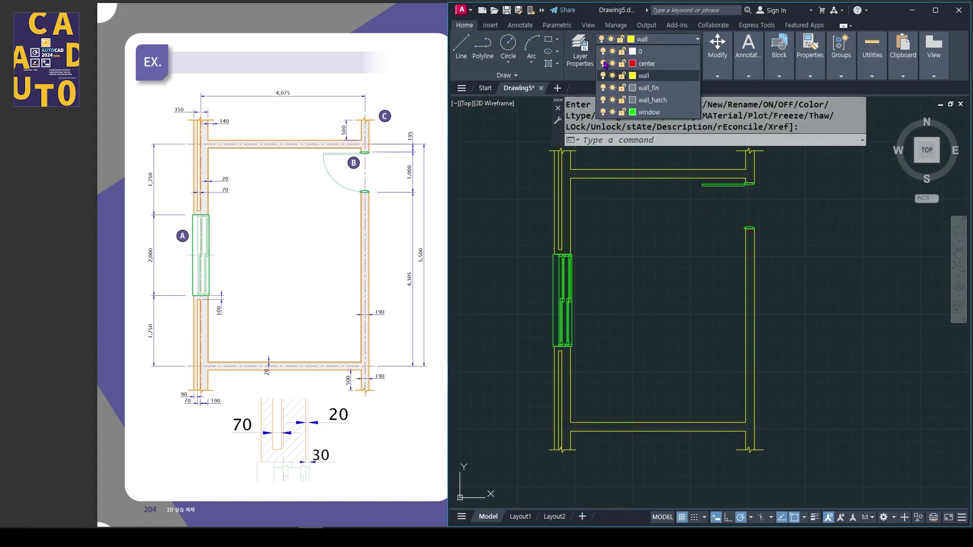
{"action": "left_click", "coordinate": [658, 101]}
Hatch the upper wall section and the lower wall section with the ANSI31 pattern at scale 15
{"action": "mouse_move", "coordinate": [811, 219]}
{"action": "middle_mouse_down"}
{"action": "mouse_move", "coordinate": [788, 233]}
{"action": "mouse_move", "coordinate": [786, 222]}
{"action": "middle_mouse_up"}
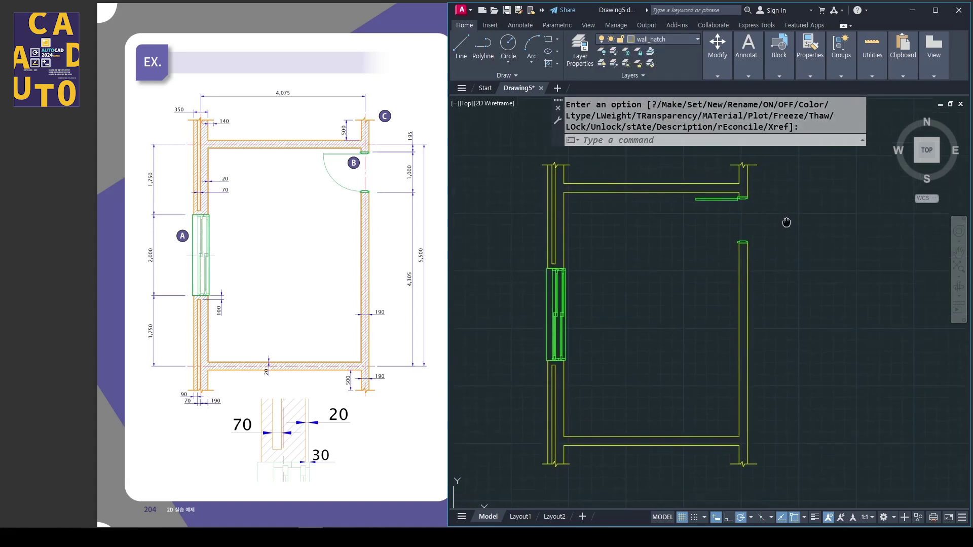
{"action": "key", "text": "Return"}
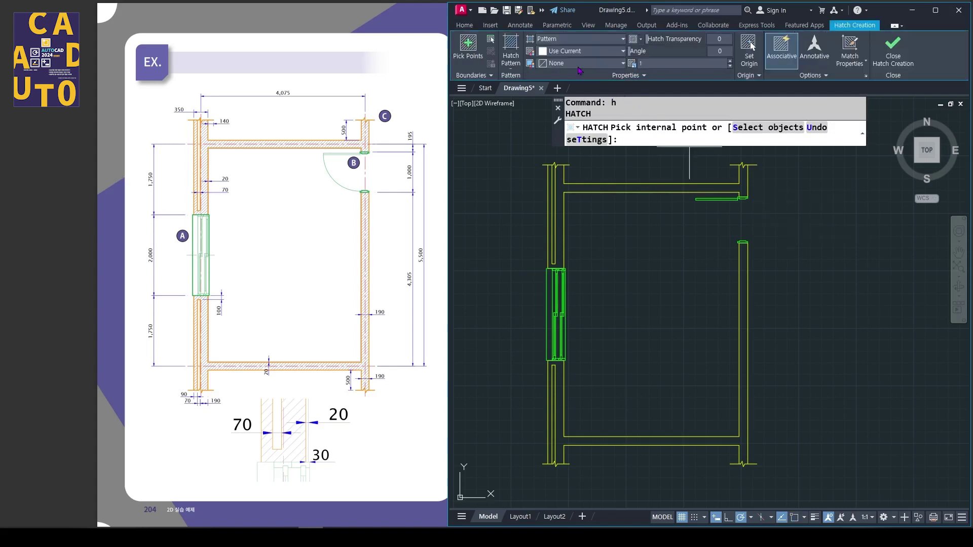
{"action": "left_click", "coordinate": [511, 50]}
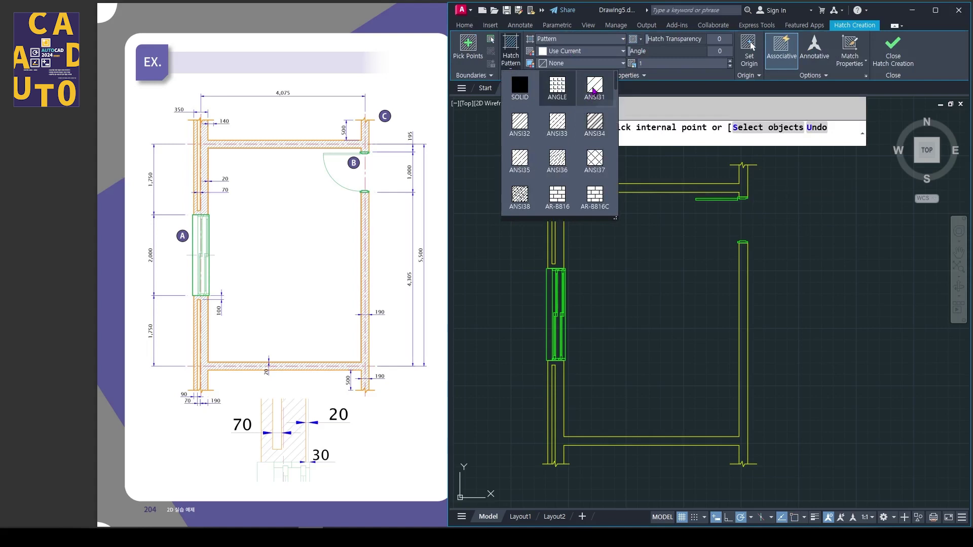
{"action": "left_click", "coordinate": [596, 87]}
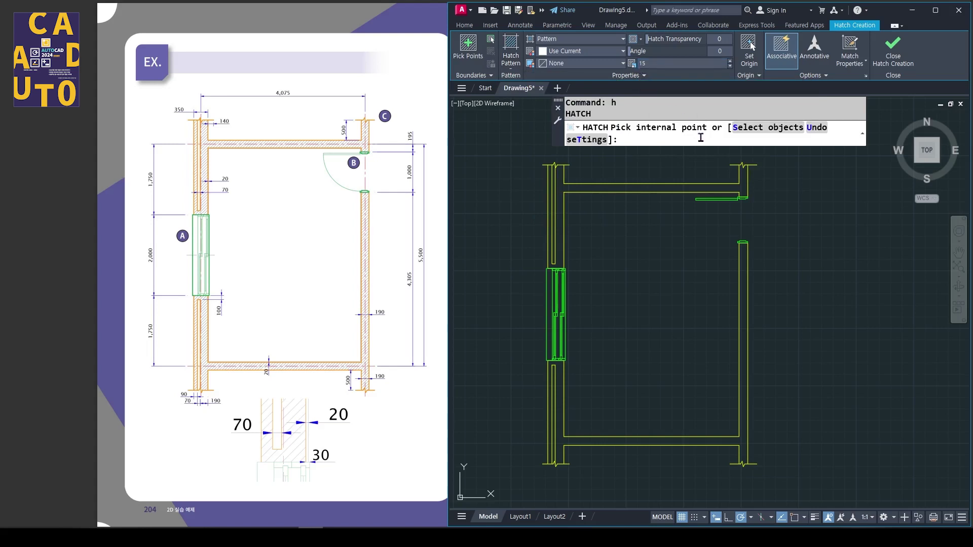
{"action": "left_click", "coordinate": [590, 186]}
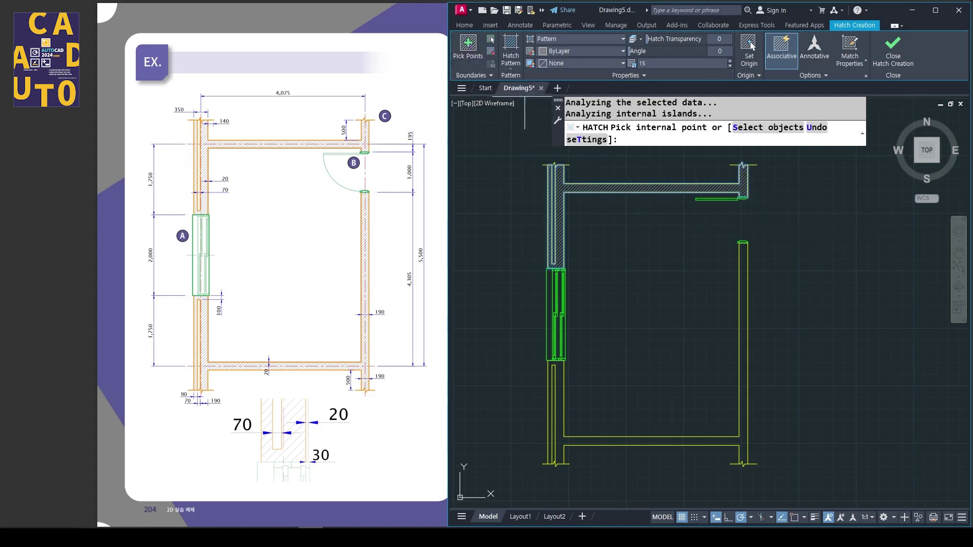
{"action": "left_click", "coordinate": [743, 273]}
{"action": "key", "text": "Return"}
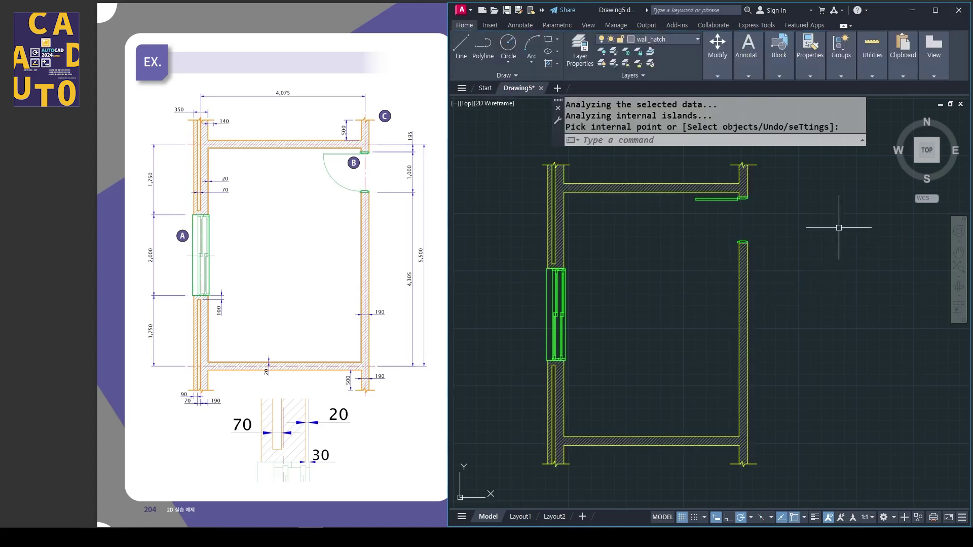
Turn the center layer back on
{"action": "left_click", "coordinate": [692, 42]}
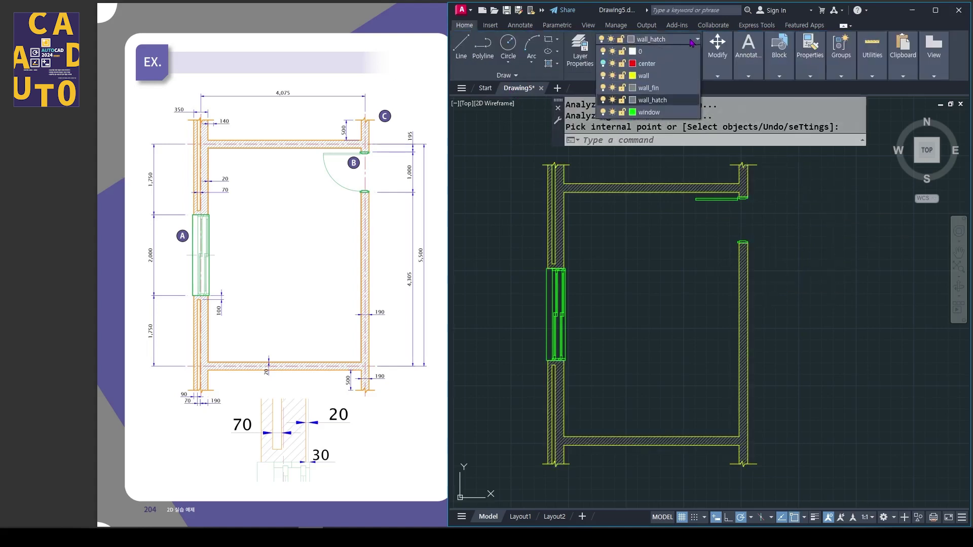
{"action": "left_click", "coordinate": [602, 63]}
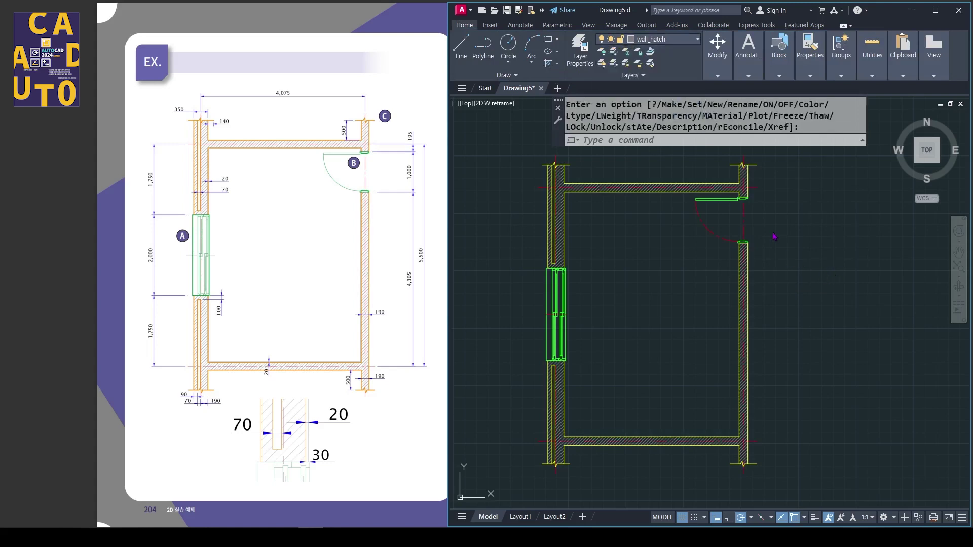
{"action": "scroll", "coordinate": [732, 193], "scroll_direction": "up", "scroll_amount": 9}
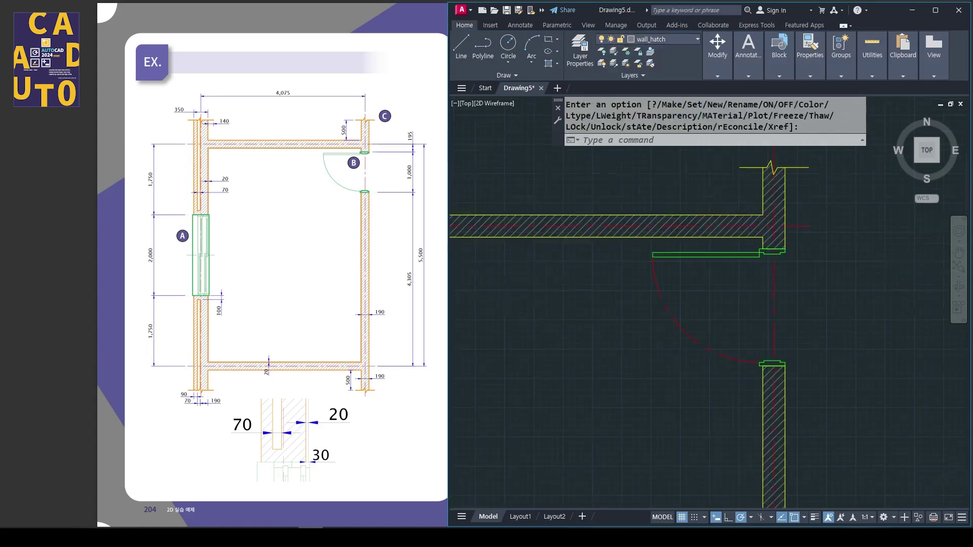
{"action": "scroll", "coordinate": [710, 236], "scroll_direction": "down", "scroll_amount": 4}
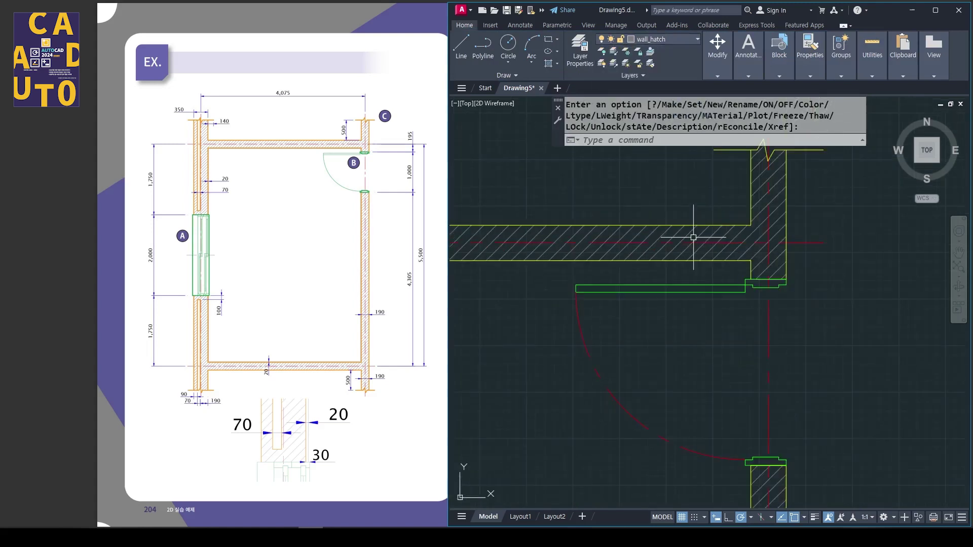
Send the wall hatch to the back of the draw order and clear the selection
{"action": "key", "text": "Return"}
{"action": "left_click", "coordinate": [665, 236]}
{"action": "scroll", "coordinate": [664, 236], "scroll_direction": "down", "scroll_amount": 2}
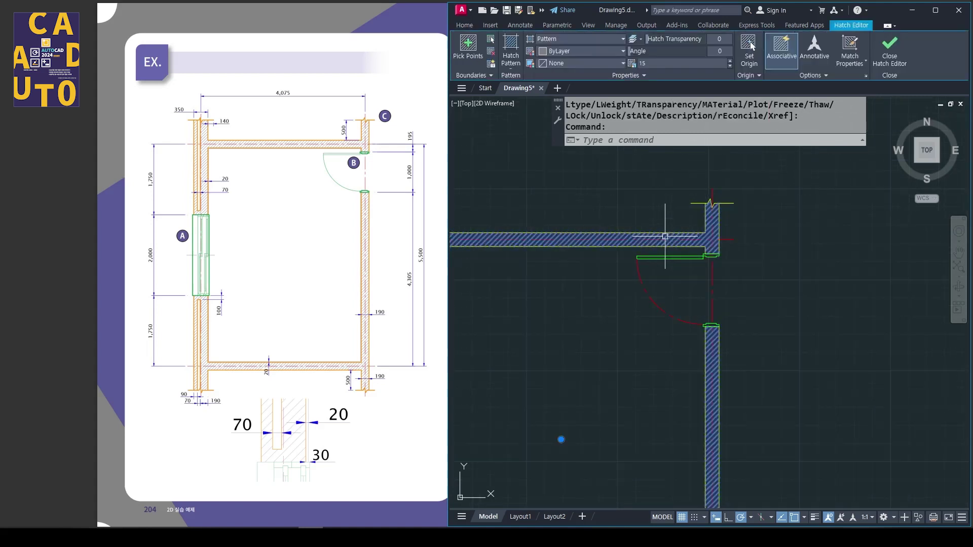
{"action": "right_click", "coordinate": [666, 242]}
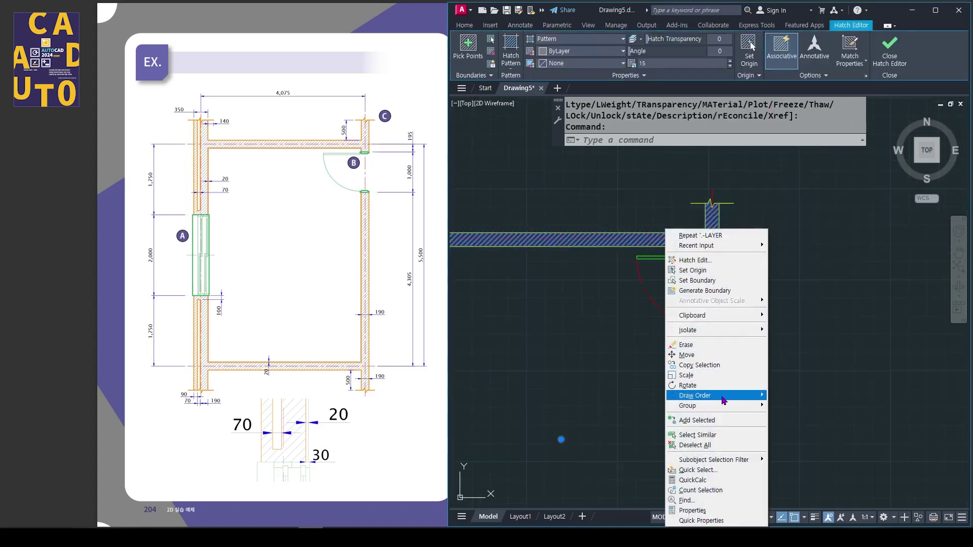
{"action": "mouse_move", "coordinate": [721, 401]}
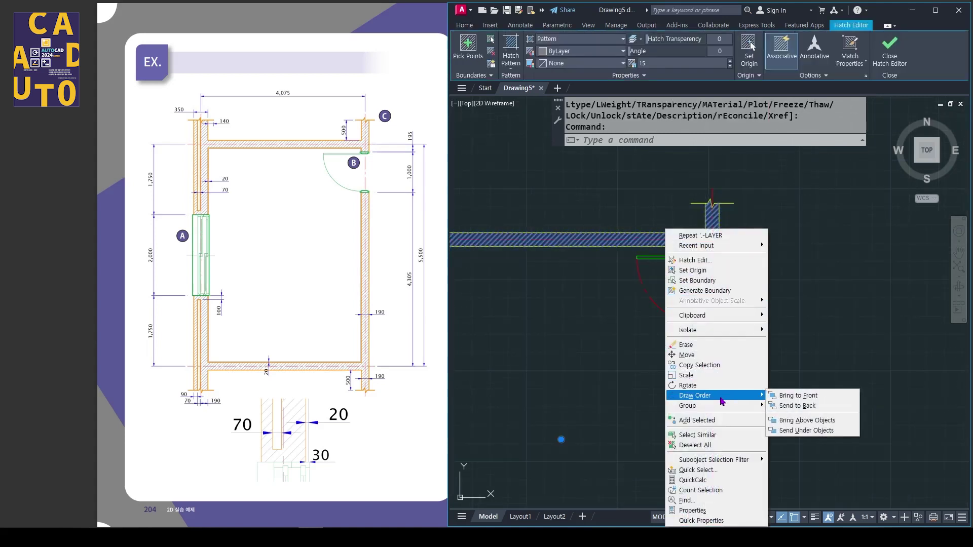
{"action": "left_click", "coordinate": [801, 406]}
{"action": "key", "text": "Escape"}
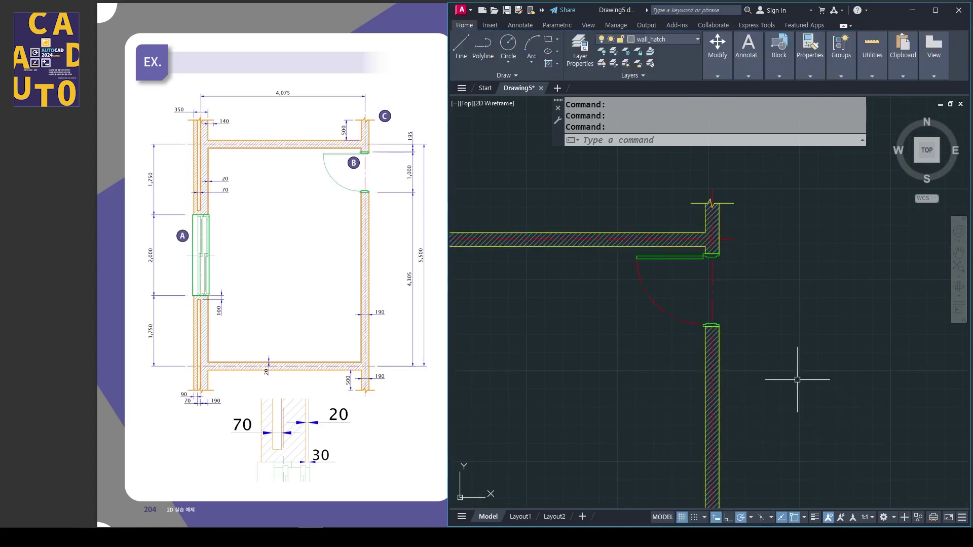
{"action": "scroll", "coordinate": [800, 397], "scroll_direction": "down", "scroll_amount": 3}
{"action": "middle_click_drag", "start_coordinate": [798, 383], "coordinate": [777, 314]}
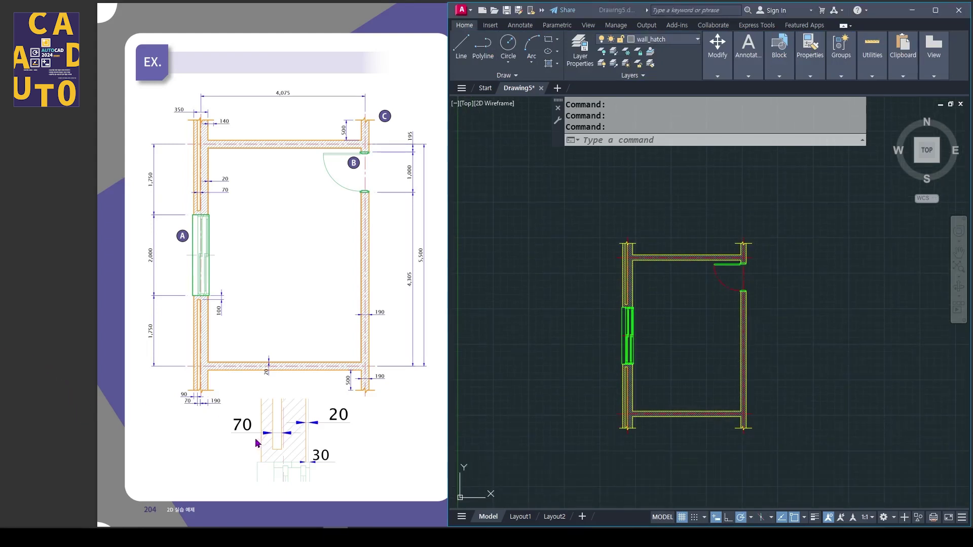
{"action": "left_click", "coordinate": [658, 327]}
{"action": "scroll", "coordinate": [689, 318], "scroll_direction": "up", "scroll_amount": 2}
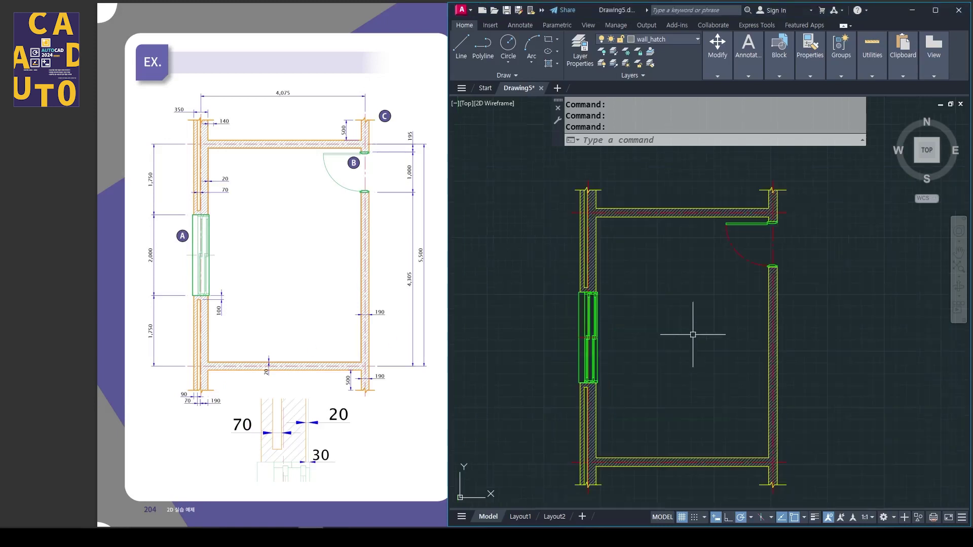
{"action": "middle_click_drag", "start_coordinate": [693, 366], "coordinate": [647, 314]}
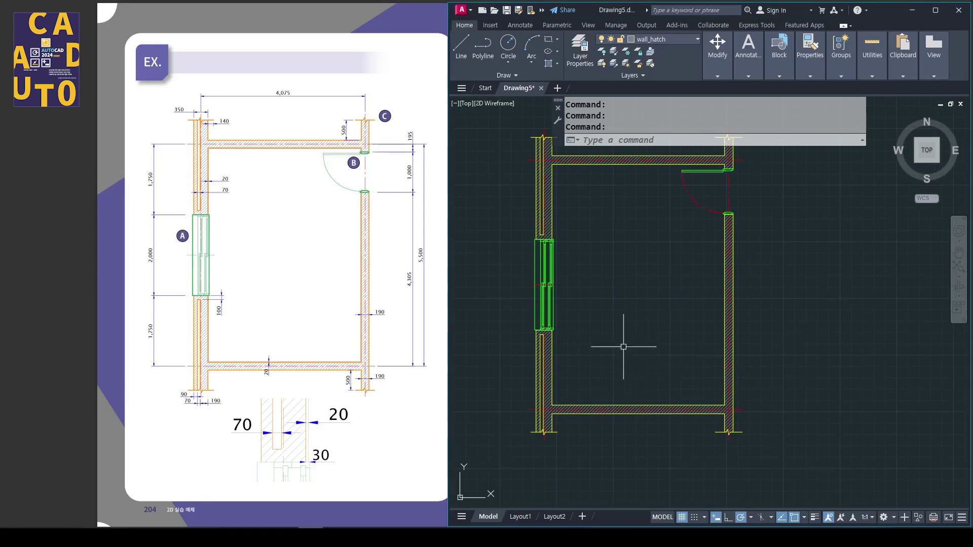
{"action": "scroll", "coordinate": [623, 347], "scroll_direction": "up", "scroll_amount": 2}
{"action": "middle_click_drag", "start_coordinate": [623, 346], "coordinate": [614, 428]}
{"action": "middle_click_drag", "start_coordinate": [554, 245], "coordinate": [581, 314]}
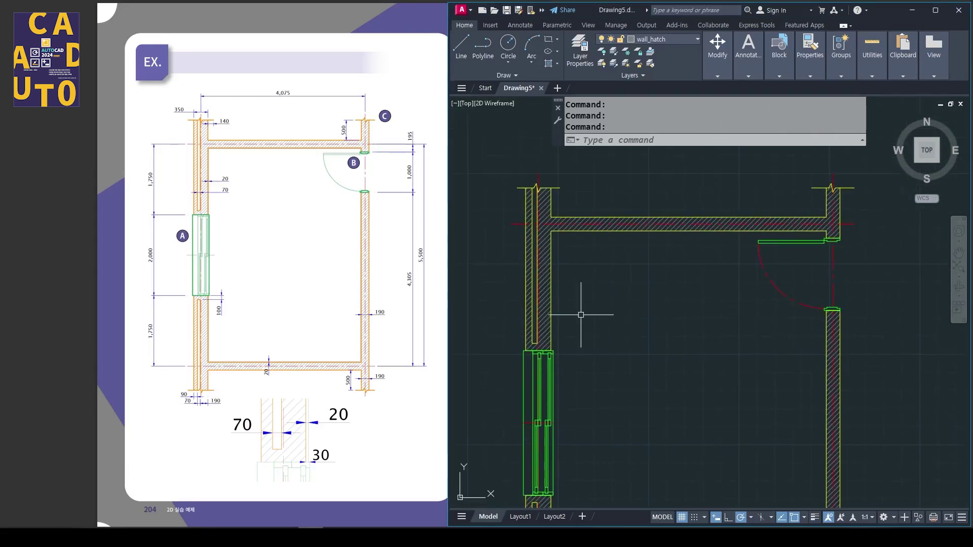
{"action": "left_click", "coordinate": [557, 64]}
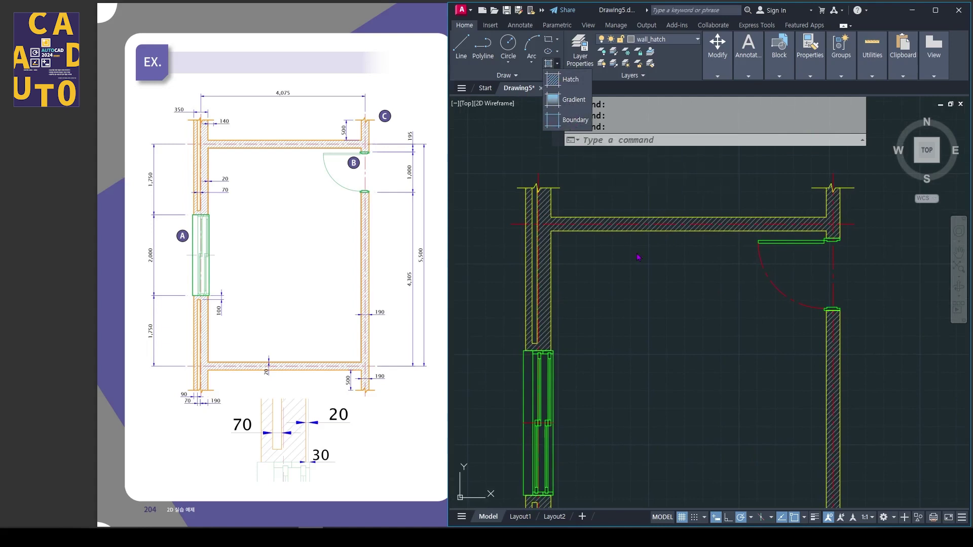
{"action": "left_click", "coordinate": [663, 207]}
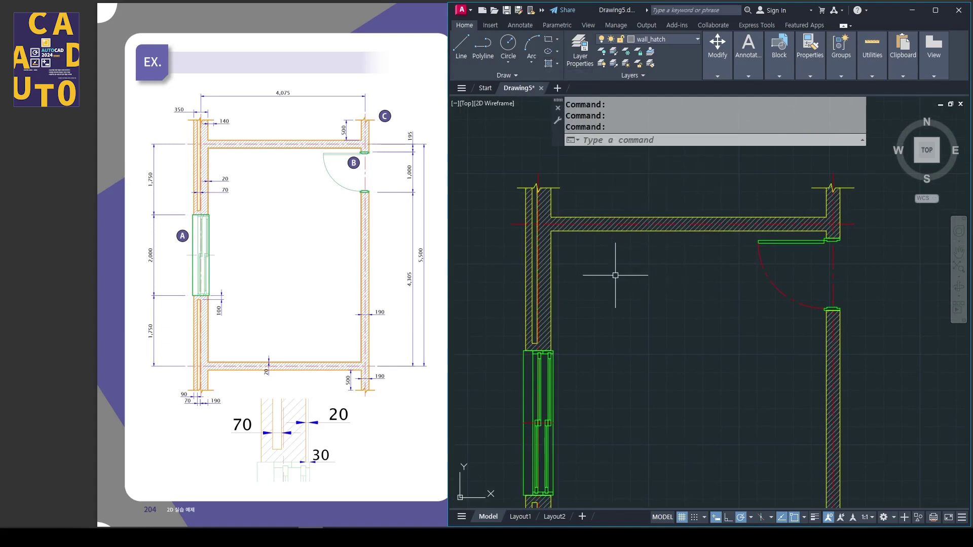
Offset the inner lines of the top wall and the left wall above the window by 20 into the room
{"action": "type", "text": "o"}
{"action": "key", "text": "Return"}
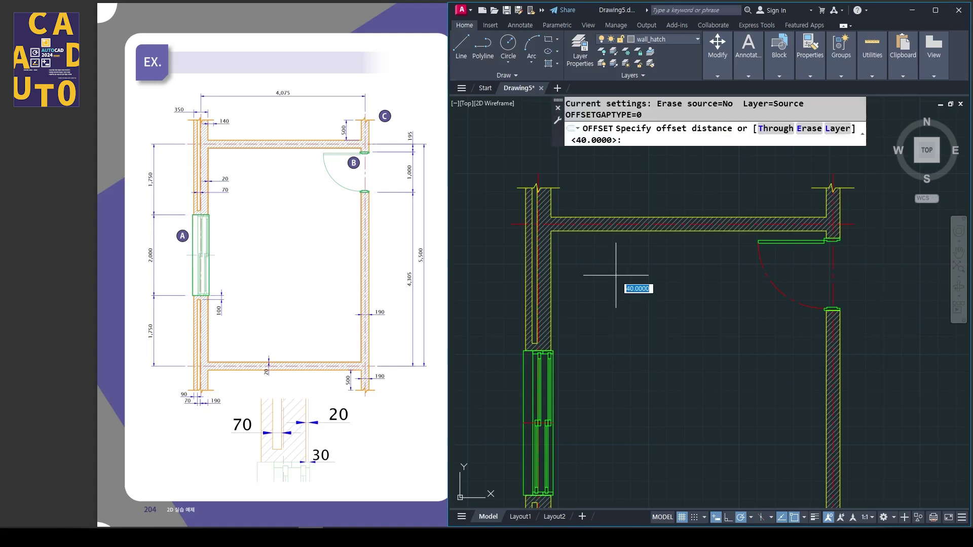
{"action": "key", "text": "Return"}
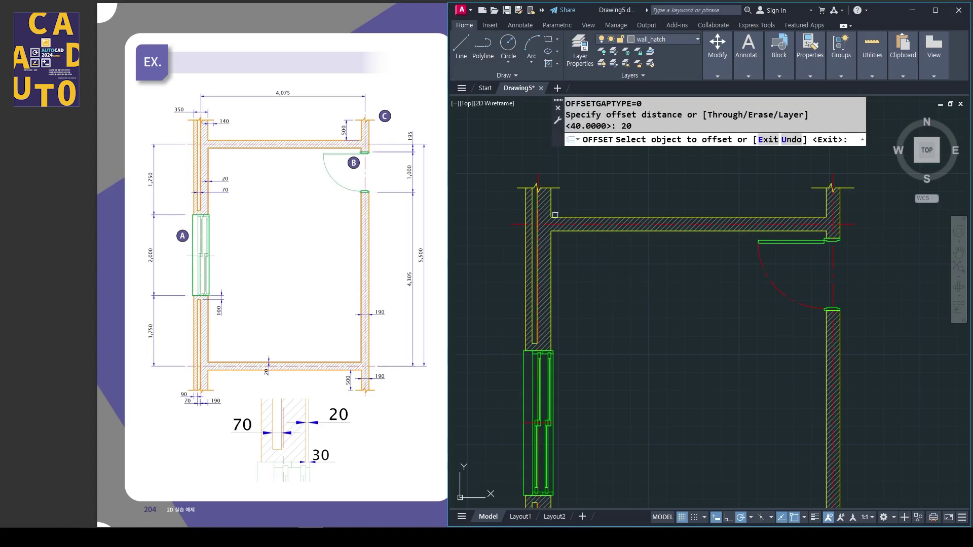
{"action": "scroll", "coordinate": [556, 224], "scroll_direction": "up", "scroll_amount": 4}
{"action": "left_click", "coordinate": [583, 243]}
{"action": "left_click", "coordinate": [584, 258]}
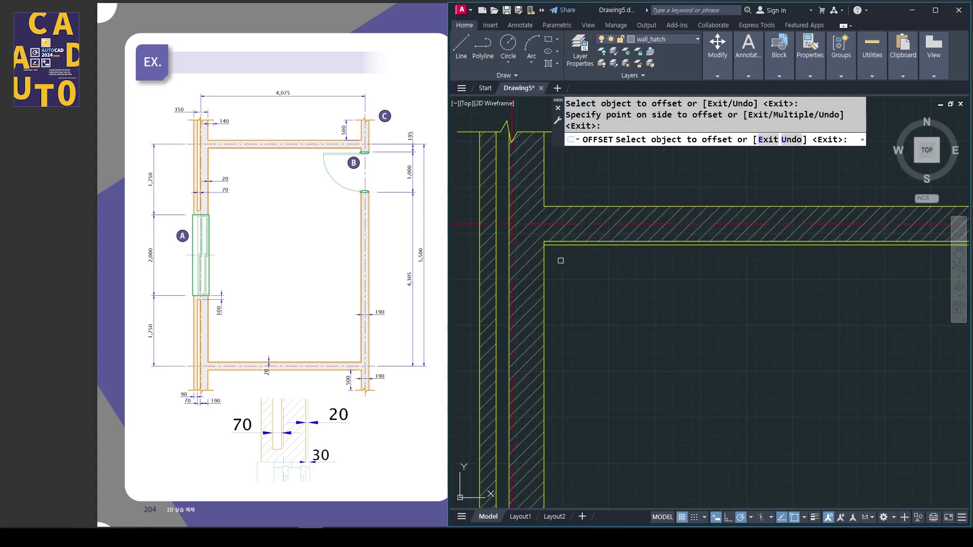
Offset the right wall's inner lines above and below the door by 20 into the room
{"action": "scroll", "coordinate": [576, 261], "scroll_direction": "down", "scroll_amount": 2}
{"action": "middle_click_drag", "start_coordinate": [851, 271], "coordinate": [591, 289]}
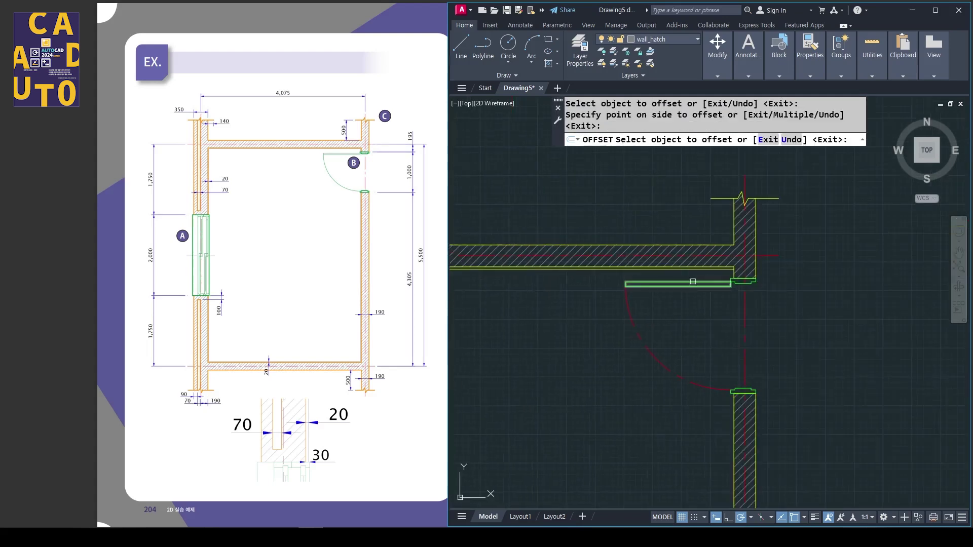
{"action": "scroll", "coordinate": [707, 269], "scroll_direction": "up", "scroll_amount": 6}
{"action": "left_click", "coordinate": [809, 279]}
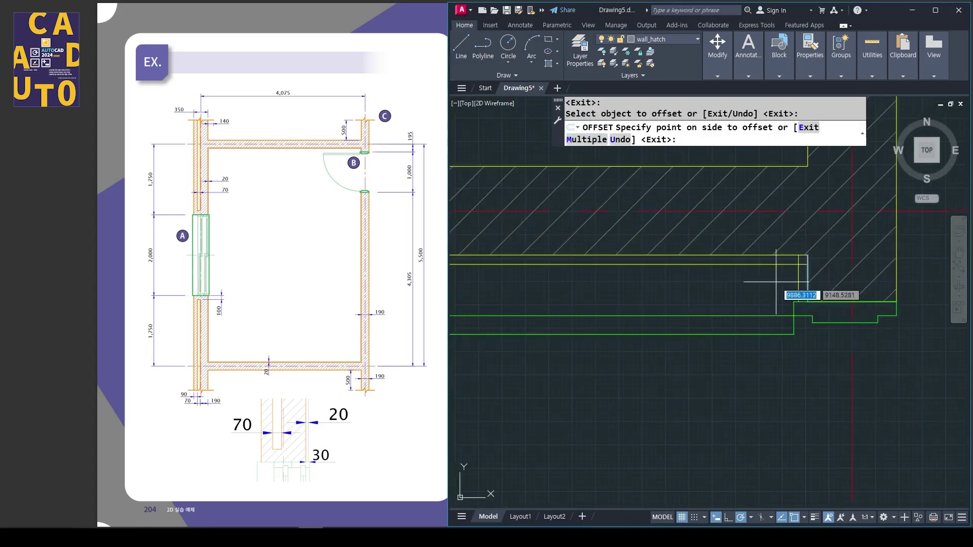
{"action": "left_click", "coordinate": [805, 293]}
{"action": "scroll", "coordinate": [781, 355], "scroll_direction": "down", "scroll_amount": 4}
{"action": "left_click", "coordinate": [780, 381]}
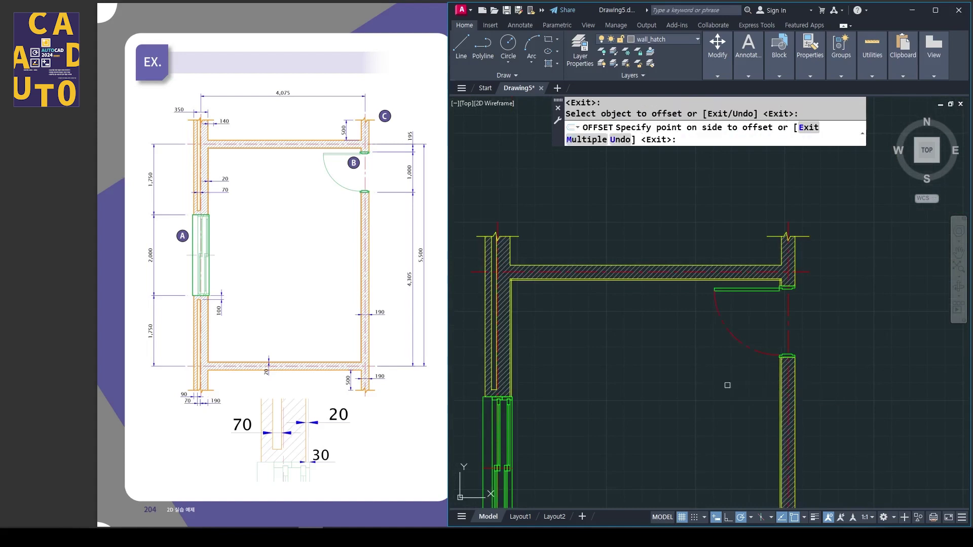
{"action": "left_click", "coordinate": [727, 385]}
Offset the inner lines of the left wall below the window and the bottom wall by 20 into the room, then end Offset
{"action": "middle_click_drag", "start_coordinate": [513, 394], "coordinate": [553, 191]}
{"action": "scroll", "coordinate": [556, 361], "scroll_direction": "up", "scroll_amount": 3}
{"action": "left_click", "coordinate": [548, 350]}
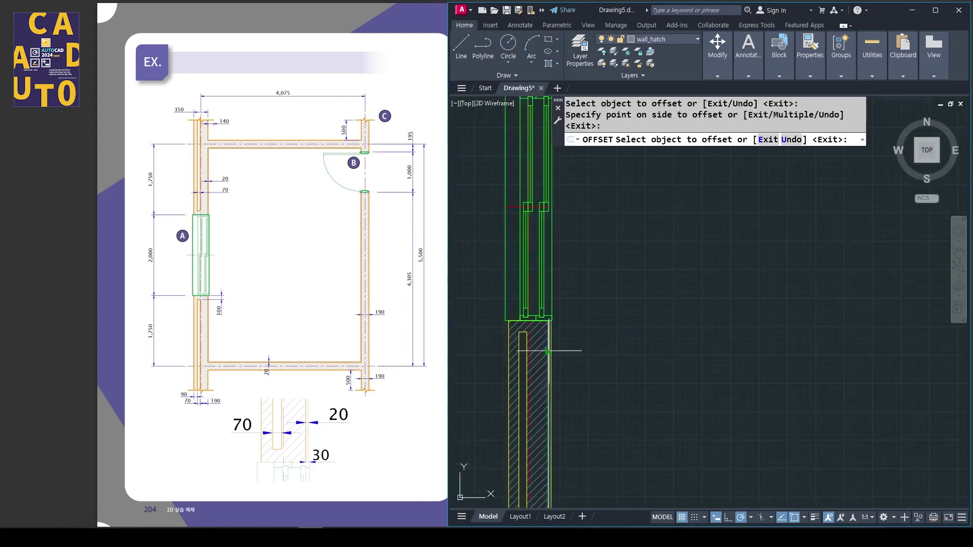
{"action": "left_click", "coordinate": [581, 350]}
{"action": "middle_click_drag", "start_coordinate": [602, 494], "coordinate": [536, 263]}
{"action": "left_click", "coordinate": [524, 280]}
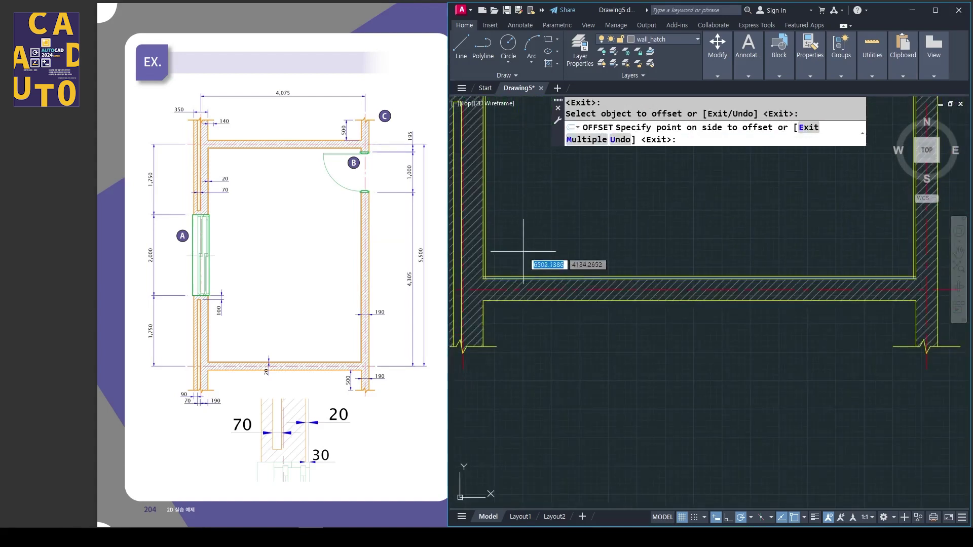
{"action": "left_click", "coordinate": [522, 251]}
{"action": "middle_click_drag", "start_coordinate": [717, 244], "coordinate": [674, 324]}
{"action": "key", "text": "space"}
{"action": "middle_click_drag", "start_coordinate": [594, 295], "coordinate": [759, 324]}
{"action": "scroll", "coordinate": [649, 352], "scroll_direction": "up", "scroll_amount": 2}
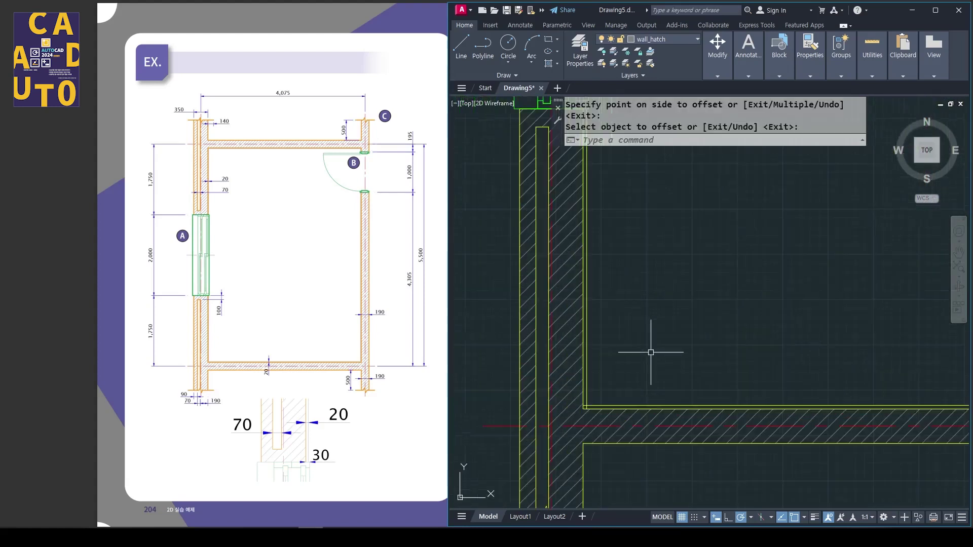
Move the finish lines of the left wall below the window and the bottom wall to the wall_fin layer
{"action": "scroll", "coordinate": [630, 379], "scroll_direction": "up", "scroll_amount": 2}
{"action": "left_click", "coordinate": [591, 399]}
{"action": "left_click", "coordinate": [568, 416]}
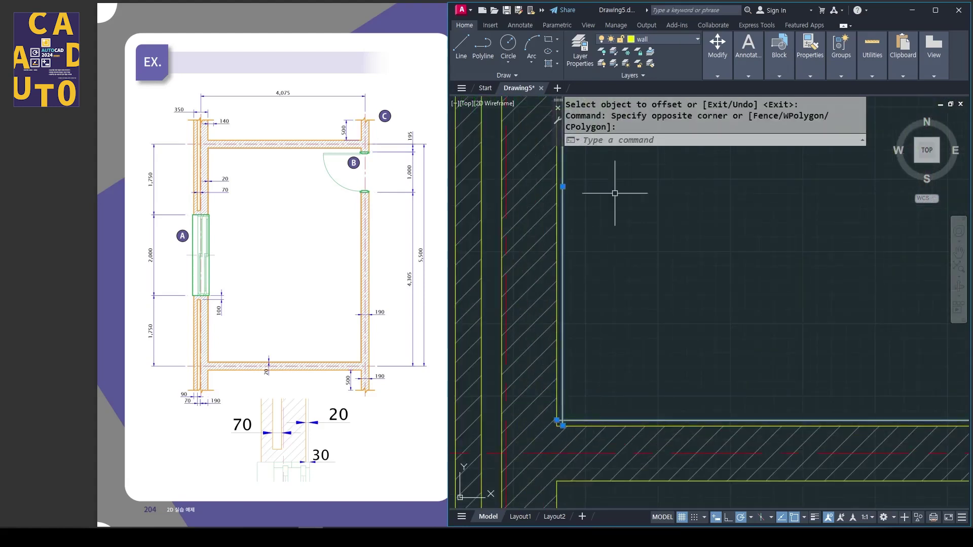
{"action": "left_click", "coordinate": [659, 39]}
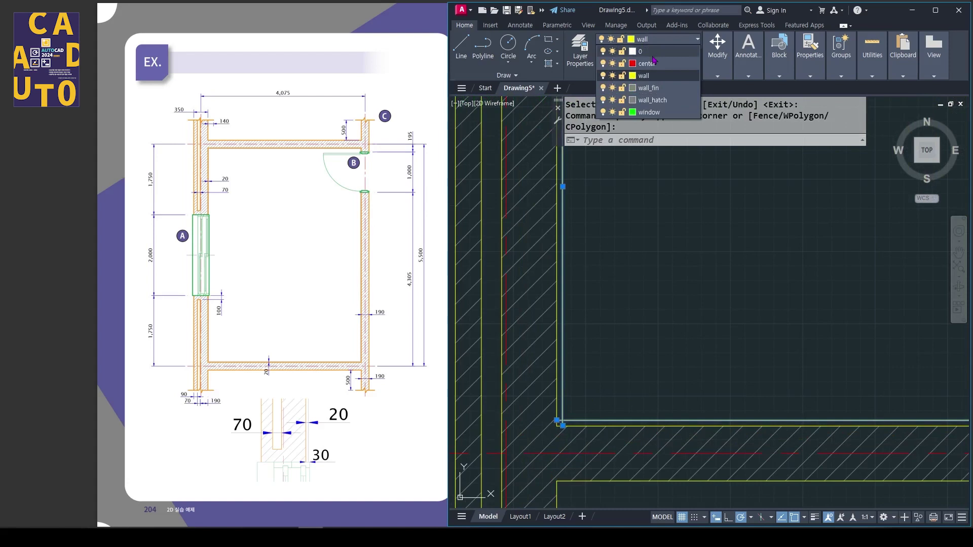
{"action": "left_click", "coordinate": [649, 88]}
{"action": "key", "text": "Escape"}
{"action": "scroll", "coordinate": [600, 383], "scroll_direction": "down", "scroll_amount": 3}
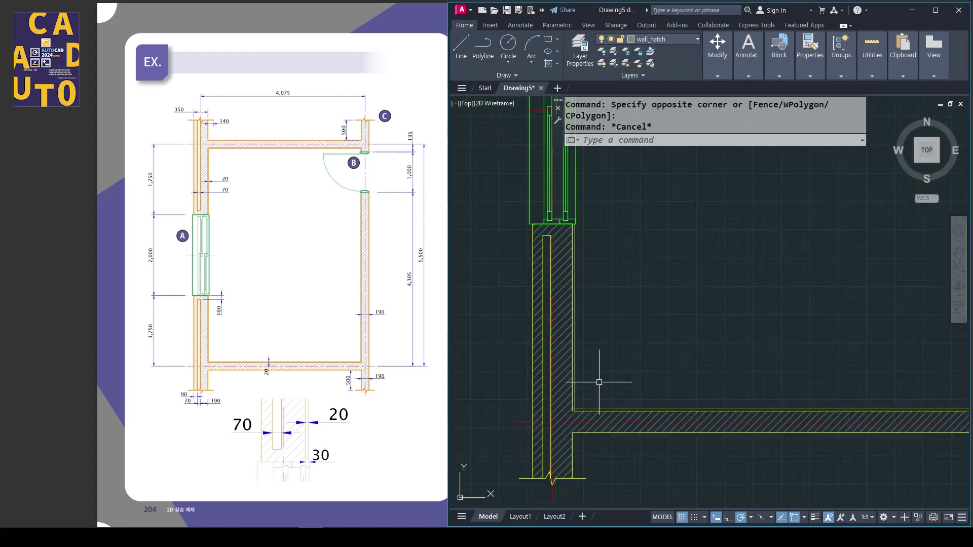
Match the properties of the lower left finish line onto the finish lines of the upper left wall and the top wall
{"action": "middle_click_drag", "start_coordinate": [614, 264], "coordinate": [612, 369]}
{"action": "type", "text": "m"}
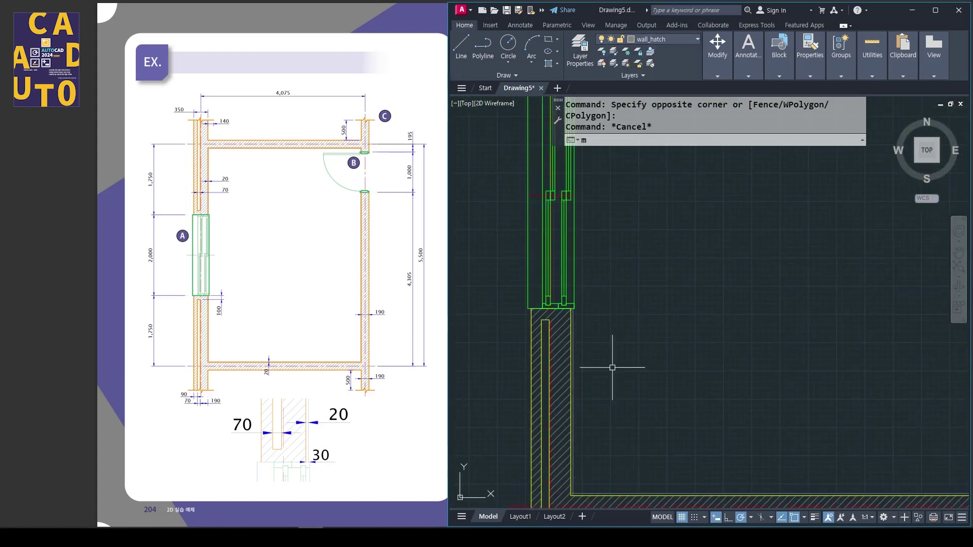
{"action": "type", "text": "a"}
{"action": "key", "text": "Return"}
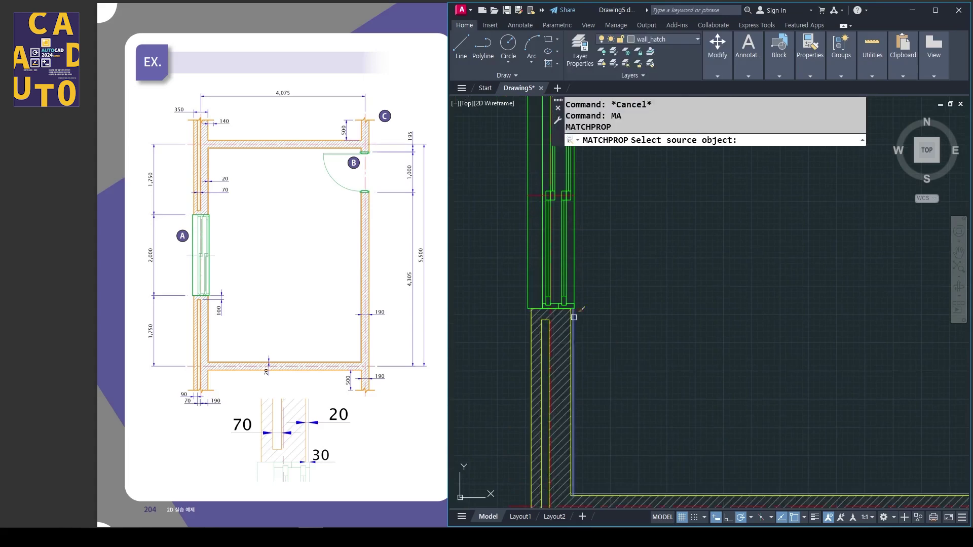
{"action": "left_click", "coordinate": [574, 317]}
{"action": "scroll", "coordinate": [628, 278], "scroll_direction": "down", "scroll_amount": 4}
{"action": "middle_click_drag", "start_coordinate": [627, 278], "coordinate": [614, 397]}
{"action": "scroll", "coordinate": [591, 256], "scroll_direction": "up", "scroll_amount": 6}
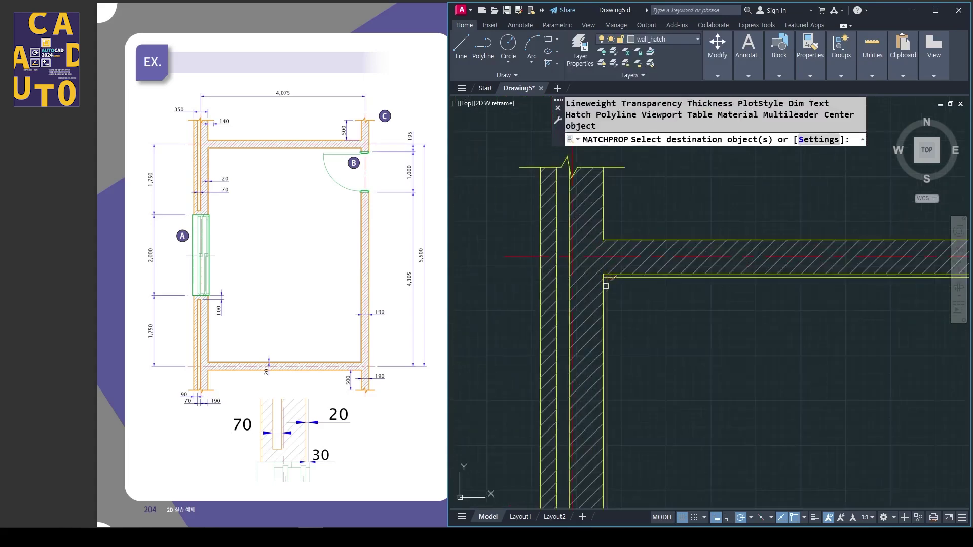
{"action": "left_click", "coordinate": [607, 285]}
{"action": "left_click", "coordinate": [628, 277]}
Apply the same matched properties to the right wall's finish lines above and below the door, then end Match Properties
{"action": "scroll", "coordinate": [679, 290], "scroll_direction": "down", "scroll_amount": 2}
{"action": "middle_click_drag", "start_coordinate": [900, 326], "coordinate": [631, 319]}
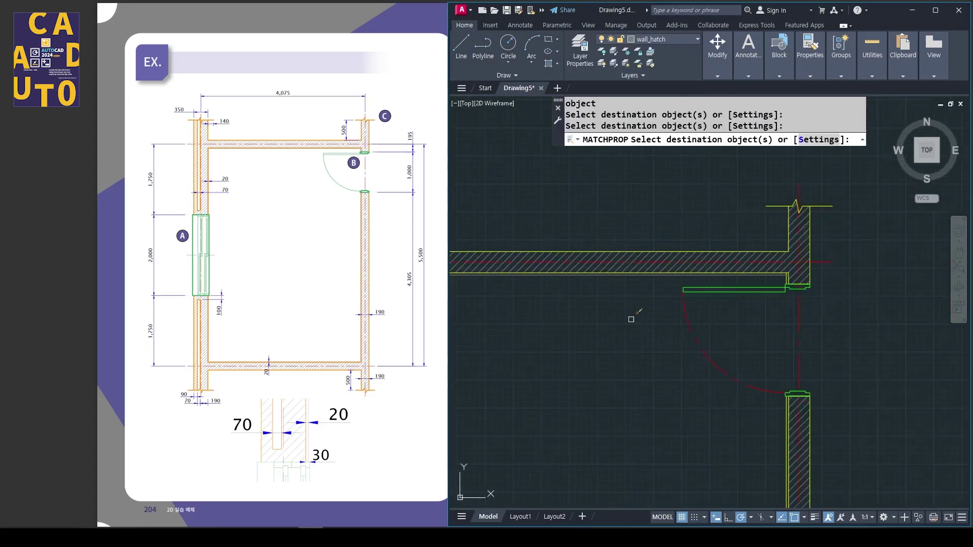
{"action": "scroll", "coordinate": [771, 285], "scroll_direction": "up", "scroll_amount": 2}
{"action": "left_click", "coordinate": [804, 265]}
{"action": "scroll", "coordinate": [803, 270], "scroll_direction": "down", "scroll_amount": 3}
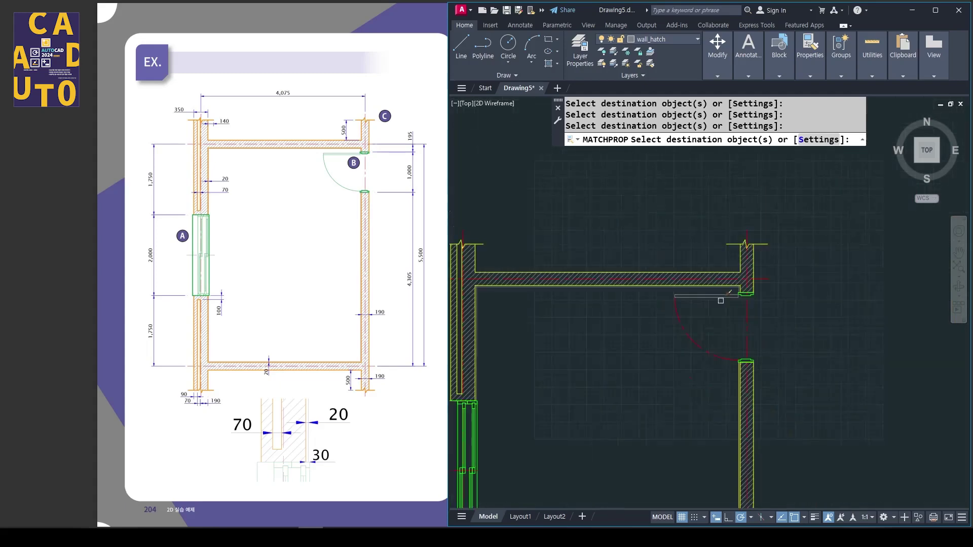
{"action": "scroll", "coordinate": [738, 350], "scroll_direction": "up", "scroll_amount": 3}
{"action": "scroll", "coordinate": [750, 304], "scroll_direction": "down", "scroll_amount": 3}
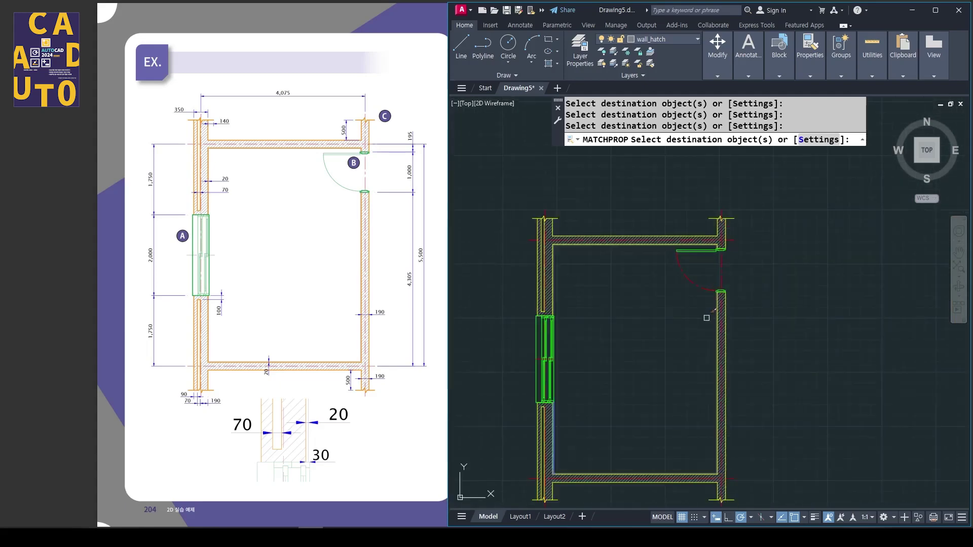
{"action": "scroll", "coordinate": [709, 418], "scroll_direction": "up", "scroll_amount": 6}
{"action": "key", "text": "Return"}
Fillet the finish lines of the right and bottom walls into a sharp corner at the room's lower right
{"action": "scroll", "coordinate": [715, 414], "scroll_direction": "up", "scroll_amount": 1}
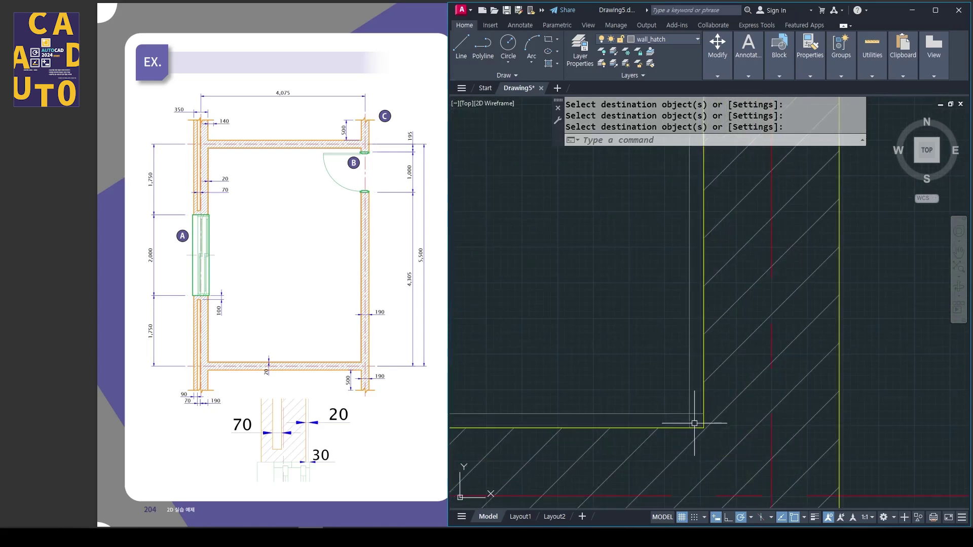
{"action": "type", "text": "f"}
{"action": "key", "text": "Return"}
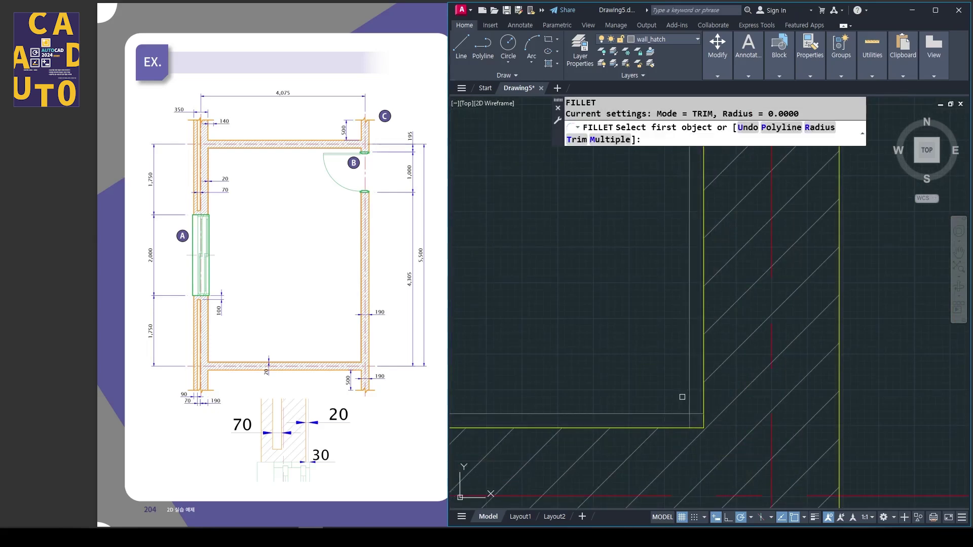
{"action": "left_click", "coordinate": [688, 398]}
{"action": "scroll", "coordinate": [656, 375], "scroll_direction": "down", "scroll_amount": 5}
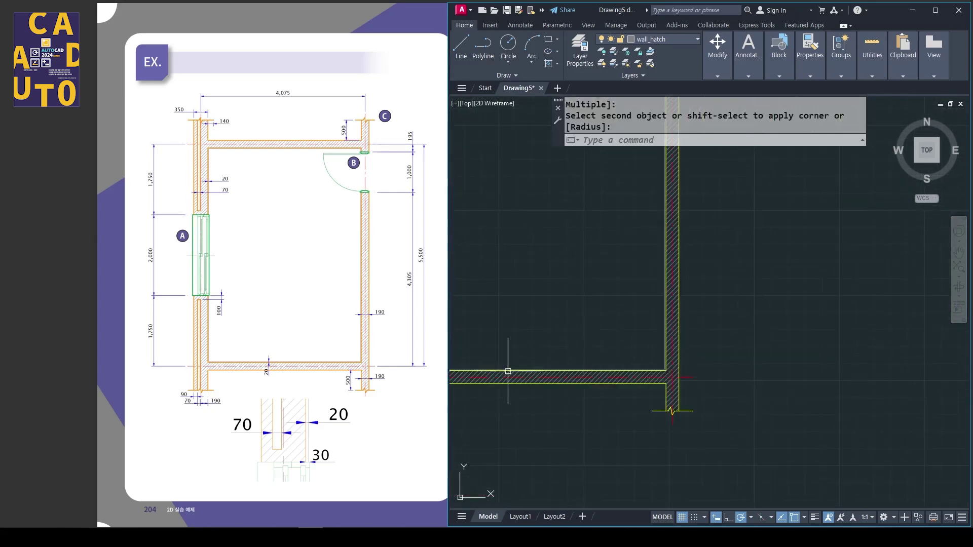
Fillet the finish lines of the left and bottom walls into a sharp corner at the room's lower left
{"action": "middle_click_drag", "start_coordinate": [508, 371], "coordinate": [702, 369]}
{"action": "scroll", "coordinate": [703, 365], "scroll_direction": "up", "scroll_amount": 3}
{"action": "key", "text": "Return"}
{"action": "left_click", "coordinate": [717, 360]}
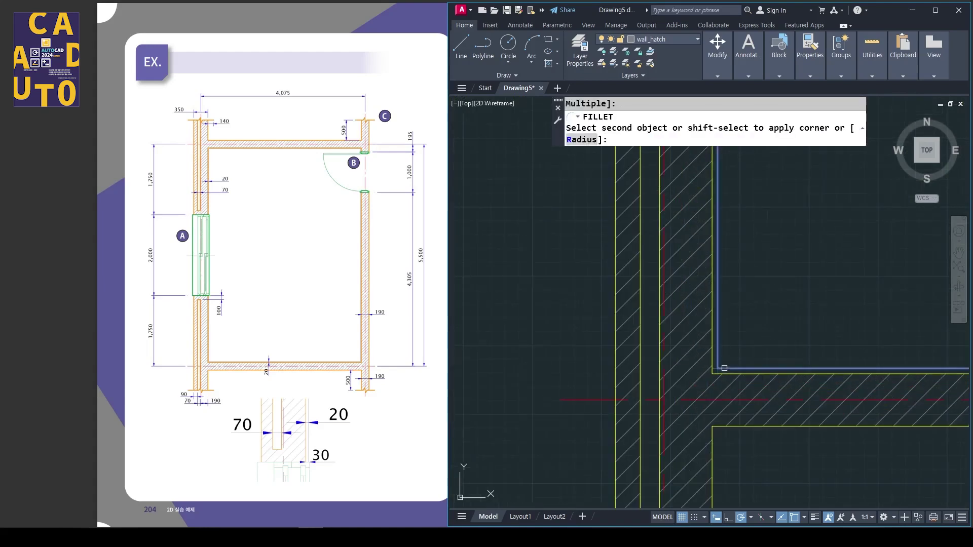
{"action": "left_click", "coordinate": [724, 368]}
Fillet the finish lines of the top and left walls into a sharp corner at the room's upper left
{"action": "scroll", "coordinate": [750, 325], "scroll_direction": "down", "scroll_amount": 3}
{"action": "middle_click_drag", "start_coordinate": [760, 294], "coordinate": [739, 469]}
{"action": "middle_click_drag", "start_coordinate": [753, 261], "coordinate": [737, 433]}
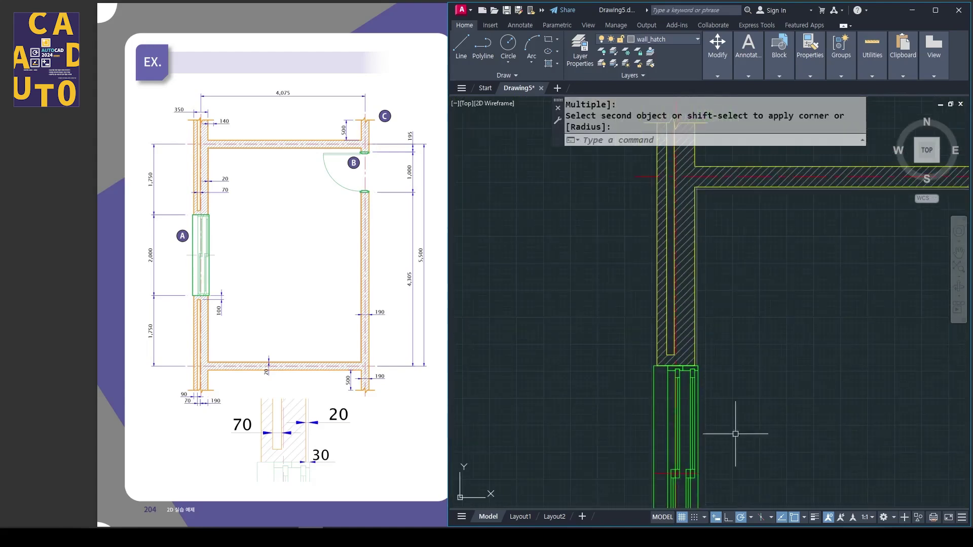
{"action": "scroll", "coordinate": [710, 199], "scroll_direction": "up", "scroll_amount": 4}
{"action": "scroll", "coordinate": [701, 177], "scroll_direction": "up", "scroll_amount": 2}
{"action": "middle_click_drag", "start_coordinate": [695, 191], "coordinate": [695, 234]}
{"action": "key", "text": "Return"}
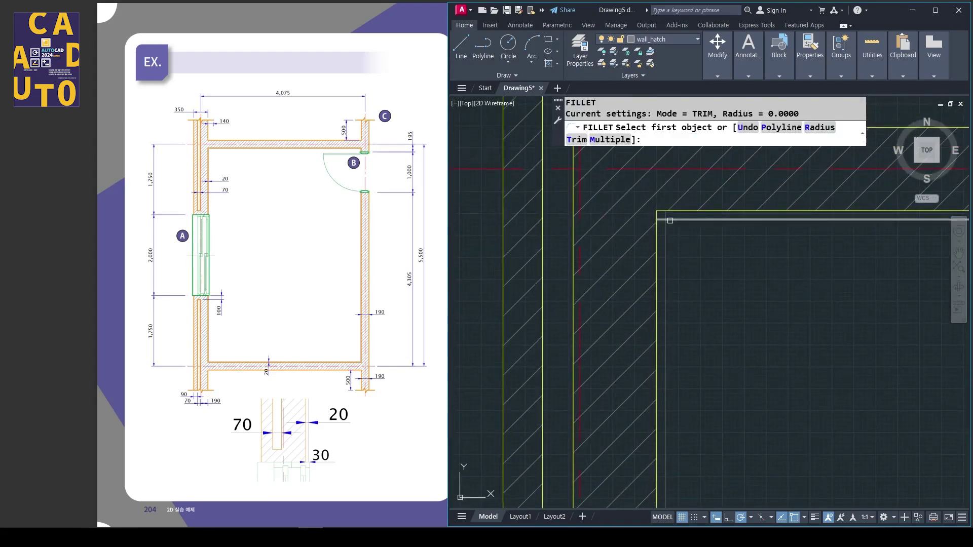
{"action": "left_click", "coordinate": [671, 221]}
{"action": "left_click", "coordinate": [667, 234]}
Fillet the finish lines of the top wall and the short right wall above the door into a sharp corner
{"action": "scroll", "coordinate": [730, 250], "scroll_direction": "down", "scroll_amount": 3}
{"action": "middle_click_drag", "start_coordinate": [927, 267], "coordinate": [488, 263]}
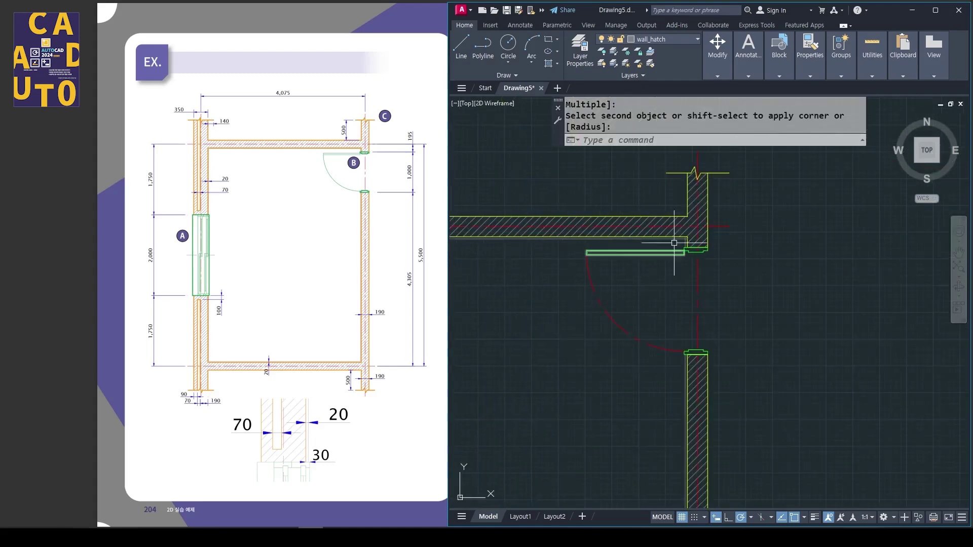
{"action": "scroll", "coordinate": [693, 242], "scroll_direction": "up", "scroll_amount": 5}
{"action": "key", "text": "Return"}
{"action": "left_click", "coordinate": [645, 247]}
{"action": "left_click", "coordinate": [650, 268]}
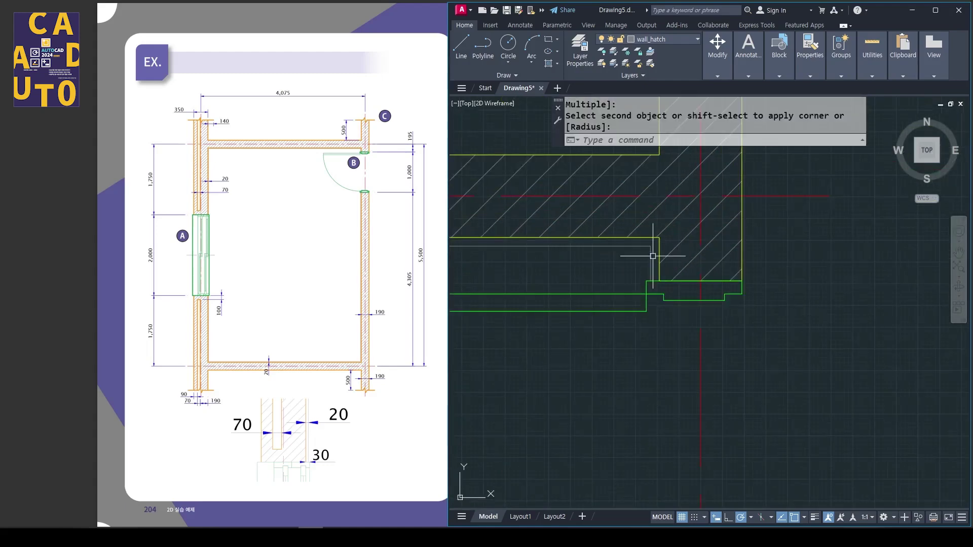
Turn off the drawing grid and show the whole floor plan
{"action": "scroll", "coordinate": [707, 274], "scroll_direction": "down", "scroll_amount": 4}
{"action": "scroll", "coordinate": [705, 277], "scroll_direction": "down", "scroll_amount": 4}
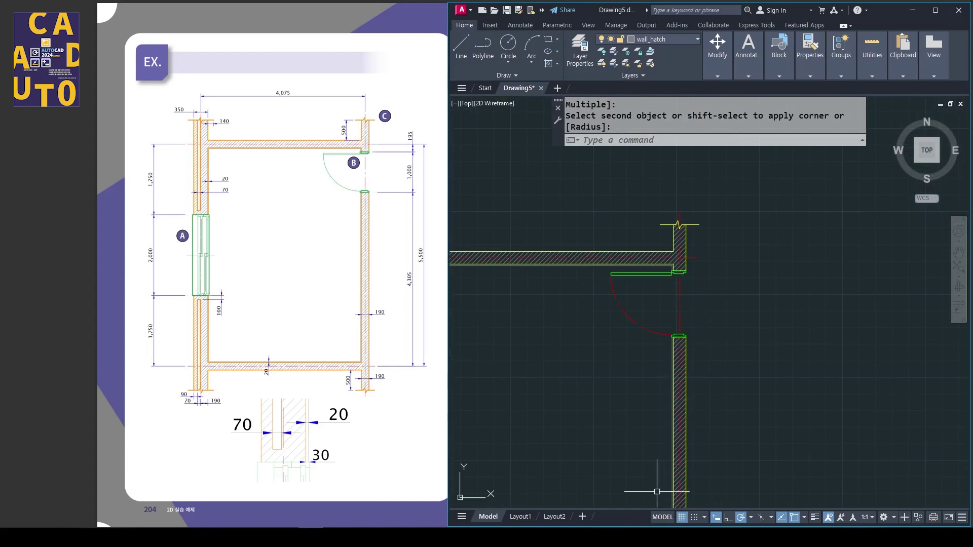
{"action": "left_click", "coordinate": [682, 517]}
{"action": "scroll", "coordinate": [749, 272], "scroll_direction": "down", "scroll_amount": 4}
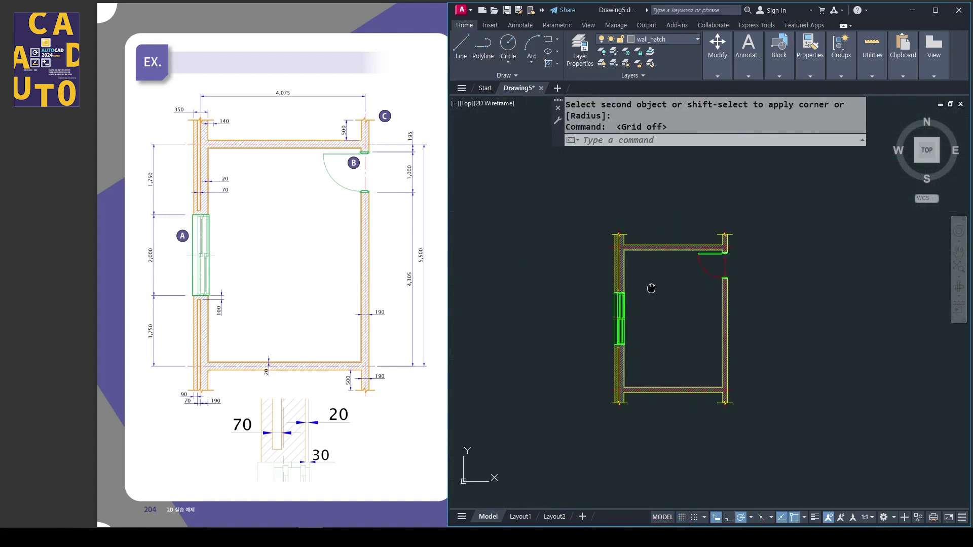
Examine the window's horizontal centre line and the upper left wall junction against the reference drawing
{"action": "scroll", "coordinate": [644, 294], "scroll_direction": "up", "scroll_amount": 2}
{"action": "scroll", "coordinate": [599, 318], "scroll_direction": "up", "scroll_amount": 8}
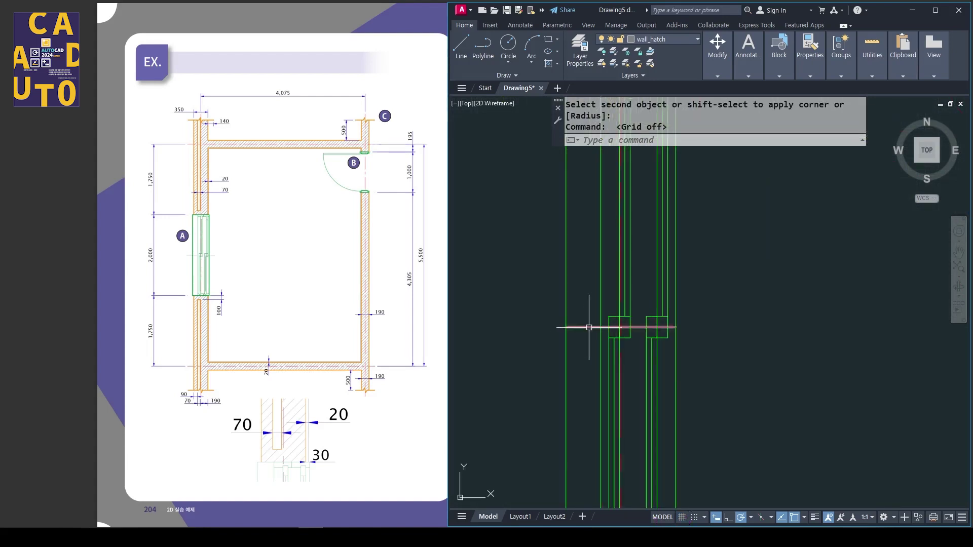
{"action": "scroll", "coordinate": [648, 329], "scroll_direction": "down", "scroll_amount": 7}
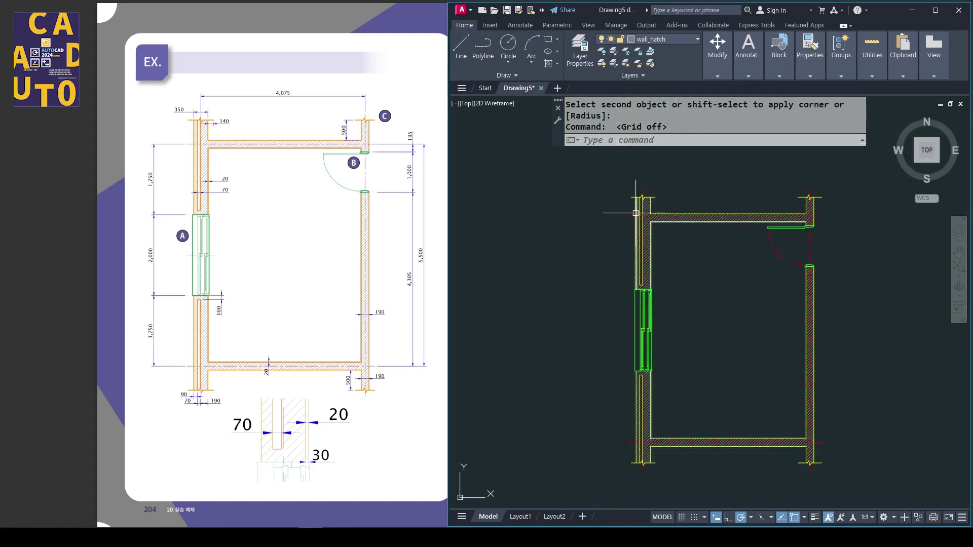
{"action": "scroll", "coordinate": [634, 206], "scroll_direction": "up", "scroll_amount": 10}
{"action": "scroll", "coordinate": [623, 266], "scroll_direction": "down", "scroll_amount": 5}
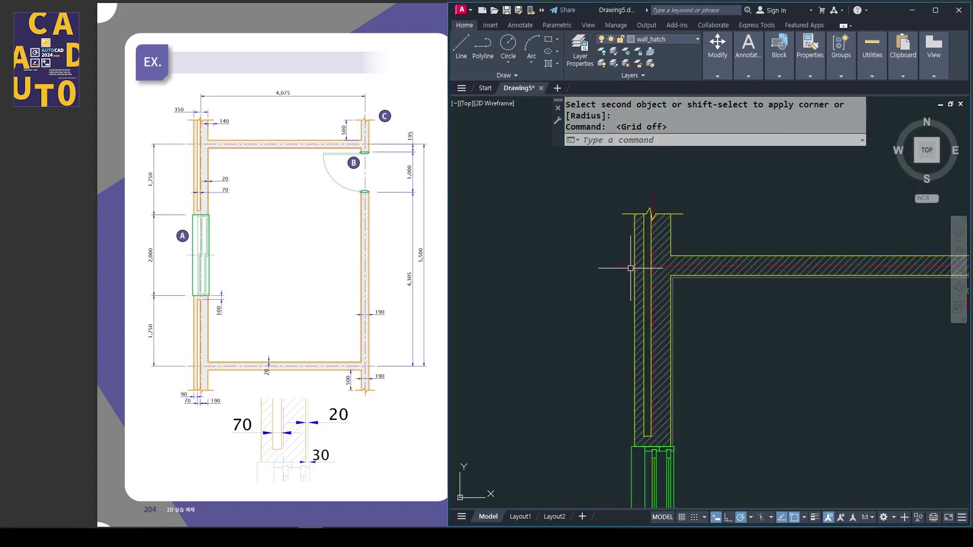
{"action": "middle_click_drag", "start_coordinate": [633, 298], "coordinate": [614, 237]}
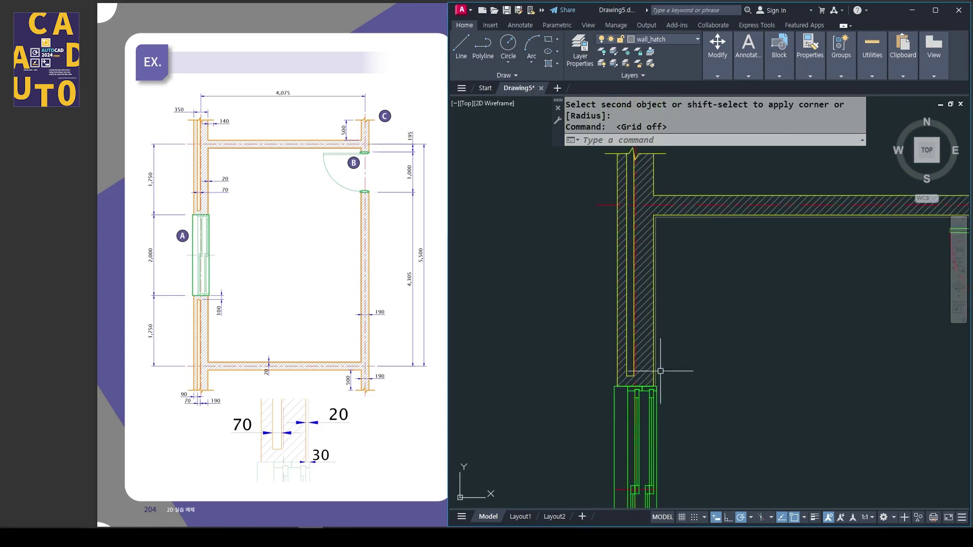
{"action": "middle_click_drag", "start_coordinate": [659, 331], "coordinate": [659, 299]}
{"action": "scroll", "coordinate": [659, 307], "scroll_direction": "down", "scroll_amount": 2}
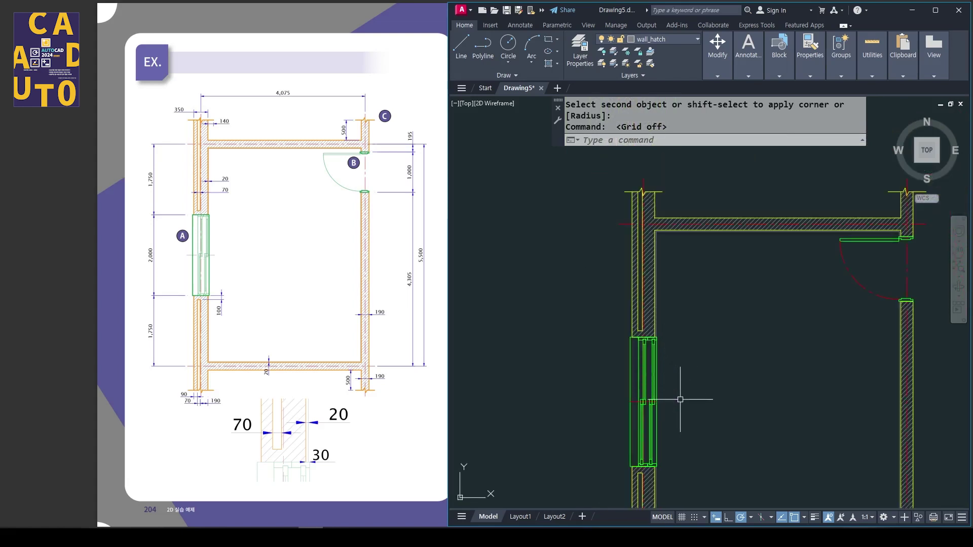
Stretch both ends of the window's horizontal centre line outward by 200 and clear the selection
{"action": "scroll", "coordinate": [617, 397], "scroll_direction": "up", "scroll_amount": 6}
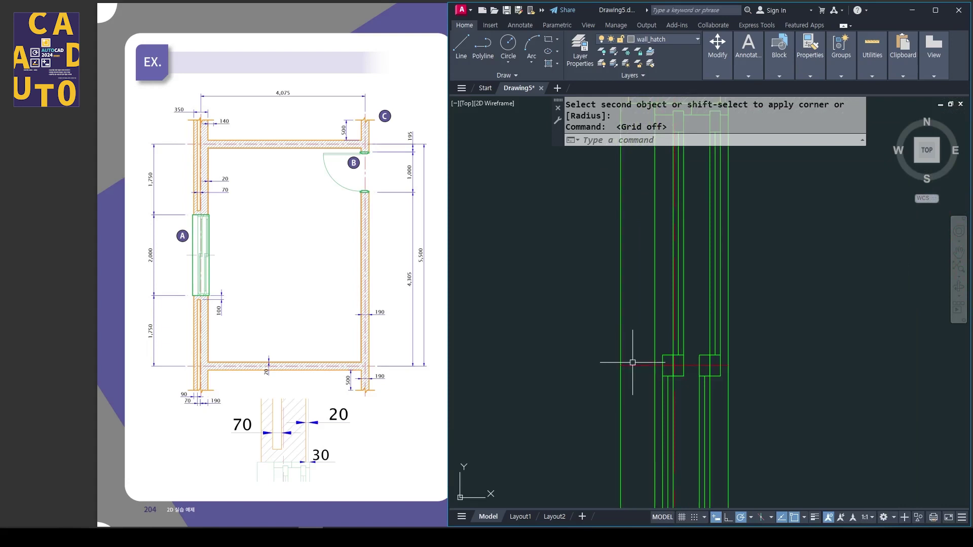
{"action": "left_click", "coordinate": [626, 366]}
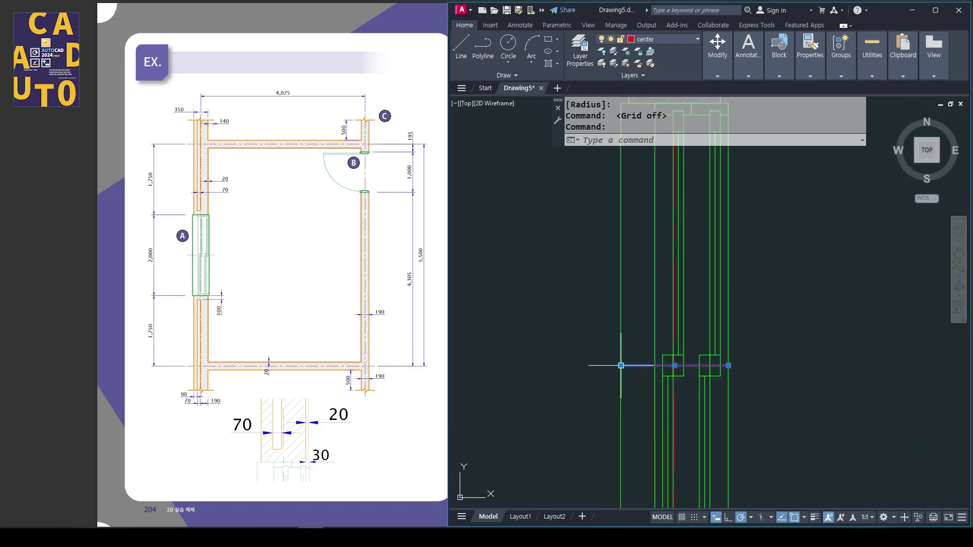
{"action": "left_click", "coordinate": [622, 366]}
{"action": "type", "text": "1"}
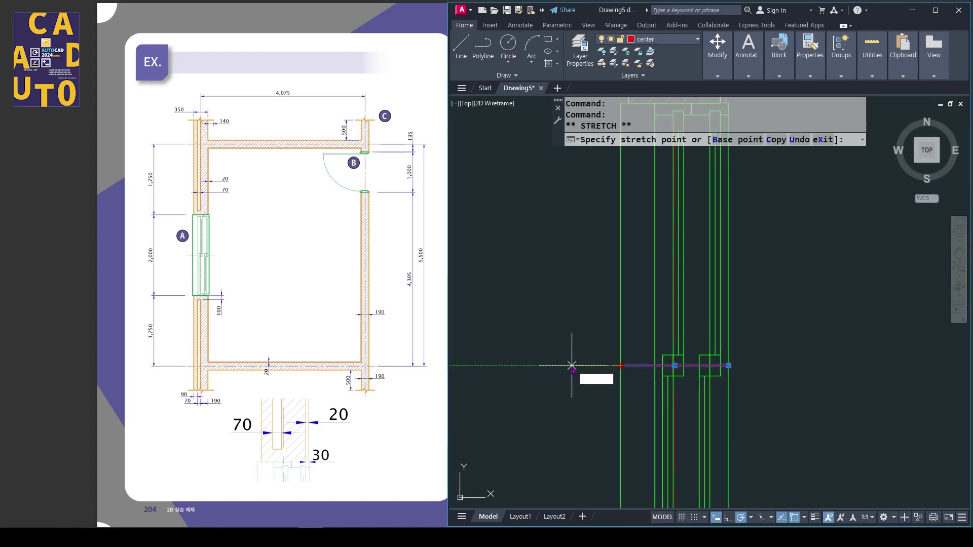
{"action": "type", "text": "00"}
{"action": "key", "text": "Return"}
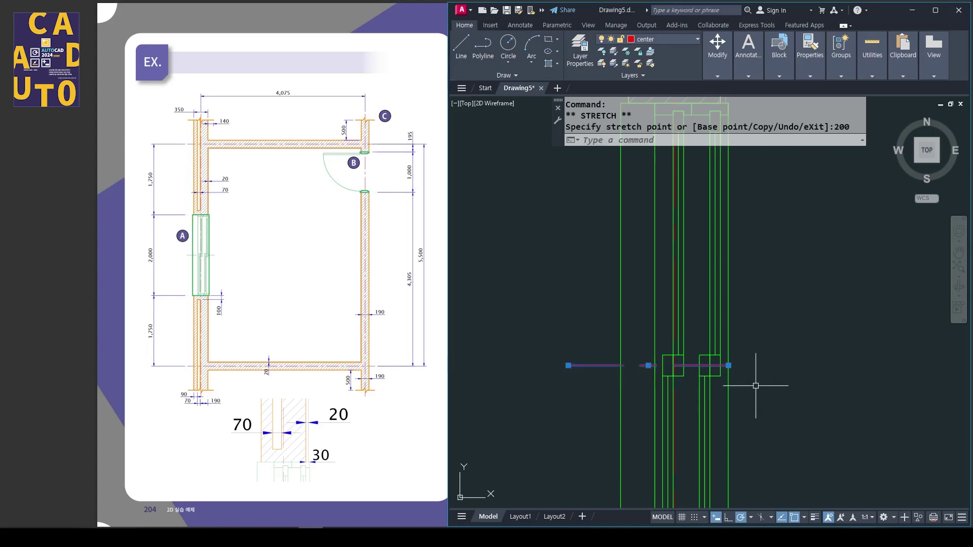
{"action": "left_click", "coordinate": [729, 365]}
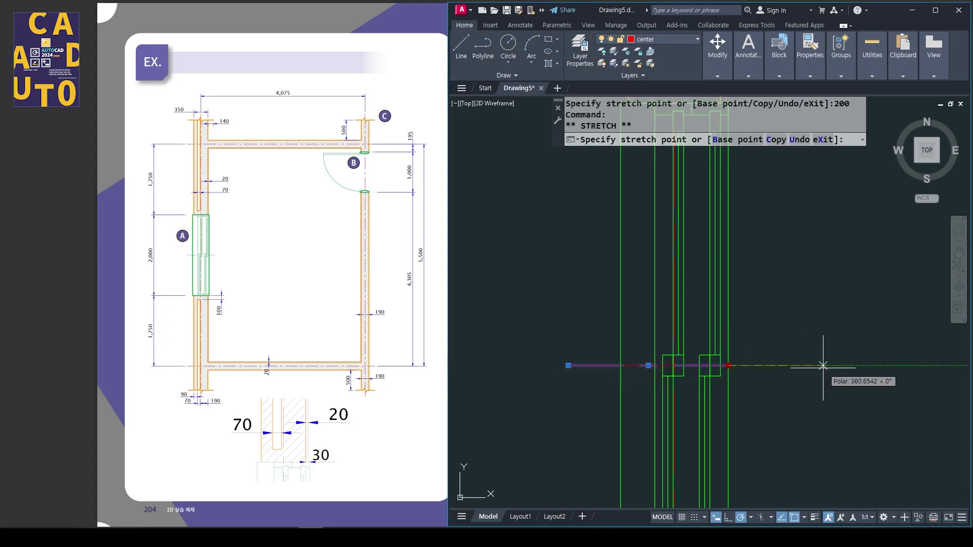
{"action": "type", "text": "200"}
{"action": "key", "text": "Return"}
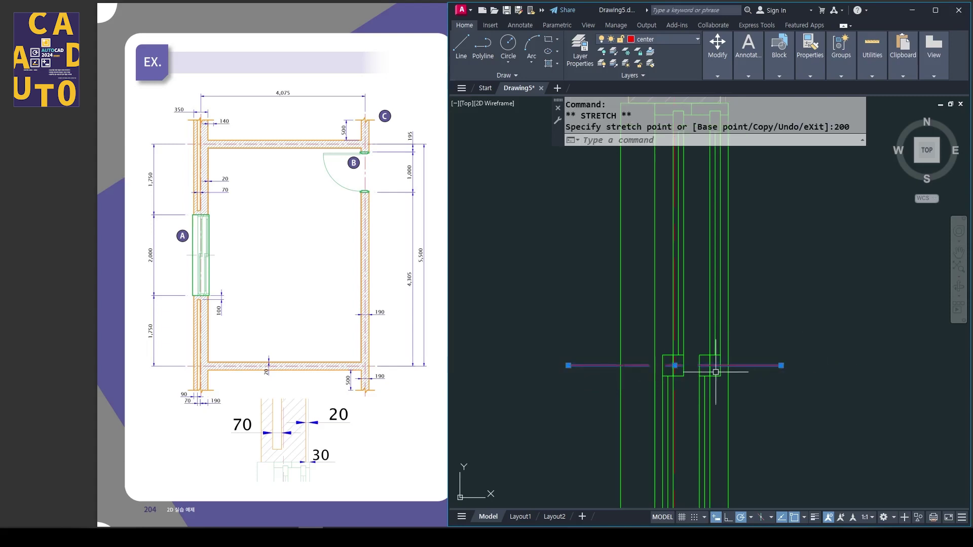
{"action": "key", "text": "Escape"}
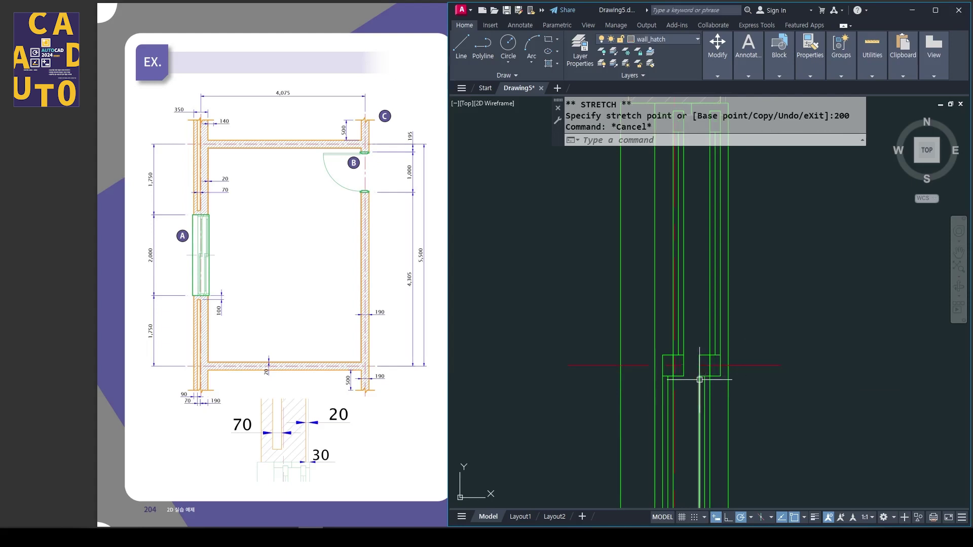
{"action": "scroll", "coordinate": [768, 408], "scroll_direction": "down", "scroll_amount": 4}
{"action": "scroll", "coordinate": [641, 336], "scroll_direction": "down", "scroll_amount": 2}
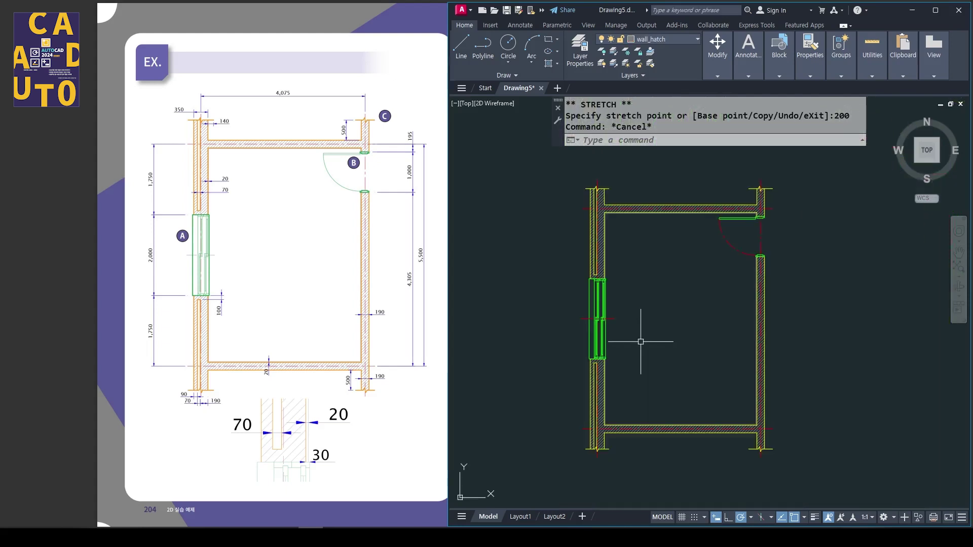